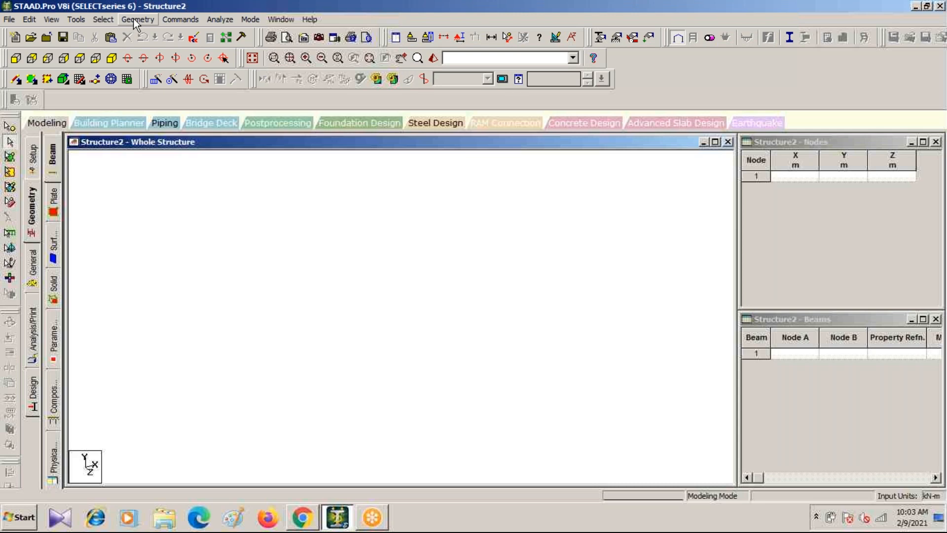
# Run the Structure Wizard and start a Bay Frame prototype from the Frame Models
pyautogui.click(129, 19)
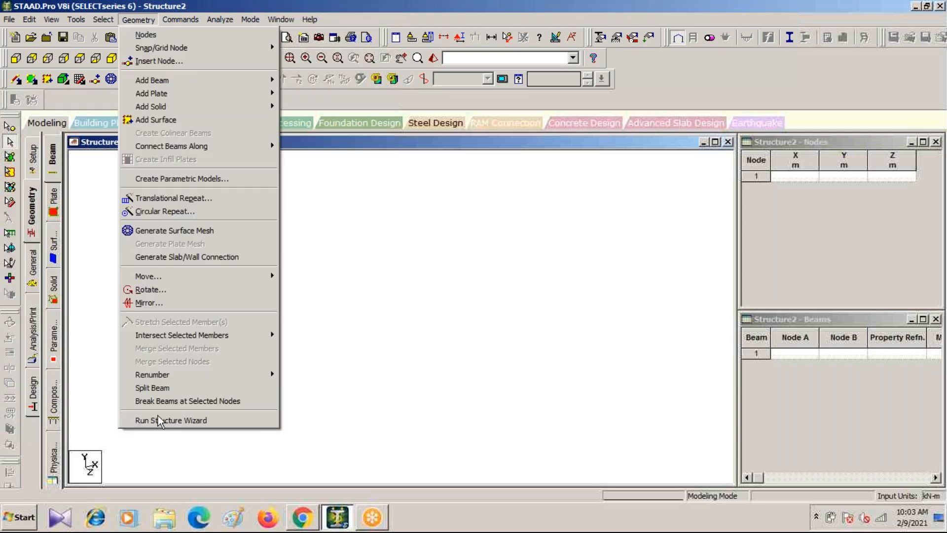
pyautogui.click(159, 422)
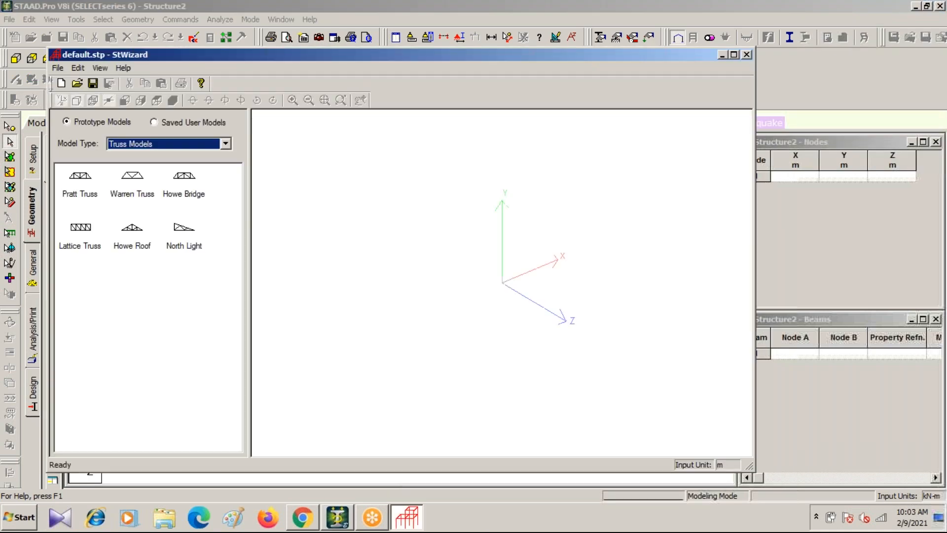
pyautogui.click(226, 143)
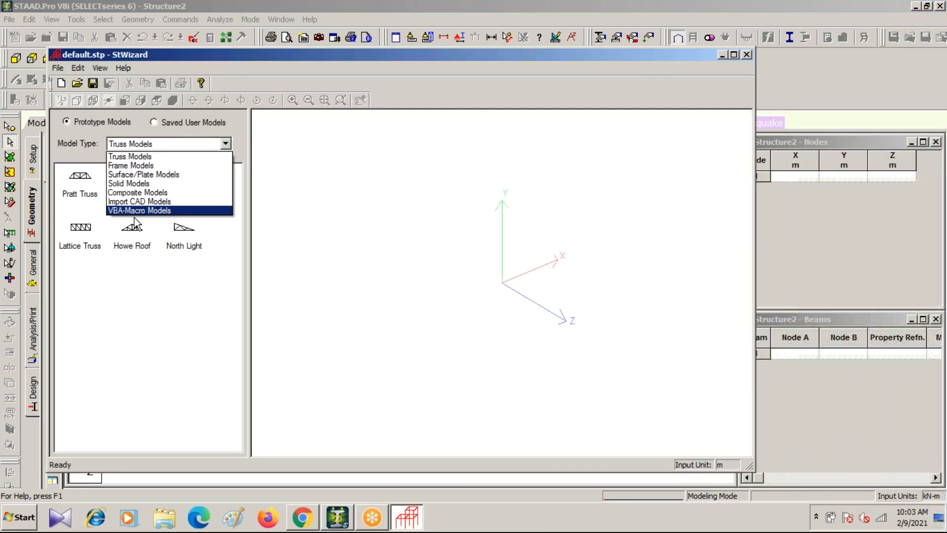
pyautogui.click(143, 166)
pyautogui.doubleClick(75, 185)
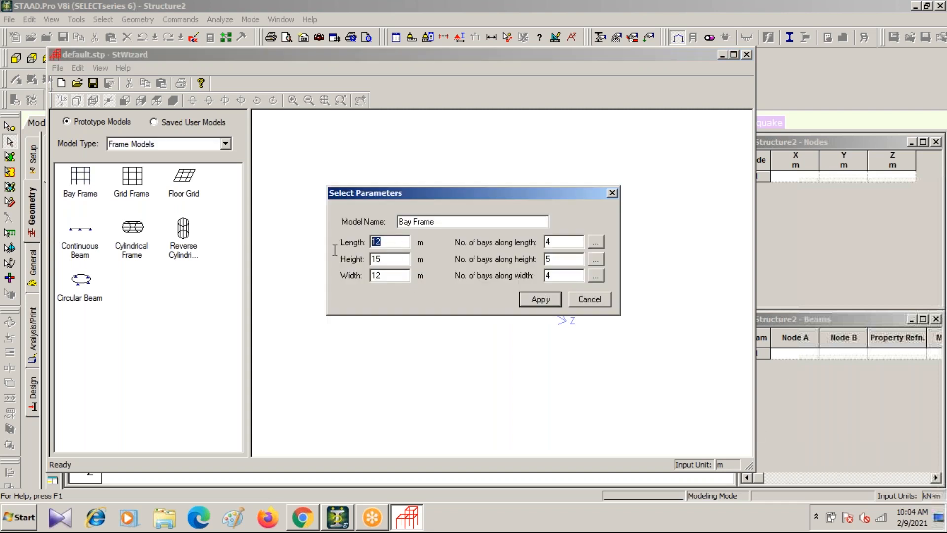
# Set the bay frame to 10 m length with 2 bays, 10 m width with 2 bays, and 13 m height with 4 bays
pyautogui.write('10')
pyautogui.doubleClick(553, 244)
pyautogui.write('2')
pyautogui.moveTo(383, 275); pyautogui.dragTo(355, 276)
pyautogui.write('10')
pyautogui.moveTo(553, 275); pyautogui.dragTo(495, 283)
pyautogui.write('2')
pyautogui.moveTo(393, 259); pyautogui.dragTo(300, 264)
pyautogui.write('13')
pyautogui.moveTo(562, 259); pyautogui.dragTo(512, 256)
pyautogui.write('4')
# Check the individual bay spacings along the frame's length and width
pyautogui.click(595, 242)
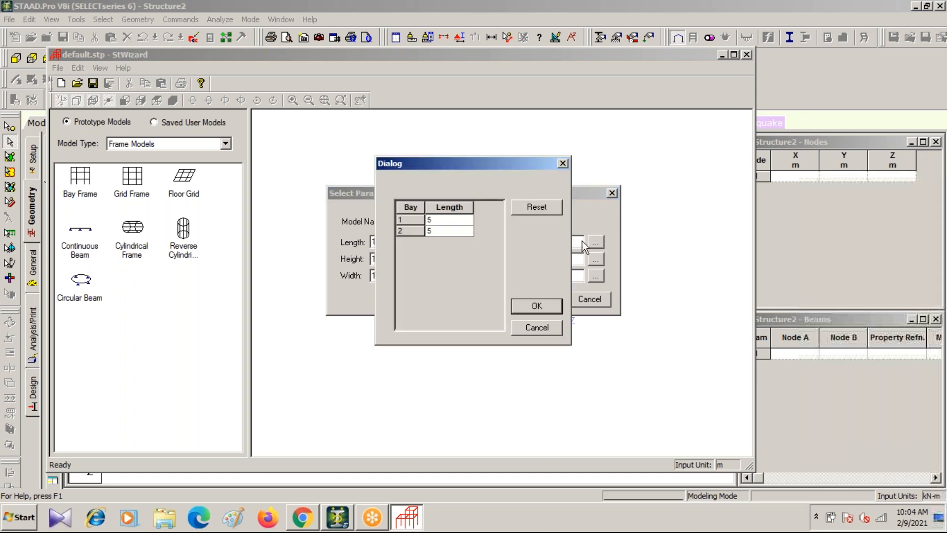
pyautogui.click(562, 161)
pyautogui.click(595, 276)
pyautogui.click(563, 164)
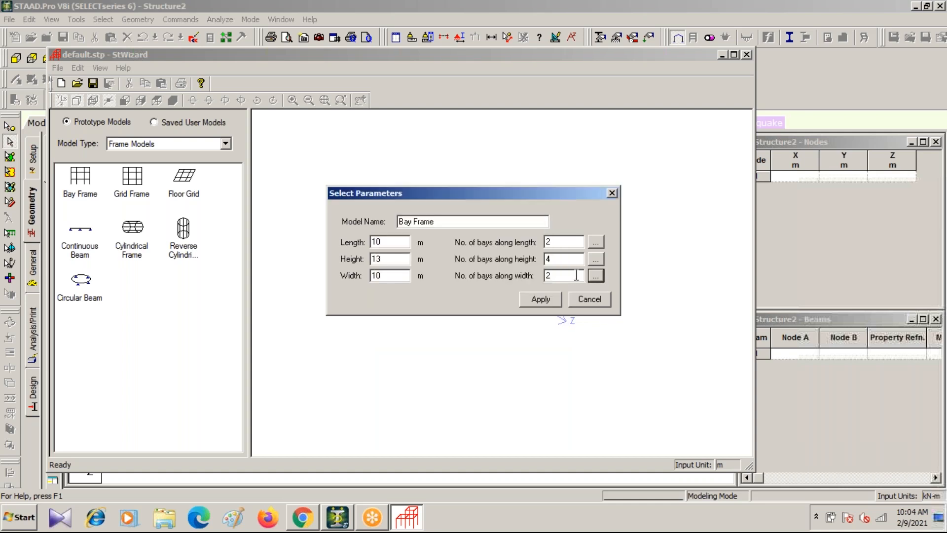
# Set the bay spacings along the height to 3, 3, 3 and 4 m for bays 1 to 4
pyautogui.click(597, 259)
pyautogui.click(458, 221)
pyautogui.write('3')
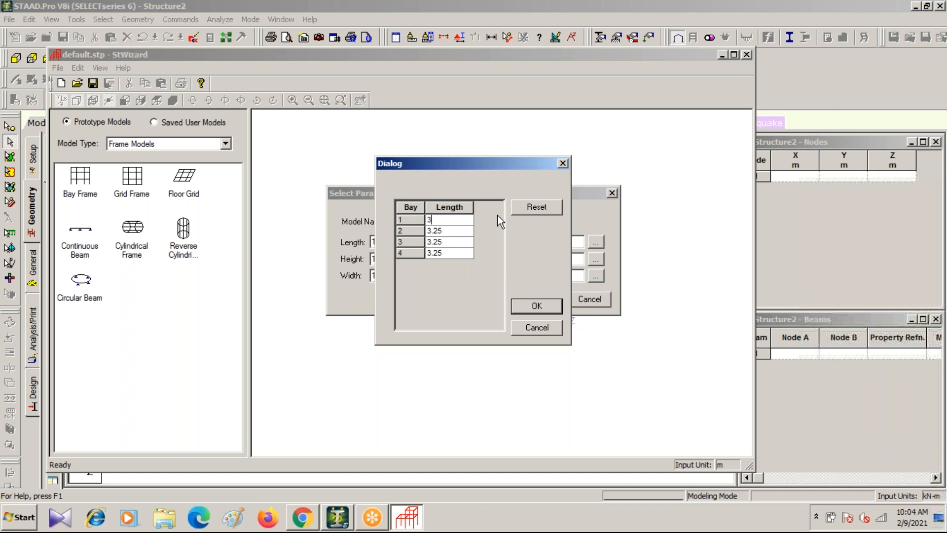
pyautogui.press('Down')
pyautogui.write('3')
pyautogui.press('Down')
pyautogui.write('3')
pyautogui.press('Down')
pyautogui.write('4')
pyautogui.click(536, 306)
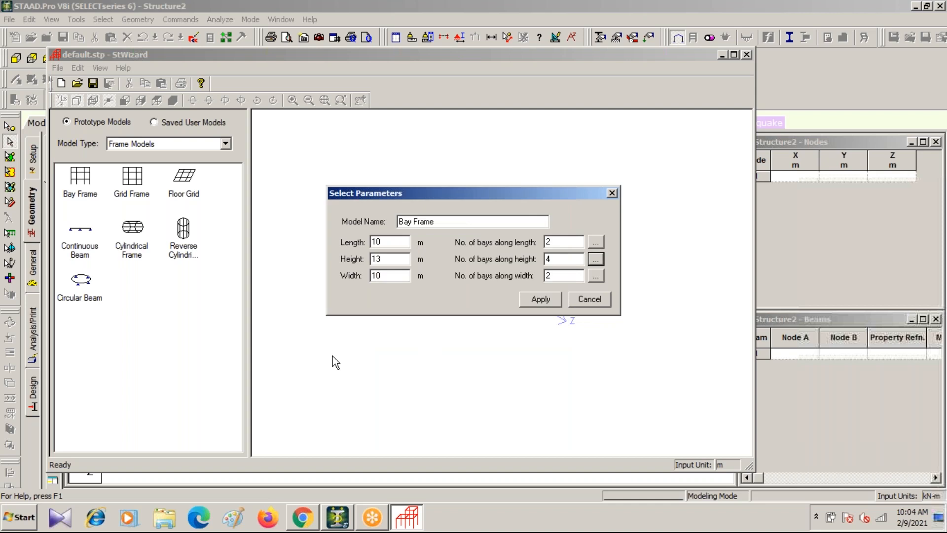
# Review the individual bay spacings along the frame's height
pyautogui.click(596, 258)
pyautogui.moveTo(479, 158); pyautogui.dragTo(729, 177)
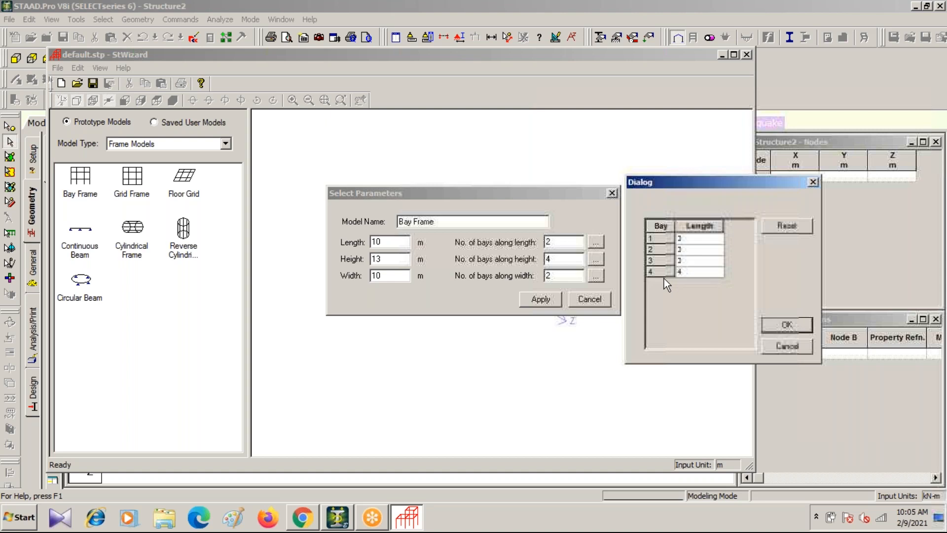
pyautogui.click(789, 325)
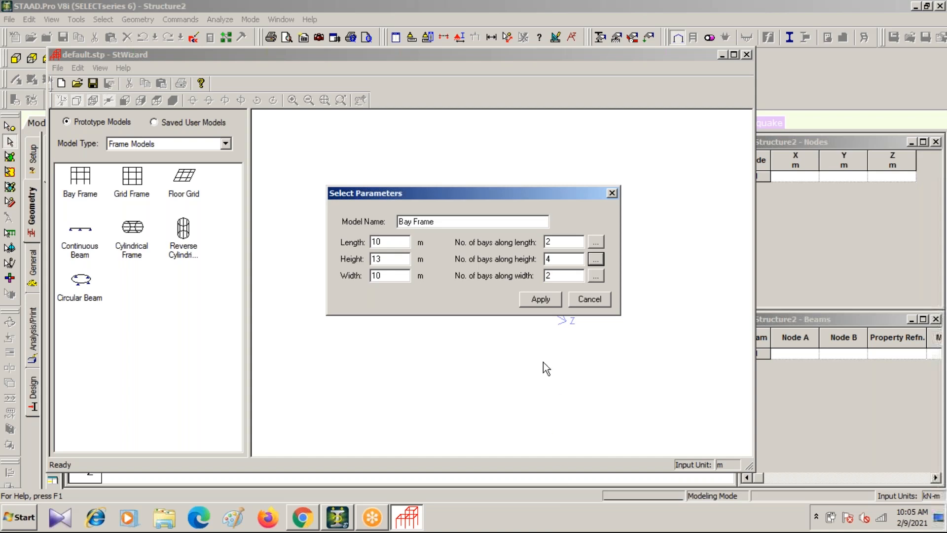
# Generate the bay frame and transfer it into STAAD.Pro with X, Y and Z offsets of 0 m
pyautogui.click(537, 299)
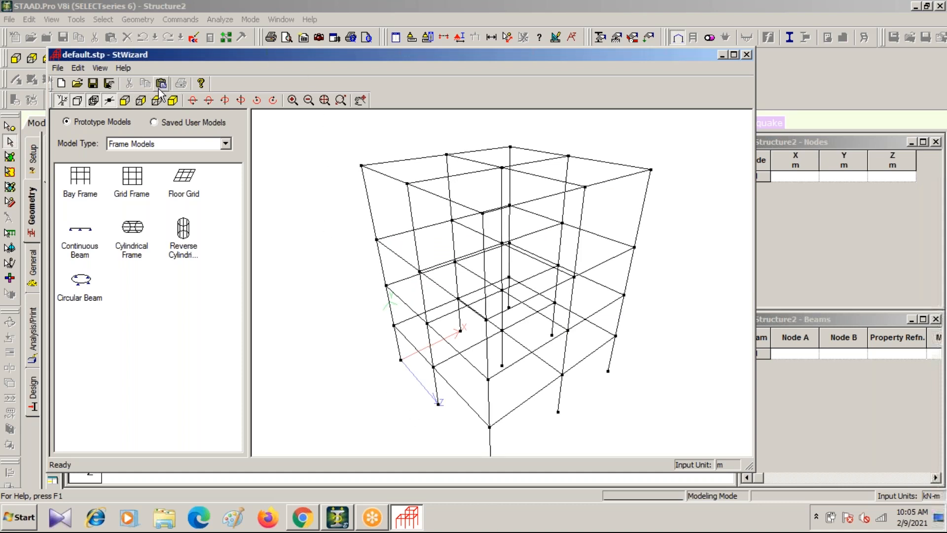
pyautogui.click(204, 80)
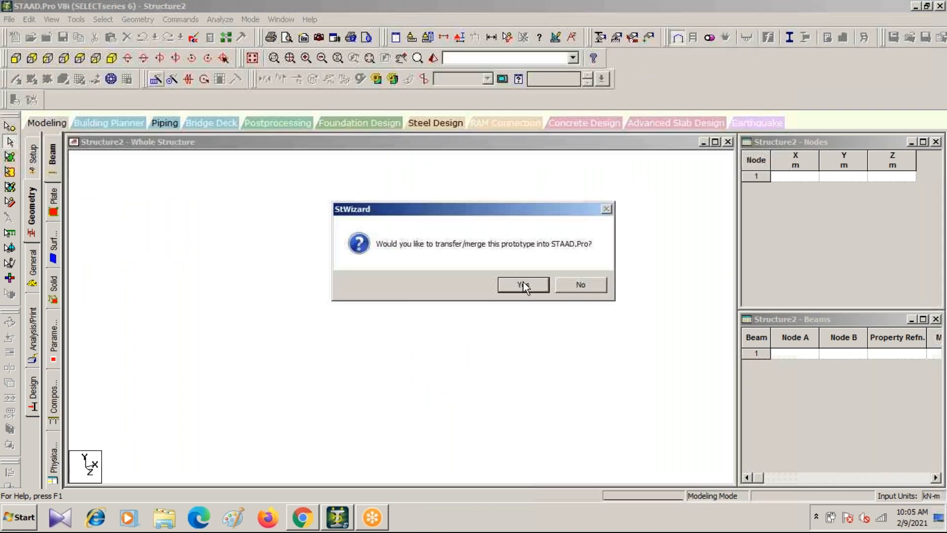
pyautogui.click(523, 284)
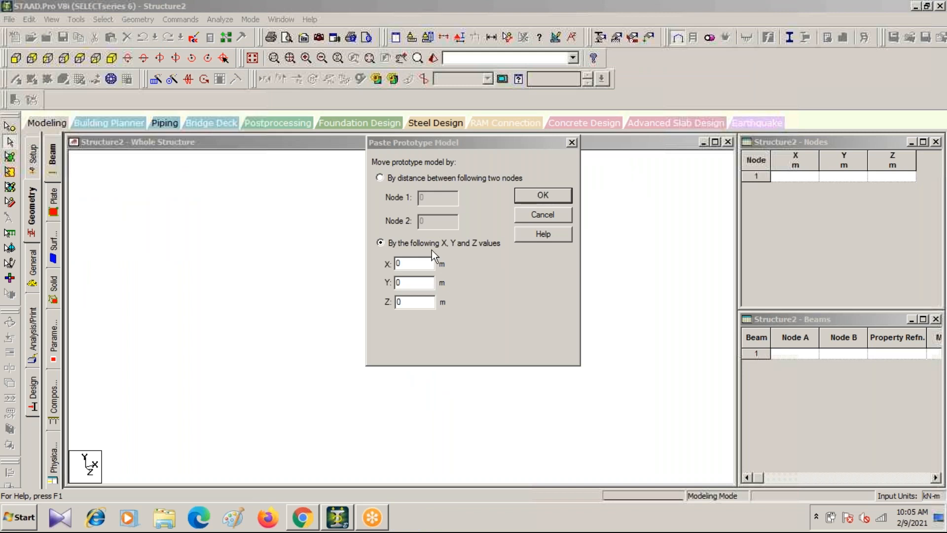
pyautogui.click(544, 195)
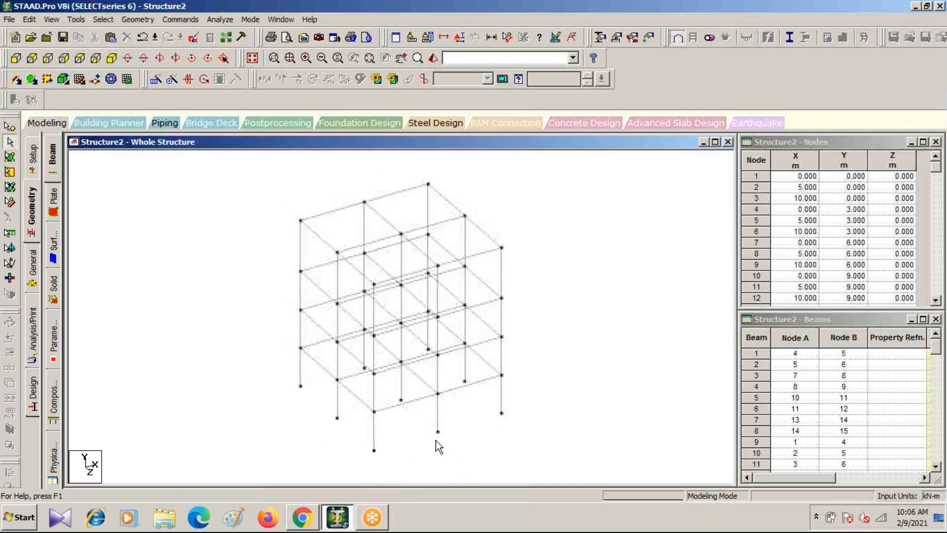
# Isolate the top storey's members, selected from the front, and show only them in isometric view
pyautogui.click(17, 59)
pyautogui.moveTo(263, 156); pyautogui.dragTo(527, 273)
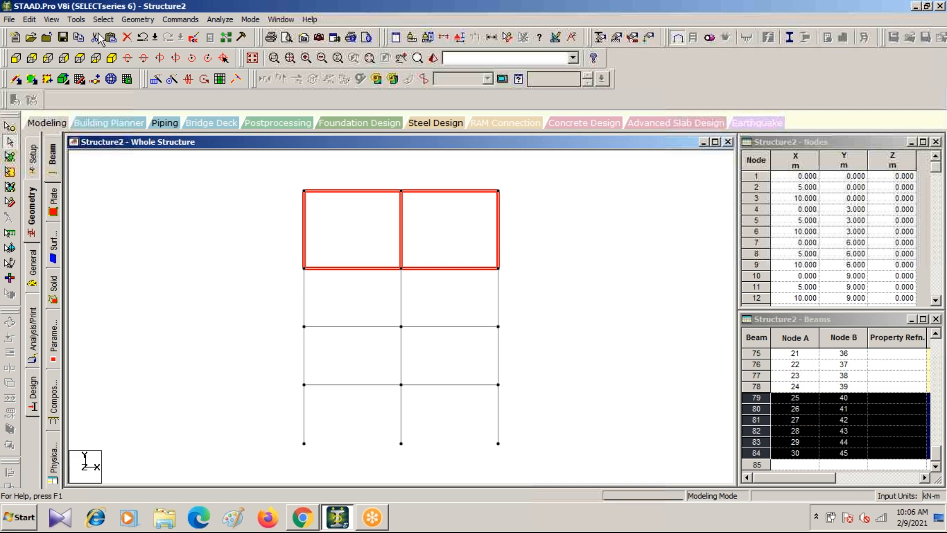
pyautogui.click(28, 20)
pyautogui.moveTo(52, 20)
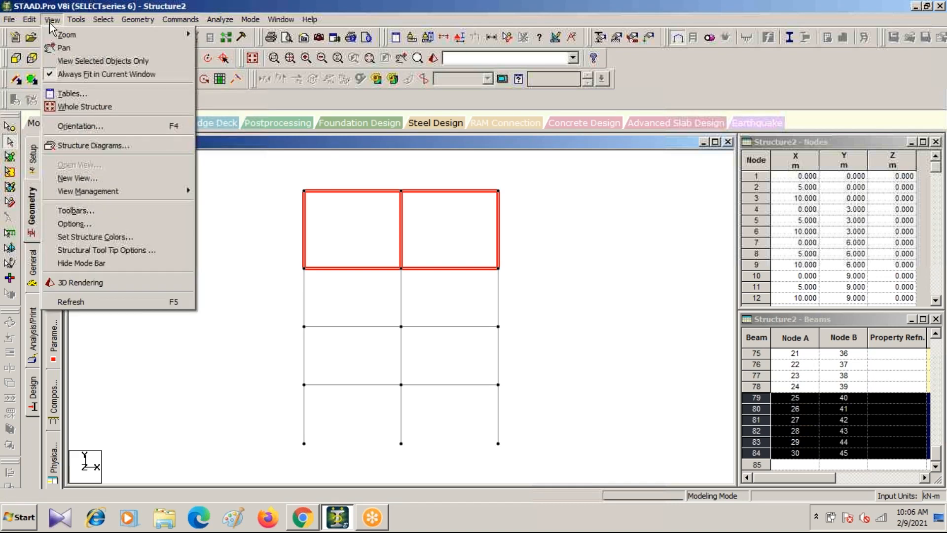
pyautogui.click(109, 65)
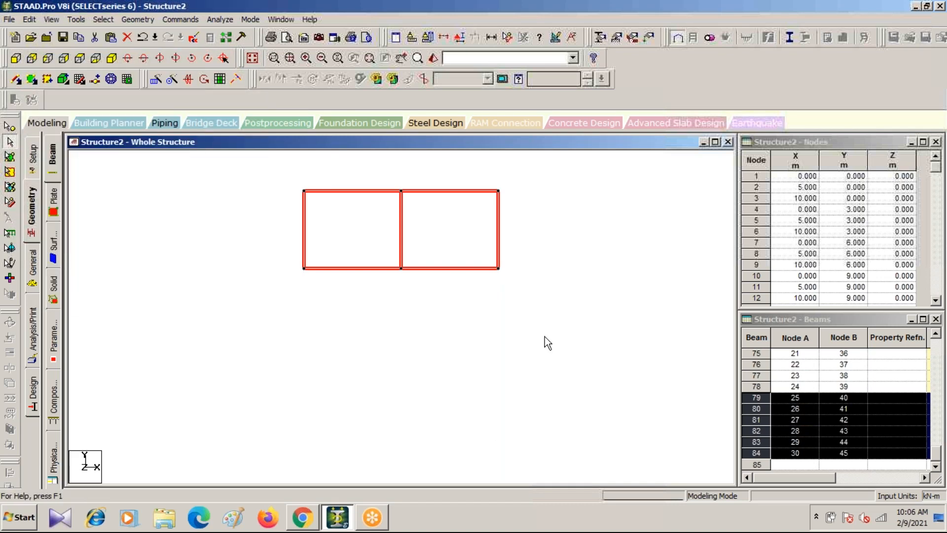
pyautogui.click(111, 59)
pyautogui.click(439, 348)
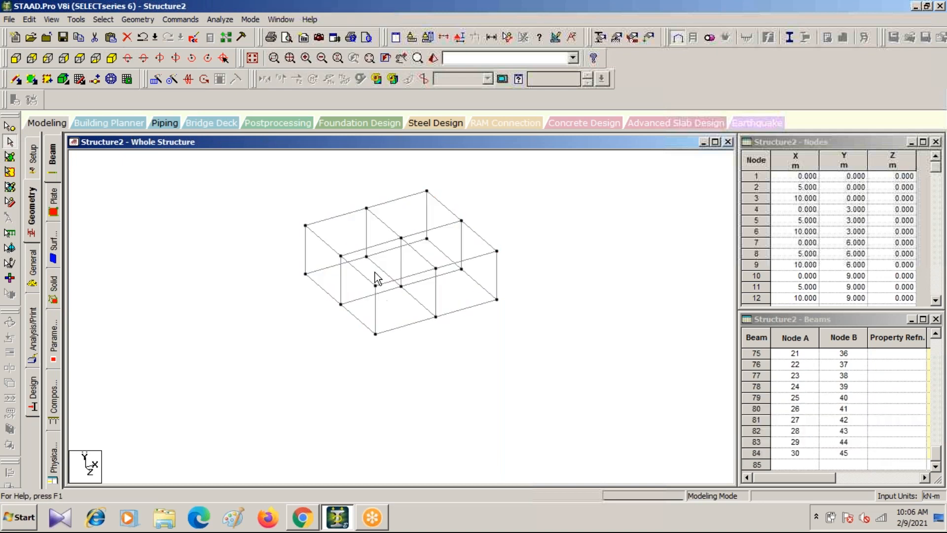
# Delete the central interior column of the isolated top storey
pyautogui.click(401, 266)
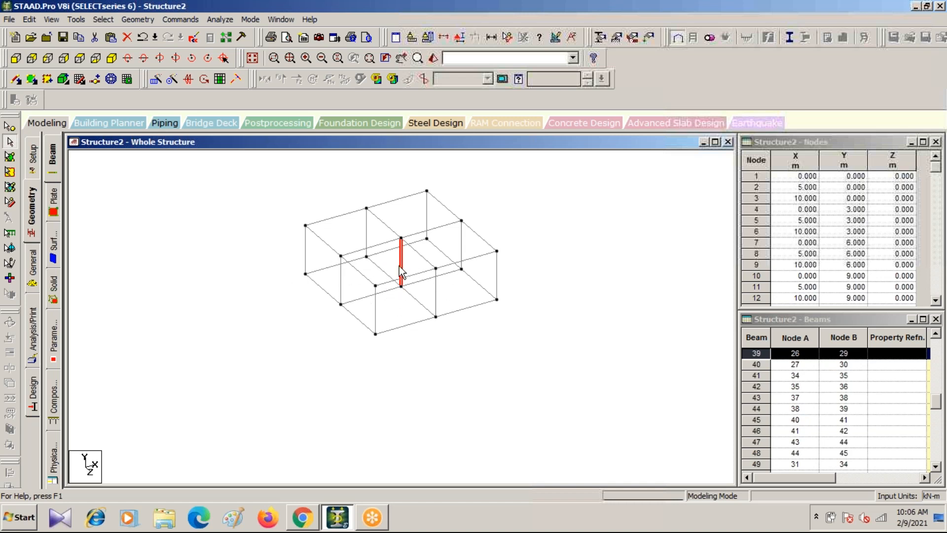
pyautogui.scroll(3, 404, 259)
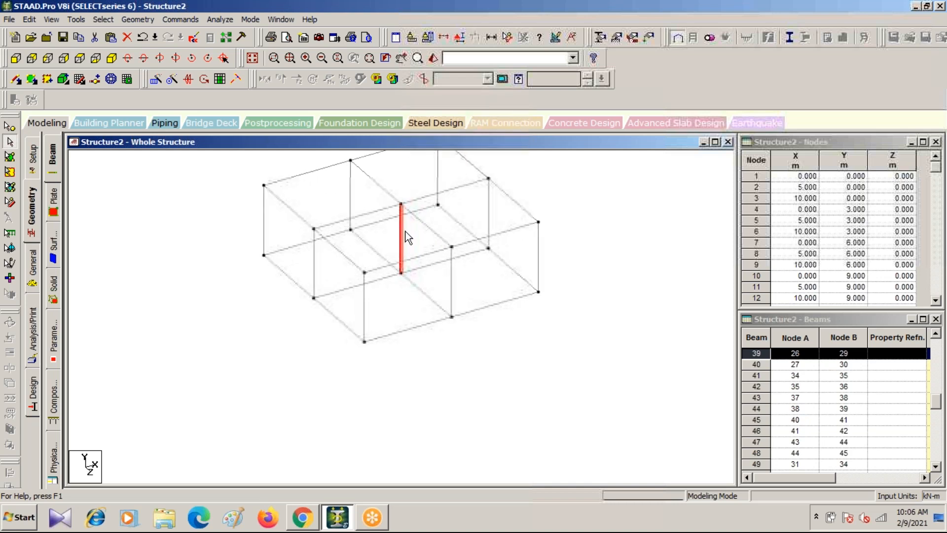
pyautogui.moveTo(417, 265); pyautogui.dragTo(409, 298, button='middle')
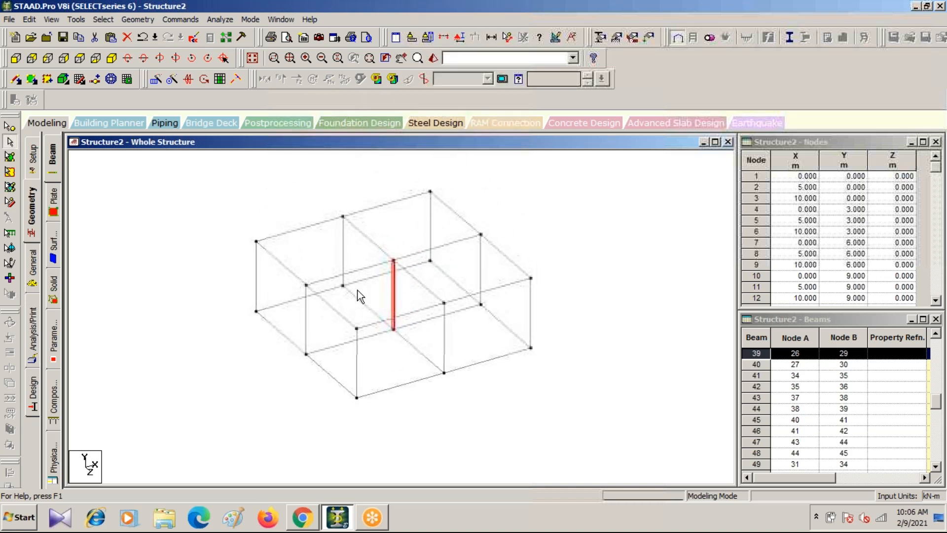
pyautogui.click(53, 19)
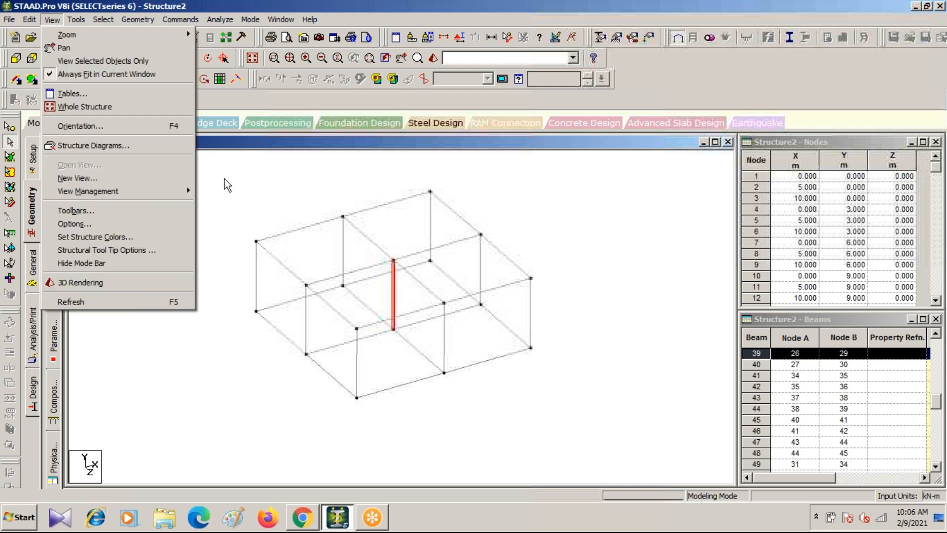
pyautogui.click(383, 329)
pyautogui.click(392, 284)
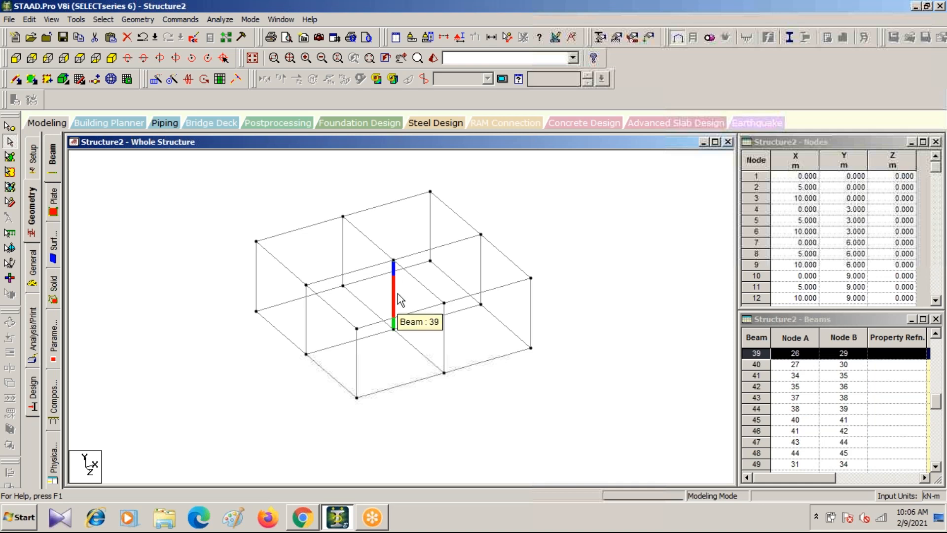
pyautogui.press('Delete')
pyautogui.press('Return')
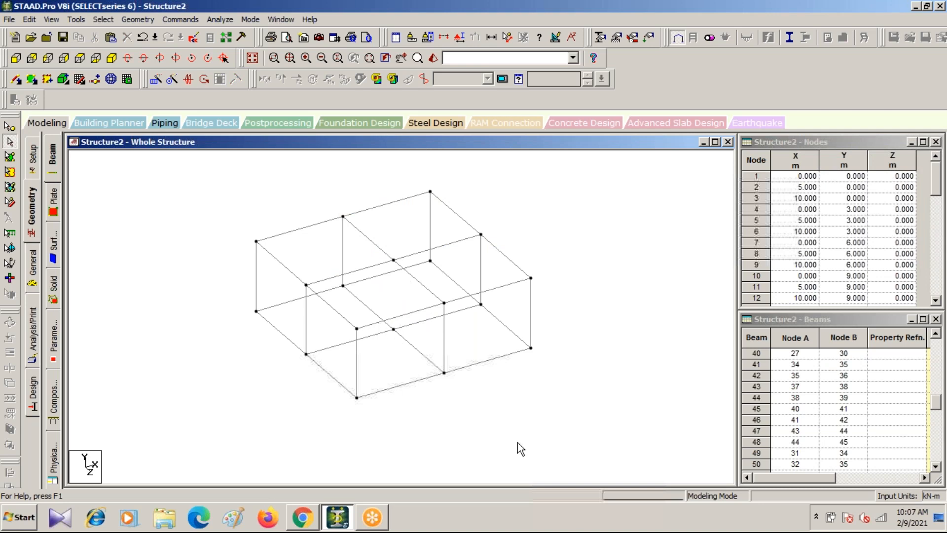
# Display the whole structure again and save the modified model
pyautogui.scroll(-5, 448, 415)
pyautogui.moveTo(452, 431); pyautogui.dragTo(448, 367, button='middle')
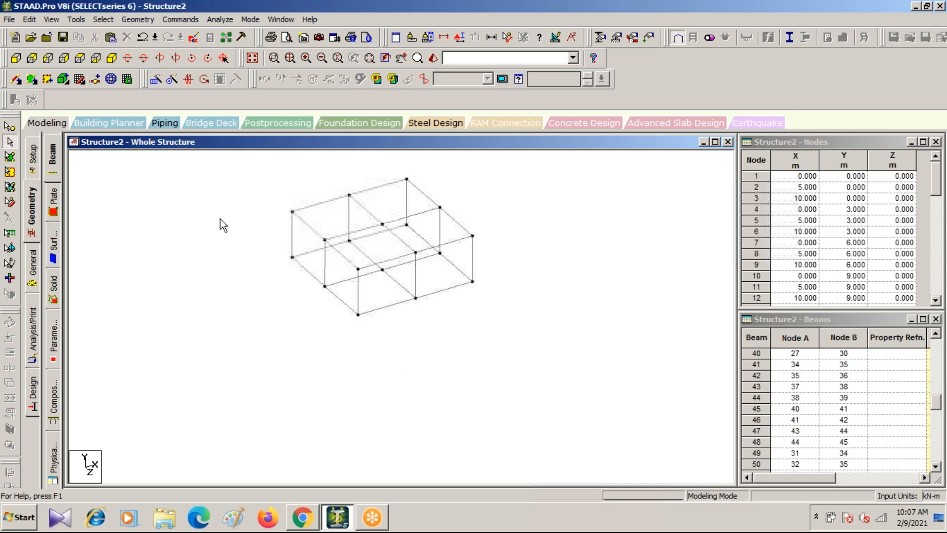
pyautogui.click(253, 58)
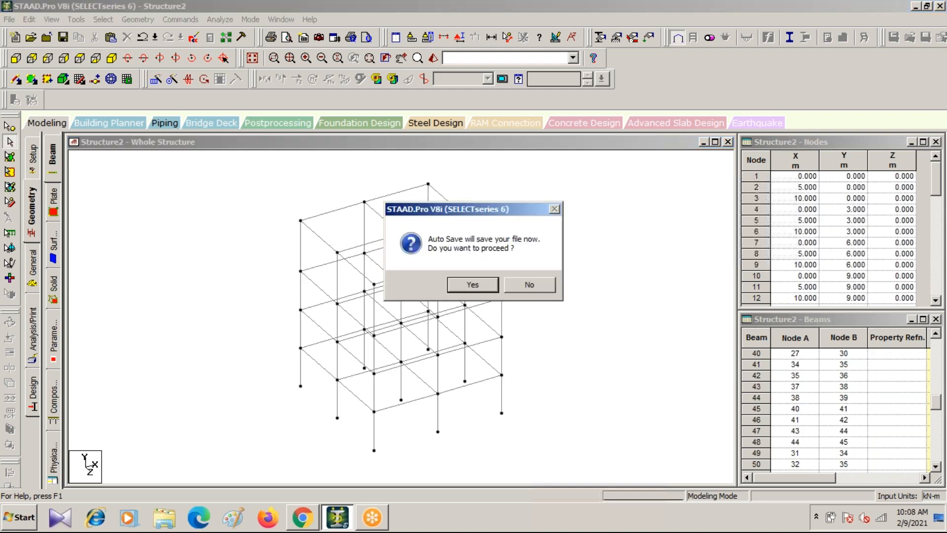
pyautogui.click(473, 285)
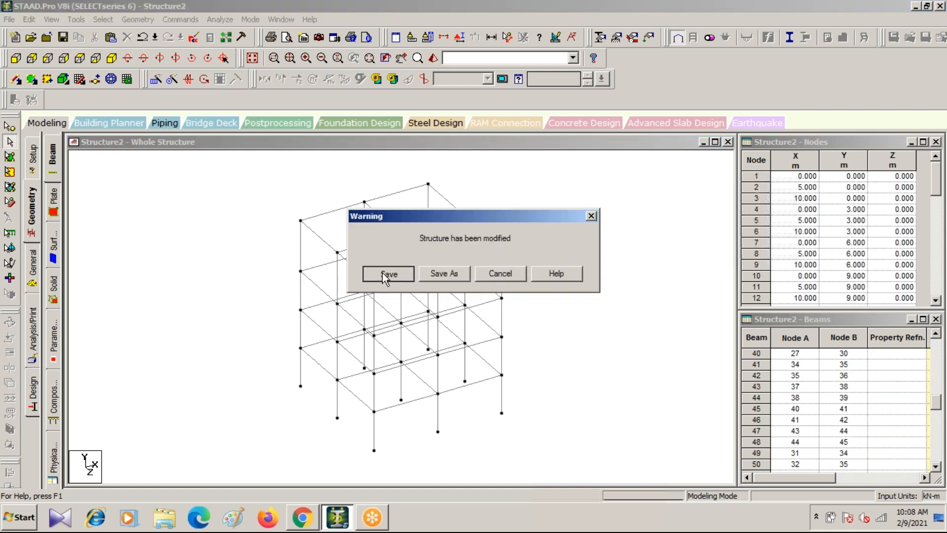
pyautogui.click(383, 274)
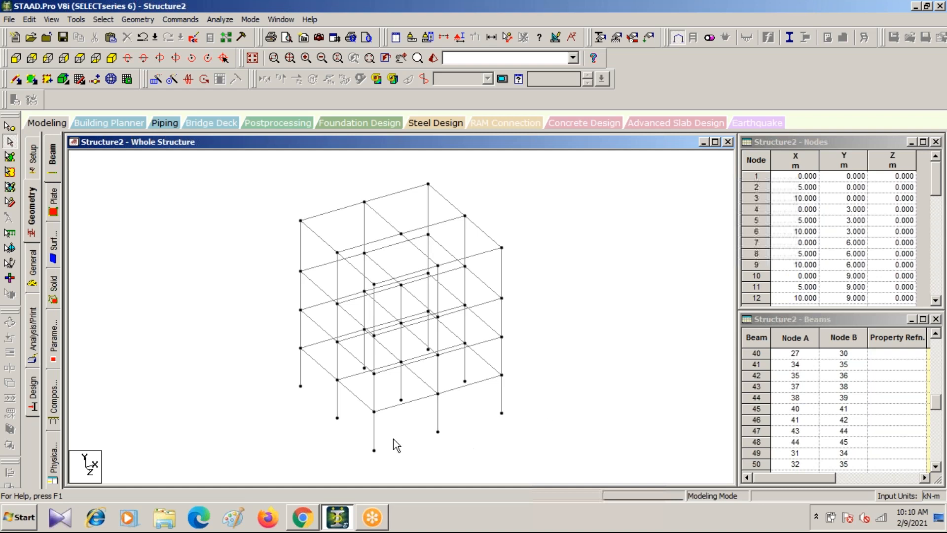
# Insert a midpoint node into the front corner column of the lowest storey
pyautogui.click(374, 434)
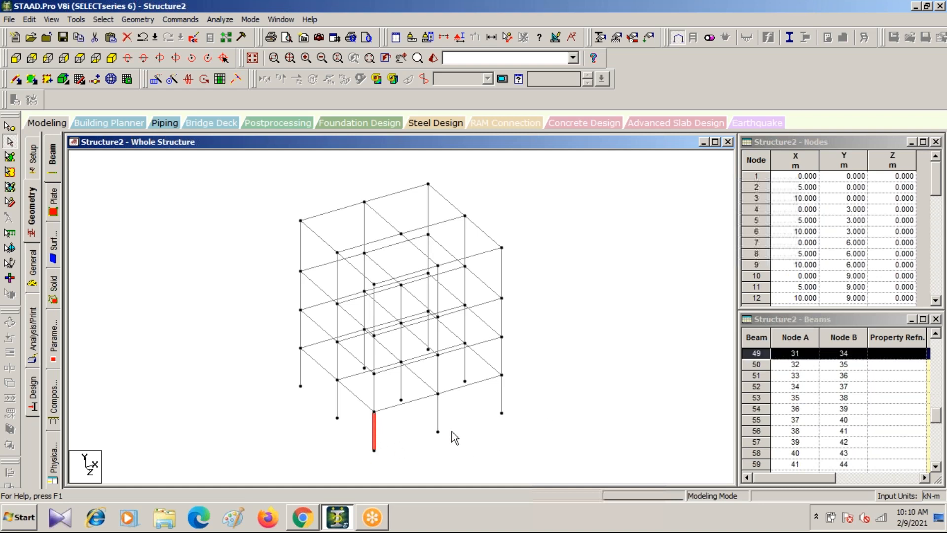
pyautogui.rightClick(374, 431)
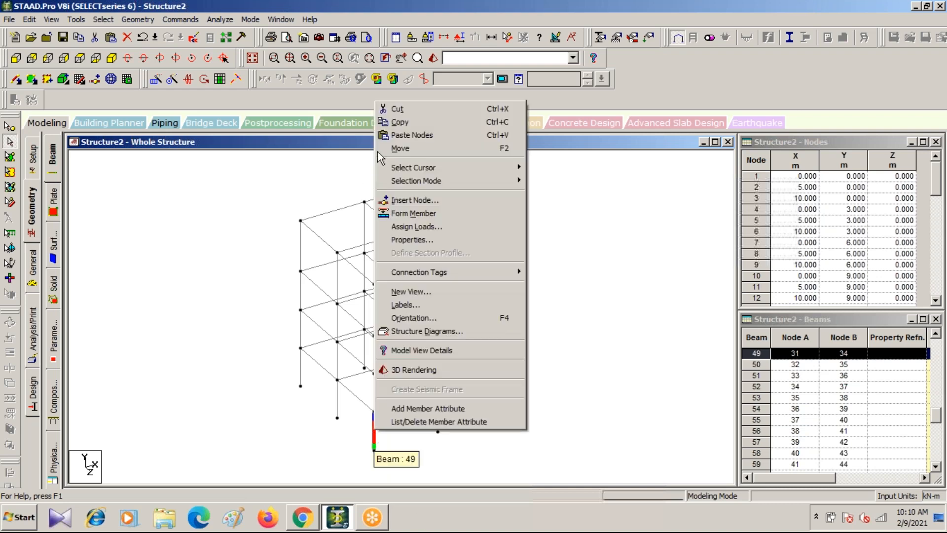
pyautogui.click(414, 200)
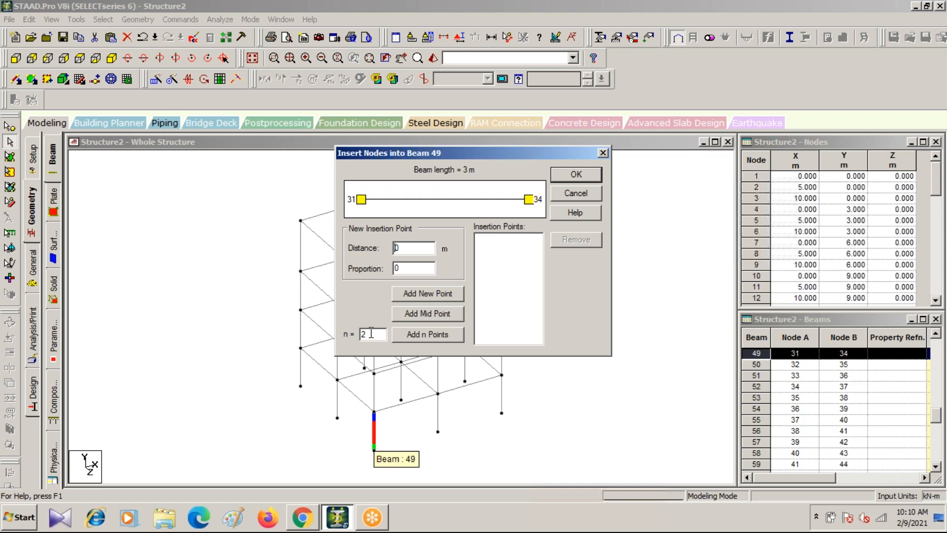
pyautogui.click(436, 316)
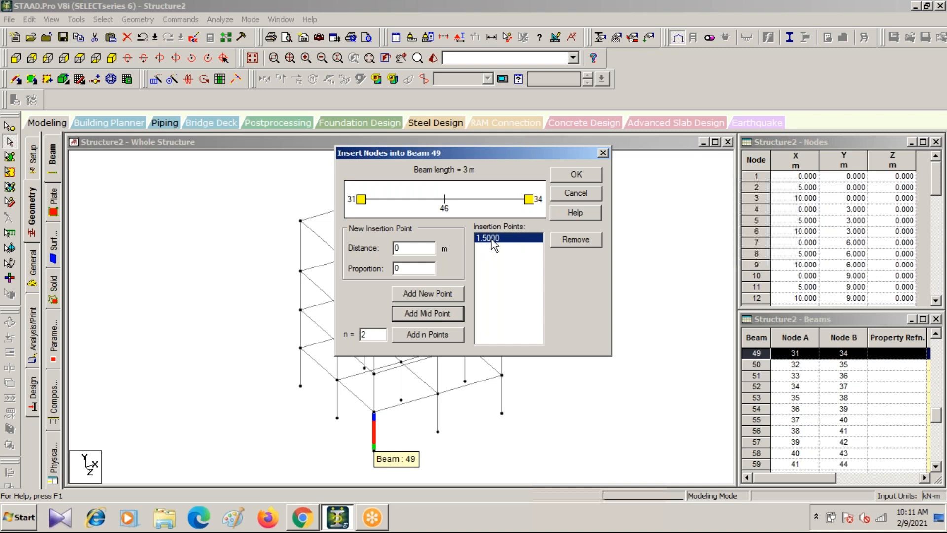
pyautogui.click(576, 176)
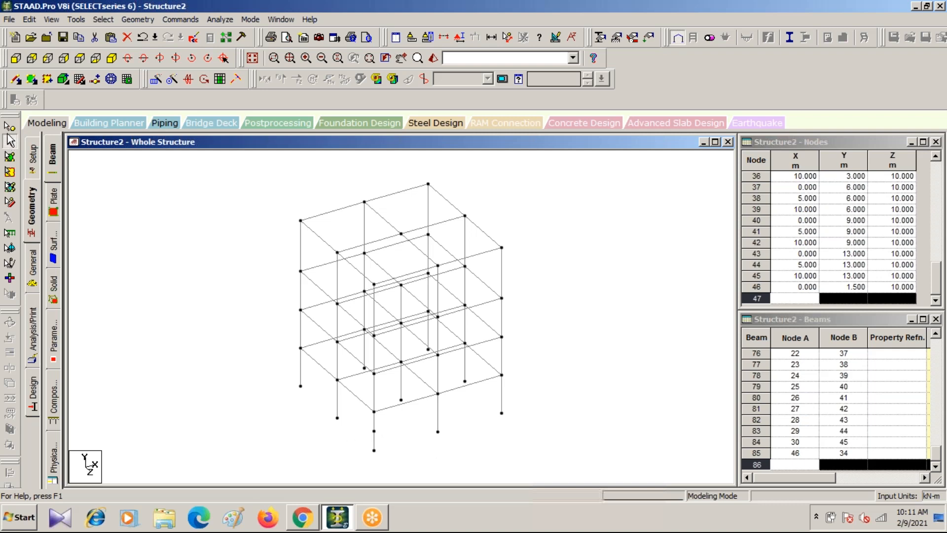
# Copy the front corner column's midpoint node and both end nodes of the lowest middle front column, pasting them 1 m along Z
pyautogui.click(9, 129)
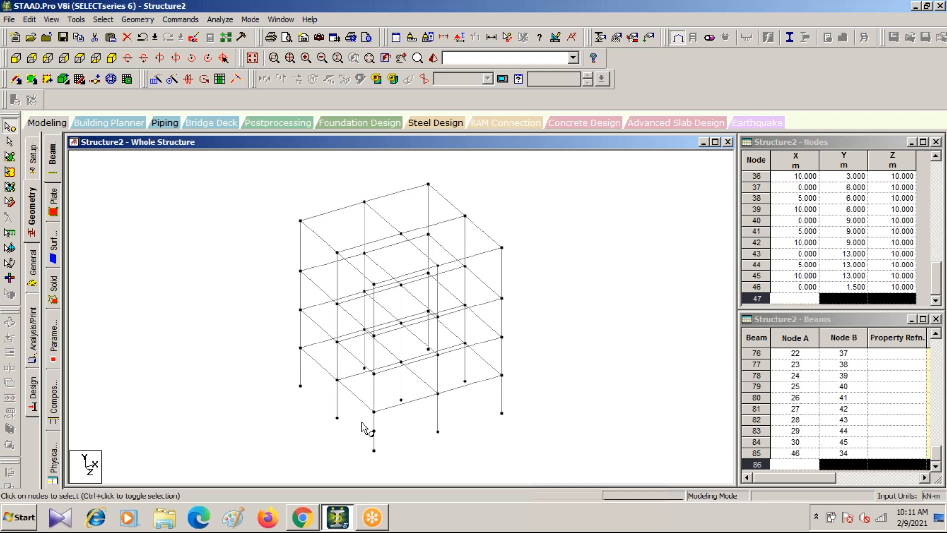
pyautogui.click(374, 430)
pyautogui.keyDown('ctrl'); pyautogui.click(437, 394); pyautogui.keyUp('ctrl')
pyautogui.keyDown('ctrl'); pyautogui.click(438, 431); pyautogui.keyUp('ctrl')
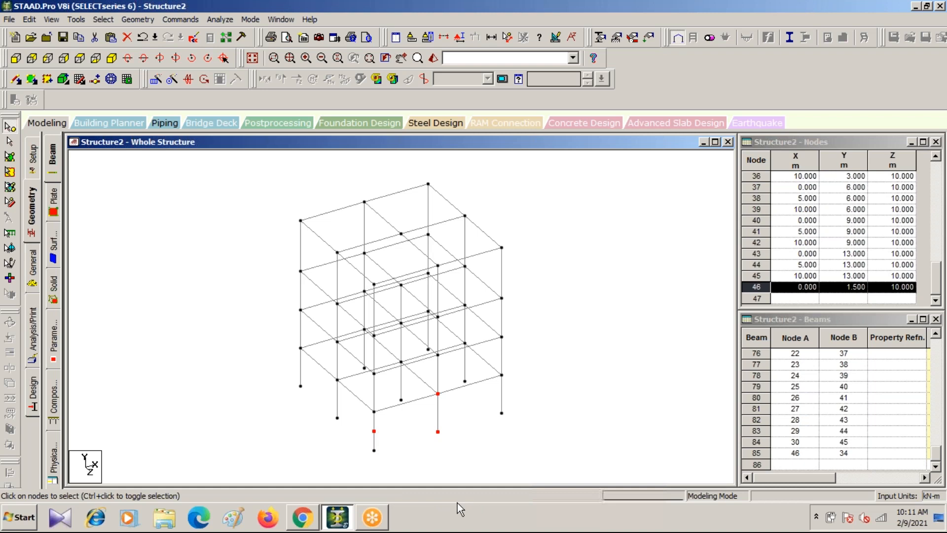
pyautogui.hotkey('ctrl', 'v')
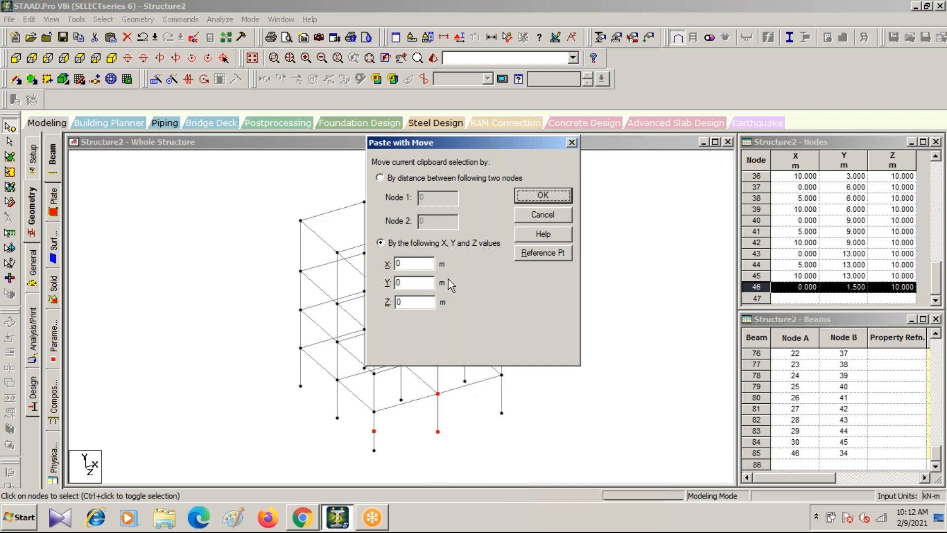
pyautogui.moveTo(417, 303); pyautogui.dragTo(394, 299)
pyautogui.write('1')
pyautogui.click(542, 197)
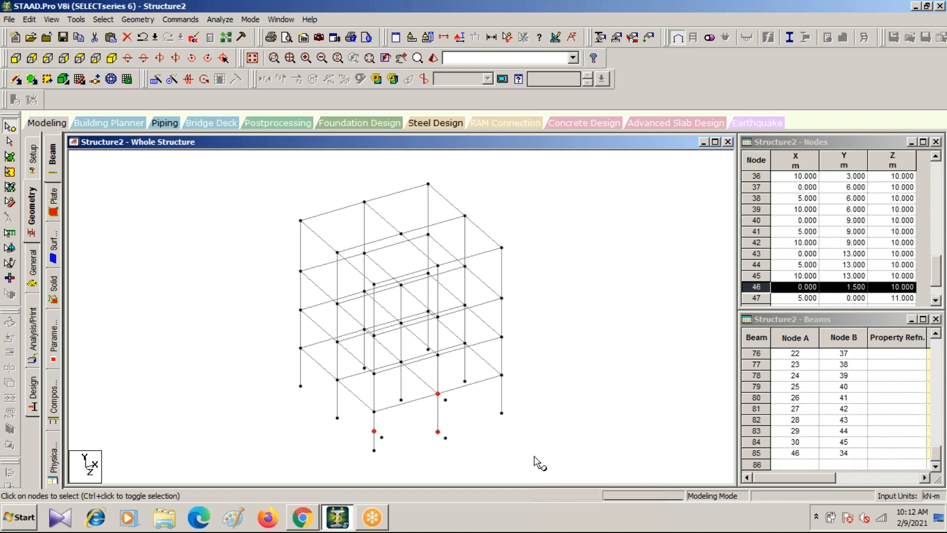
# Paste the same three copied nodes again, moved 2 m along Z, and clear the selection
pyautogui.hotkey('ctrl', 'v')
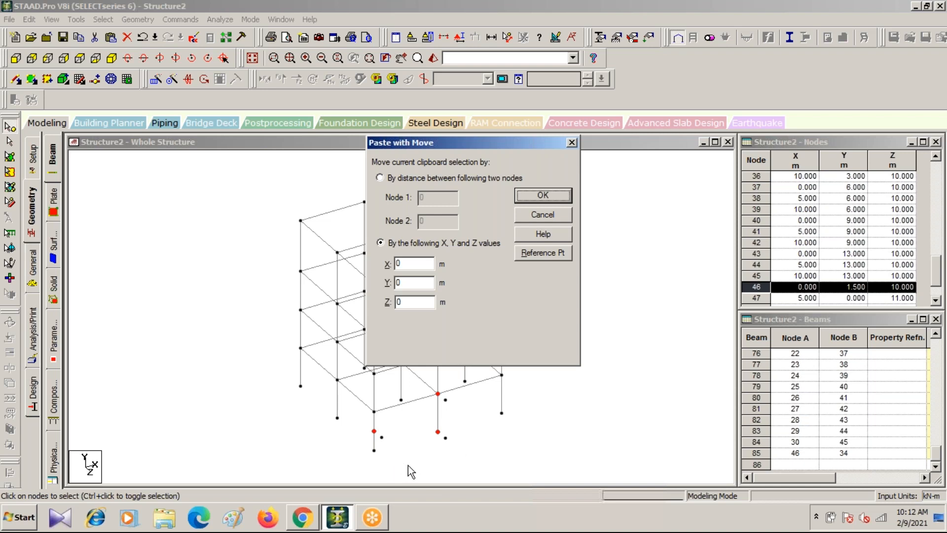
pyautogui.doubleClick(403, 303)
pyautogui.write('2')
pyautogui.click(552, 195)
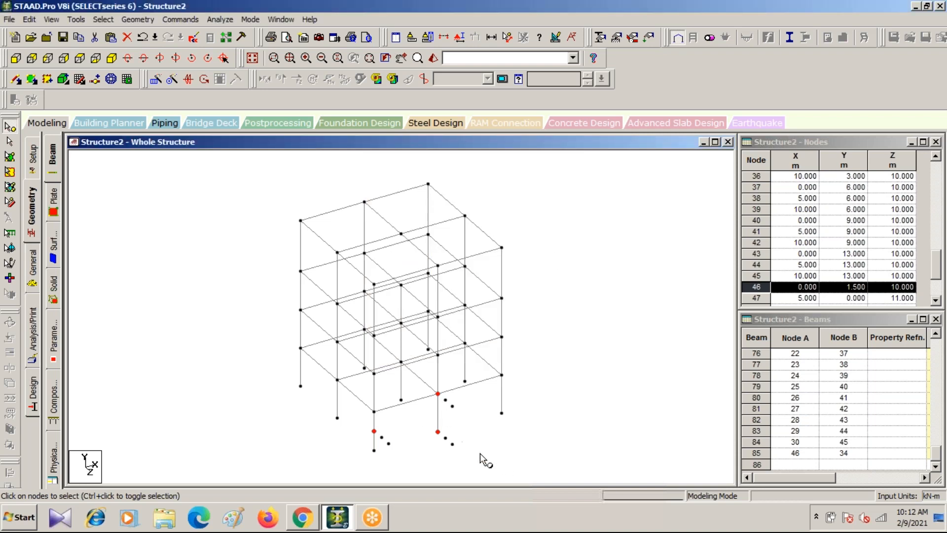
pyautogui.click(680, 419)
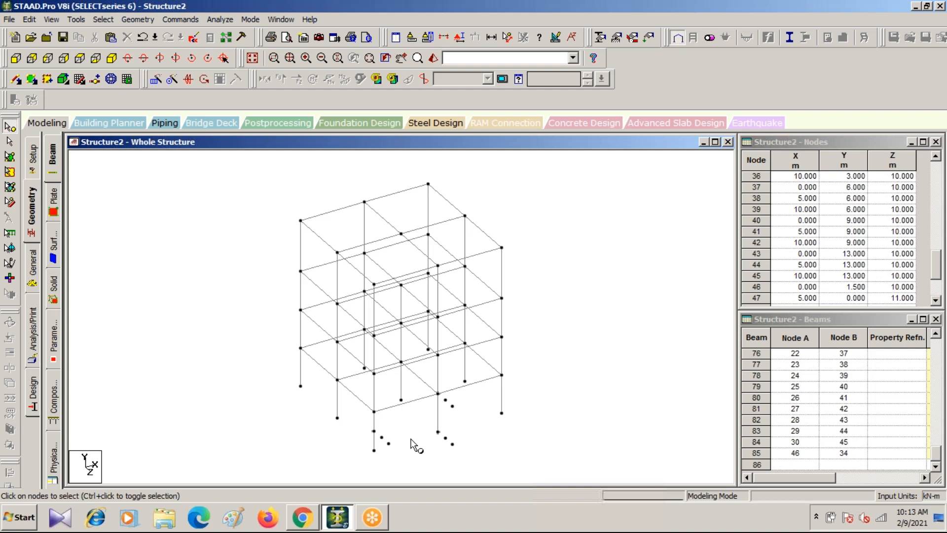
# Copy the corner midpoint node row and the middle front column's upper node row, pasting both 1 m along X
pyautogui.scroll(1, 417, 439)
pyautogui.moveTo(417, 442)
pyautogui.mouseDown(button='middle')
pyautogui.moveTo(430, 453)
pyautogui.moveTo(425, 429)
pyautogui.mouseUp(button='middle')
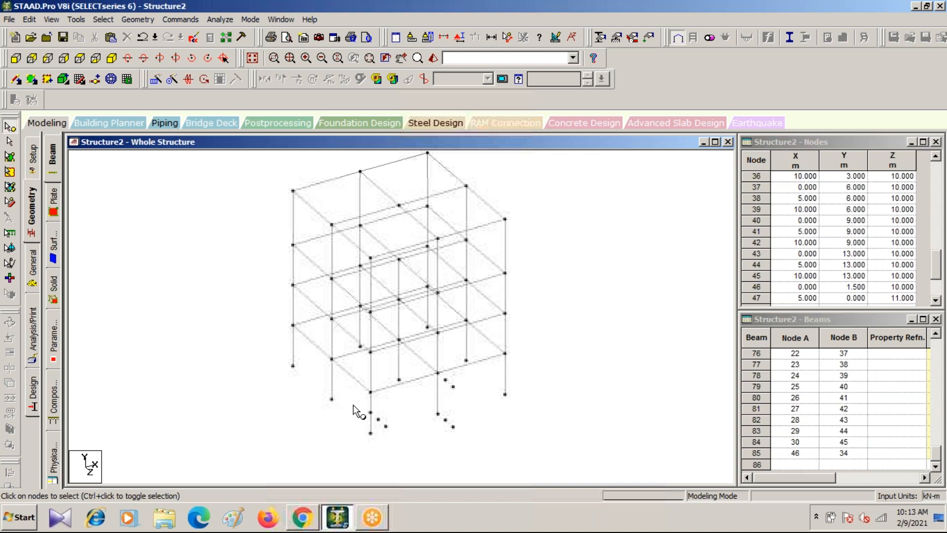
pyautogui.scroll(1, 365, 424)
pyautogui.moveTo(358, 420); pyautogui.dragTo(408, 441)
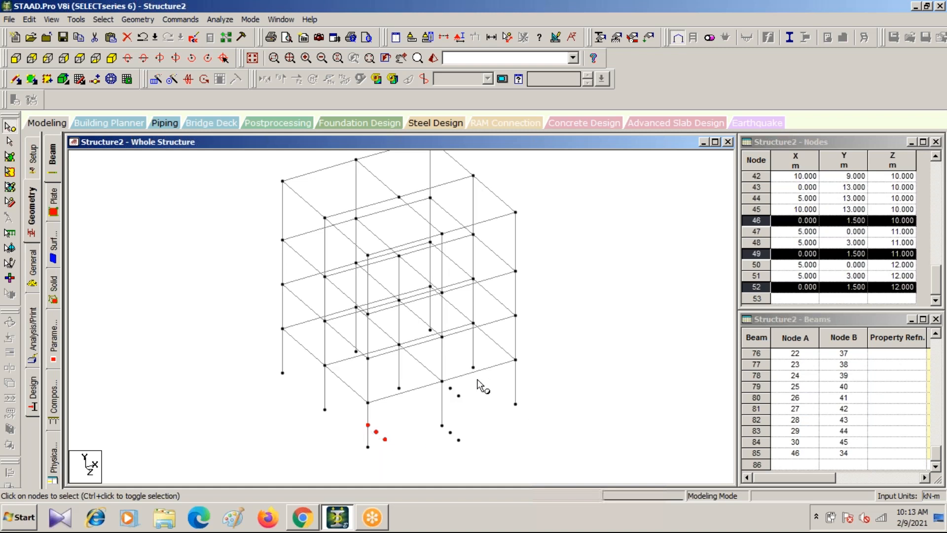
pyautogui.moveTo(440, 369); pyautogui.dragTo(461, 399)
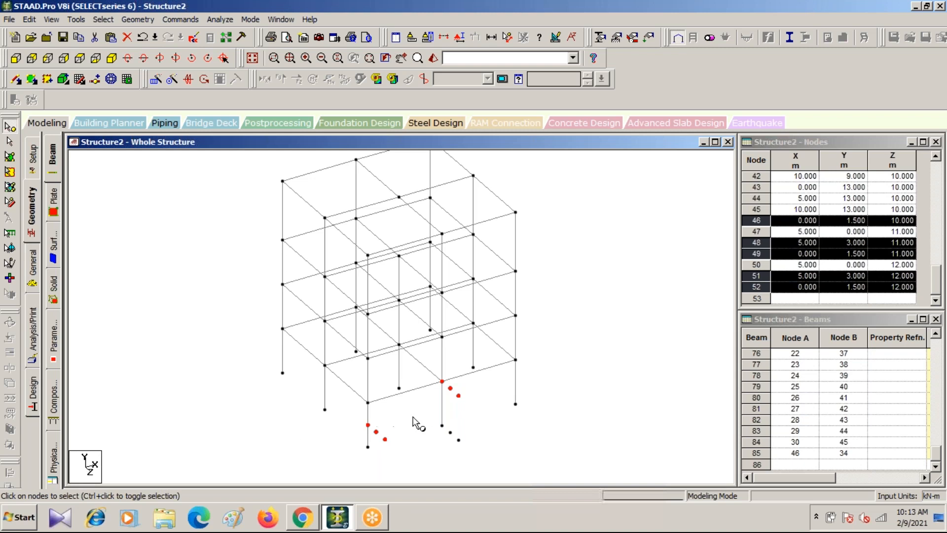
pyautogui.click(473, 285)
pyautogui.click(381, 271)
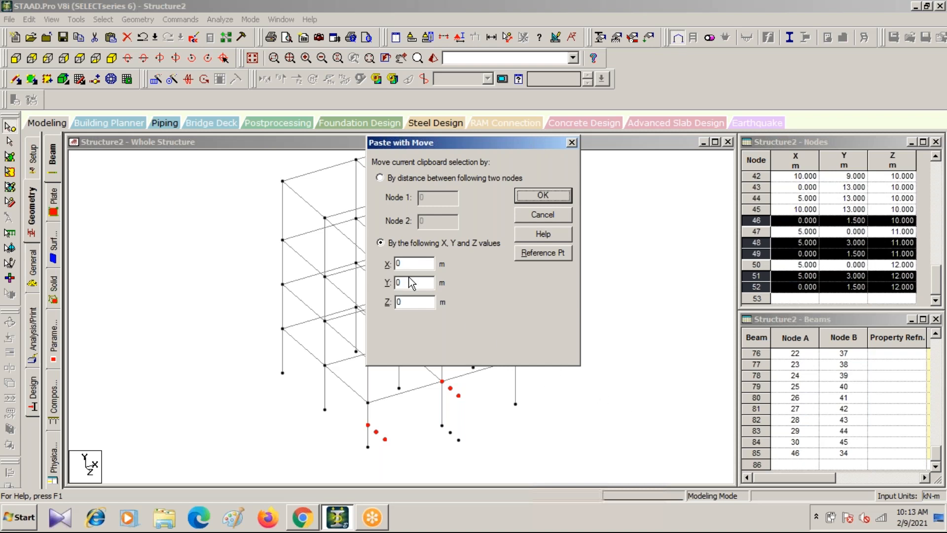
pyautogui.doubleClick(406, 262)
pyautogui.write('1')
pyautogui.click(550, 194)
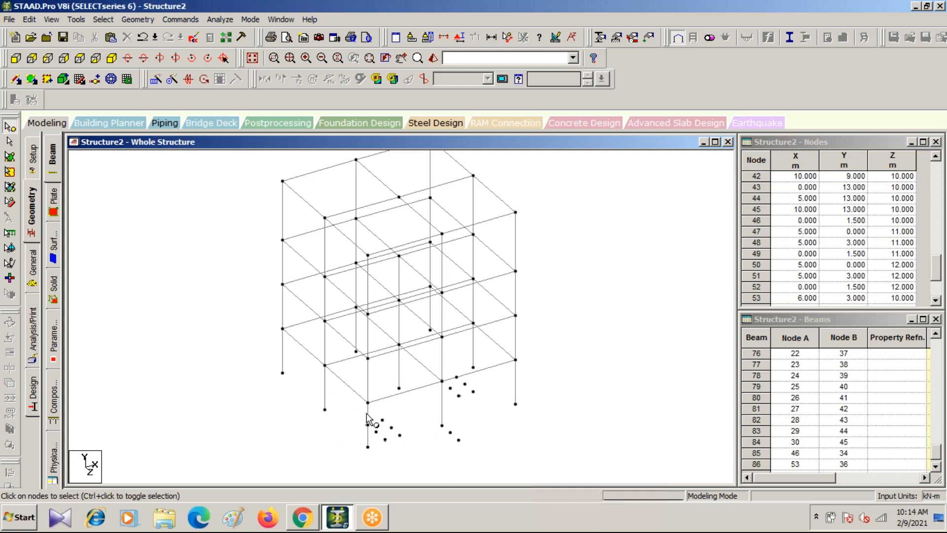
pyautogui.click(9, 142)
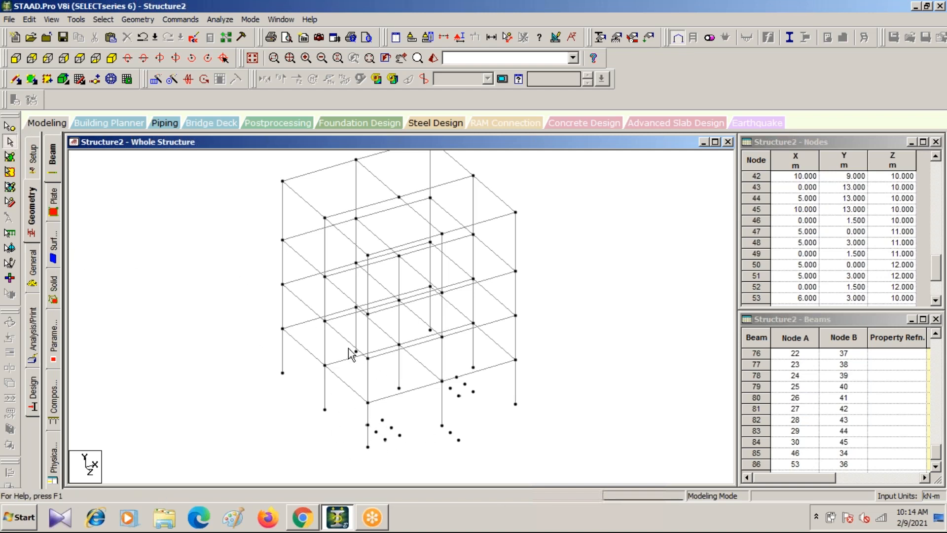
pyautogui.click(368, 414)
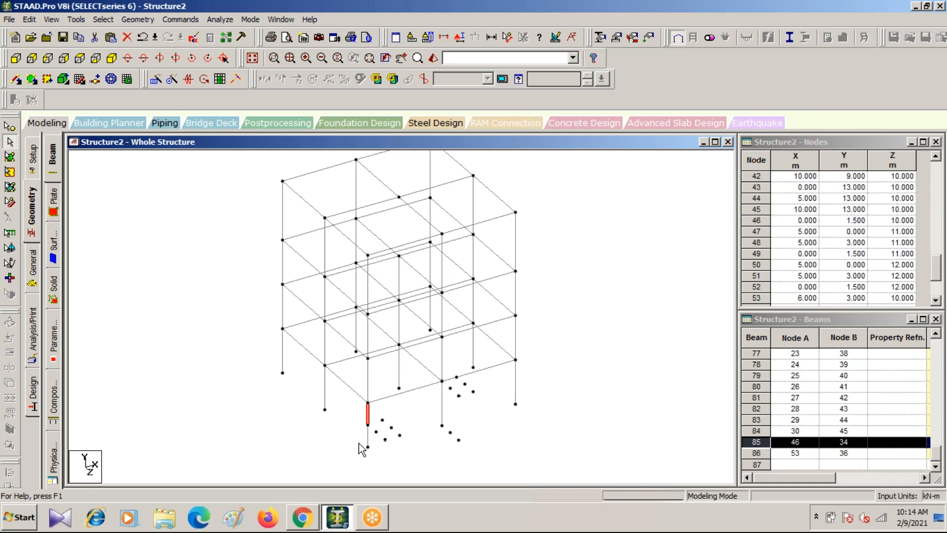
pyautogui.click(310, 420)
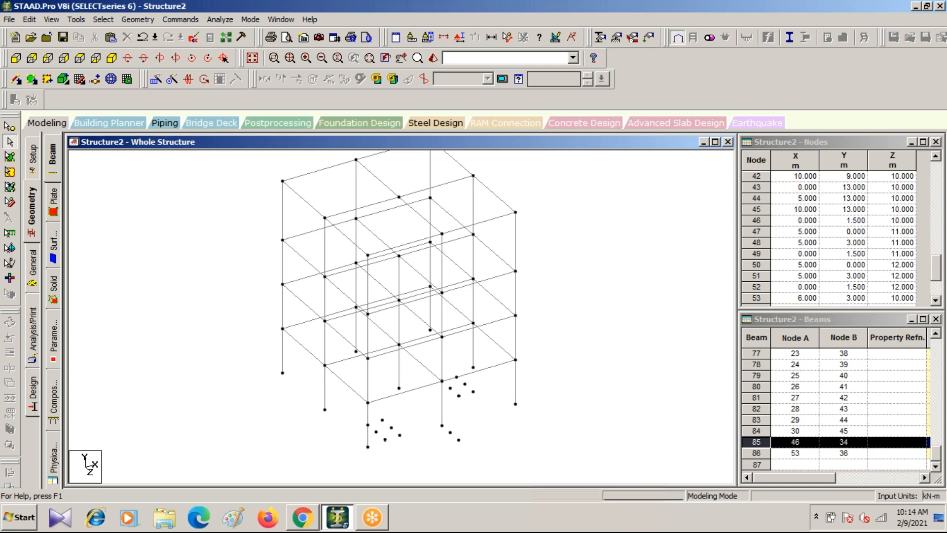
pyautogui.click(367, 428)
pyautogui.click(306, 418)
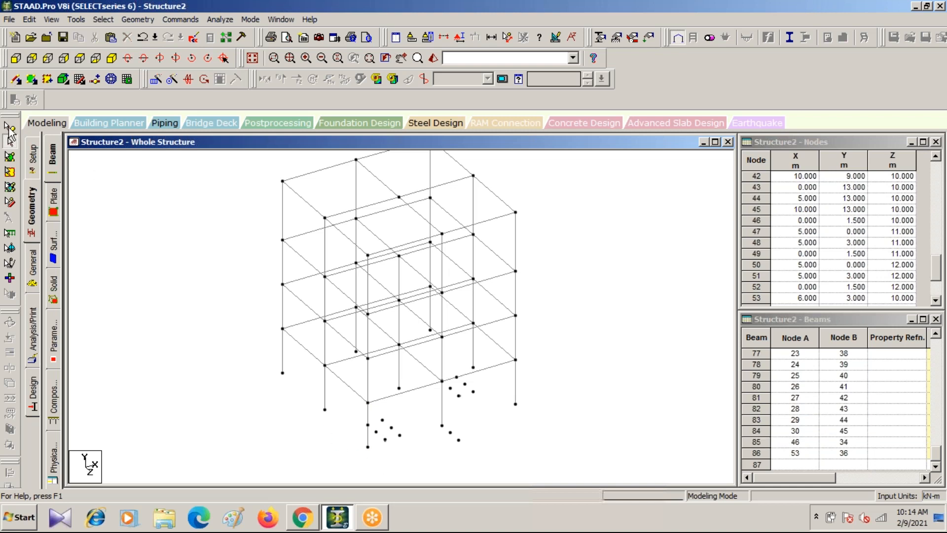
pyautogui.click(9, 127)
pyautogui.click(367, 425)
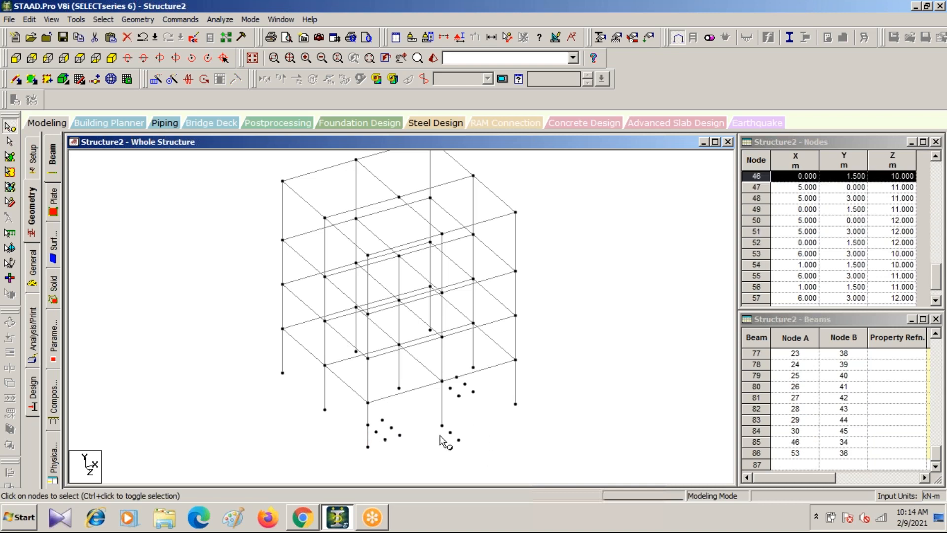
pyautogui.keyDown('ctrl'); pyautogui.click(442, 426); pyautogui.keyUp('ctrl')
pyautogui.keyDown('ctrl'); pyautogui.click(442, 381); pyautogui.keyUp('ctrl')
pyautogui.keyDown('ctrl'); pyautogui.click(386, 439); pyautogui.keyUp('ctrl')
pyautogui.click(490, 439)
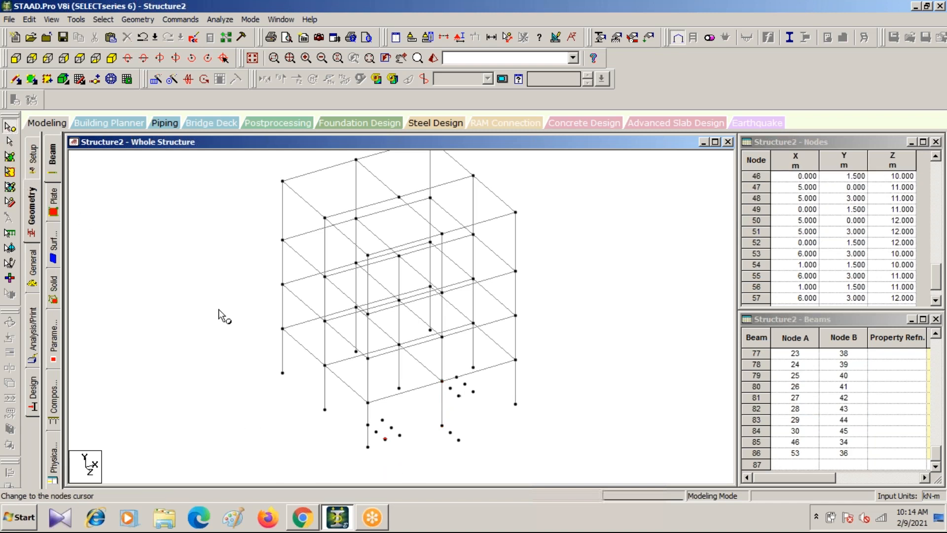
pyautogui.moveTo(361, 422); pyautogui.dragTo(398, 452)
pyautogui.click(368, 424)
pyautogui.keyDown('ctrl'); pyautogui.click(376, 432); pyautogui.keyUp('ctrl')
pyautogui.keyDown('ctrl'); pyautogui.click(385, 439); pyautogui.keyUp('ctrl')
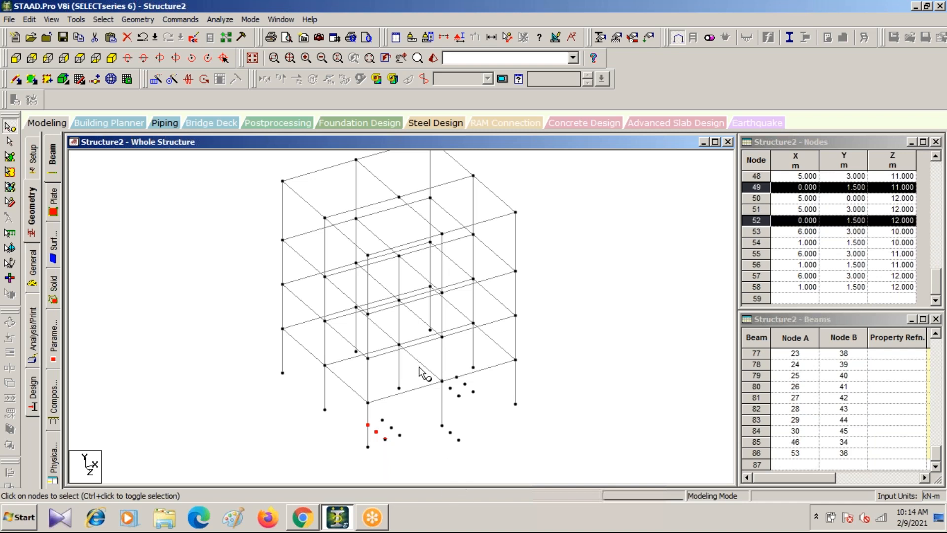
pyautogui.keyDown('ctrl'); pyautogui.click(451, 388); pyautogui.keyUp('ctrl')
pyautogui.keyDown('ctrl'); pyautogui.click(442, 381); pyautogui.keyUp('ctrl')
pyautogui.keyDown('ctrl'); pyautogui.click(459, 396); pyautogui.keyUp('ctrl')
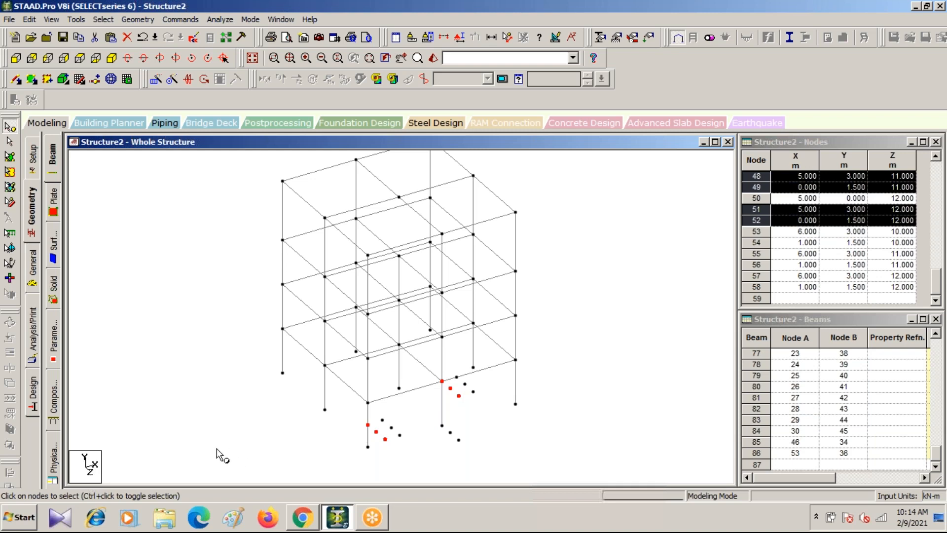
pyautogui.click(513, 449)
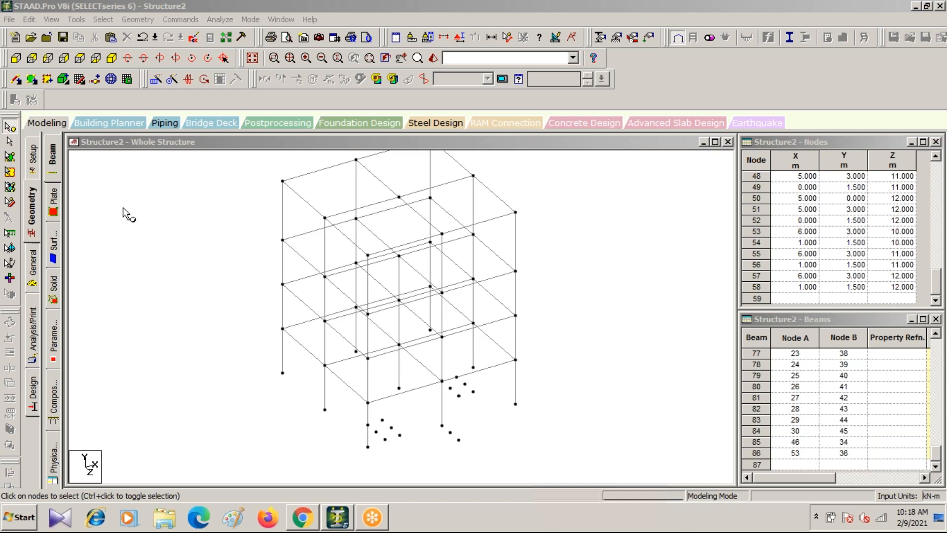
pyautogui.click(130, 227)
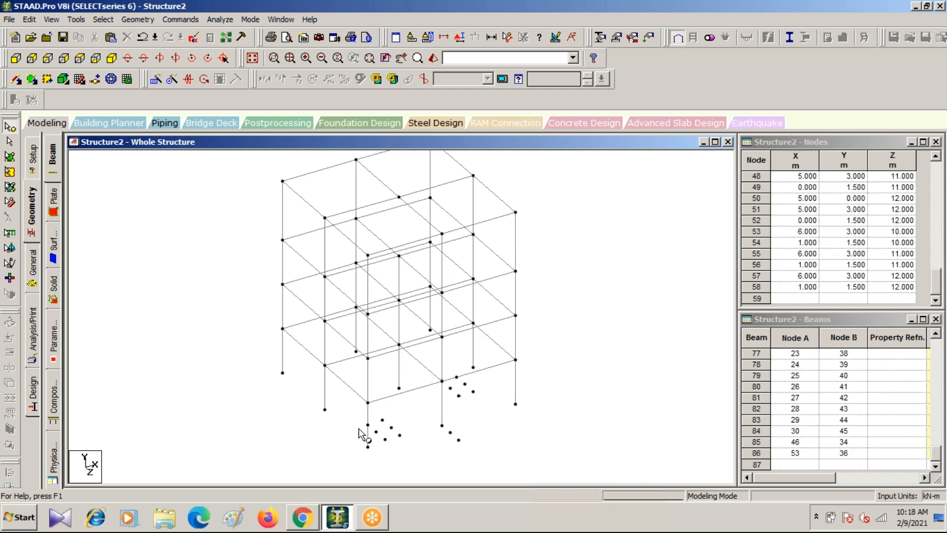
pyautogui.moveTo(359, 418); pyautogui.dragTo(410, 442)
pyautogui.click(392, 456)
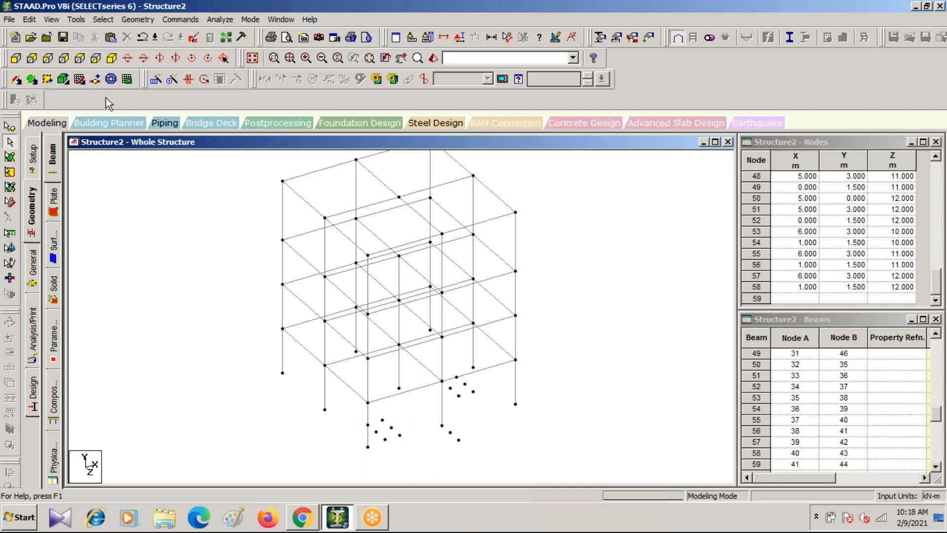
# Delete all loose nodes lying beyond Z = 10 m, selecting them in a side view and accepting the auto-save on the way
pyautogui.click(49, 60)
pyautogui.moveTo(512, 367); pyautogui.dragTo(542, 423)
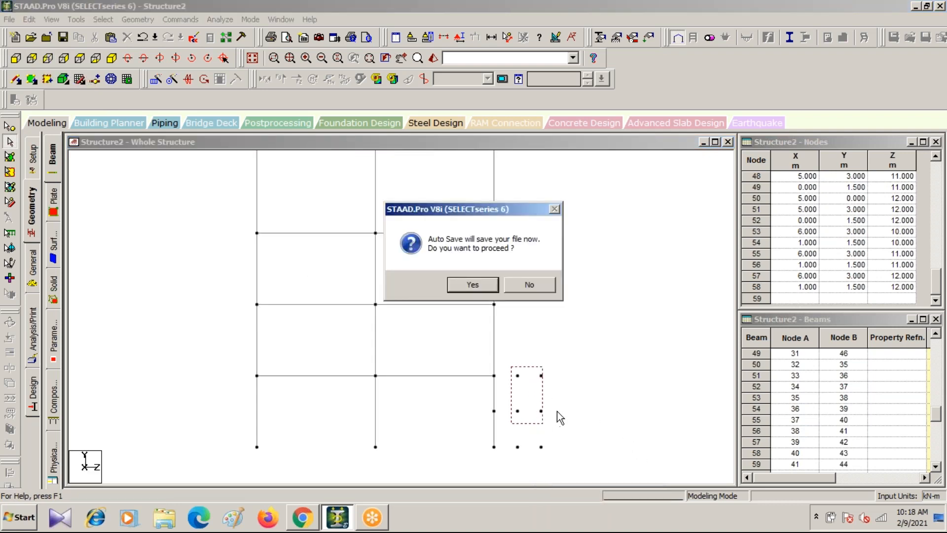
pyautogui.click(472, 285)
pyautogui.click(387, 331)
pyautogui.moveTo(510, 366); pyautogui.dragTo(556, 457)
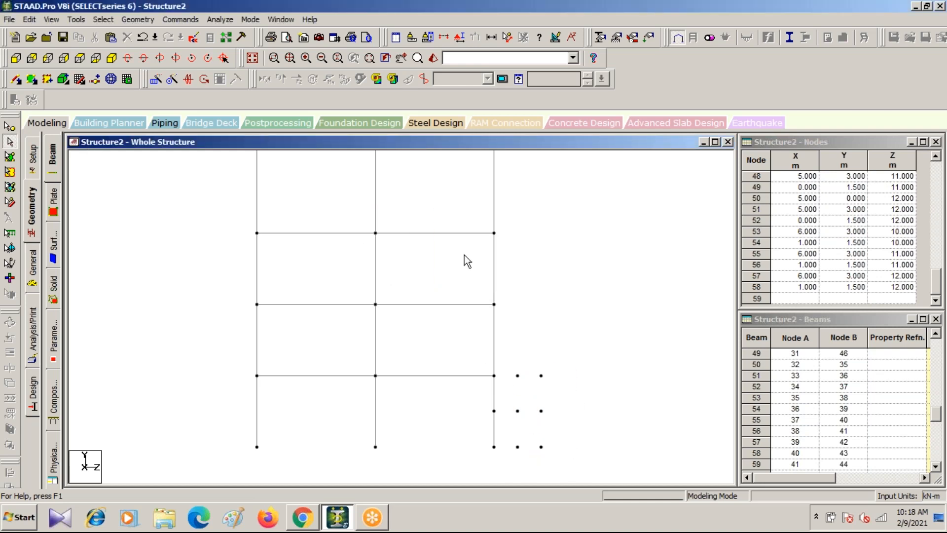
pyautogui.click(9, 126)
pyautogui.moveTo(513, 369); pyautogui.dragTo(556, 458)
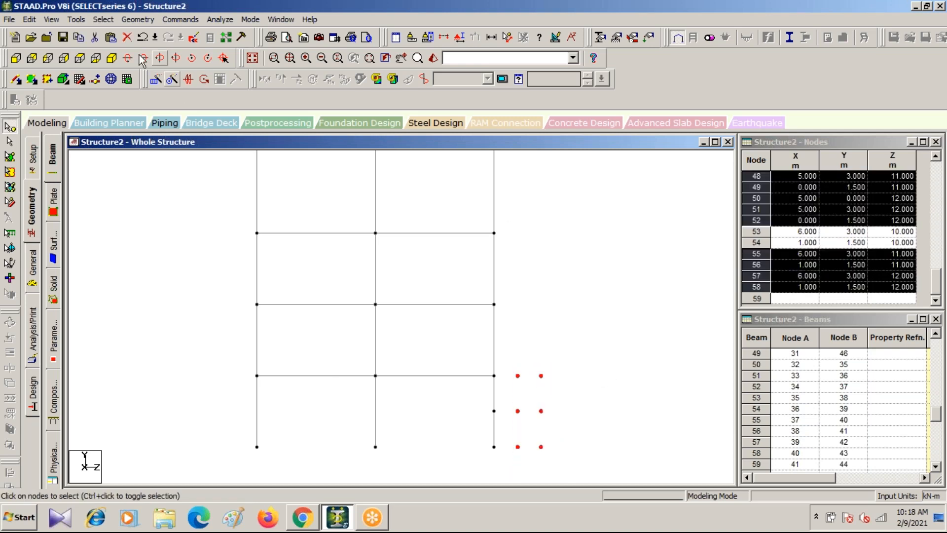
pyautogui.click(112, 57)
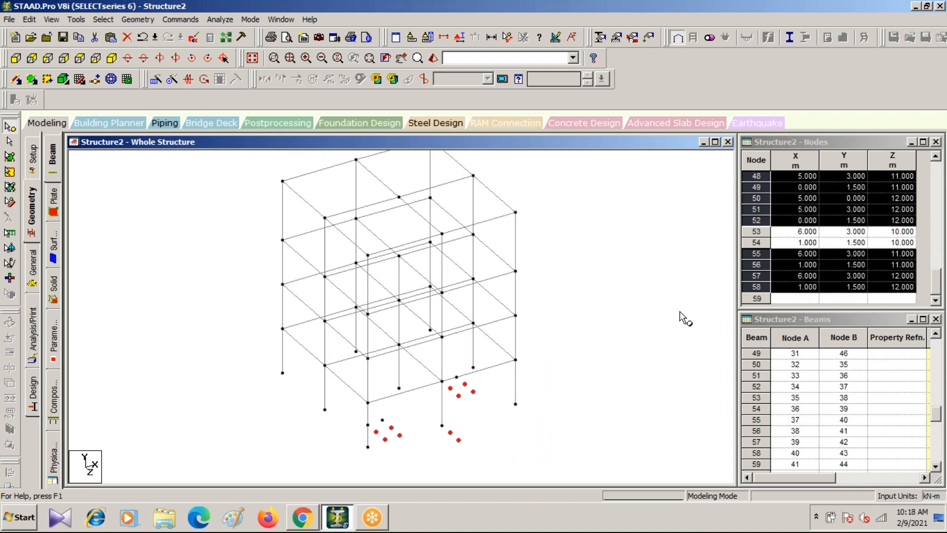
pyautogui.press('Delete')
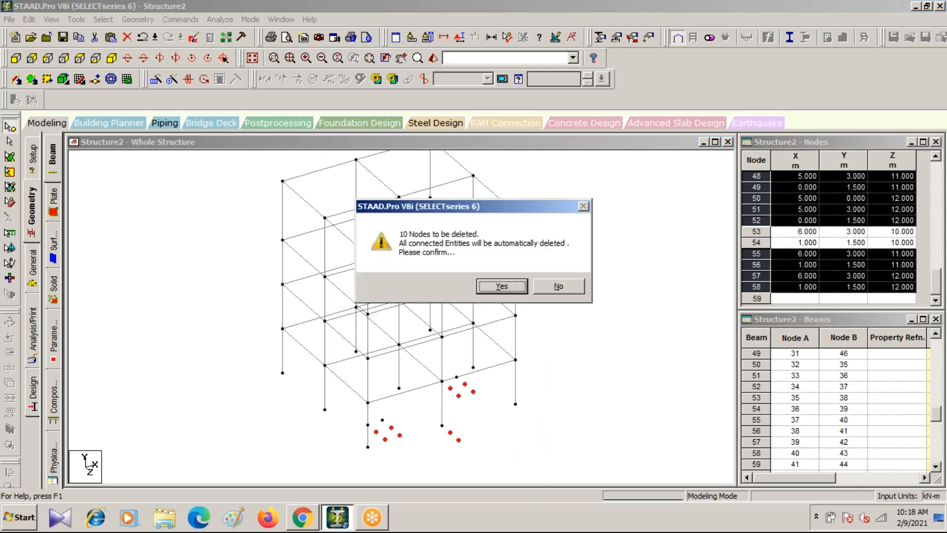
pyautogui.press('Return')
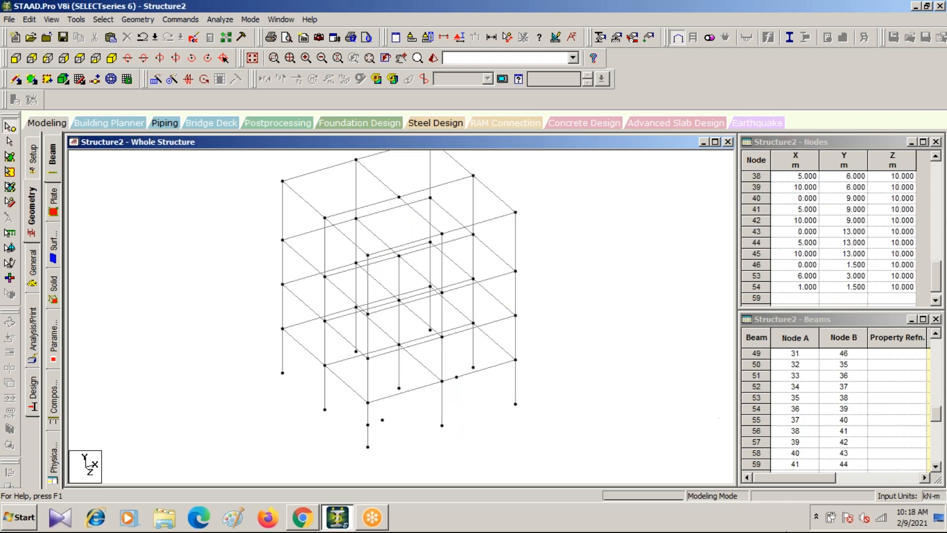
# Delete the two leftover pasted nodes at (1, 1.5, 10) and (6, 3, 10) on the front face
pyautogui.click(383, 420)
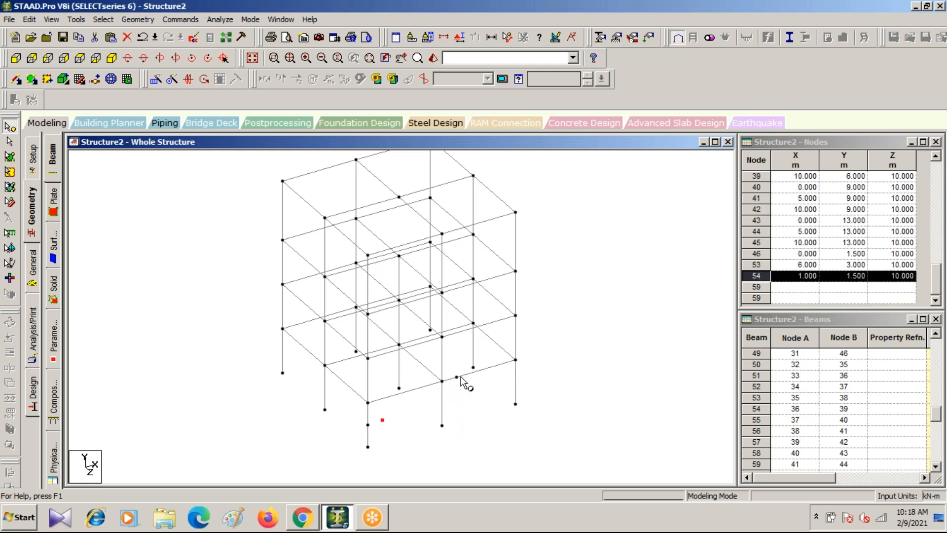
pyautogui.keyDown('ctrl'); pyautogui.click(458, 378); pyautogui.keyUp('ctrl')
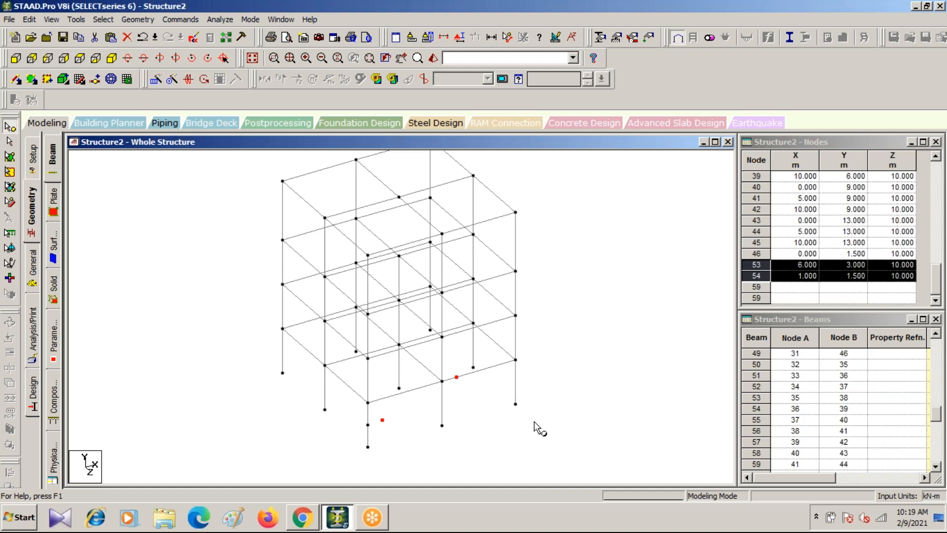
pyautogui.press('Delete')
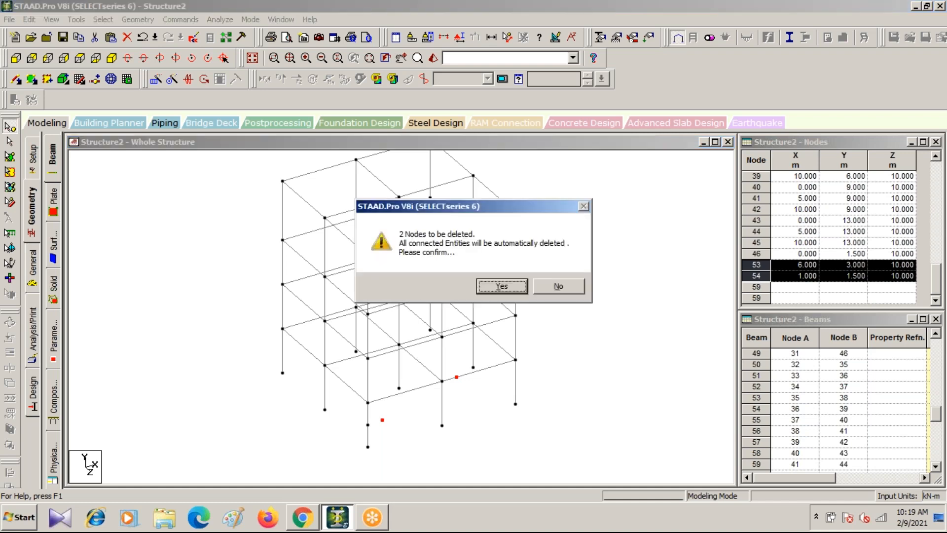
pyautogui.press('Return')
# Redraw the first-floor front beam from the middle front column to the corner column at X = 10 m
pyautogui.click(16, 80)
pyautogui.moveTo(446, 384); pyautogui.dragTo(516, 360)
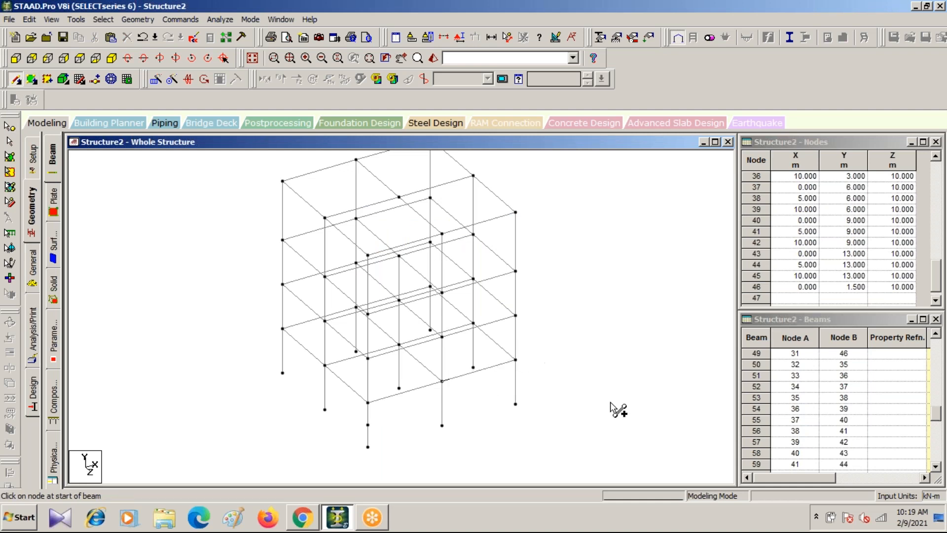
pyautogui.press('Escape')
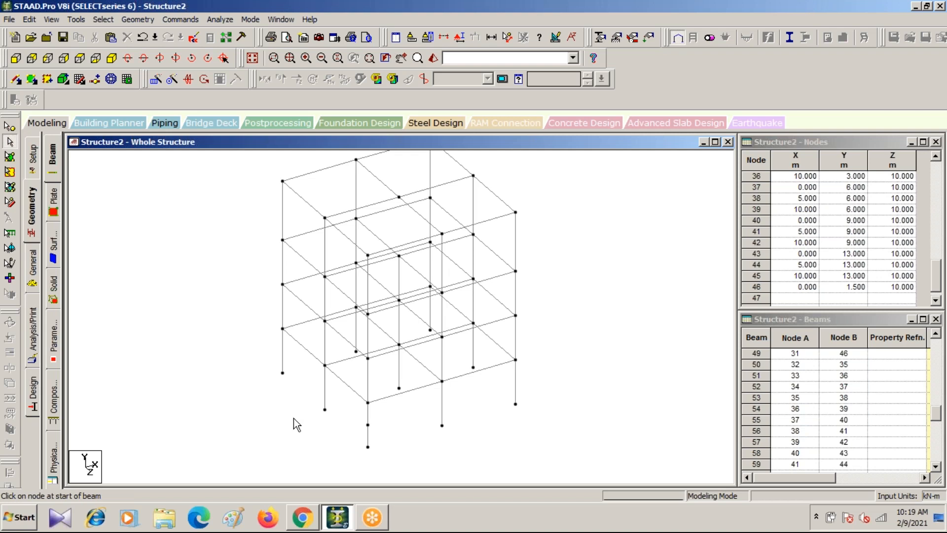
pyautogui.click(368, 426)
pyautogui.click(10, 126)
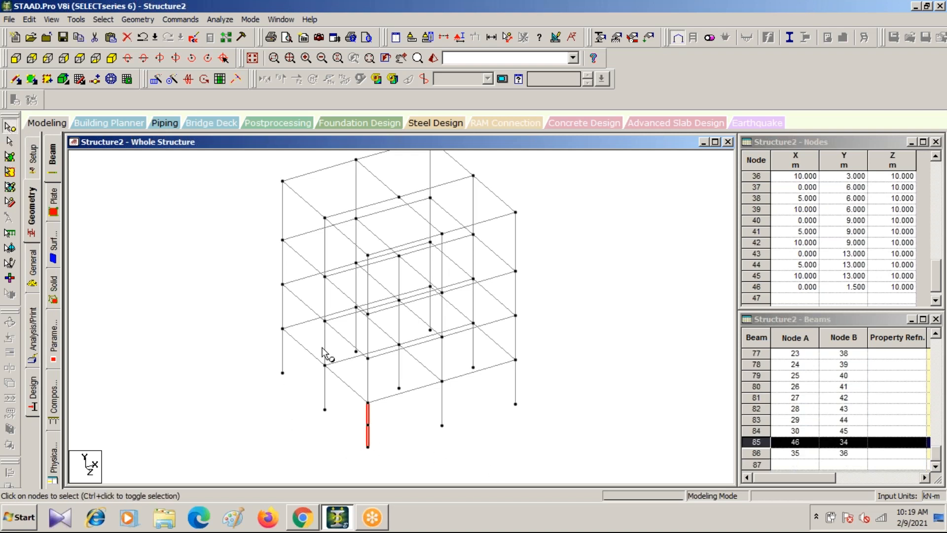
pyautogui.click(385, 440)
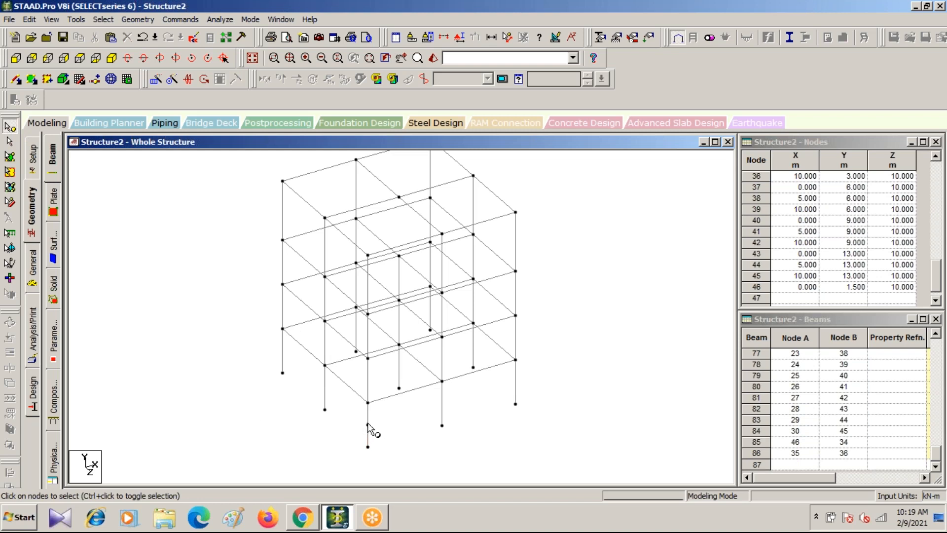
pyautogui.click(368, 425)
pyautogui.keyDown('ctrl'); pyautogui.click(442, 381); pyautogui.keyUp('ctrl')
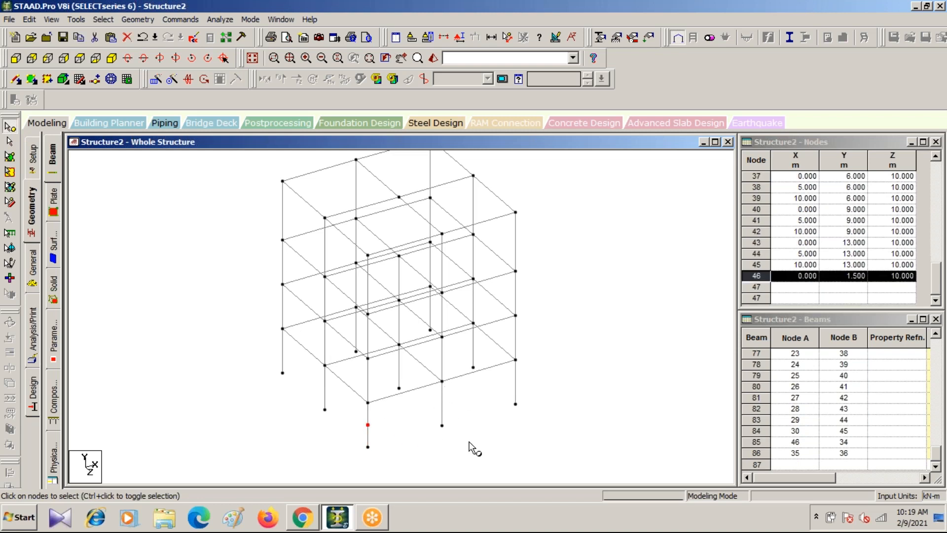
pyautogui.keyDown('ctrl'); pyautogui.click(442, 425); pyautogui.keyUp('ctrl')
pyautogui.rightClick(548, 278)
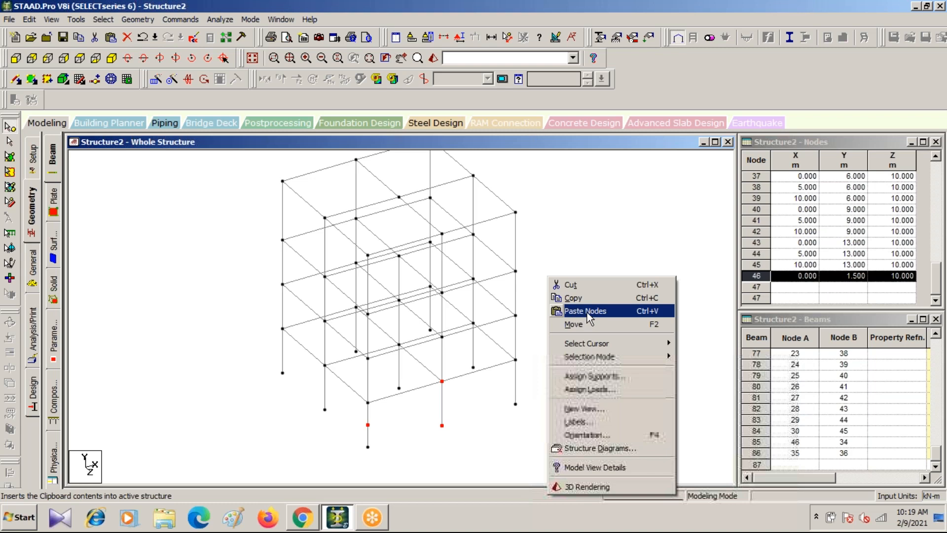
pyautogui.click(576, 242)
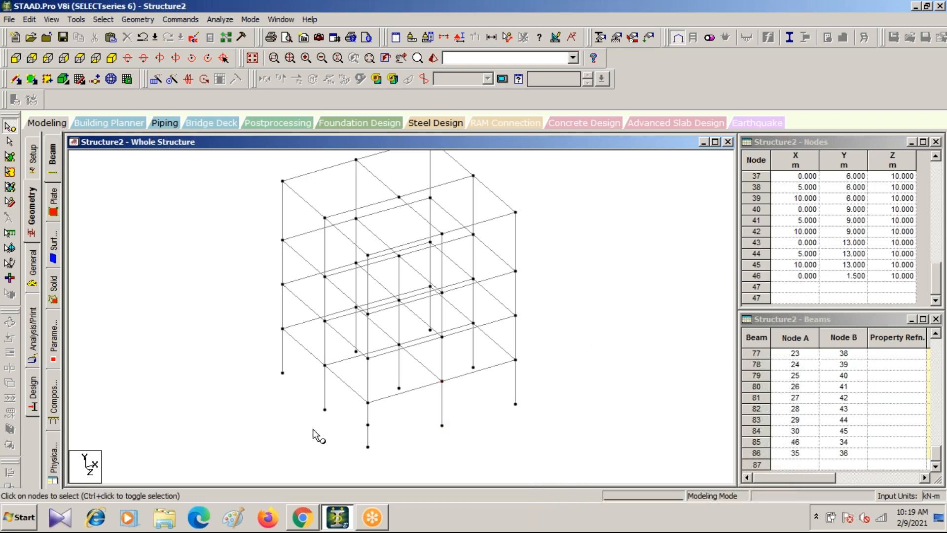
# Repeat the front corner midpoint node and the middle front column's two lowest nodes twice at 1 m spacing along Z, with linked steps
pyautogui.click(368, 425)
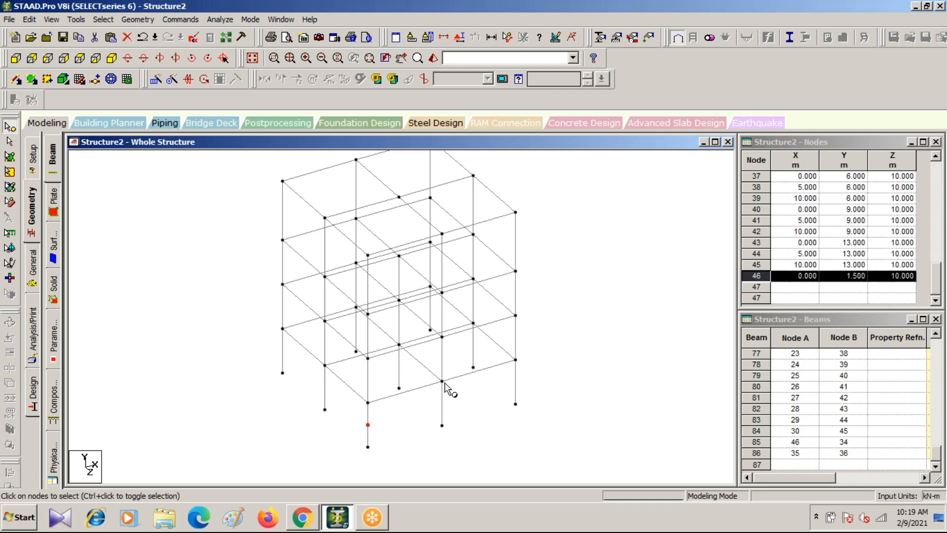
pyautogui.keyDown('ctrl'); pyautogui.click(442, 383); pyautogui.keyUp('ctrl')
pyautogui.keyDown('ctrl'); pyautogui.click(442, 425); pyautogui.keyUp('ctrl')
pyautogui.click(156, 78)
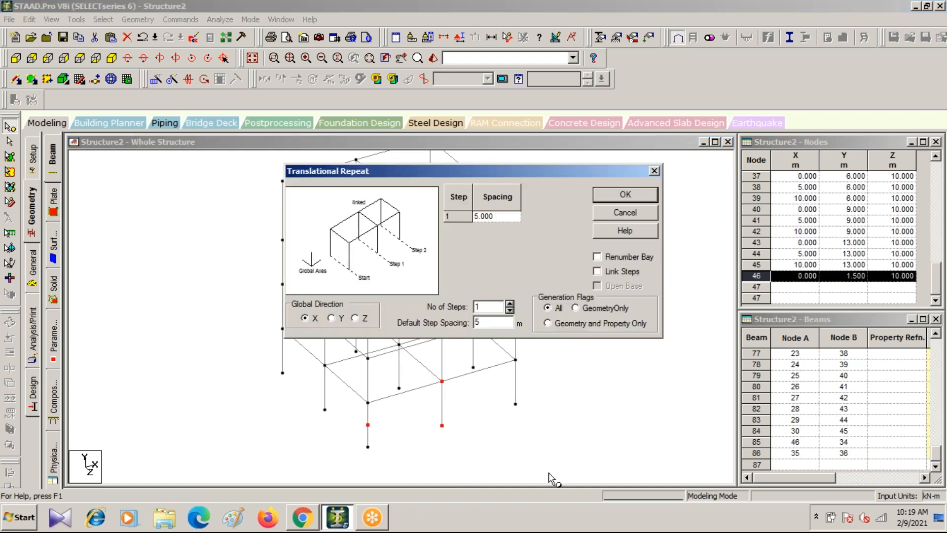
pyautogui.click(354, 318)
pyautogui.click(510, 304)
pyautogui.click(492, 323)
pyautogui.moveTo(444, 318); pyautogui.dragTo(455, 319)
pyautogui.write('1')
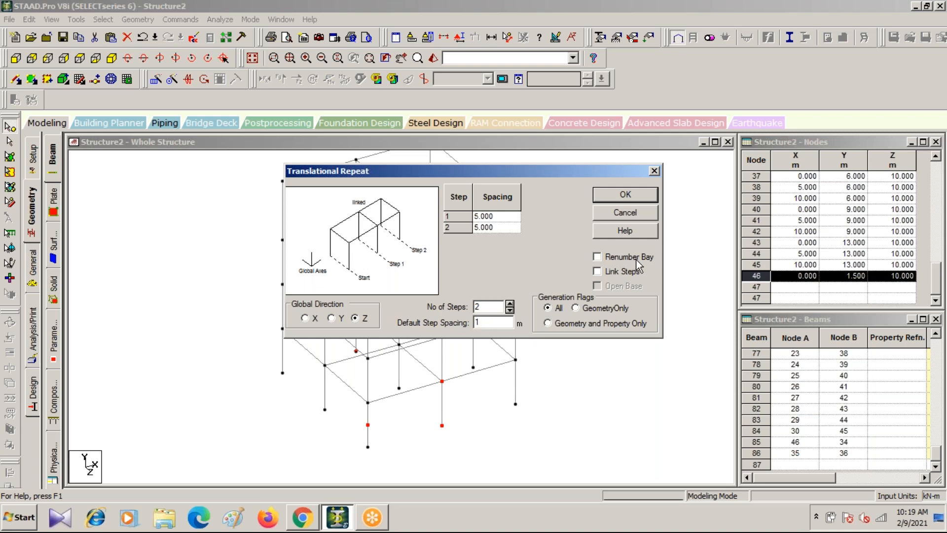
pyautogui.click(598, 271)
pyautogui.click(619, 196)
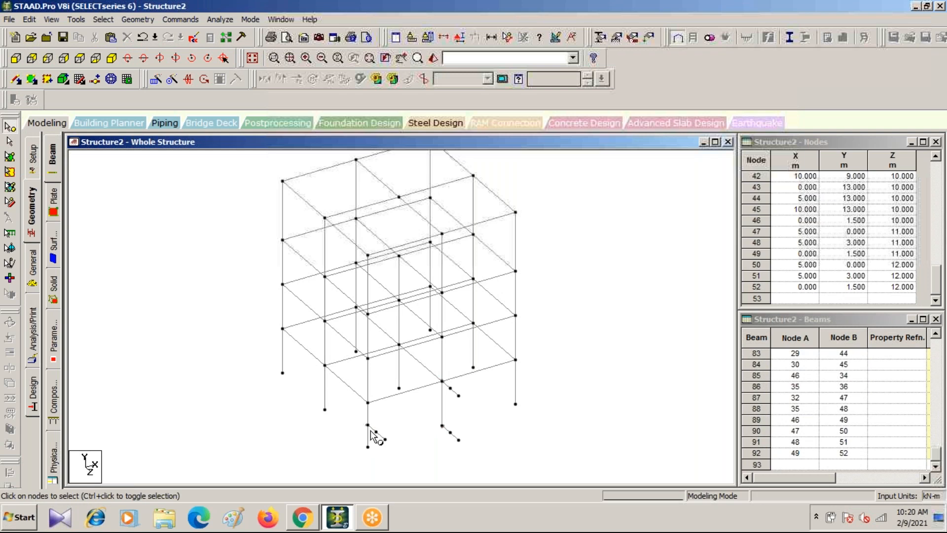
# Repeat the linking beams at the corner midpoint and at the middle front column's first-floor node once, 1 m along X
pyautogui.click(370, 428)
pyautogui.click(10, 142)
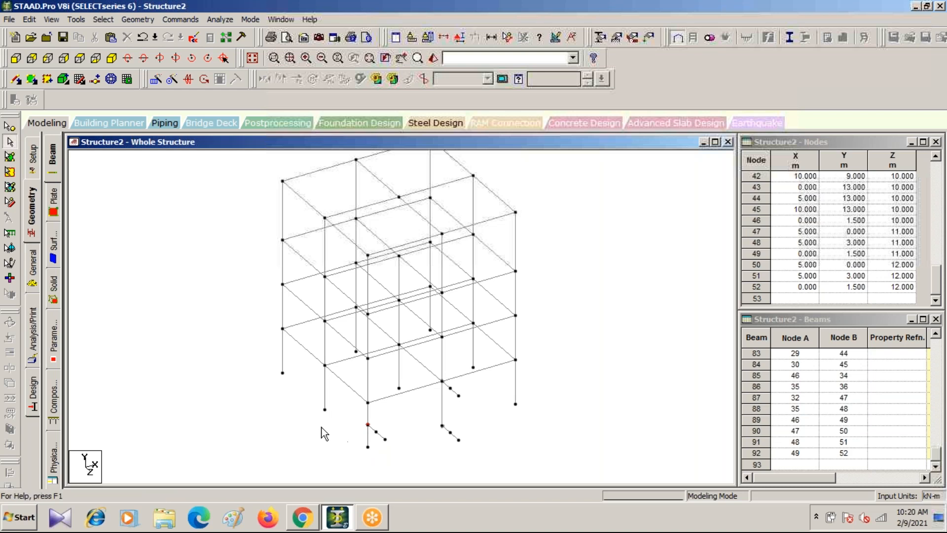
pyautogui.moveTo(361, 423); pyautogui.dragTo(401, 444)
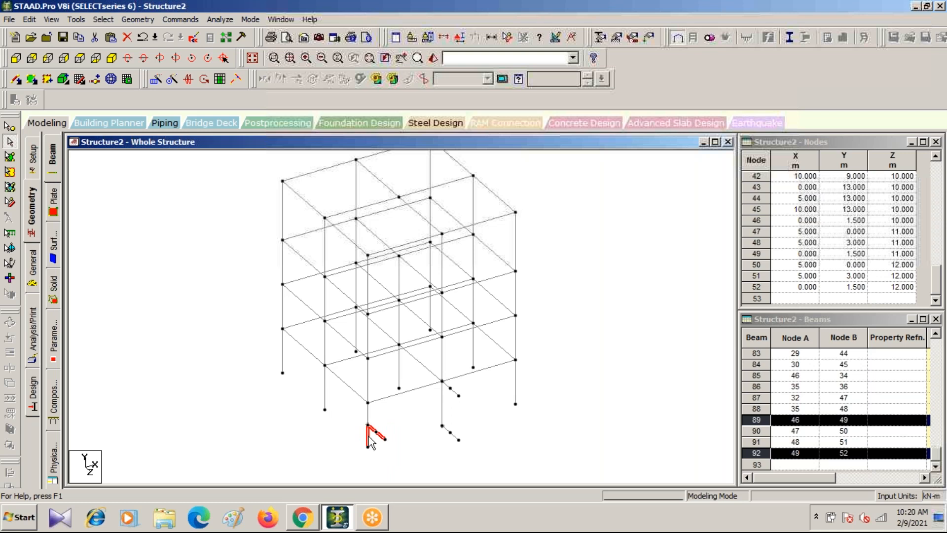
pyautogui.keyDown('ctrl'); pyautogui.click(447, 388); pyautogui.keyUp('ctrl')
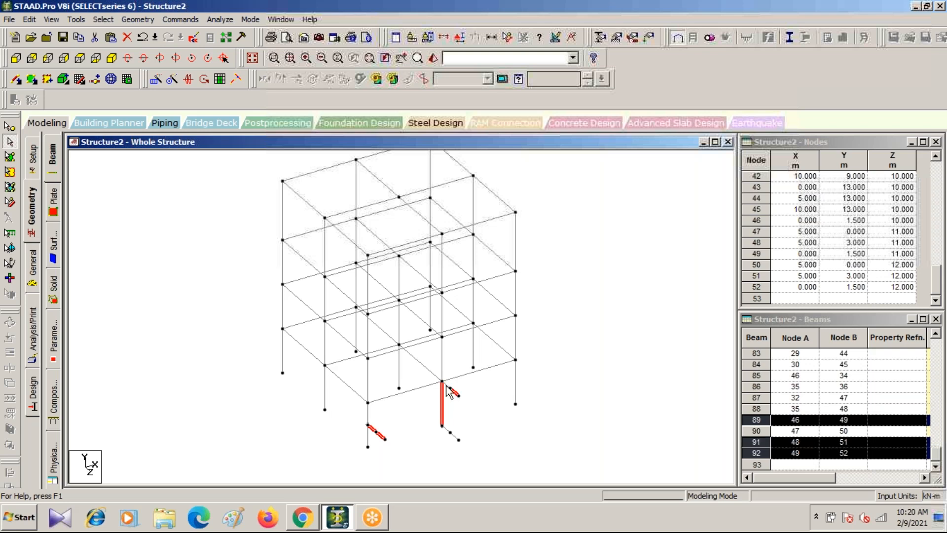
pyautogui.keyDown('ctrl'); pyautogui.click(446, 384); pyautogui.keyUp('ctrl')
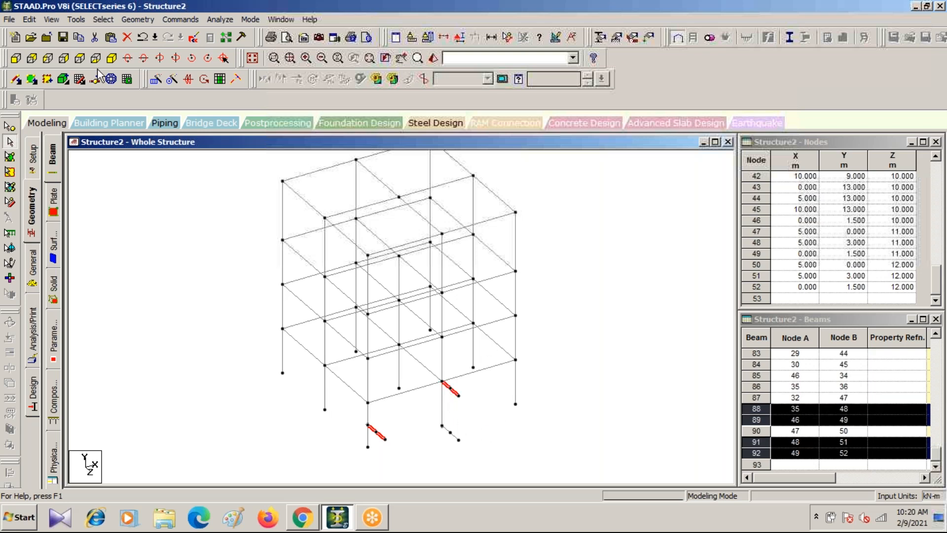
pyautogui.click(156, 80)
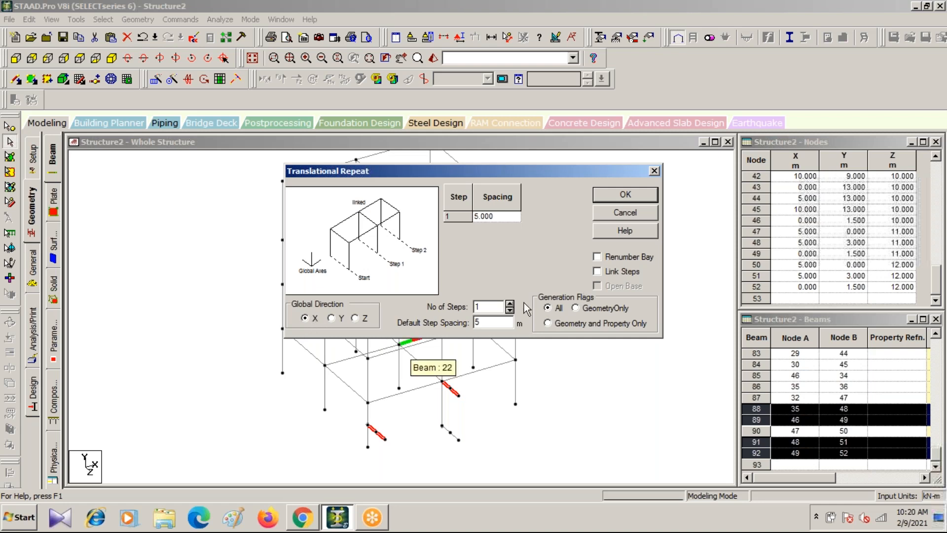
pyautogui.doubleClick(483, 322)
pyautogui.write('1')
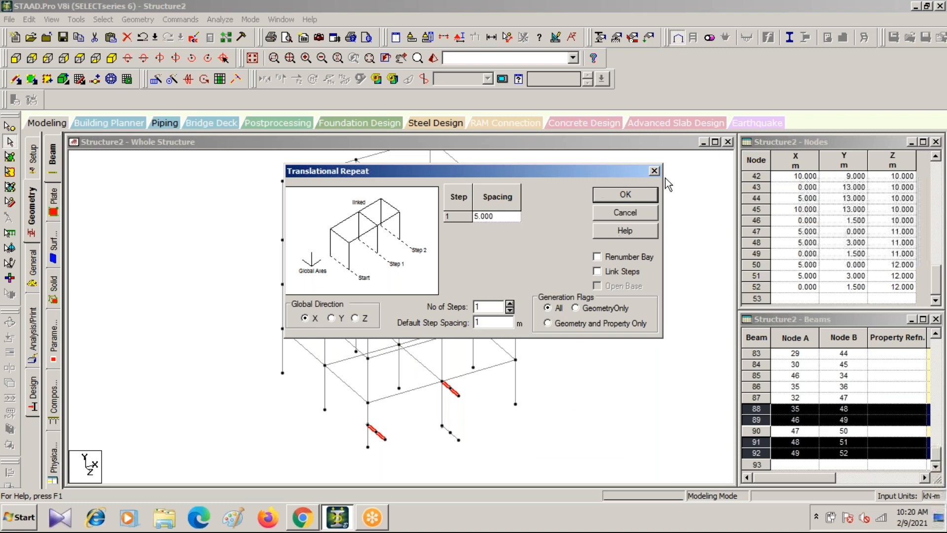
pyautogui.click(624, 195)
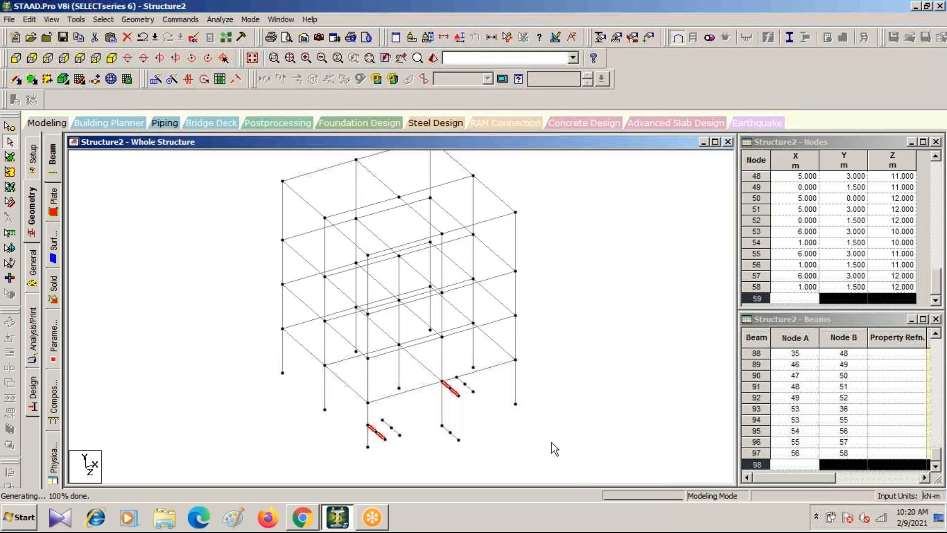
# Undo the X repeat and remove all the linking beams and nodes generated beyond Z = 10 m
pyautogui.click(569, 425)
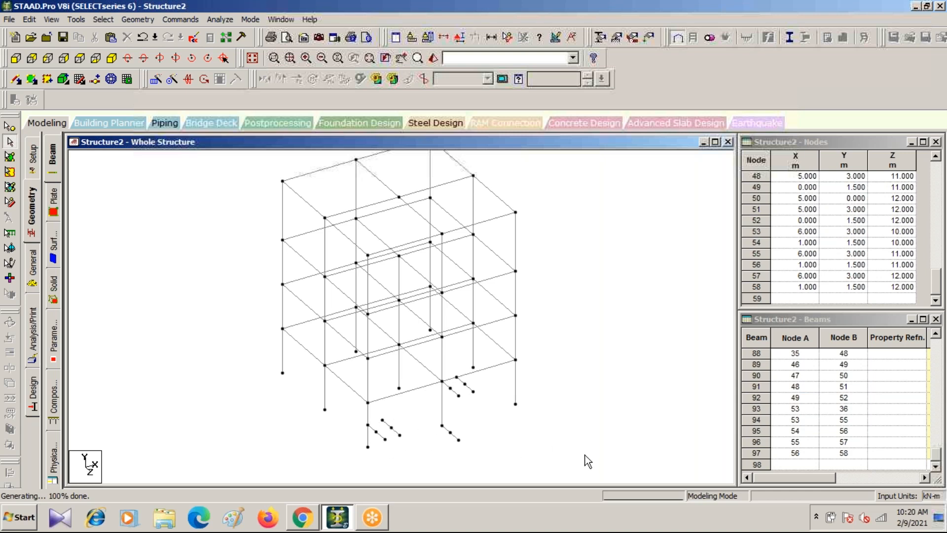
pyautogui.hotkey('ctrl', 'z')
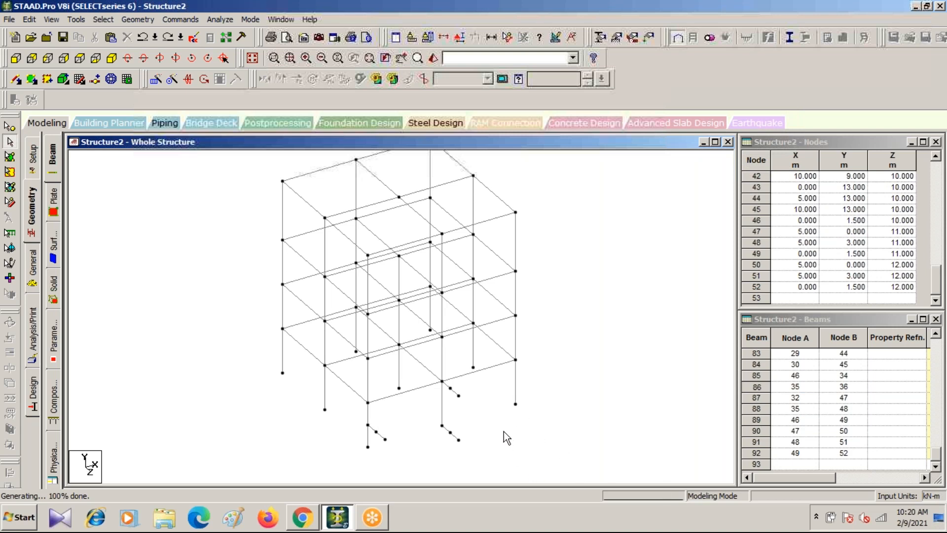
pyautogui.click(442, 419)
pyautogui.click(447, 433)
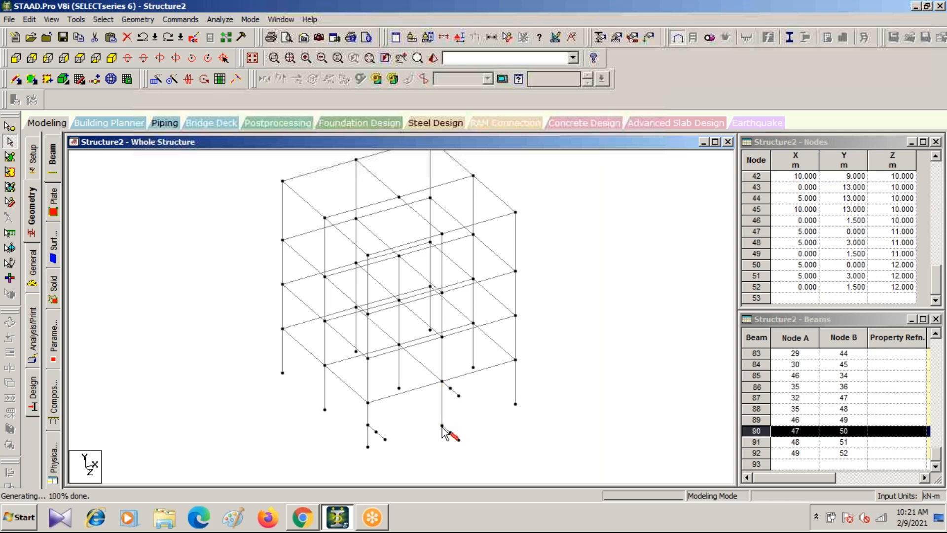
pyautogui.press('Delete')
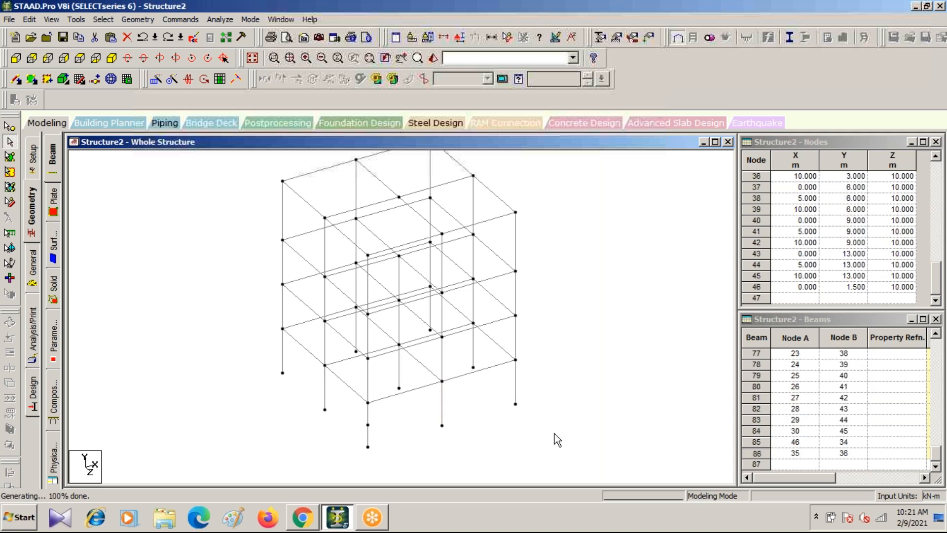
# Copy the front corner midpoint node and the middle front column's base and first-floor nodes, pasting them 1 m along Z
pyautogui.click(367, 424)
pyautogui.click(428, 418)
pyautogui.click(9, 126)
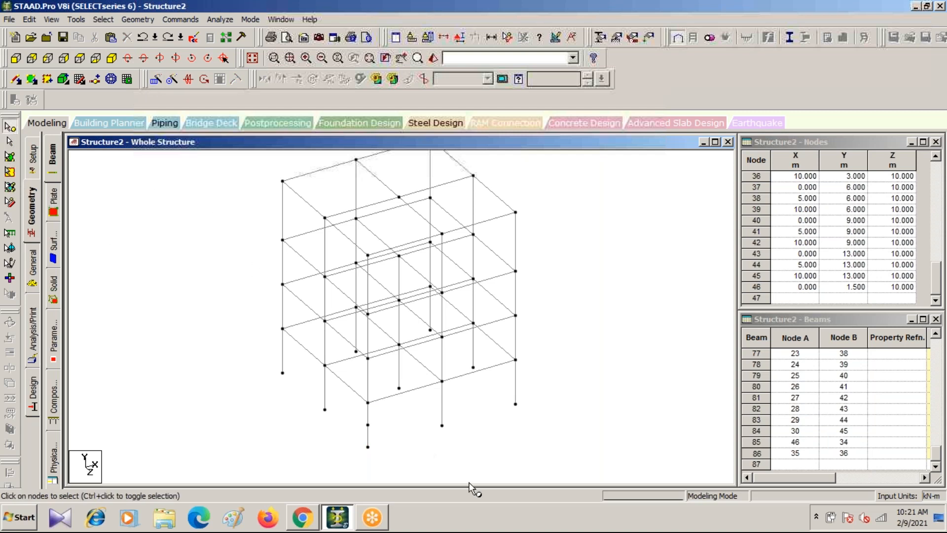
pyautogui.click(368, 424)
pyautogui.keyDown('ctrl'); pyautogui.click(442, 426); pyautogui.keyUp('ctrl')
pyautogui.keyDown('ctrl'); pyautogui.click(442, 381); pyautogui.keyUp('ctrl')
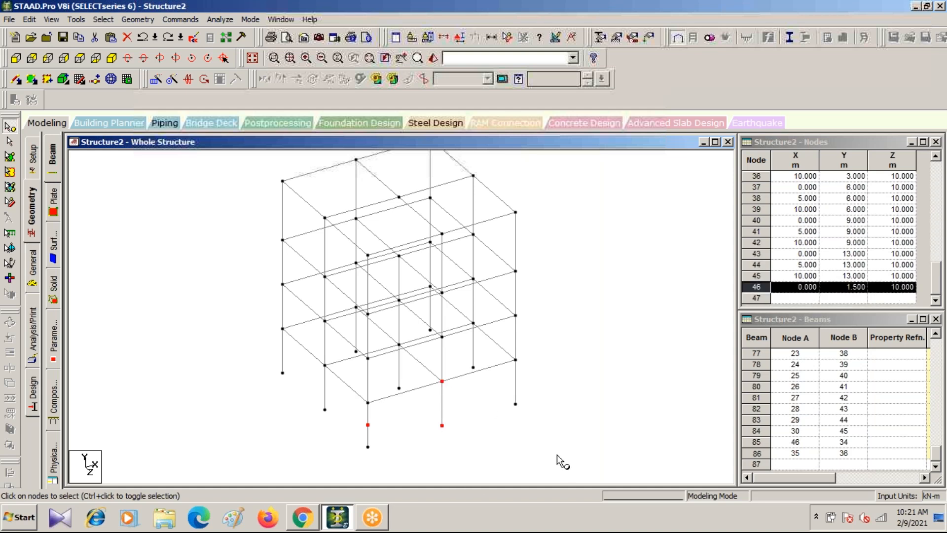
pyautogui.hotkey('ctrl', 'v')
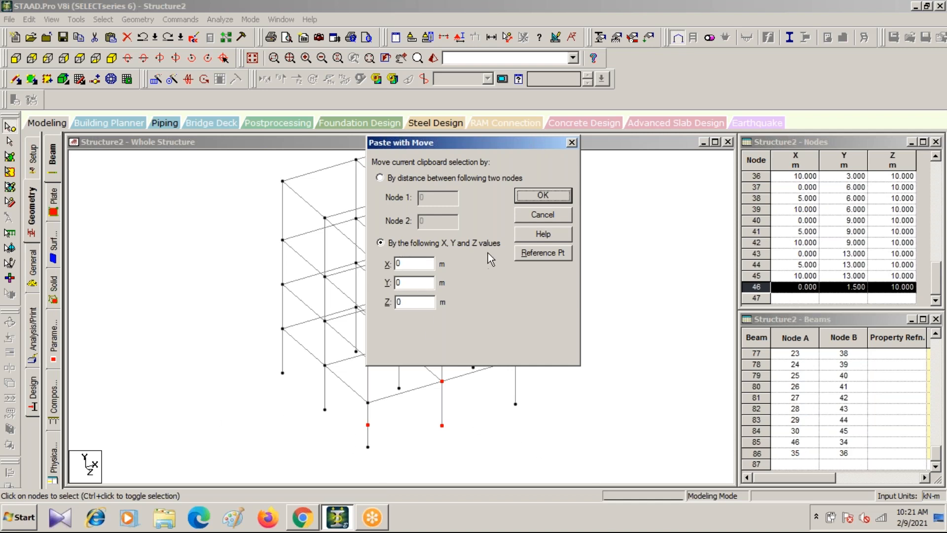
pyautogui.doubleClick(411, 302)
pyautogui.write('1')
pyautogui.click(532, 194)
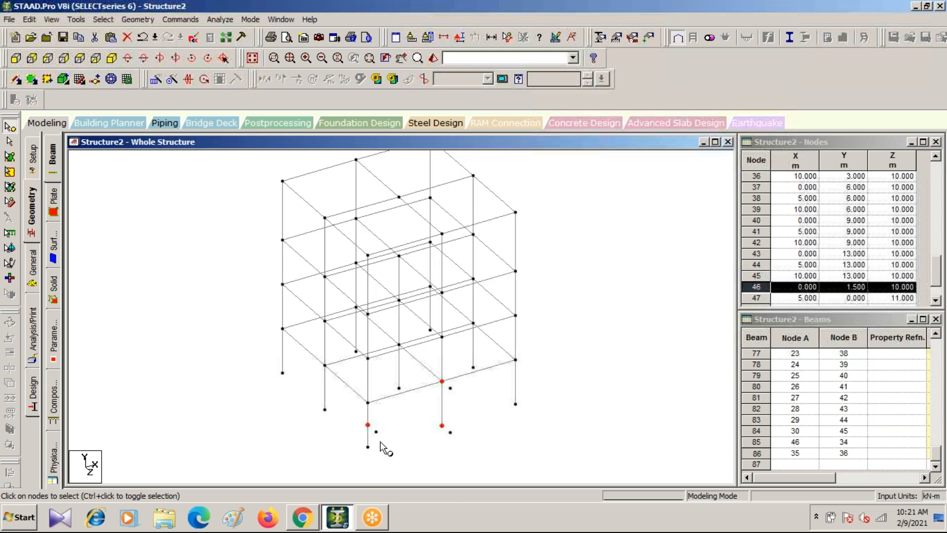
# Paste the same three copied nodes again, 2 m along Z
pyautogui.hotkey('ctrl', 'v')
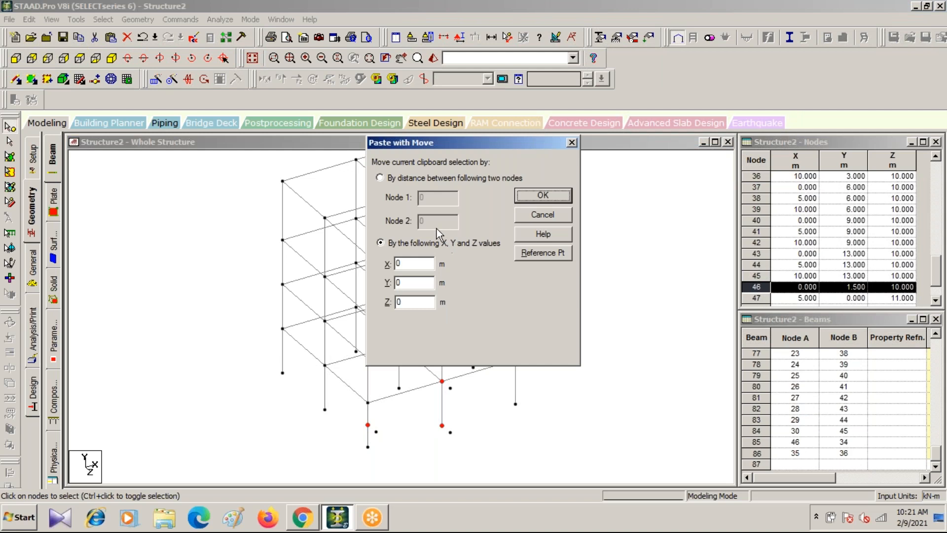
pyautogui.doubleClick(402, 301)
pyautogui.write('2')
pyautogui.click(537, 194)
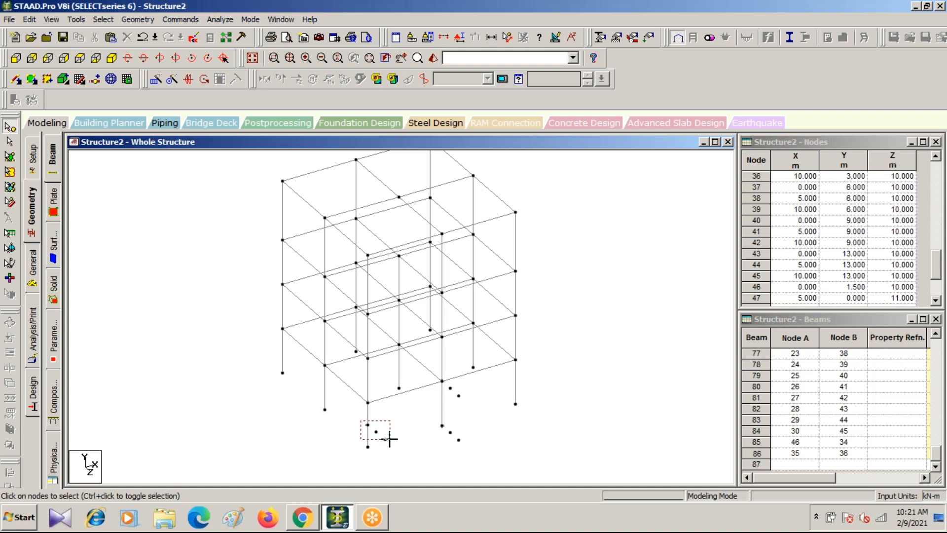
# Draw beams along Z from the corner midpoint node and the middle front column's first-floor node to their outermost nodes at Z = 12 m
pyautogui.click(17, 79)
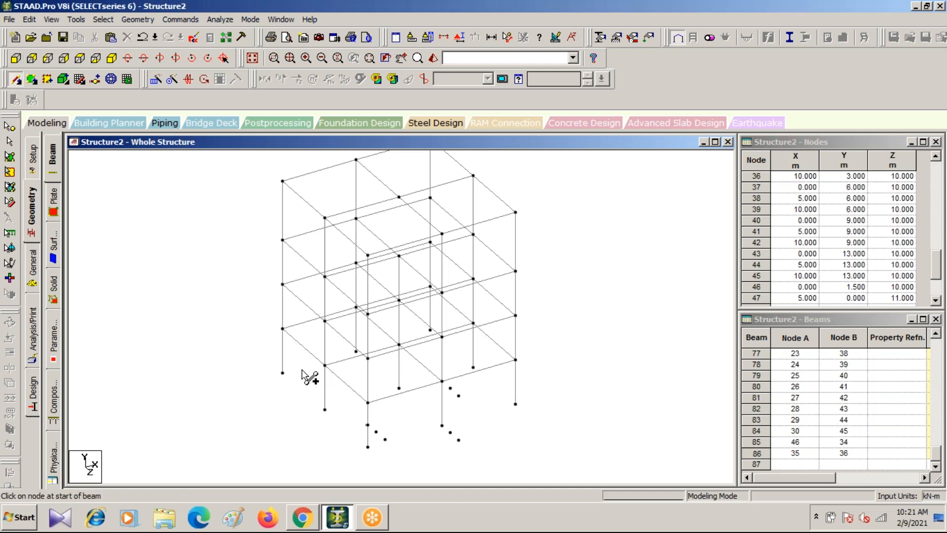
pyautogui.moveTo(368, 425); pyautogui.dragTo(384, 439)
pyautogui.moveTo(442, 381)
pyautogui.mouseDown()
pyautogui.moveTo(468, 395)
pyautogui.moveTo(453, 390)
pyautogui.moveTo(459, 395)
pyautogui.mouseUp()
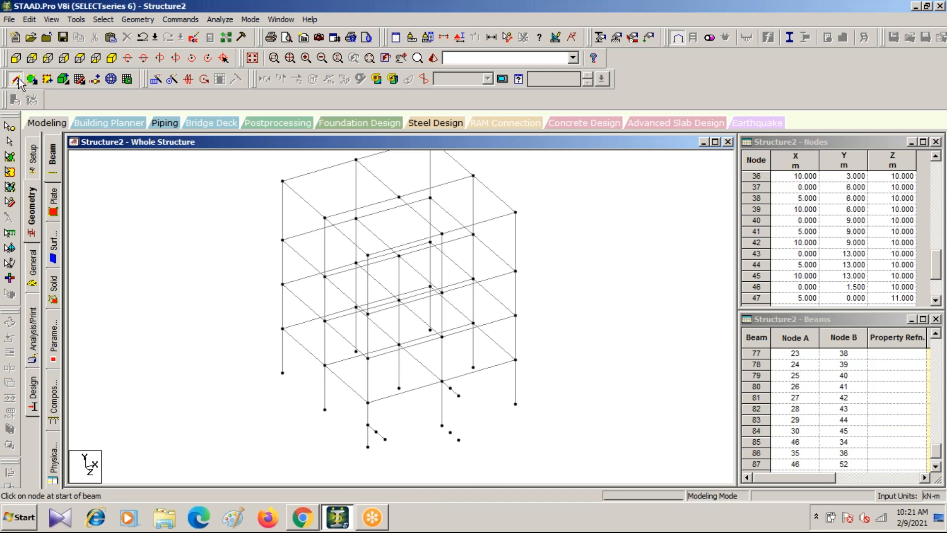
# Copy the three-node rows at the corner midpoint and the middle column's first-floor level, pasting them 1 m along X
pyautogui.click(9, 126)
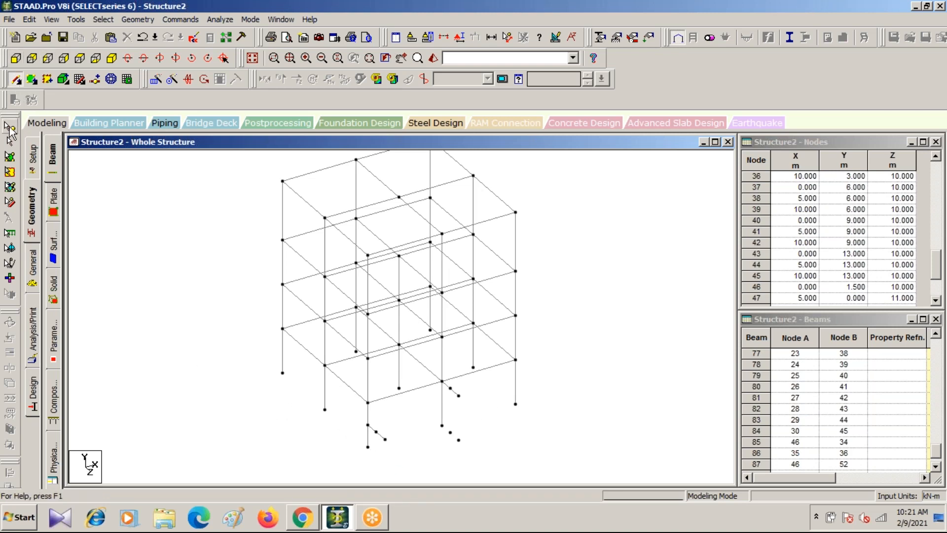
pyautogui.click(376, 432)
pyautogui.keyDown('ctrl'); pyautogui.click(375, 432); pyautogui.keyUp('ctrl')
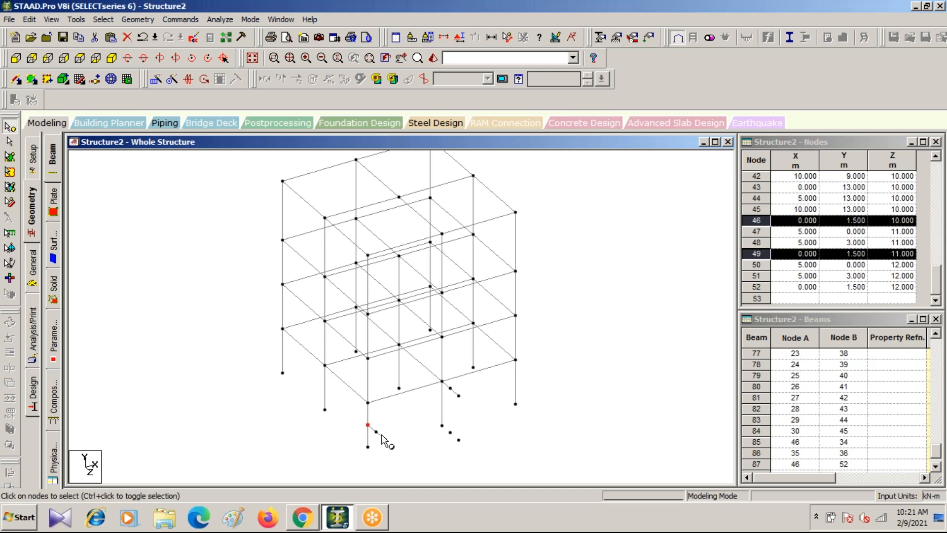
pyautogui.keyDown('ctrl'); pyautogui.click(385, 439); pyautogui.keyUp('ctrl')
pyautogui.keyDown('ctrl'); pyautogui.click(442, 382); pyautogui.keyUp('ctrl')
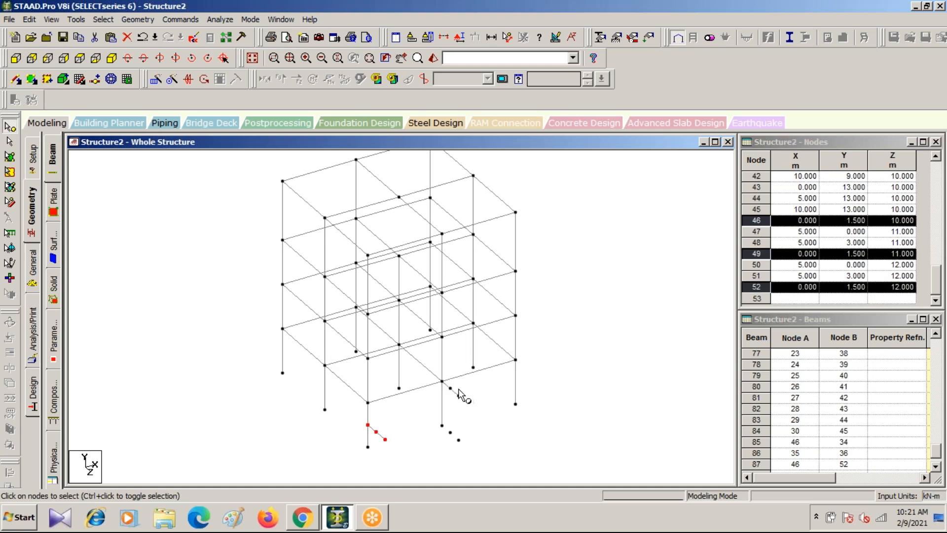
pyautogui.keyDown('ctrl'); pyautogui.click(450, 389); pyautogui.keyUp('ctrl')
pyautogui.keyDown('ctrl'); pyautogui.click(458, 395); pyautogui.keyUp('ctrl')
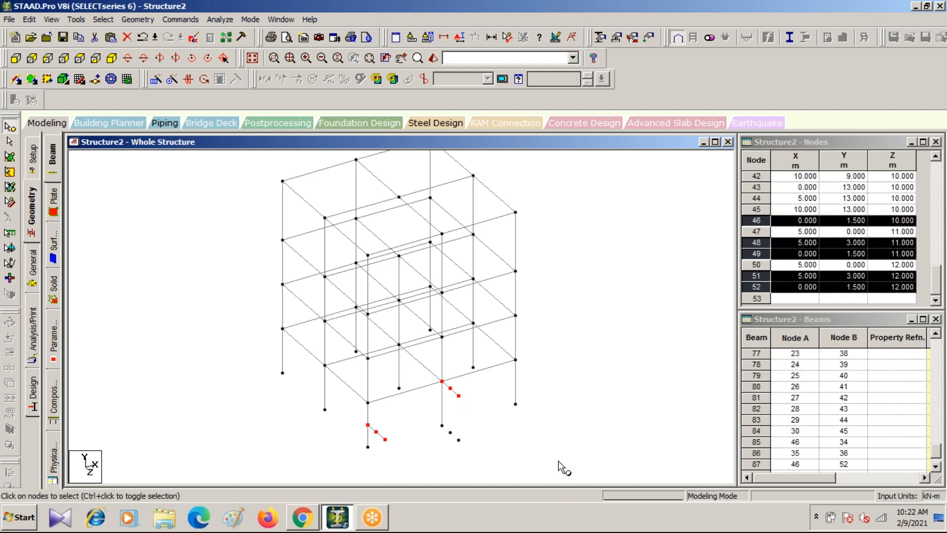
pyautogui.hotkey('ctrl', 'v')
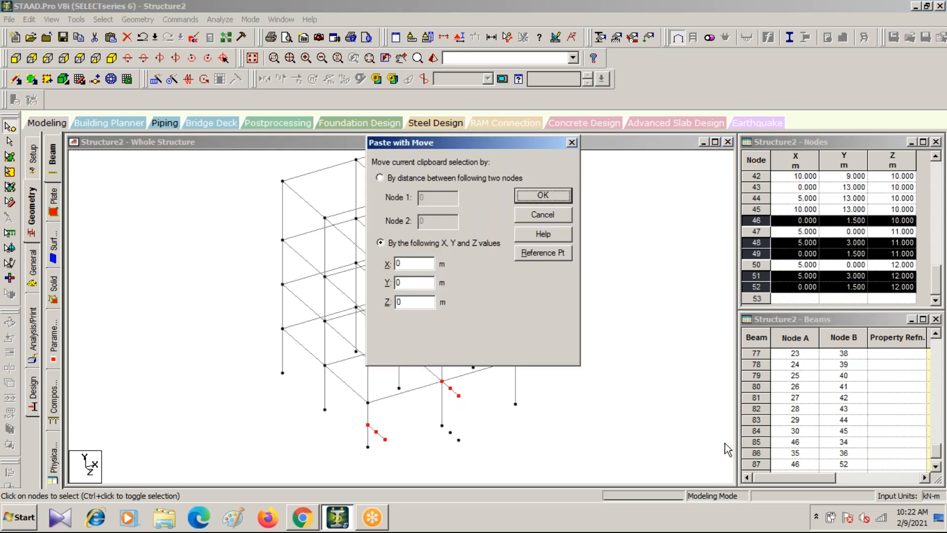
pyautogui.doubleClick(407, 263)
pyautogui.write('1')
pyautogui.click(540, 196)
pyautogui.click(532, 434)
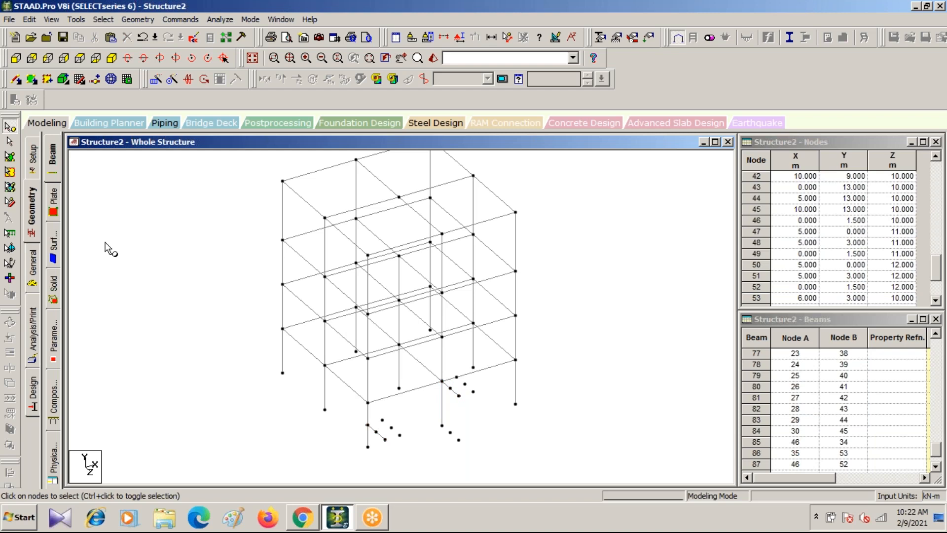
# Create a four-node plate at Y = 1.5 m between X = 0 and 1 m and Z = 10 and 12 m
pyautogui.click(31, 78)
pyautogui.click(367, 425)
pyautogui.click(382, 419)
pyautogui.click(400, 435)
pyautogui.click(384, 439)
# Create a four-node plate at Y = 3 m between X = 5 and 6 m and Z = 10 and 12 m
pyautogui.click(442, 381)
pyautogui.click(457, 377)
pyautogui.click(473, 391)
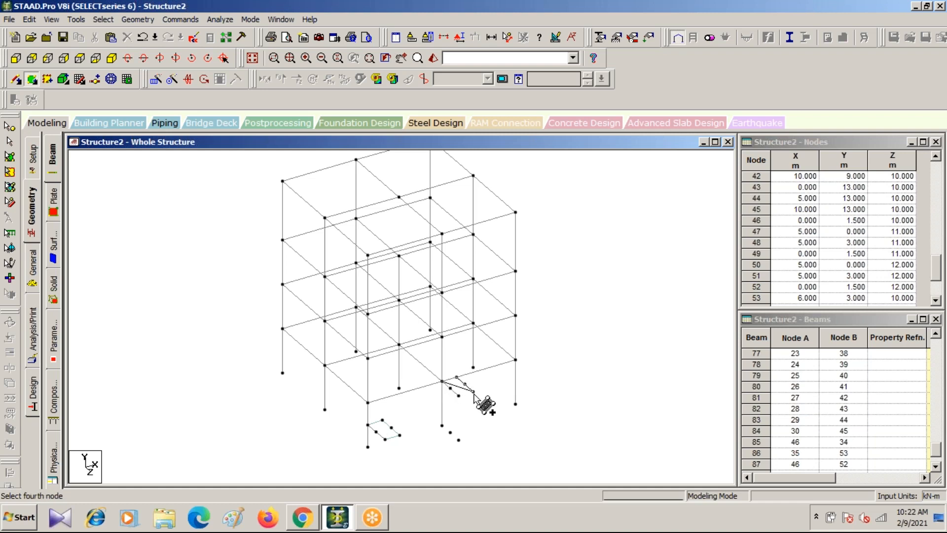
pyautogui.click(459, 395)
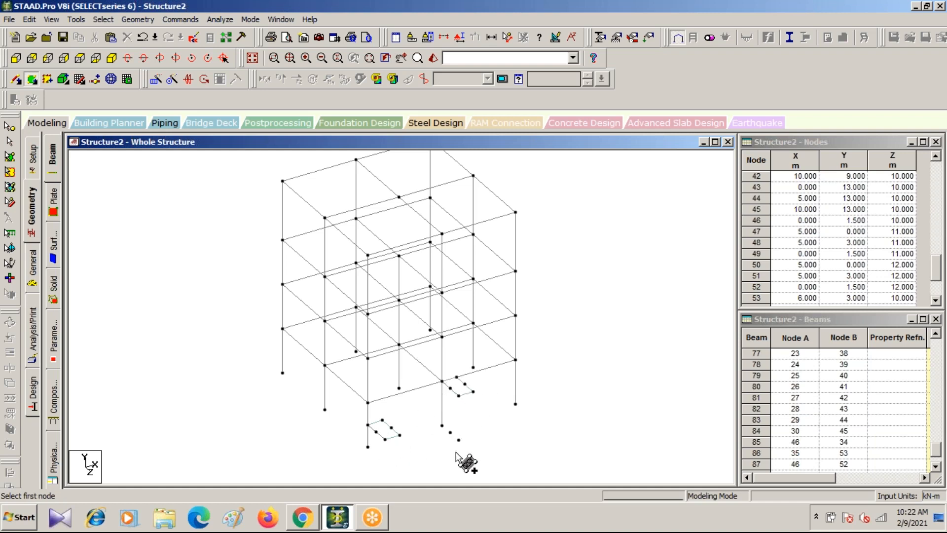
# Create a sloping four-node plate from X = 5 m, Y = 0 to X = 1 m, Y = 1.5 m, between Z = 11 and 12 m
pyautogui.click(458, 439)
pyautogui.click(399, 435)
pyautogui.click(391, 427)
pyautogui.click(450, 432)
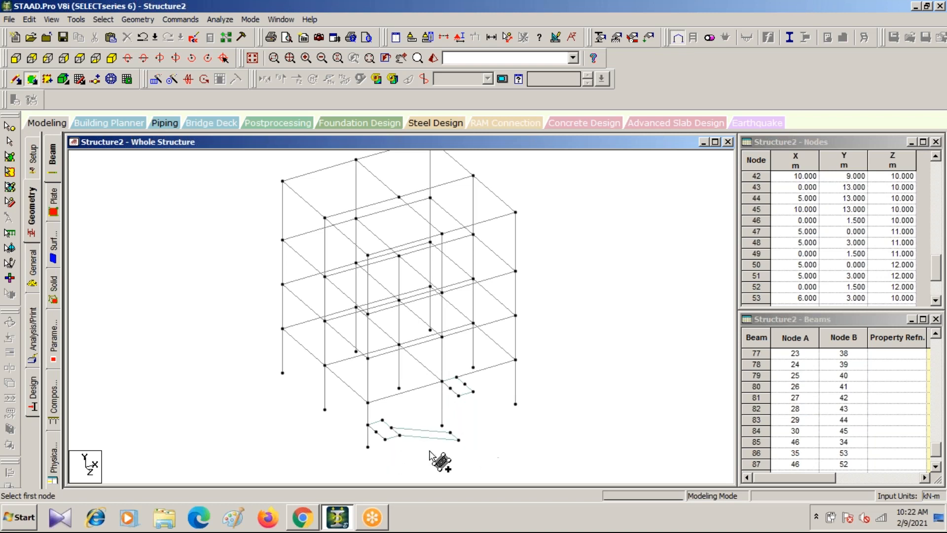
# Create a sloping four-node plate from X = 1 m, Y = 1.5 m to X = 5 m, Y = 3 m, between Z = 10 and 11 m
pyautogui.click(392, 428)
pyautogui.click(450, 388)
pyautogui.click(442, 381)
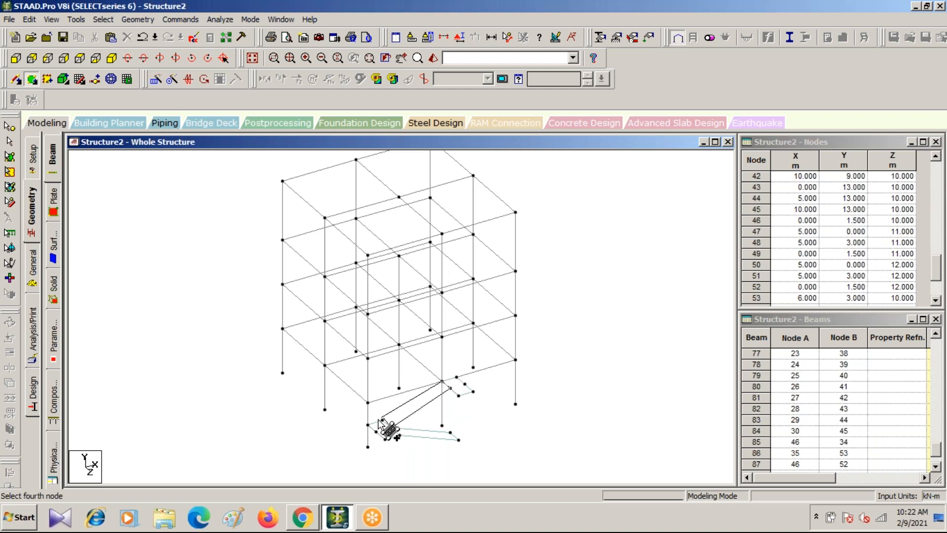
pyautogui.click(382, 421)
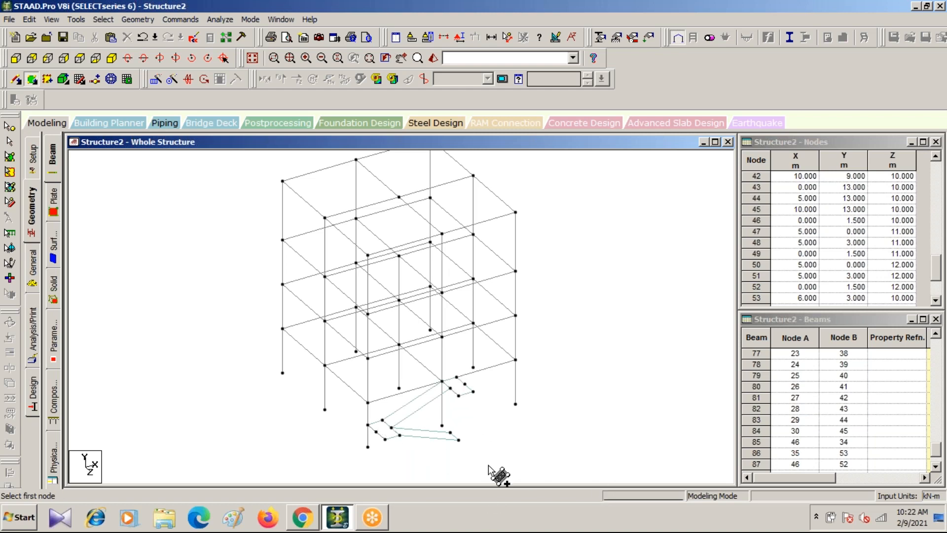
pyautogui.scroll(-3, 498, 475)
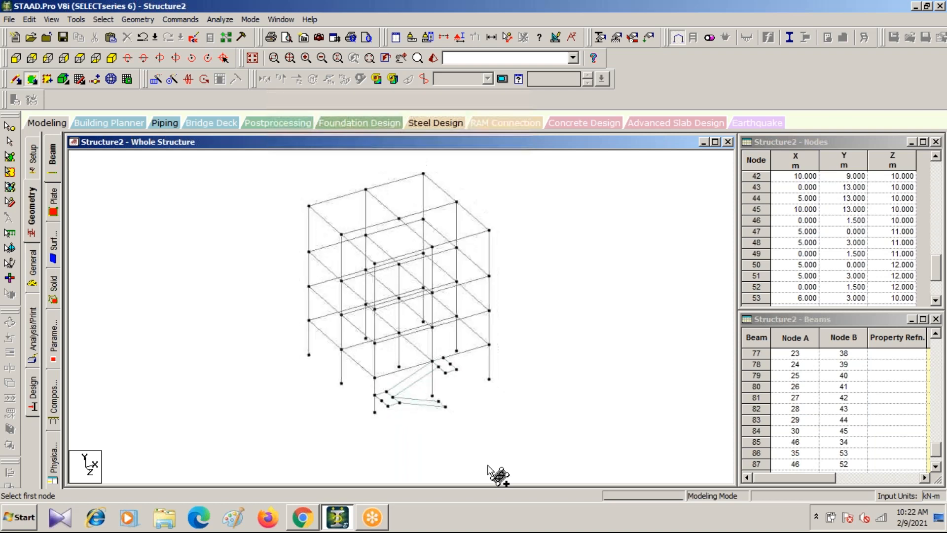
pyautogui.scroll(1, 513, 446)
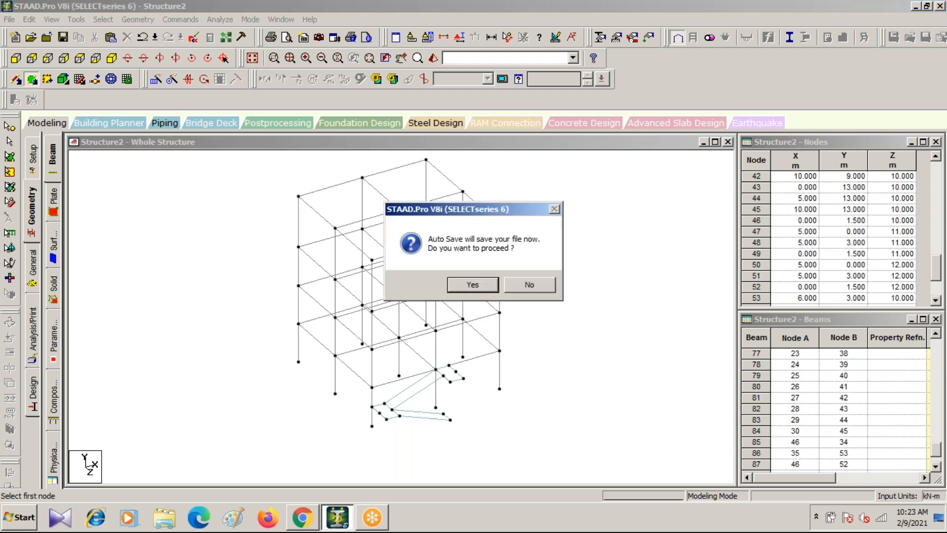
# Allow Auto Save to save the file
pyautogui.click(470, 289)
pyautogui.click(377, 274)
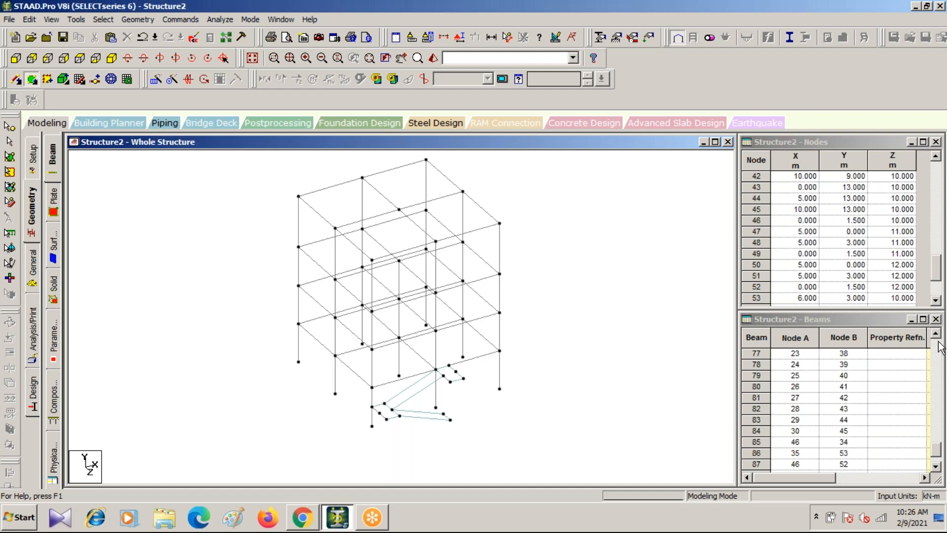
pyautogui.click(946, 414)
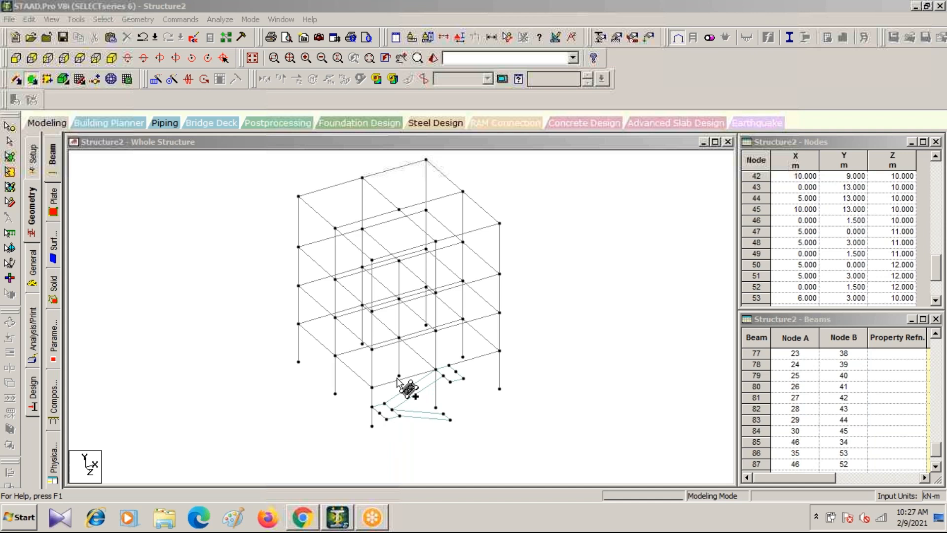
# Select only the two projecting beams along Z in plan view and repeat them along Y in 2 steps with 3 m spacing
pyautogui.click(112, 57)
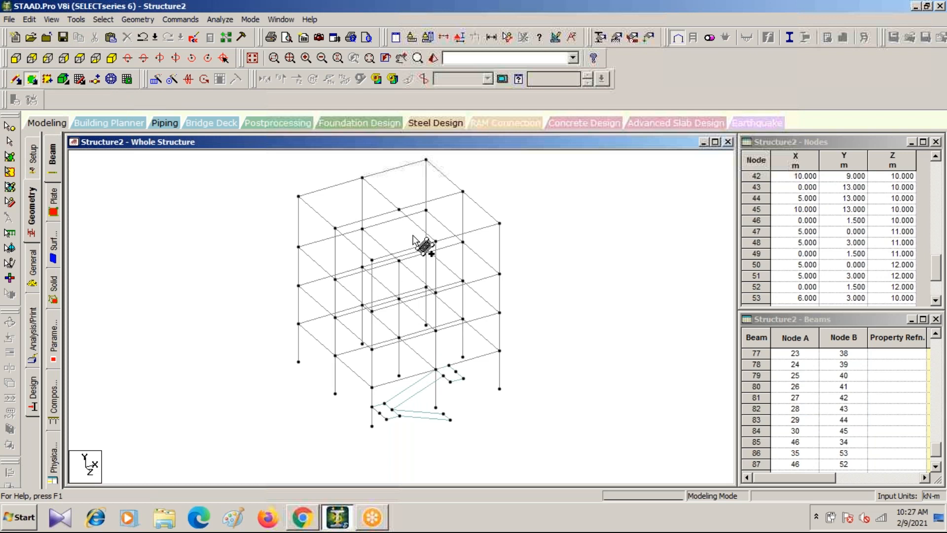
pyautogui.click(79, 57)
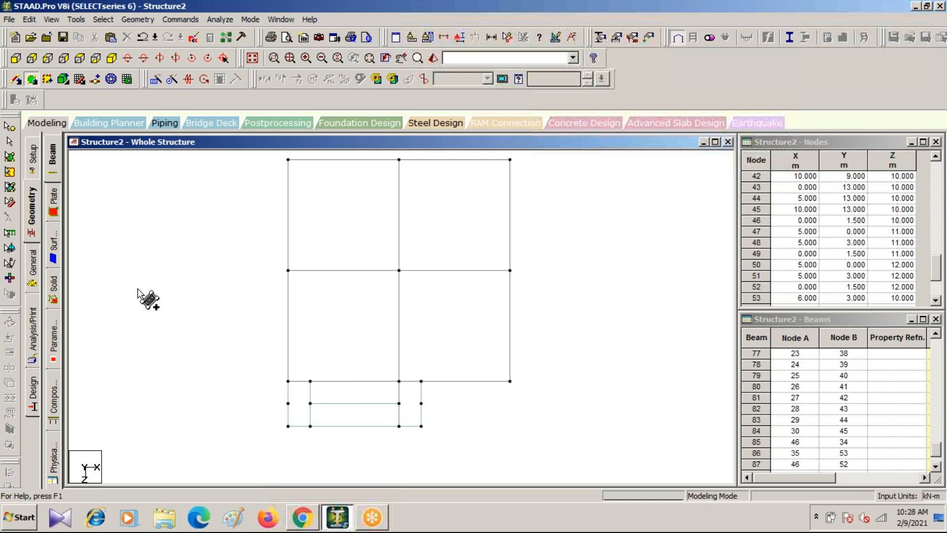
pyautogui.click(10, 202)
pyautogui.moveTo(276, 390); pyautogui.dragTo(484, 446)
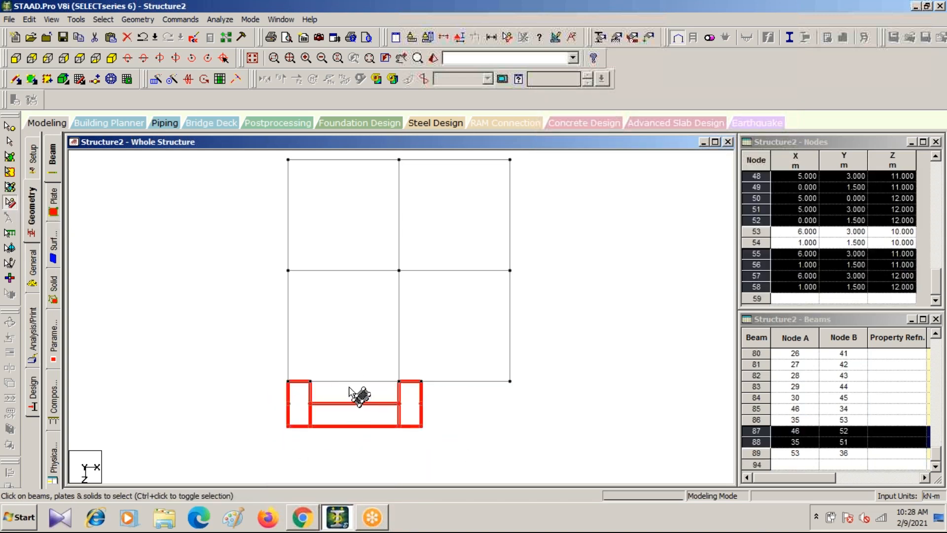
pyautogui.click(11, 143)
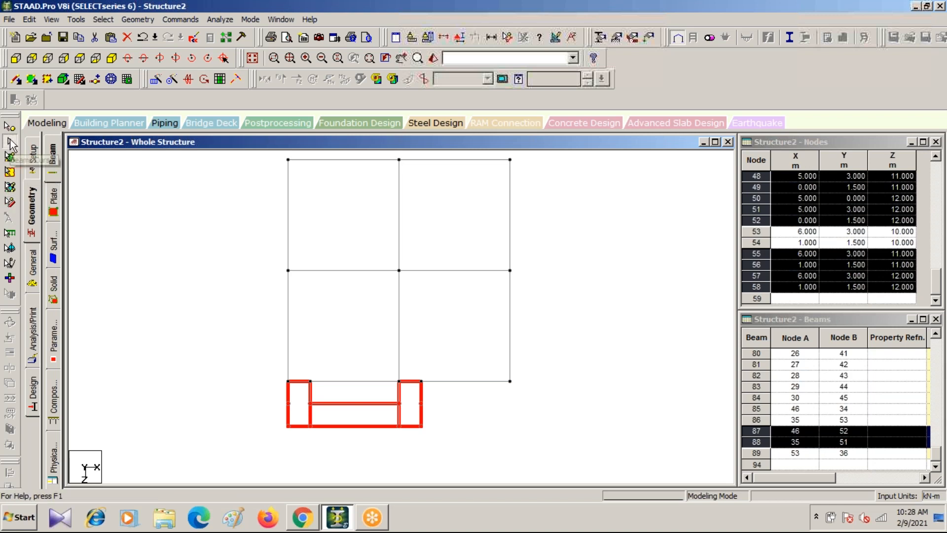
pyautogui.click(207, 344)
pyautogui.moveTo(275, 391); pyautogui.dragTo(571, 480)
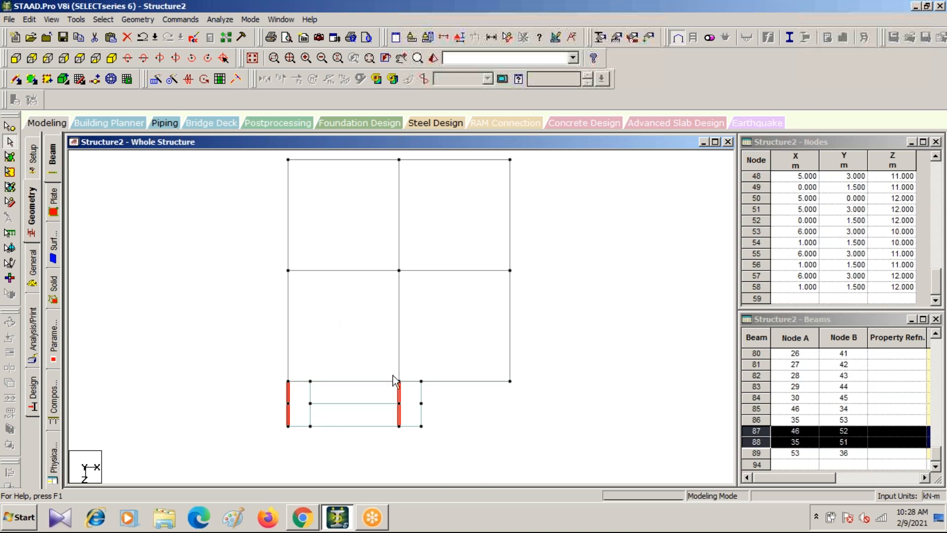
pyautogui.click(155, 81)
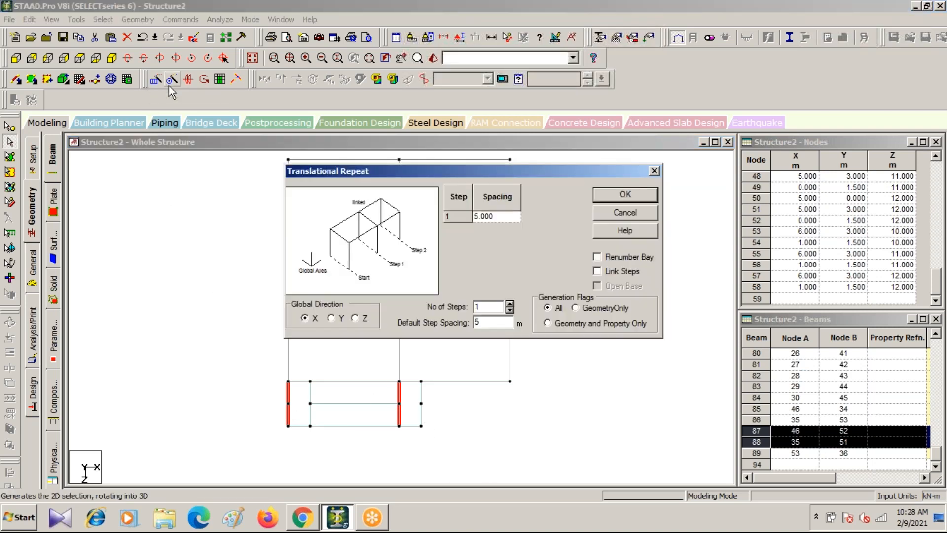
pyautogui.click(332, 317)
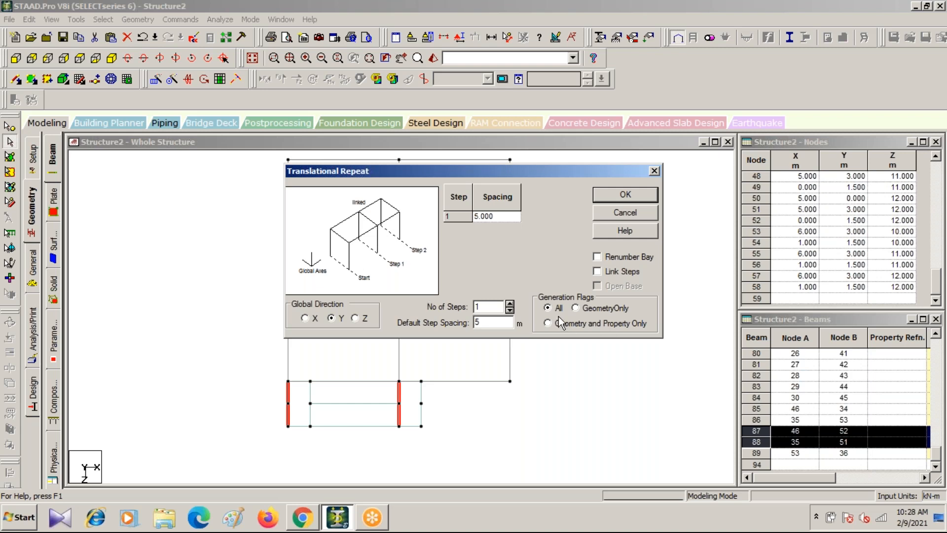
pyautogui.click(511, 305)
pyautogui.press('Tab')
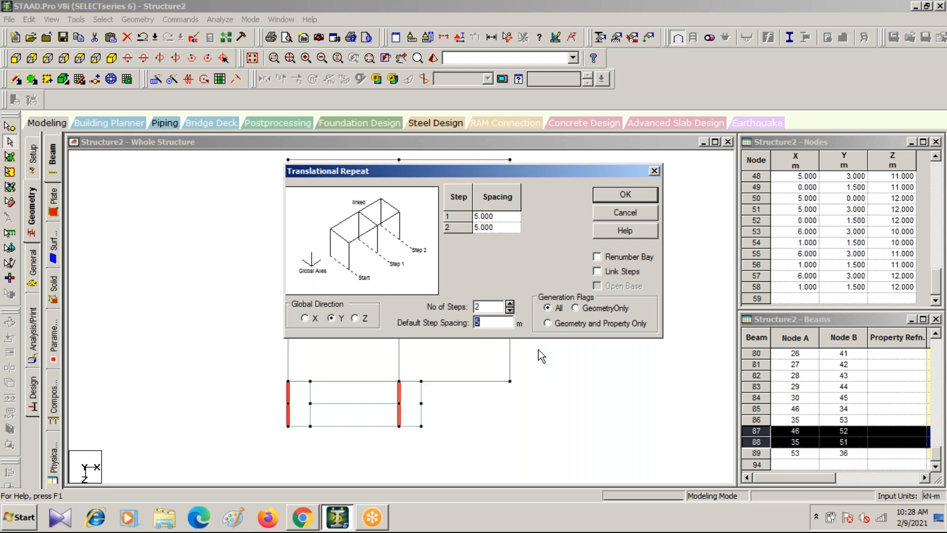
pyautogui.write('3')
pyautogui.click(622, 197)
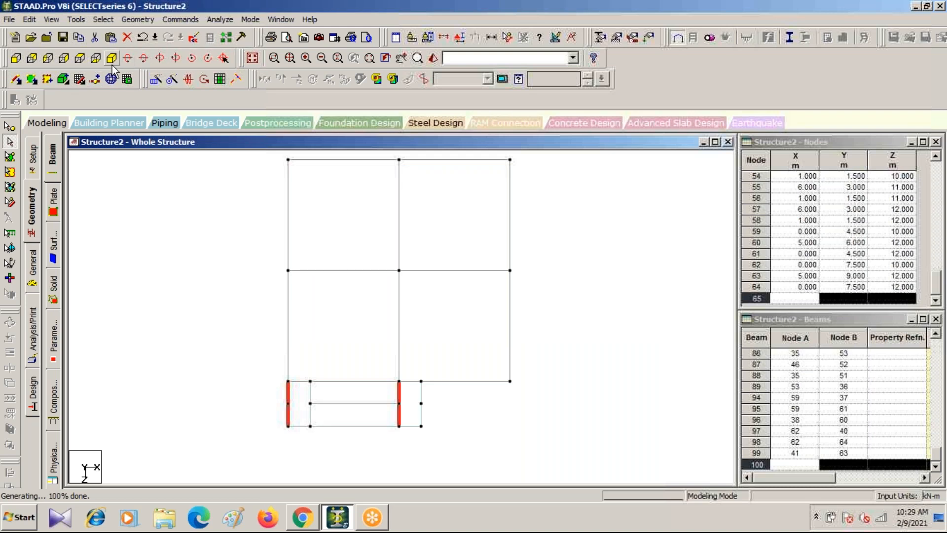
pyautogui.click(111, 59)
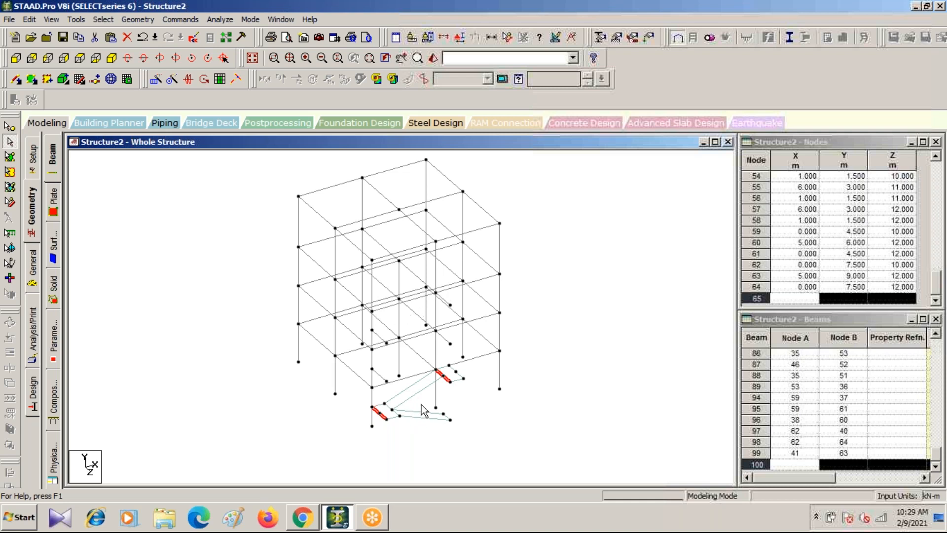
# Select all the projecting plates in plan view and repeat them along Y in 2 steps with 3 m spacing
pyautogui.click(80, 58)
pyautogui.click(239, 386)
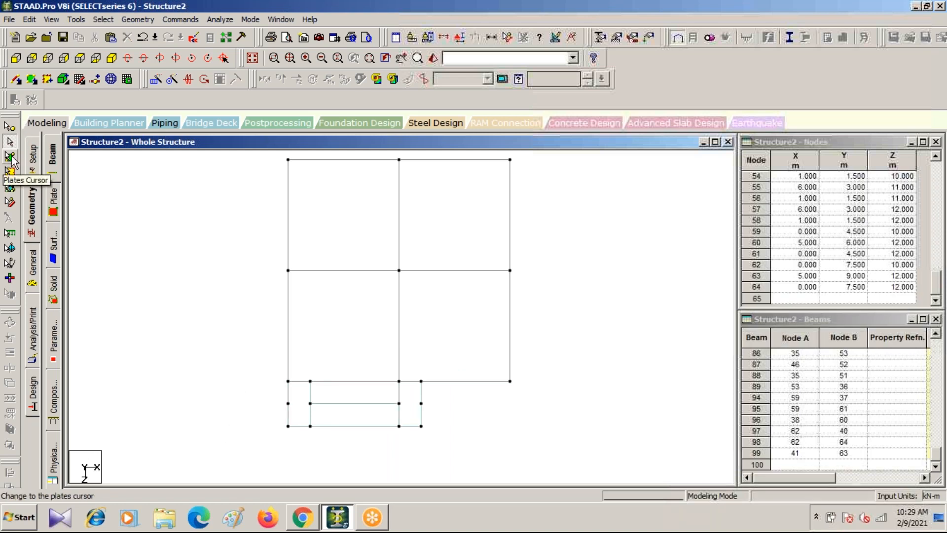
pyautogui.click(10, 157)
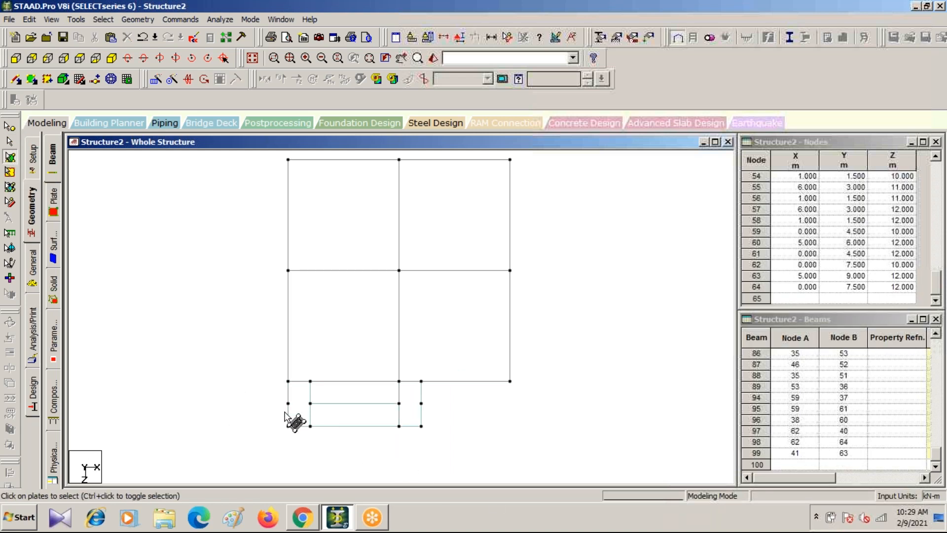
pyautogui.moveTo(254, 385); pyautogui.dragTo(459, 442)
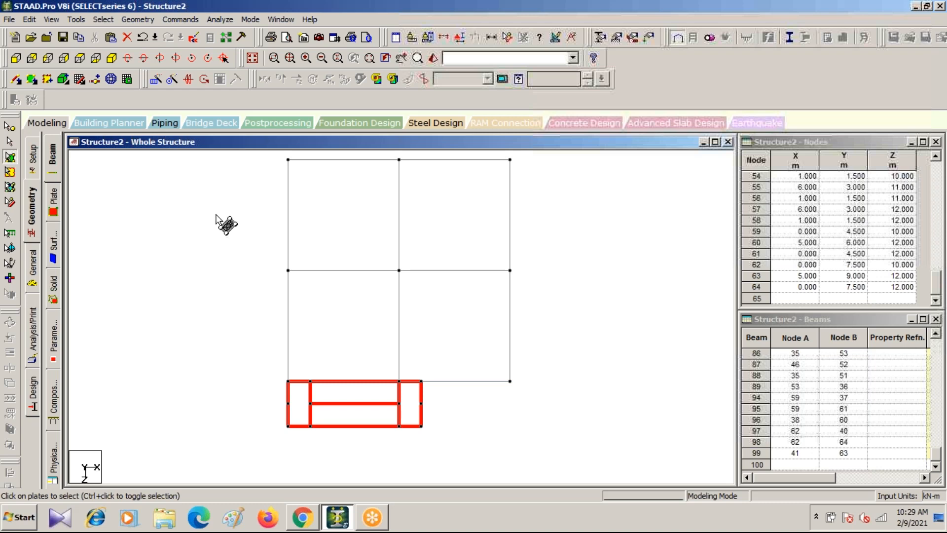
pyautogui.click(155, 80)
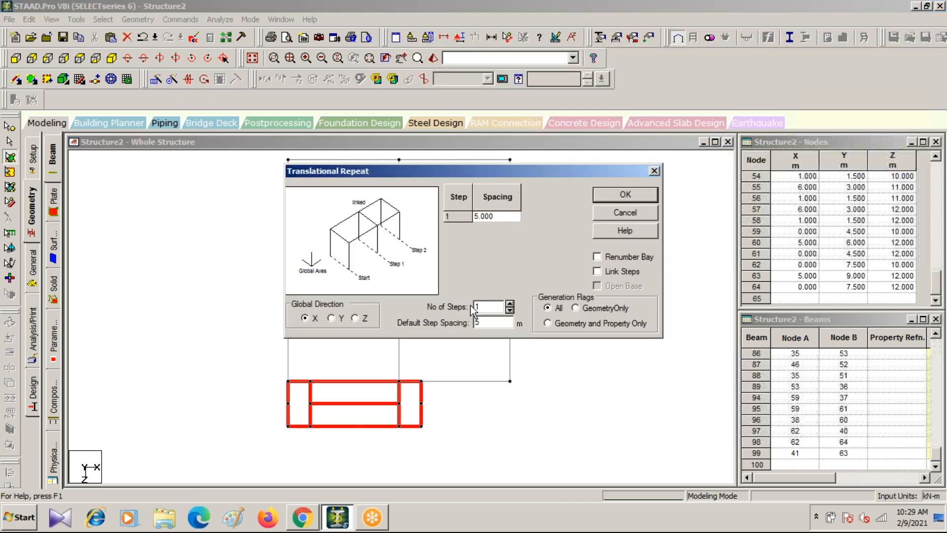
pyautogui.click(332, 318)
pyautogui.click(510, 303)
pyautogui.moveTo(497, 322); pyautogui.dragTo(403, 321)
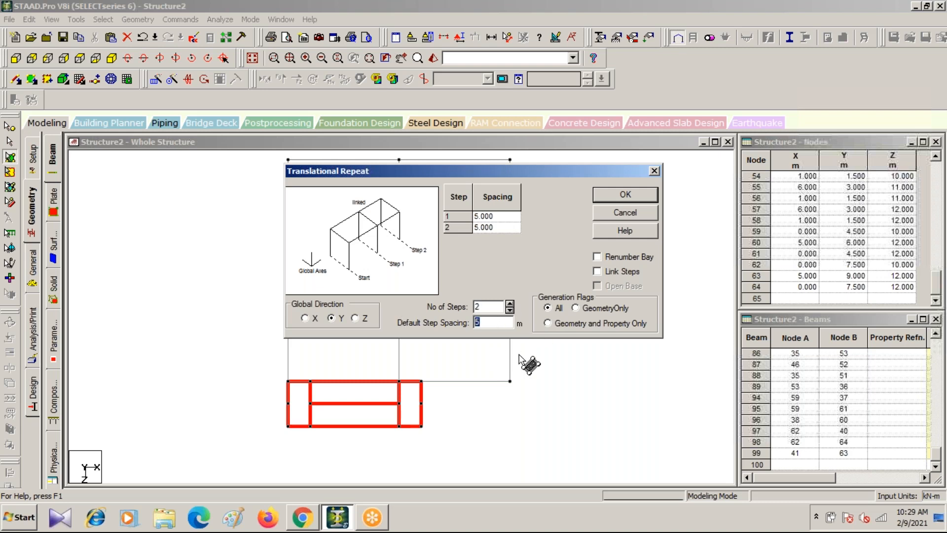
pyautogui.write('3')
pyautogui.click(624, 195)
pyautogui.click(111, 59)
pyautogui.click(112, 59)
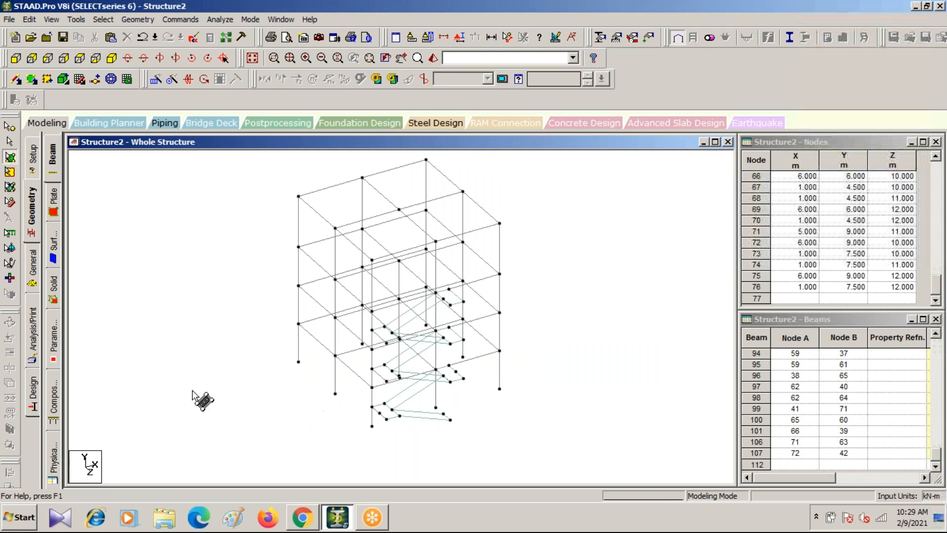
# Examine the repeated landing and flight plates from the side and from all around the frame
pyautogui.click(47, 60)
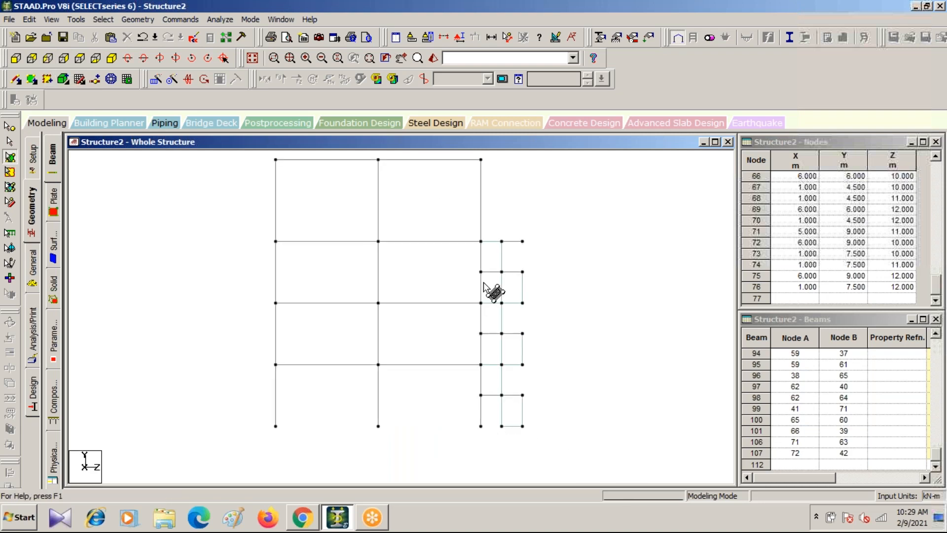
pyautogui.click(112, 58)
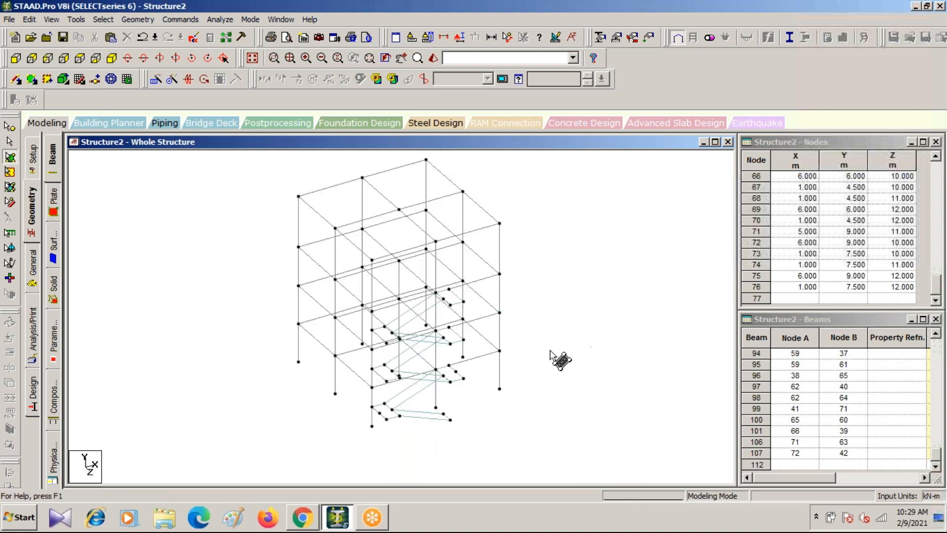
pyautogui.scroll(3, 556, 444)
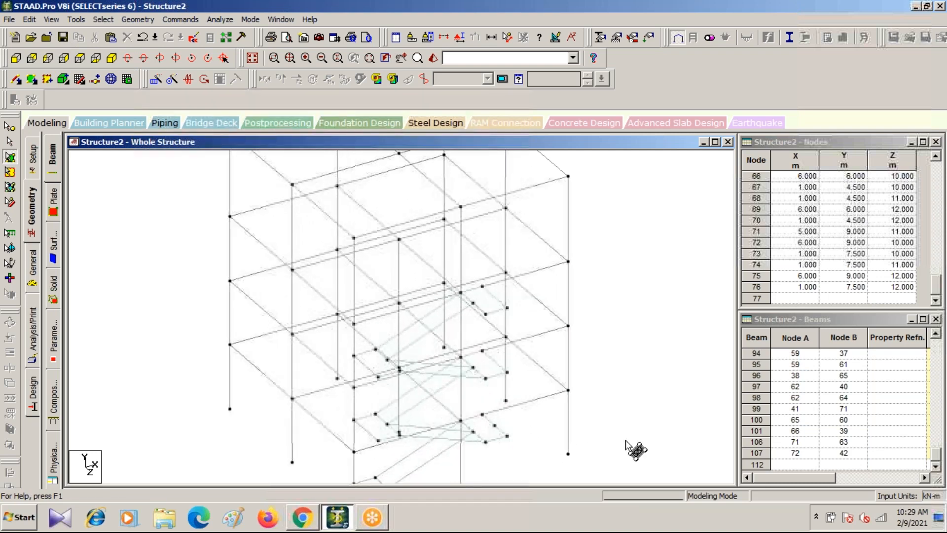
pyautogui.press('Left')
pyautogui.press('Left')
pyautogui.press('Left')
pyautogui.press('Left')
pyautogui.press('Left')
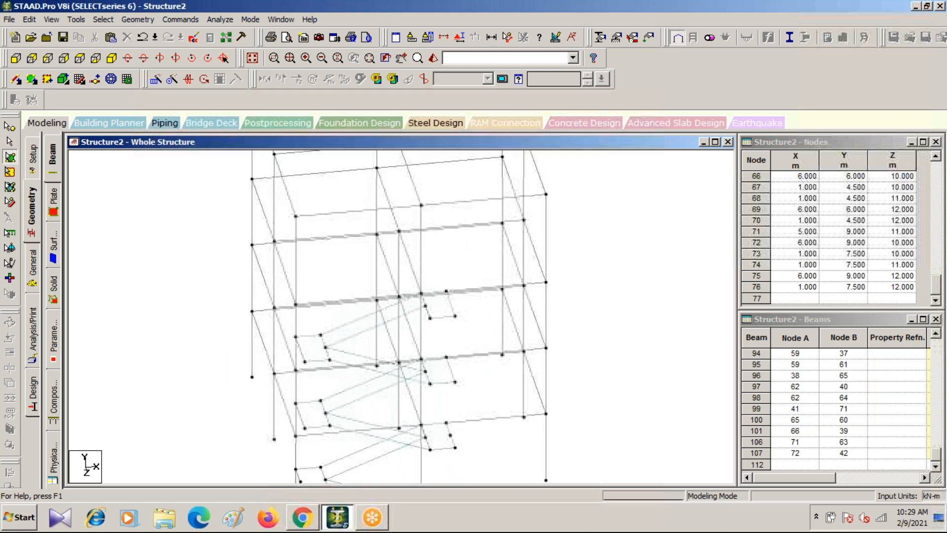
pyautogui.press('Right')
pyautogui.press('Right')
pyautogui.press('Right')
pyautogui.press('Right')
pyautogui.press('Right')
pyautogui.press('Right')
pyautogui.press('Right')
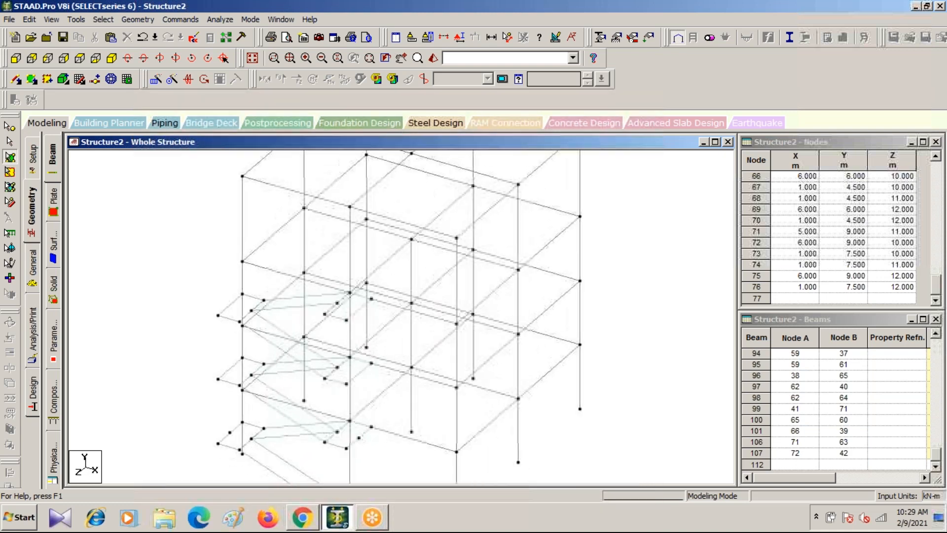
pyautogui.press('Right')
pyautogui.press('Right')
pyautogui.press('Right')
pyautogui.press('Right')
pyautogui.press('Right')
pyautogui.press('Right')
pyautogui.press('Right')
pyautogui.press('Right')
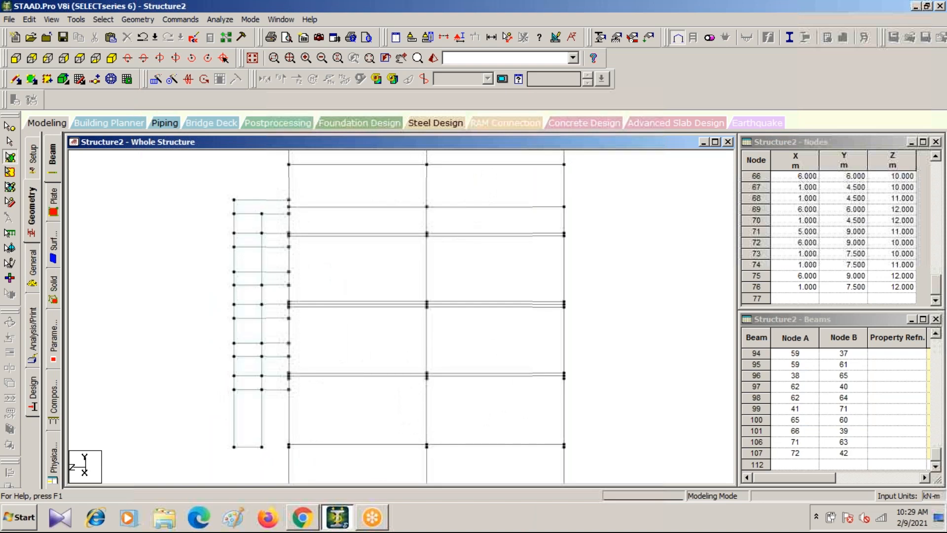
pyautogui.press('Right')
pyautogui.press('Right')
pyautogui.press('Right')
pyautogui.press('Right')
pyautogui.press('Right')
pyautogui.press('Right')
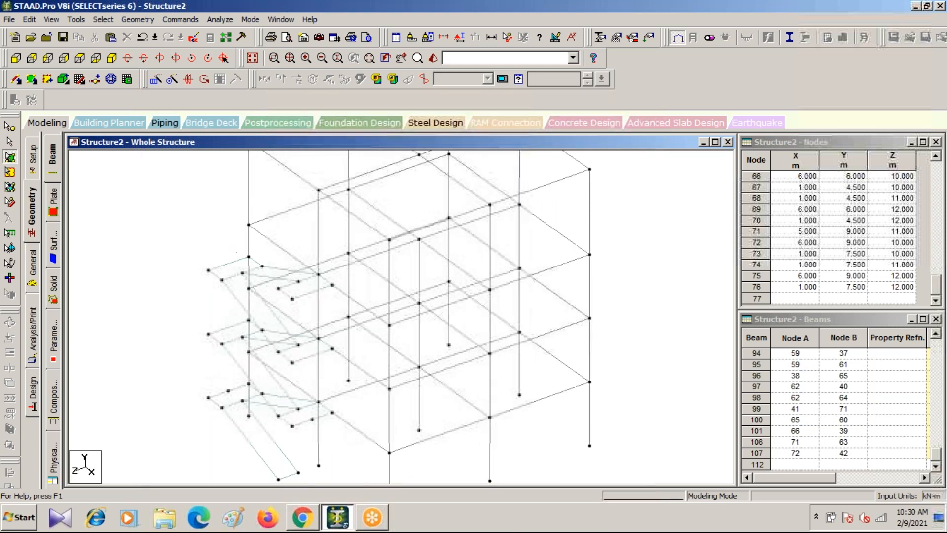
pyautogui.press('Right')
pyautogui.press('Right')
pyautogui.press('Right')
pyautogui.press('Right')
pyautogui.press('Right')
pyautogui.press('Right')
pyautogui.press('Right')
pyautogui.press('Right')
pyautogui.press('Right')
pyautogui.press('Right')
pyautogui.press('Right')
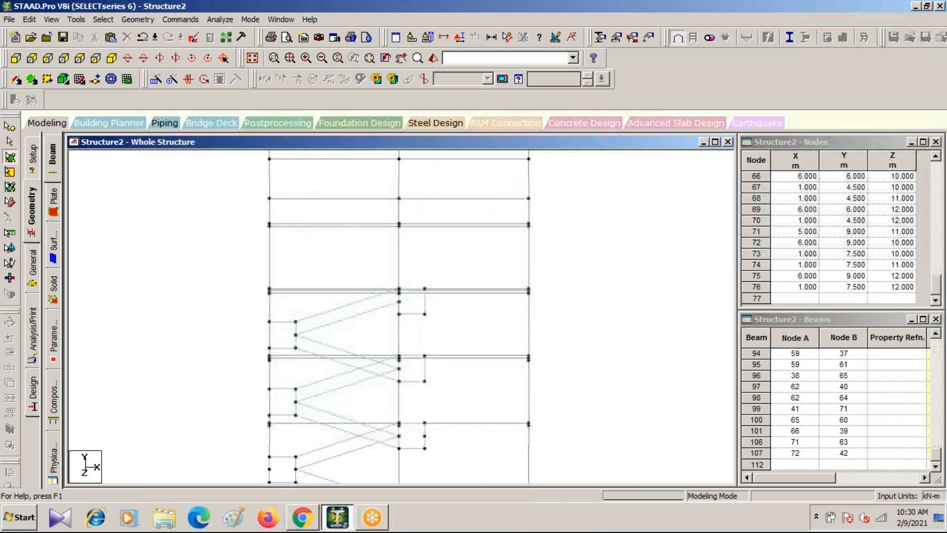
pyautogui.press('Right')
pyautogui.press('Right')
pyautogui.press('Right')
pyautogui.press('Right')
pyautogui.press('Right')
pyautogui.press('Right')
pyautogui.press('Right')
pyautogui.press('Right')
pyautogui.press('Right')
pyautogui.press('Right')
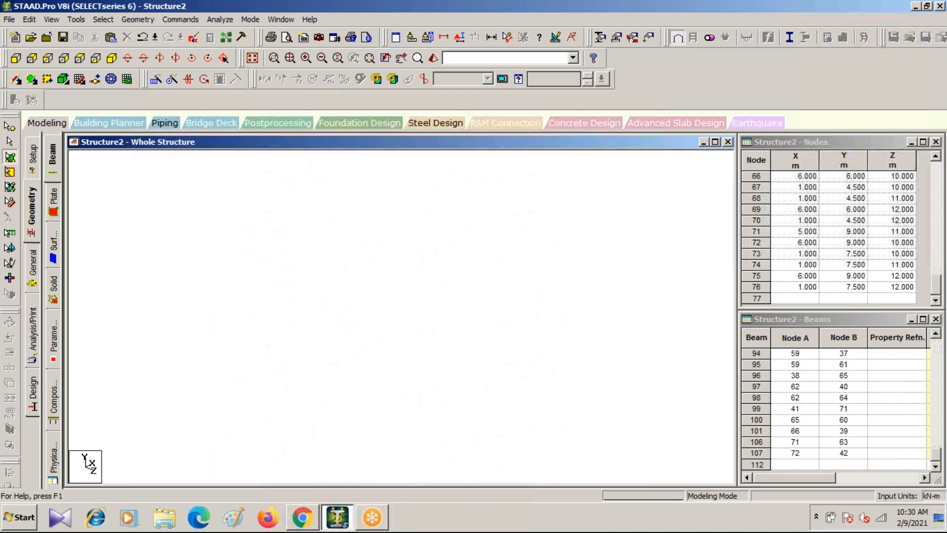
pyautogui.press('Right')
pyautogui.press('Right')
pyautogui.press('Right')
pyautogui.press('Right')
pyautogui.press('Right')
pyautogui.press('Right')
pyautogui.press('Right')
pyautogui.press('Right')
pyautogui.press('Right')
pyautogui.press('Right')
pyautogui.press('Right')
pyautogui.press('Right')
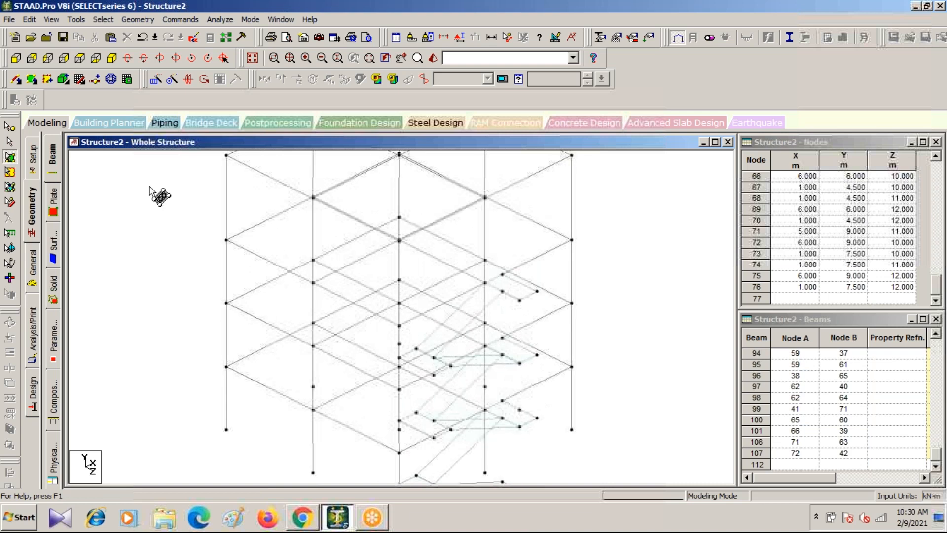
# View the whole frame with its repeated staircase in isometric, and switch to the front view
pyautogui.click(112, 59)
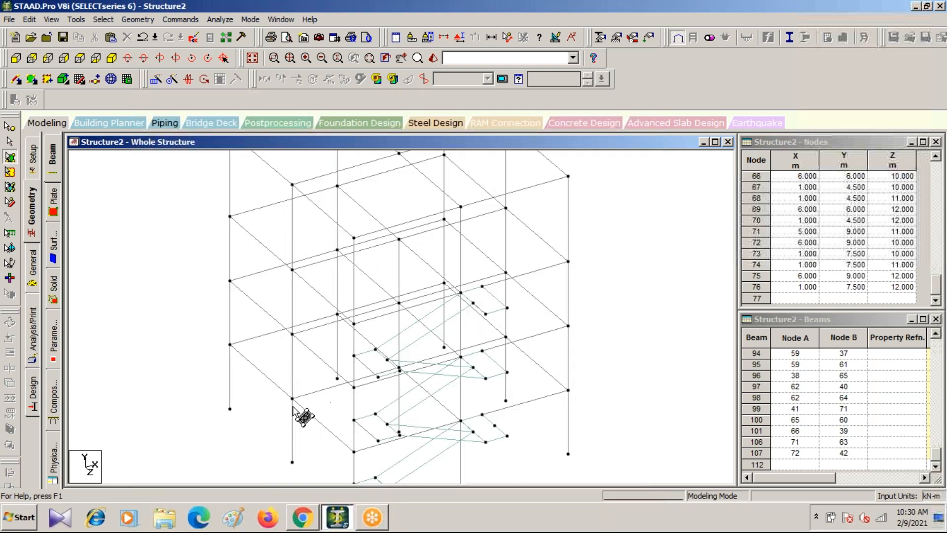
pyautogui.scroll(-5, 299, 417)
pyautogui.scroll(1, 265, 379)
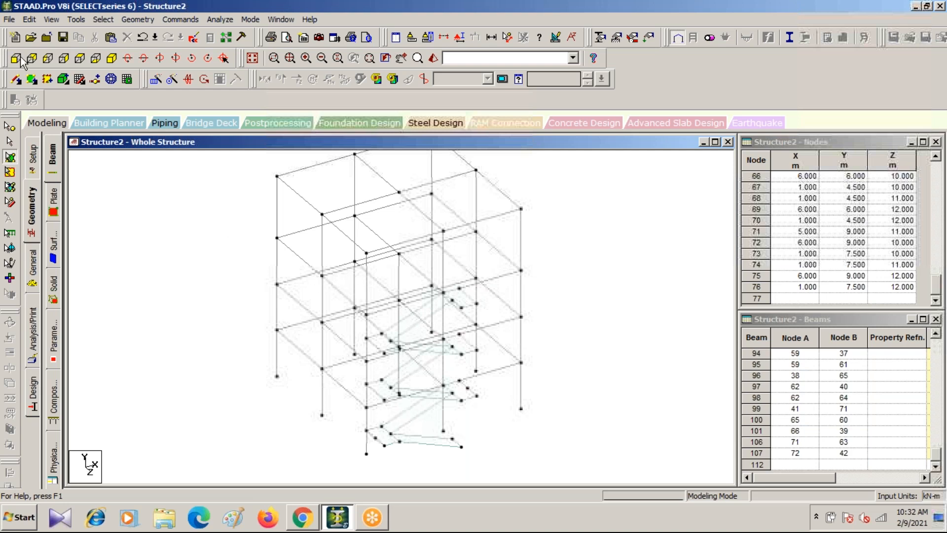
pyautogui.click(30, 82)
pyautogui.moveTo(255, 398); pyautogui.dragTo(226, 472, button='middle')
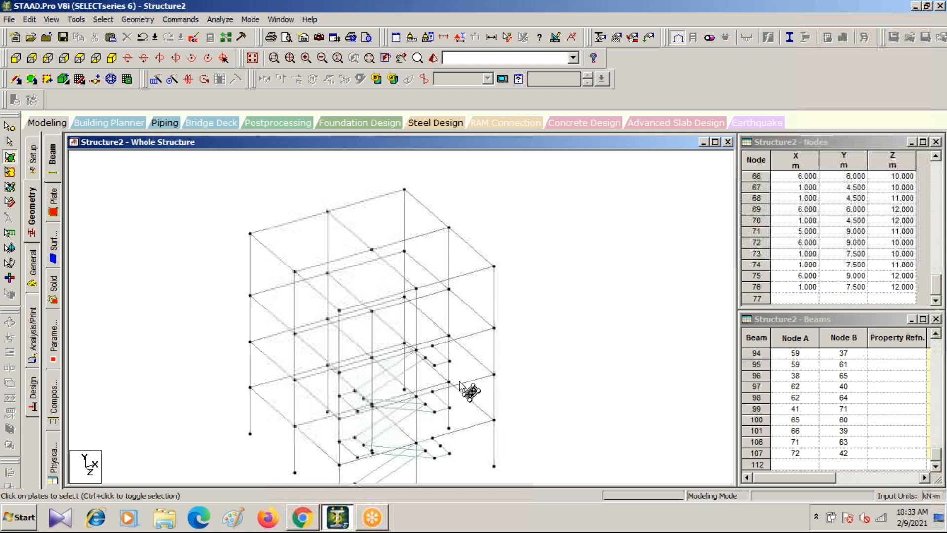
pyautogui.click(15, 59)
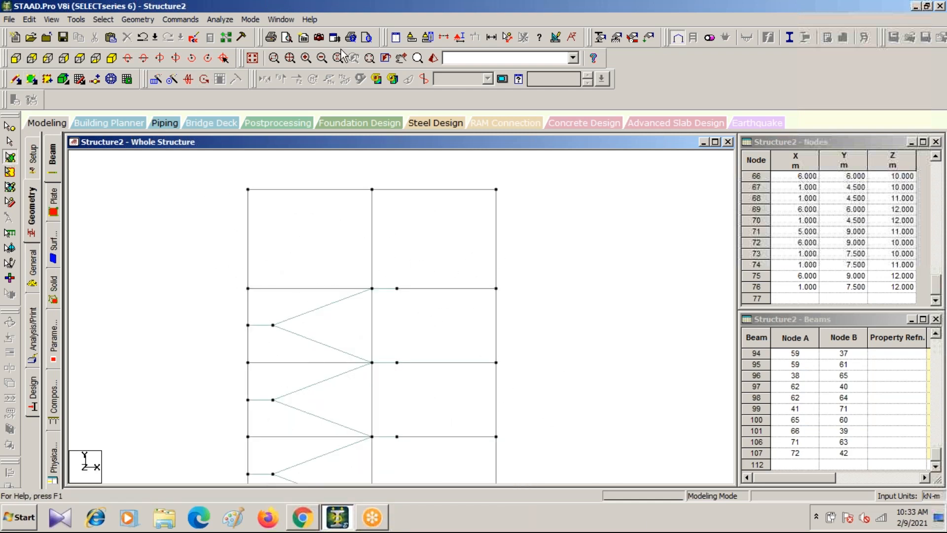
pyautogui.click(443, 37)
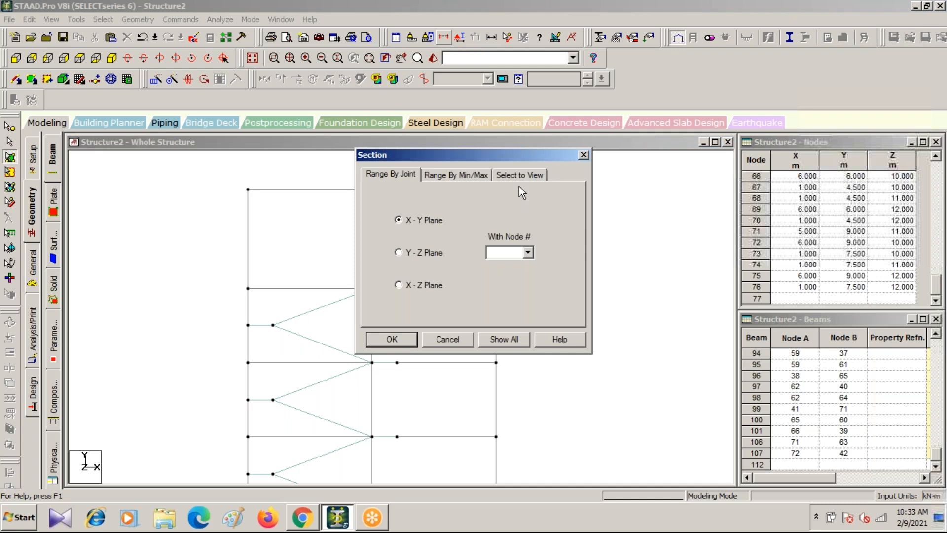
pyautogui.click(513, 174)
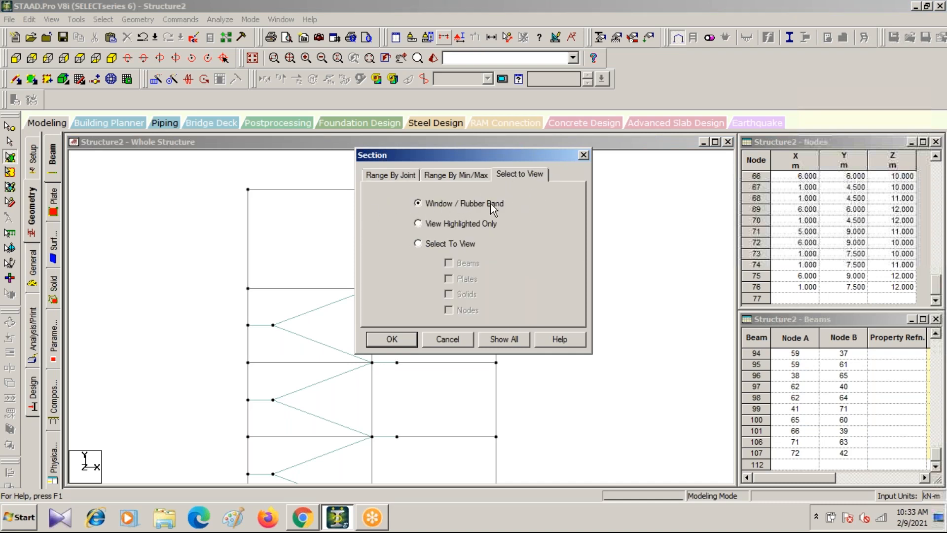
pyautogui.click(396, 340)
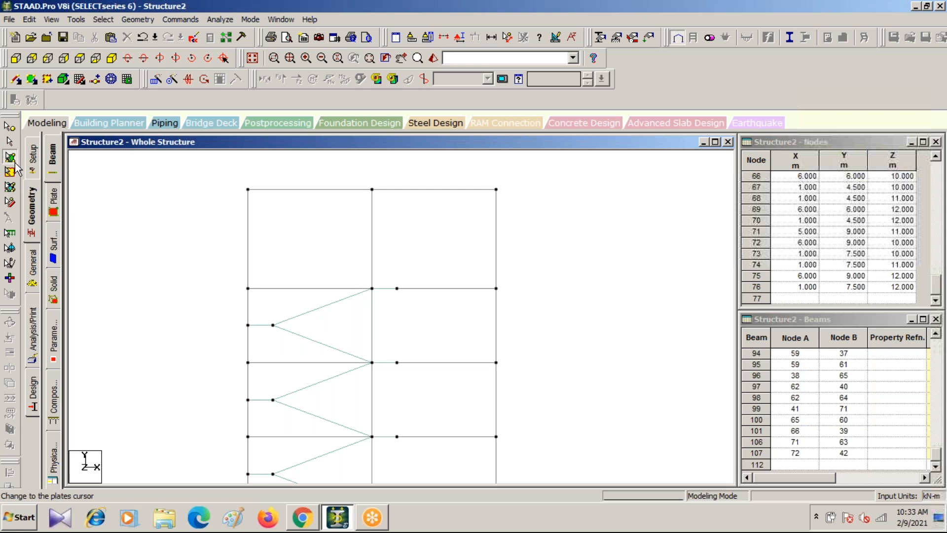
pyautogui.click(11, 170)
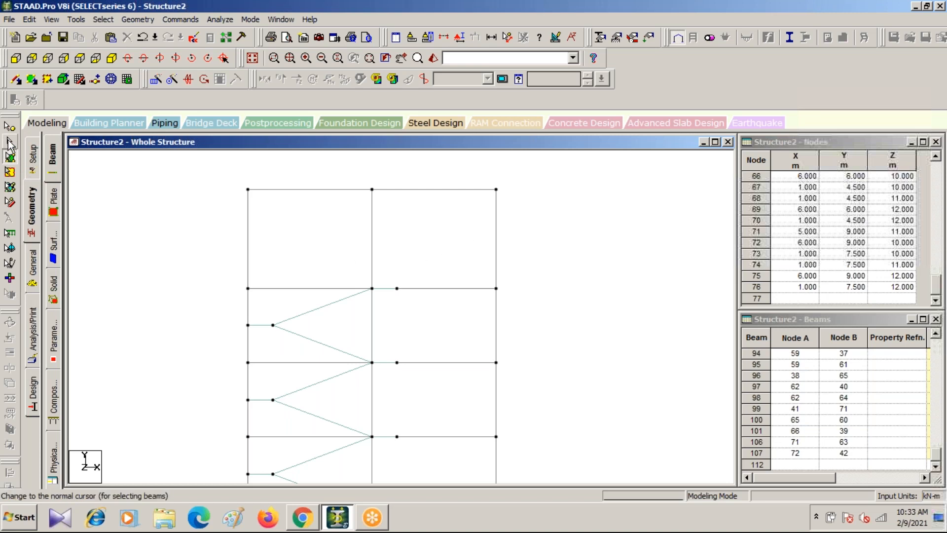
pyautogui.click(10, 144)
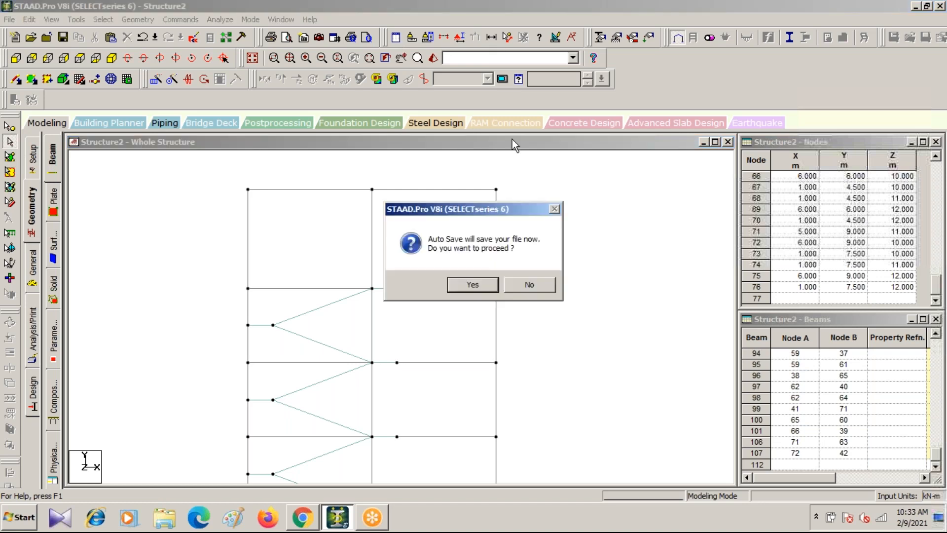
# Allow the file to be auto-saved, then isolate the top storey with a Window / Rubber Band section and show it in isometric
pyautogui.click(472, 285)
pyautogui.click(388, 275)
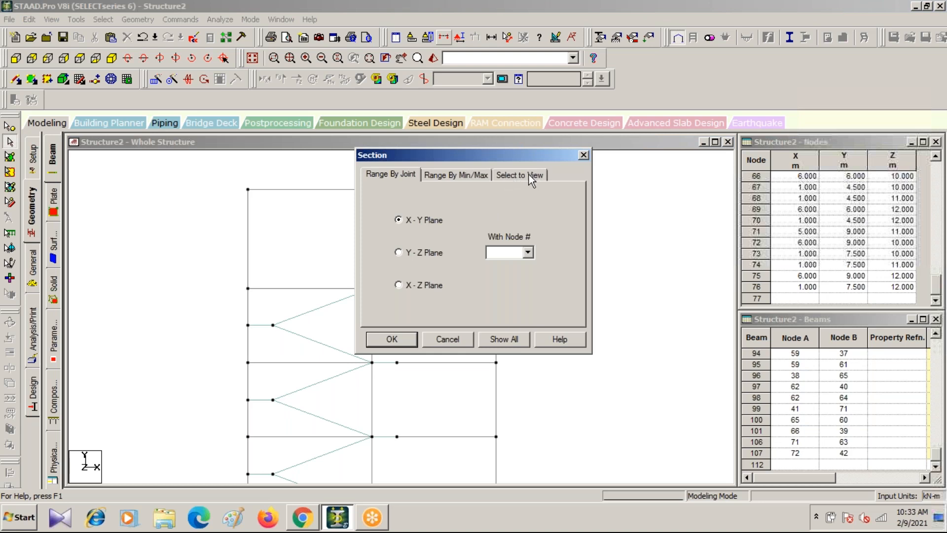
pyautogui.click(529, 174)
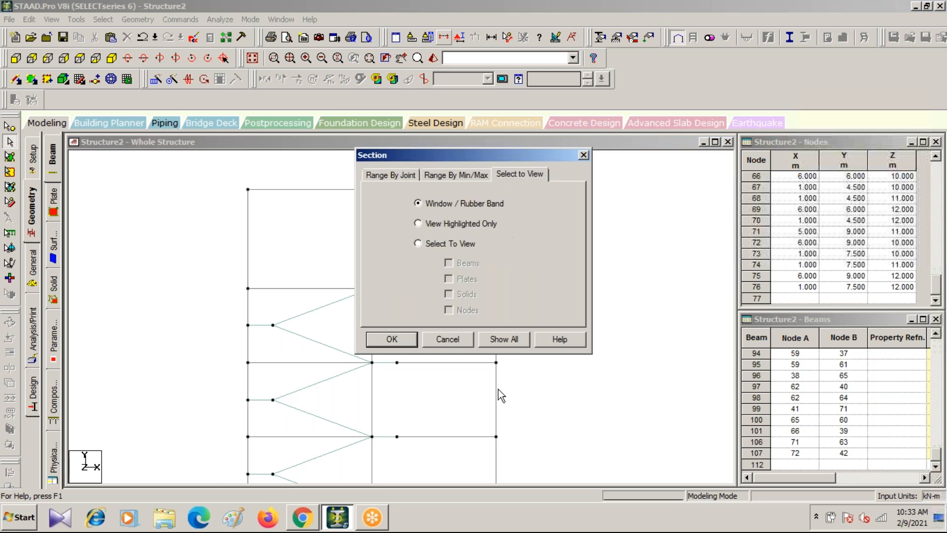
pyautogui.click(395, 338)
pyautogui.moveTo(232, 176); pyautogui.dragTo(507, 293)
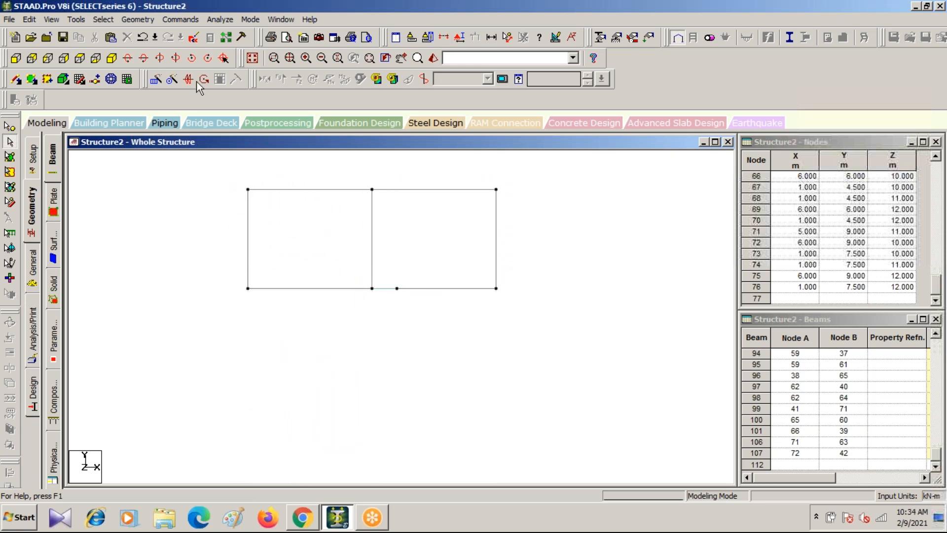
pyautogui.click(112, 59)
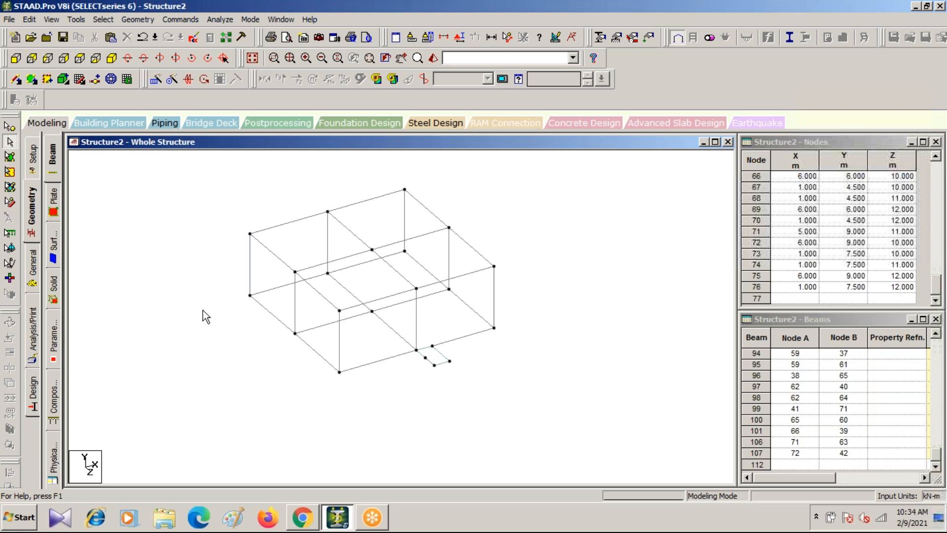
# Try a beam along the lower edge of the top storey's rear bay on the X = 0 side, and delete it
pyautogui.click(16, 79)
pyautogui.moveTo(250, 295); pyautogui.dragTo(295, 333)
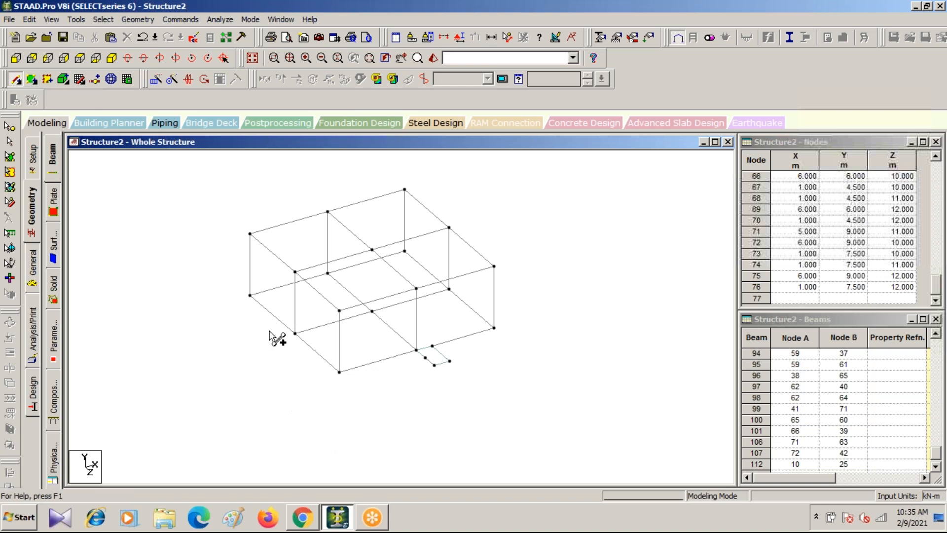
pyautogui.press('Escape')
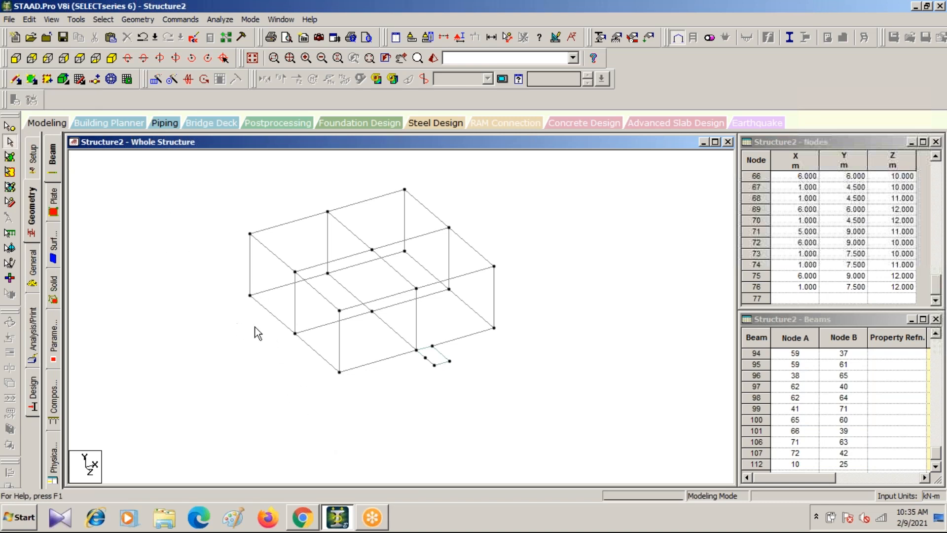
pyautogui.click(274, 316)
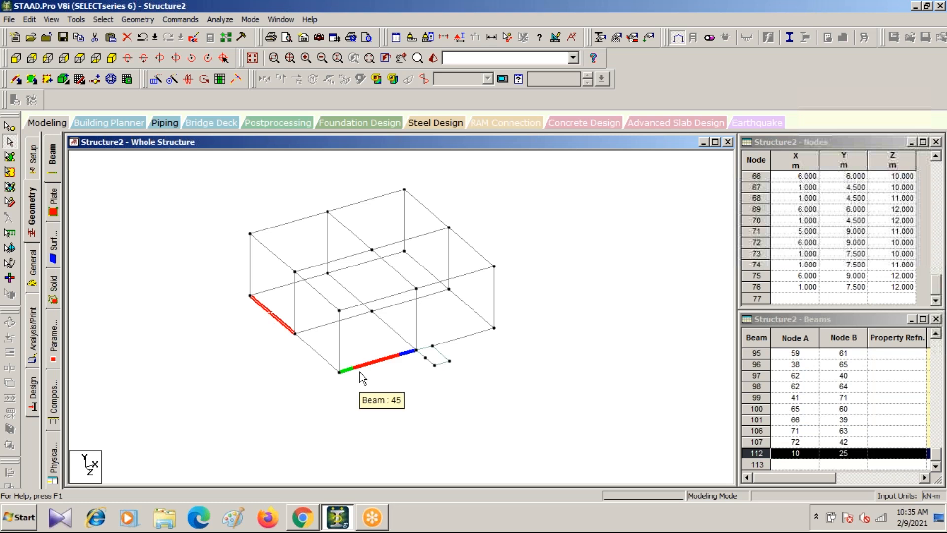
pyautogui.press('Delete')
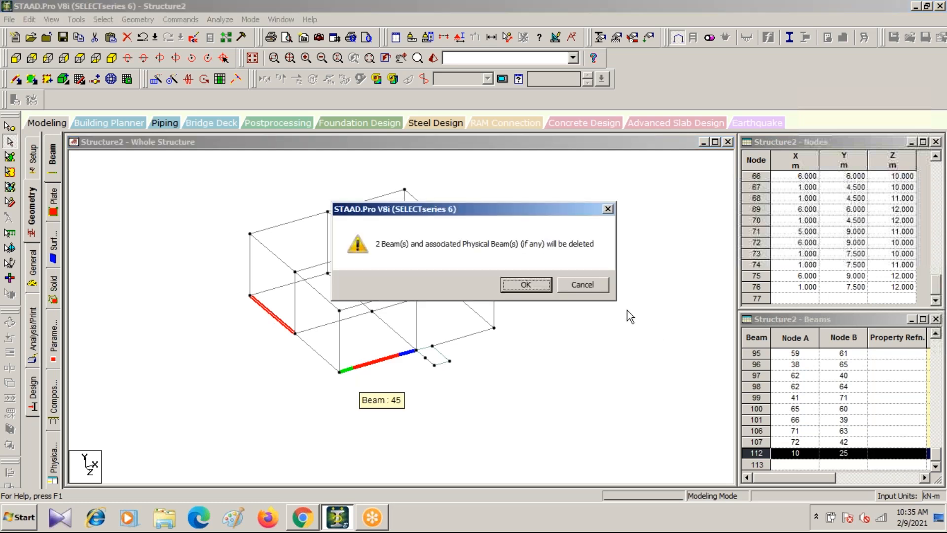
pyautogui.click(582, 285)
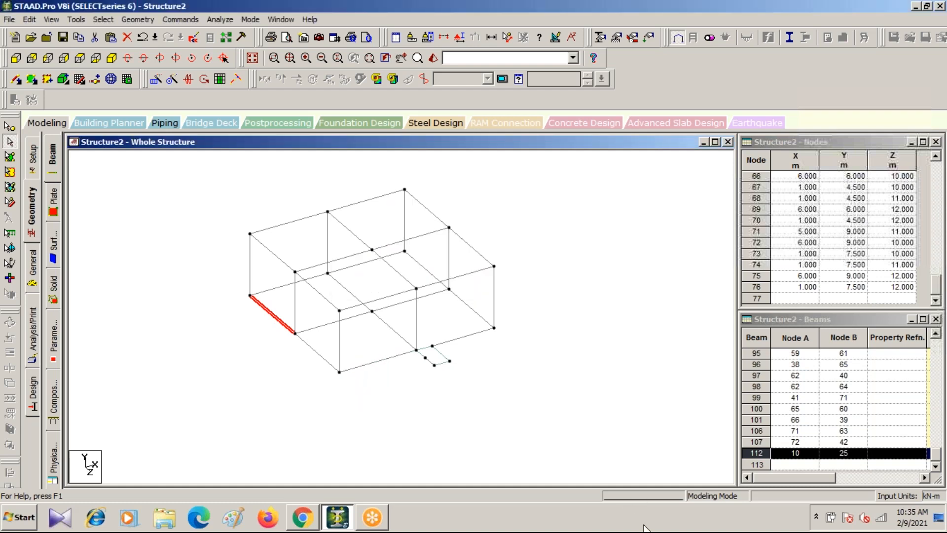
pyautogui.press('Delete')
pyautogui.press('Return')
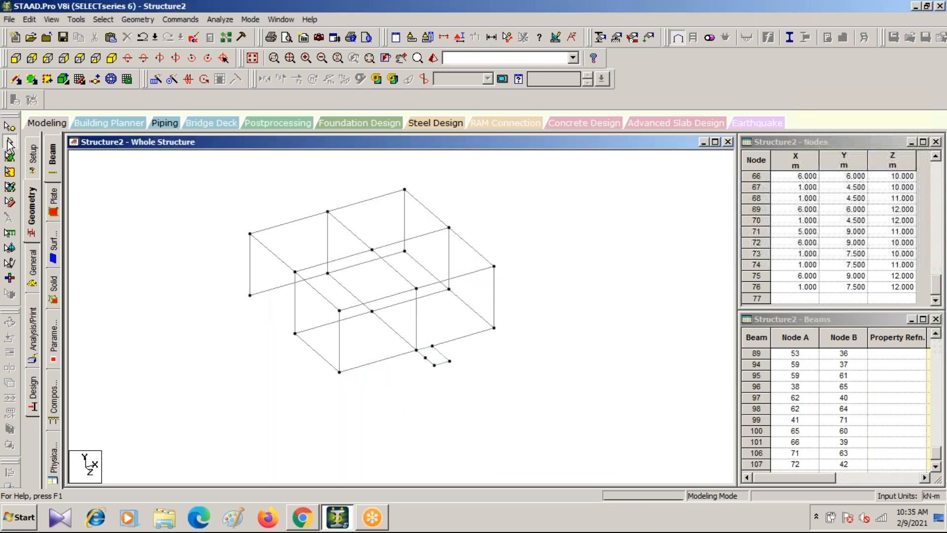
# Redraw the beam along that lower edge and fill the rear bay of the X = 0 side with a four-node plate
pyautogui.click(17, 79)
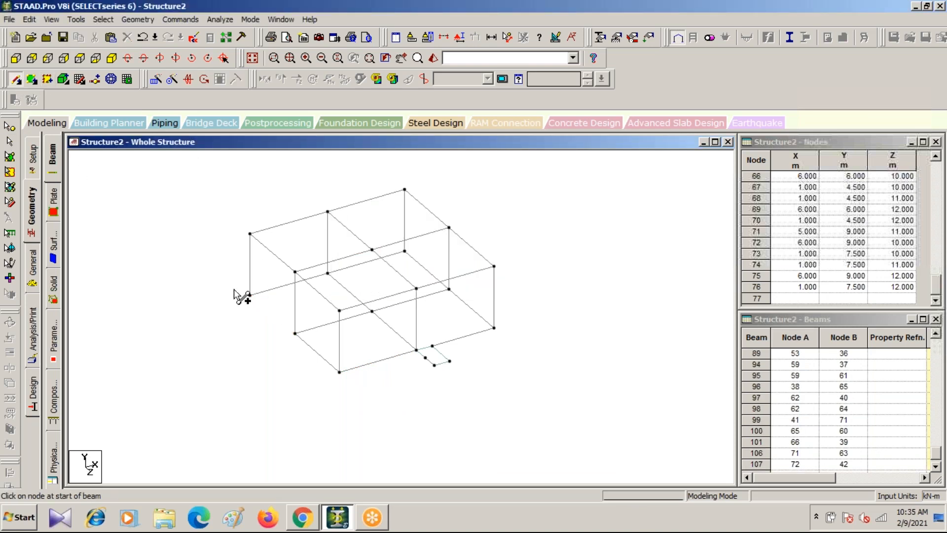
pyautogui.moveTo(250, 295); pyautogui.dragTo(294, 334)
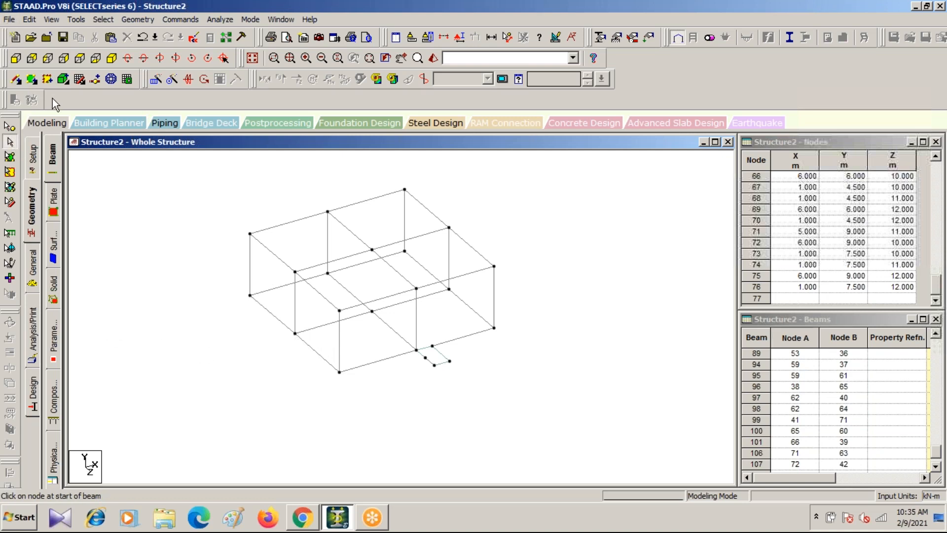
pyautogui.click(31, 79)
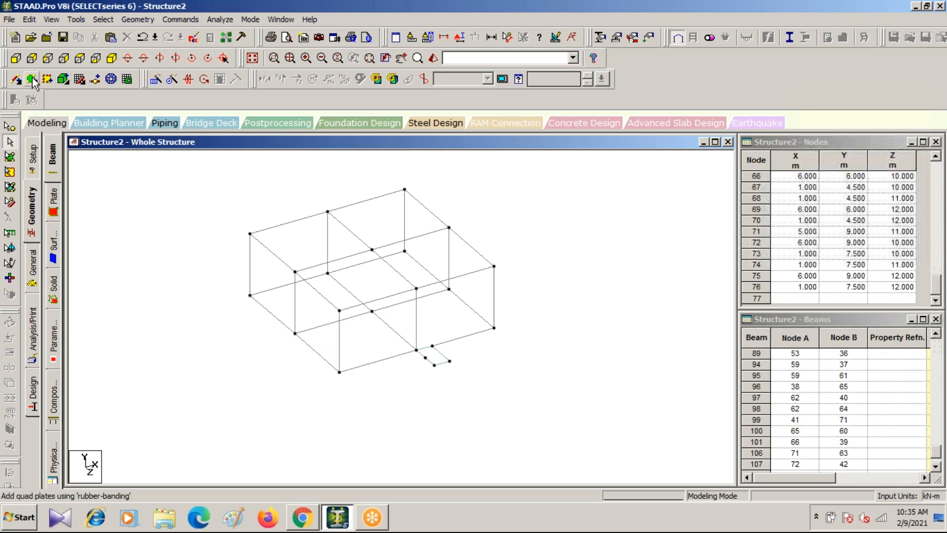
pyautogui.click(251, 295)
pyautogui.click(294, 334)
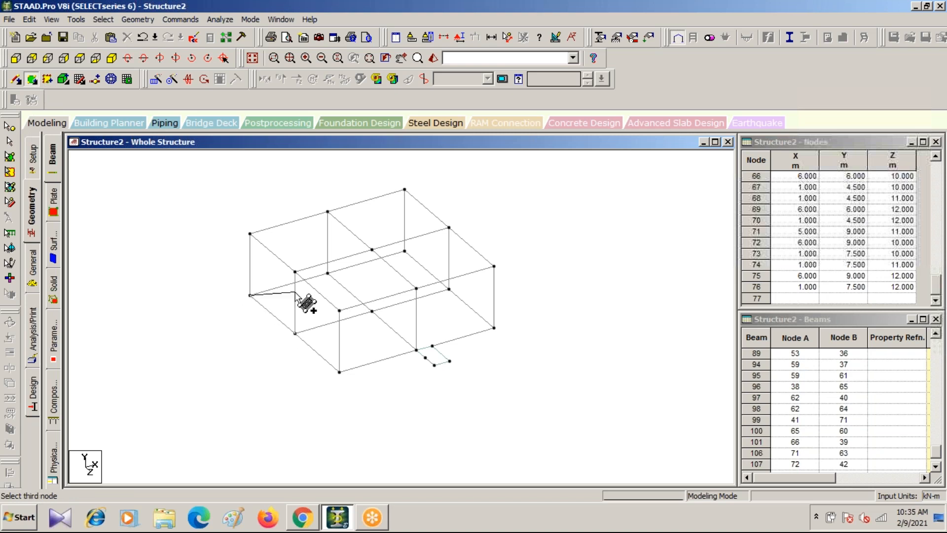
pyautogui.click(294, 272)
pyautogui.click(250, 234)
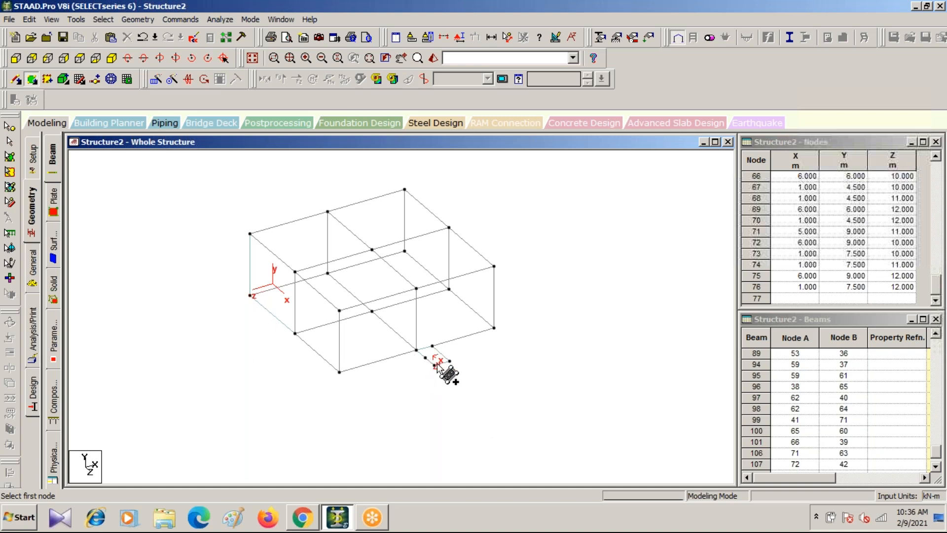
# Try to fill the front bay of the X = 0 side with a plate, starting from its upper nodes
pyautogui.scroll(2, 439, 368)
pyautogui.scroll(3, 444, 370)
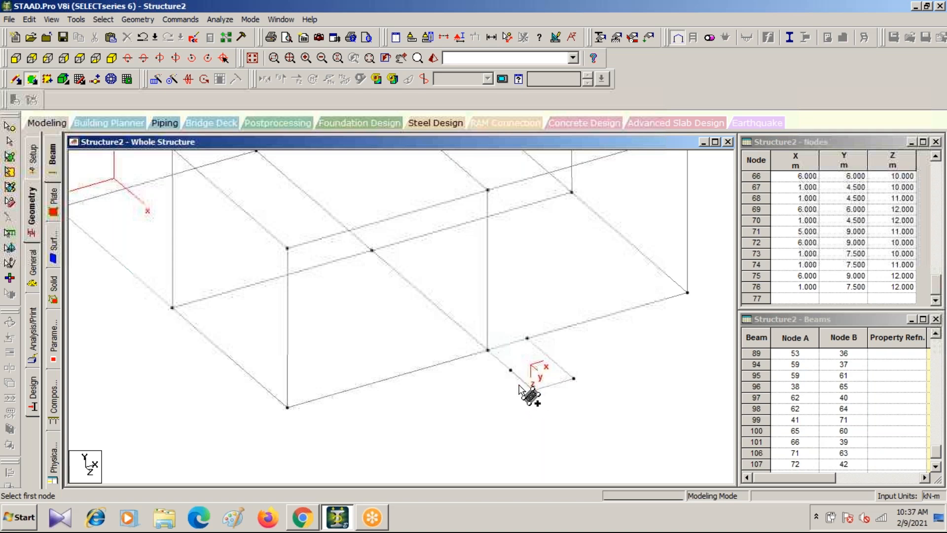
pyautogui.scroll(-4, 530, 395)
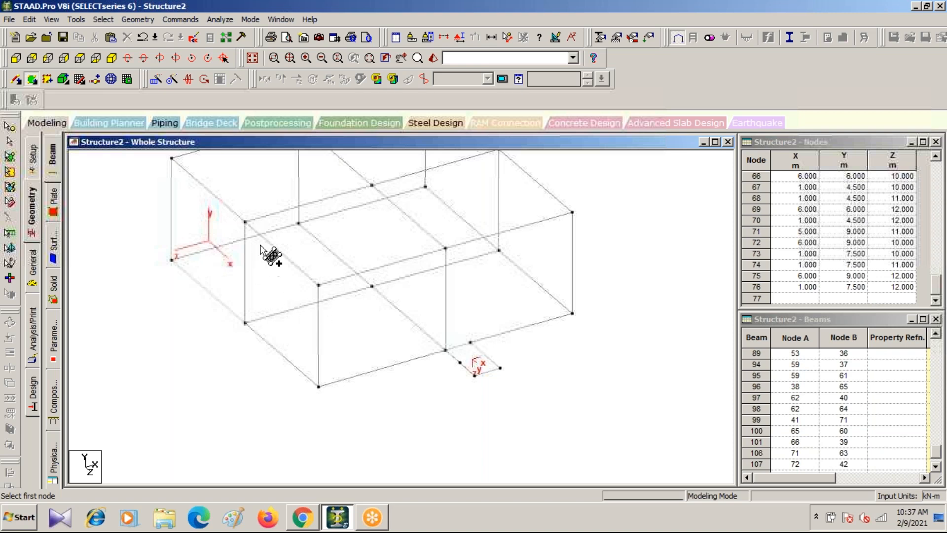
pyautogui.click(245, 222)
pyautogui.click(318, 284)
pyautogui.click(318, 386)
pyautogui.click(245, 323)
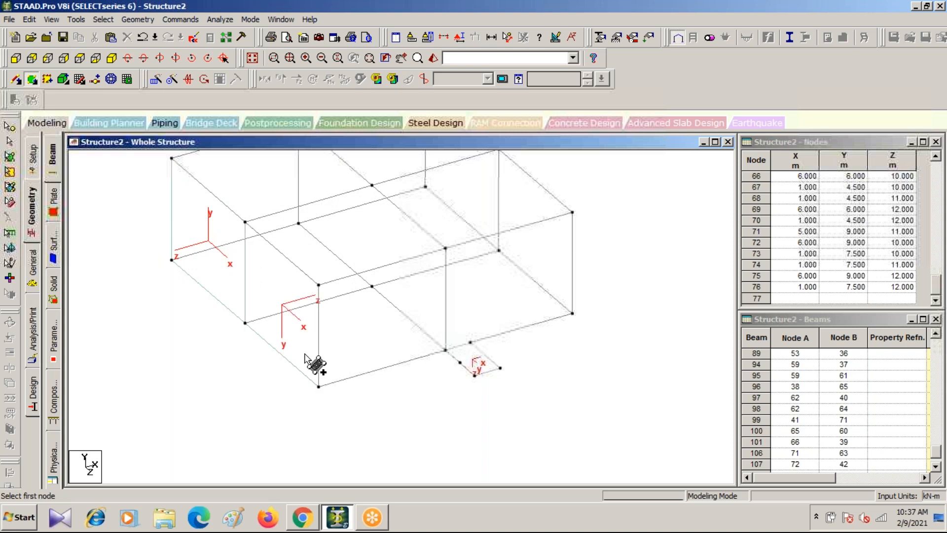
pyautogui.scroll(5, 319, 304)
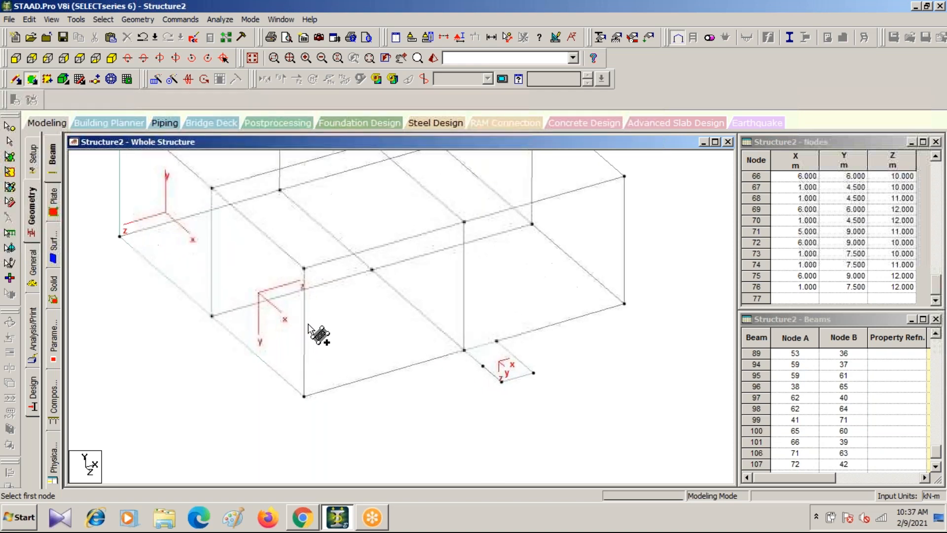
pyautogui.moveTo(309, 324); pyautogui.dragTo(268, 330, button='middle')
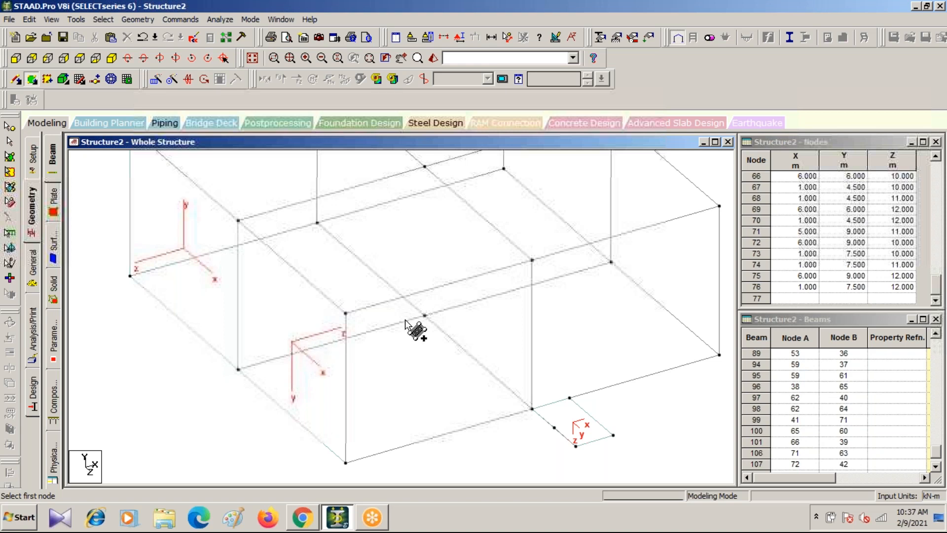
pyautogui.scroll(-5, 296, 359)
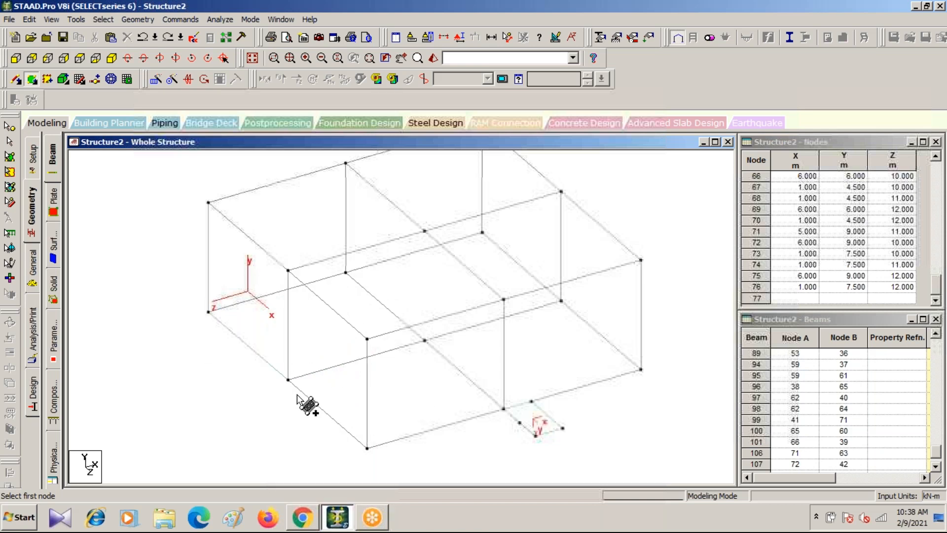
# Add a plate to the front bay of the X = 0 side, picking its lower nodes first, and save the structure
pyautogui.click(288, 380)
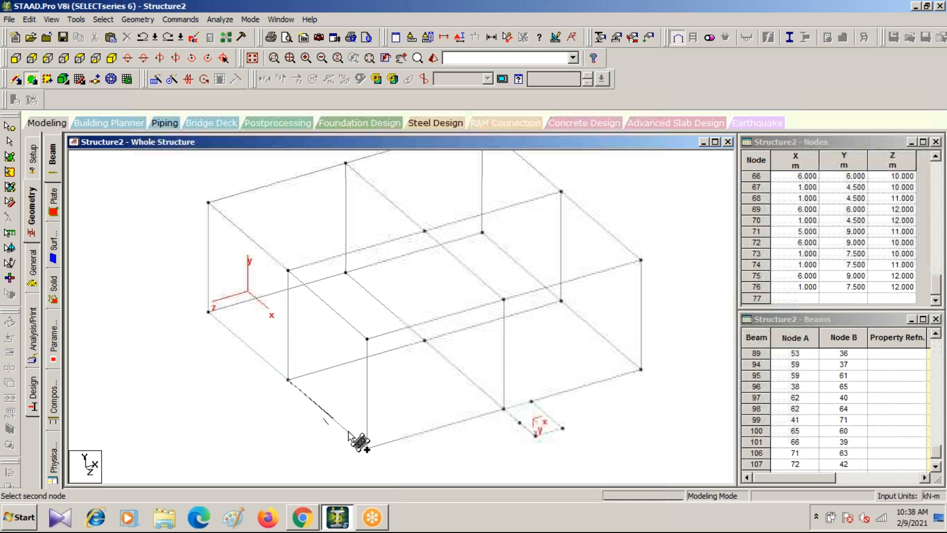
pyautogui.click(367, 448)
pyautogui.click(367, 339)
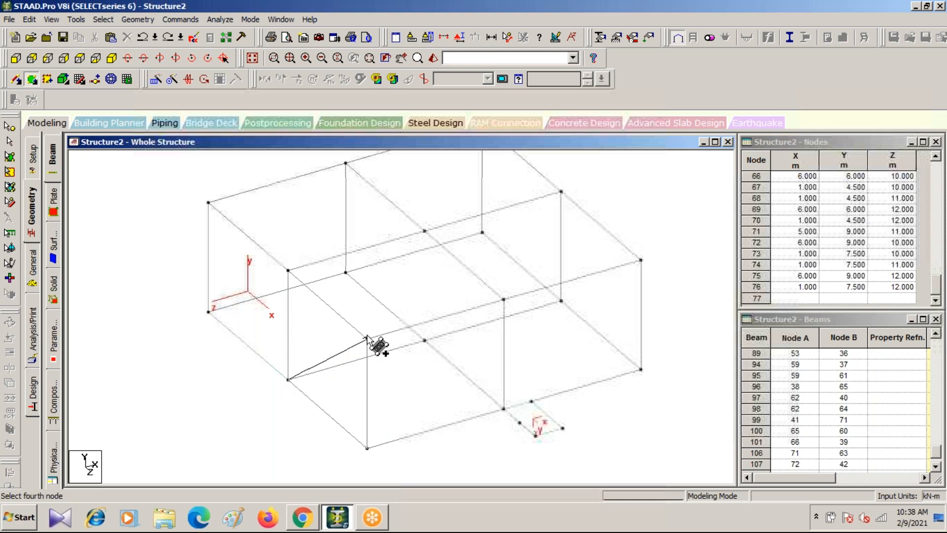
pyautogui.click(288, 271)
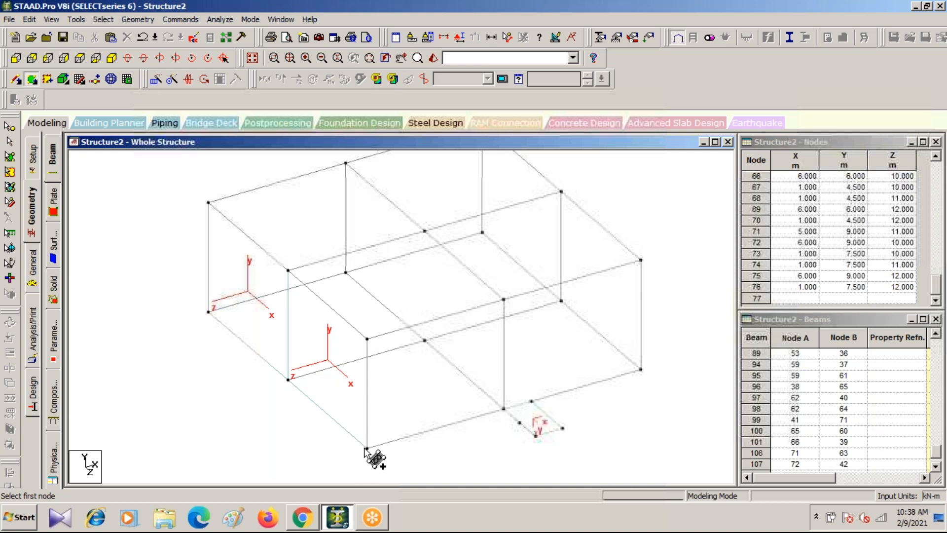
pyautogui.click(442, 284)
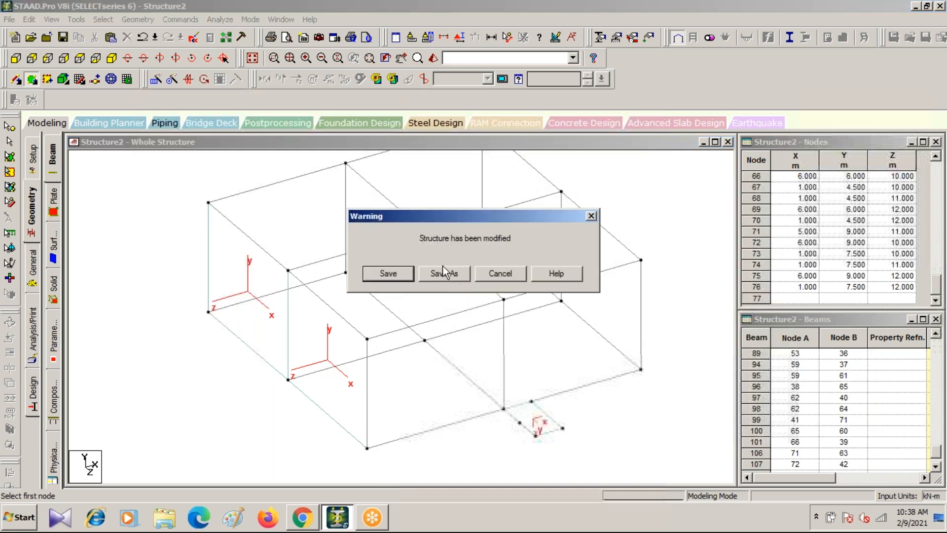
pyautogui.click(387, 274)
# Fill both bays of the top storey's front side at Z = 10 with four-node plates
pyautogui.click(367, 449)
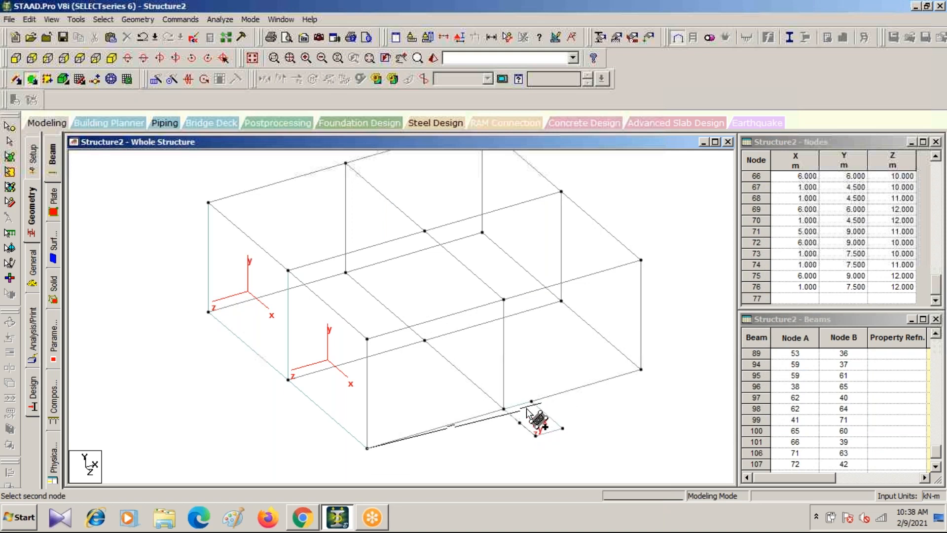
pyautogui.click(503, 300)
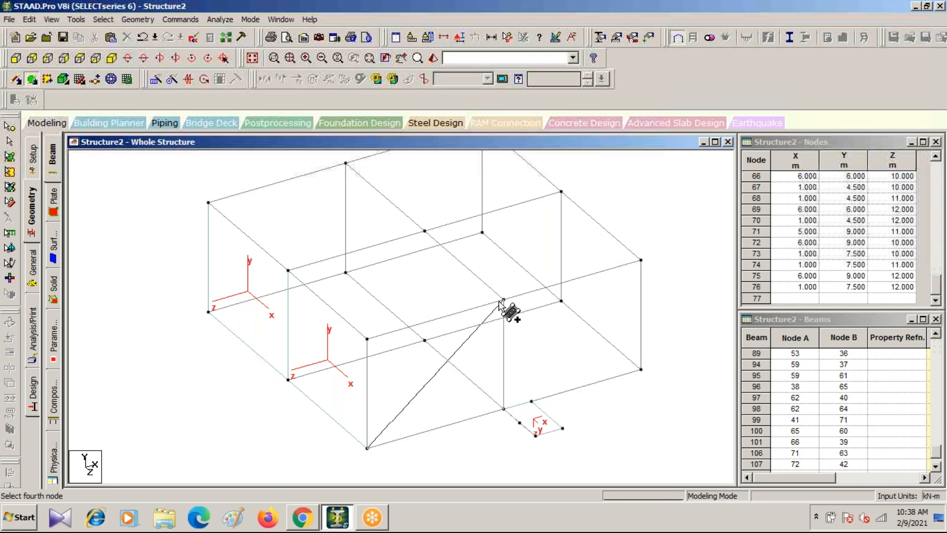
pyautogui.click(367, 339)
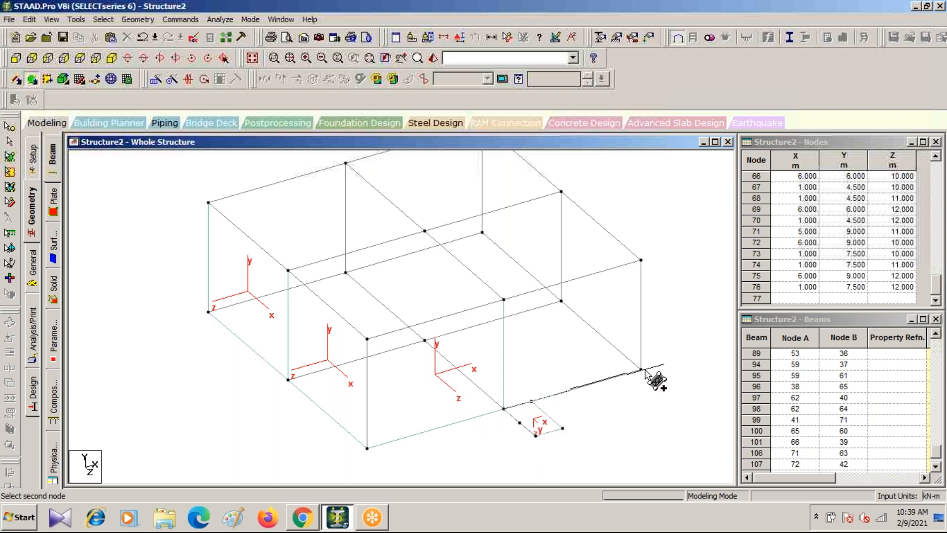
pyautogui.click(641, 261)
pyautogui.click(503, 300)
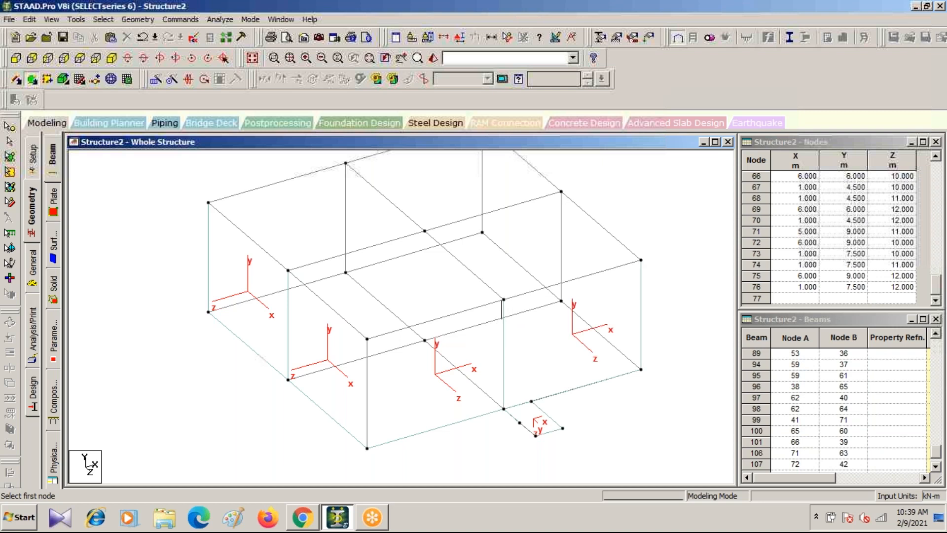
# Fill the front and rear bays of the top storey's X = 10 side with four-node plates
pyautogui.click(641, 369)
pyautogui.click(561, 300)
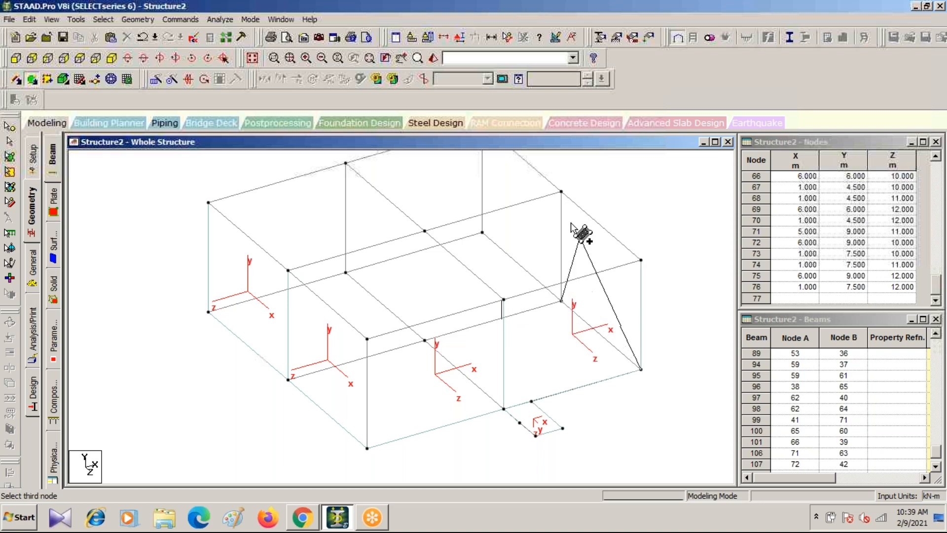
pyautogui.click(560, 192)
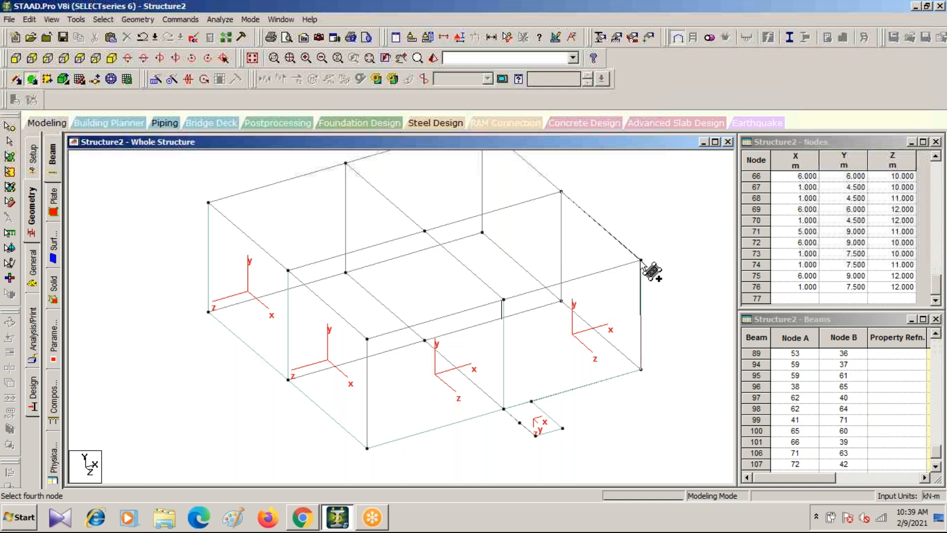
pyautogui.click(641, 260)
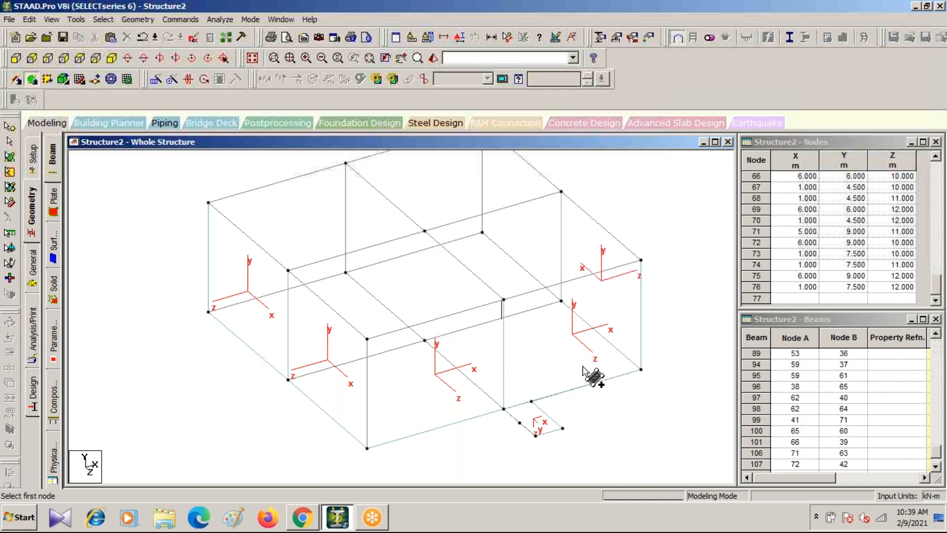
pyautogui.scroll(-5, 590, 275)
pyautogui.moveTo(593, 241); pyautogui.dragTo(493, 249, button='middle')
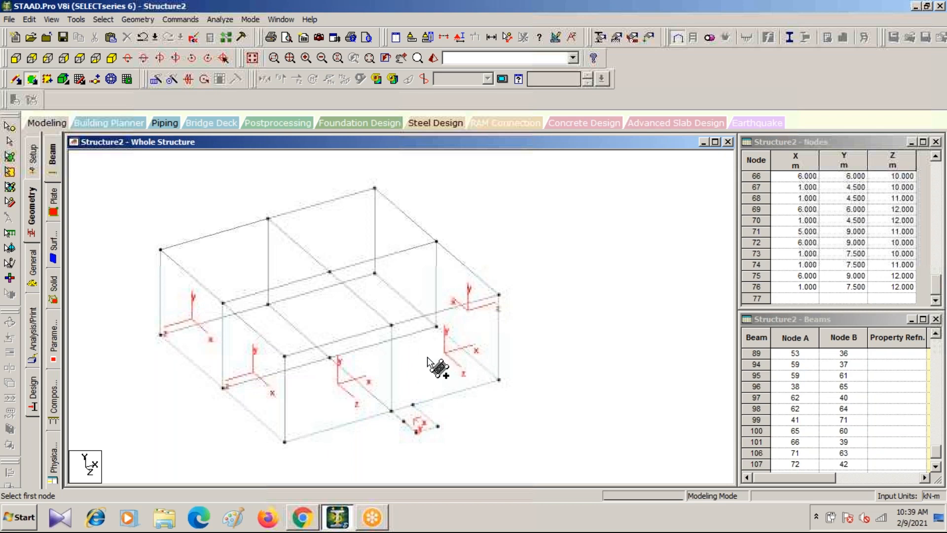
pyautogui.click(436, 326)
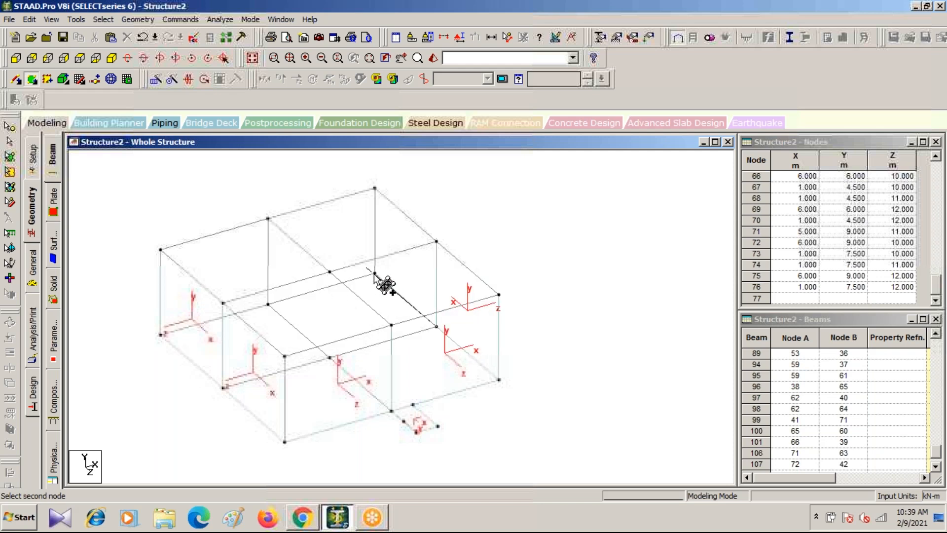
pyautogui.click(375, 188)
pyautogui.click(436, 241)
pyautogui.click(436, 242)
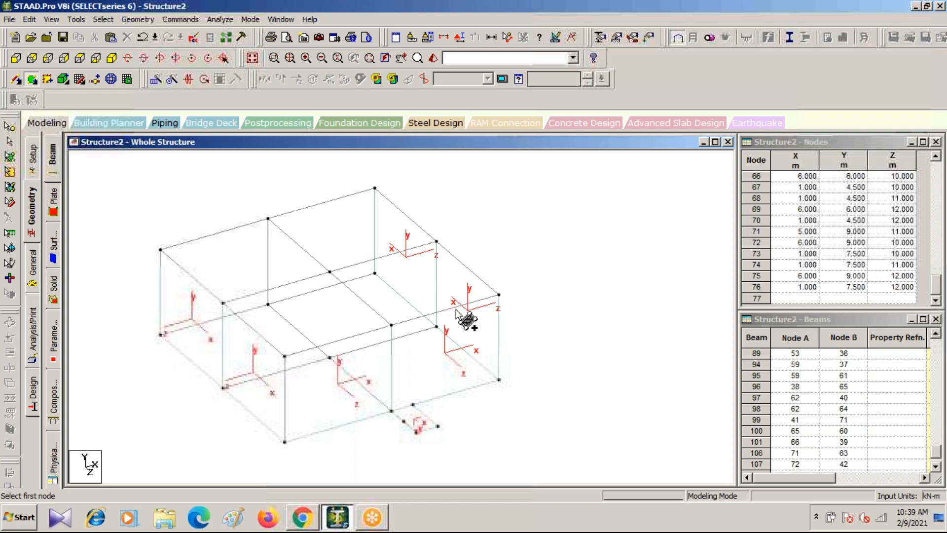
# Fill both bays of the top storey's rear side at Z = 0 with four-node plates
pyautogui.click(375, 273)
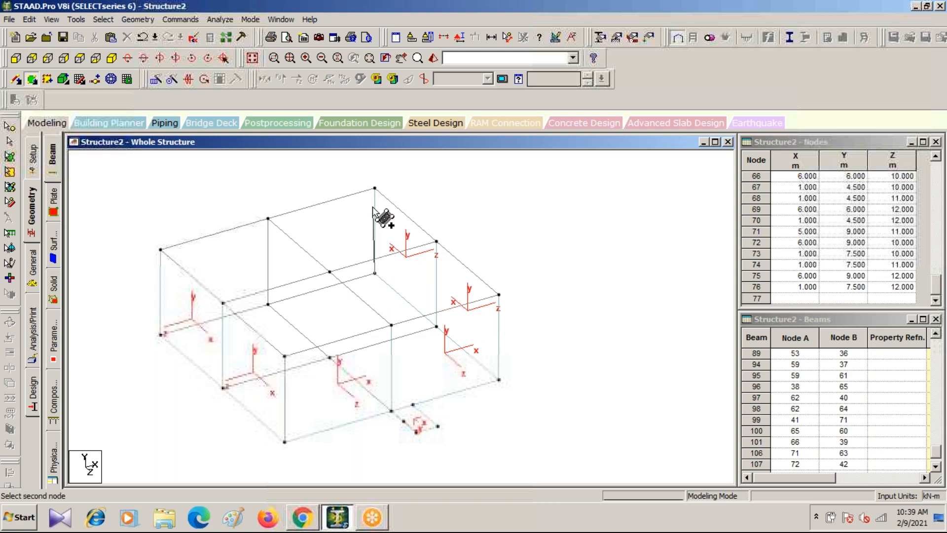
pyautogui.click(268, 303)
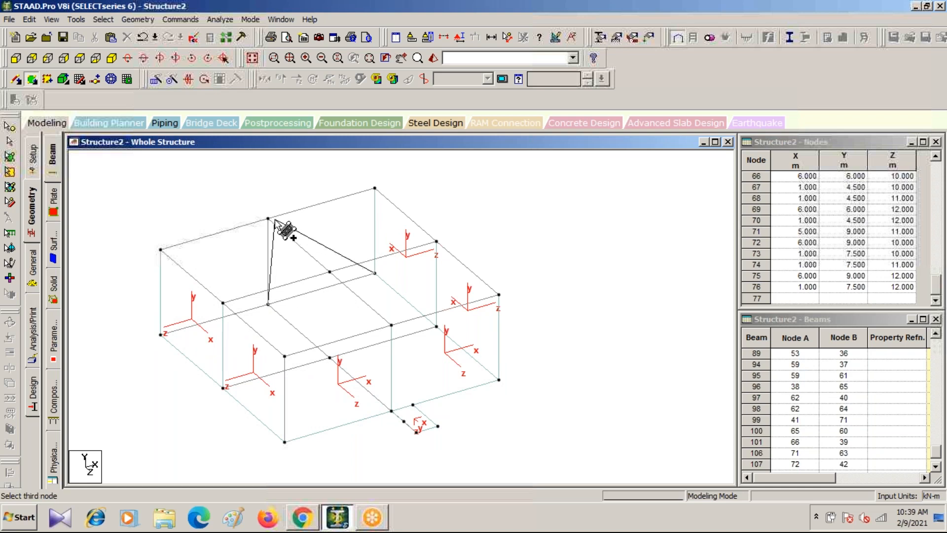
pyautogui.click(268, 218)
pyautogui.click(379, 186)
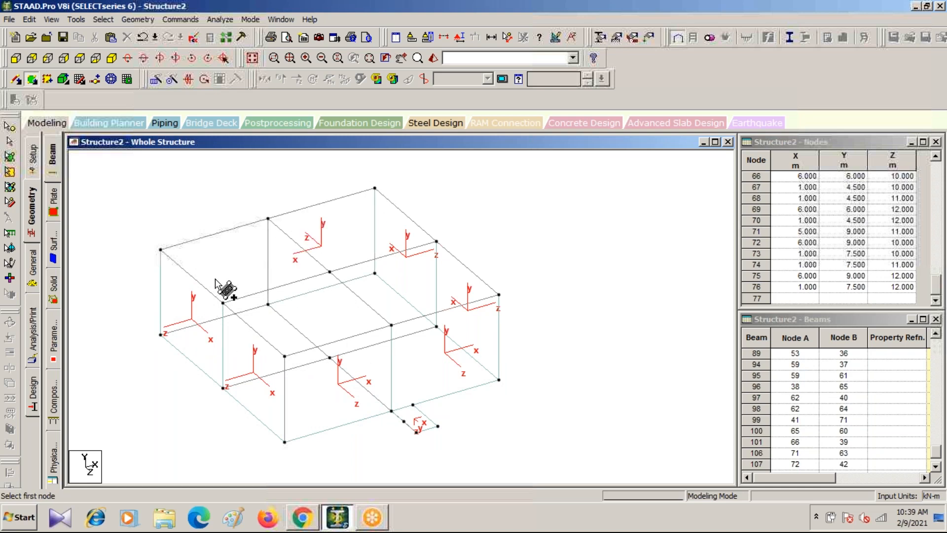
pyautogui.click(267, 302)
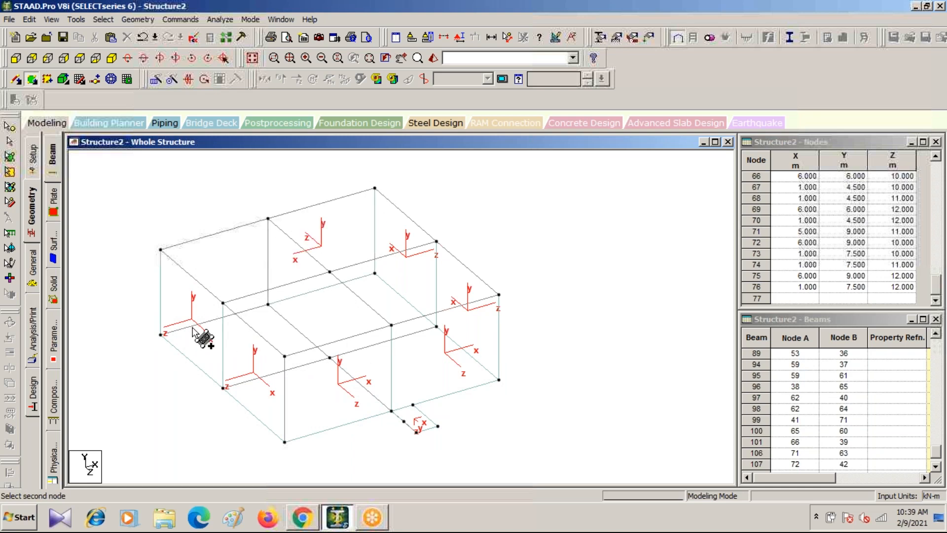
pyautogui.click(161, 335)
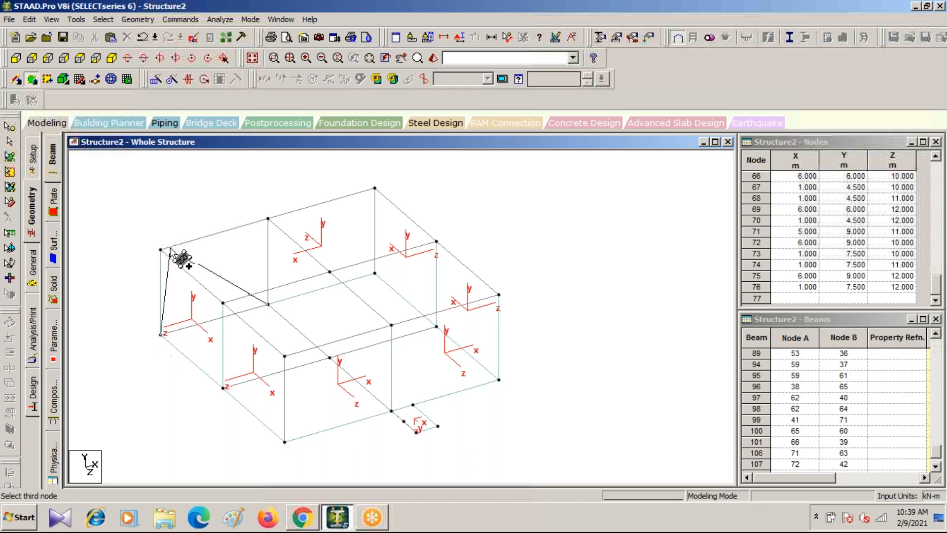
pyautogui.click(161, 249)
pyautogui.click(268, 219)
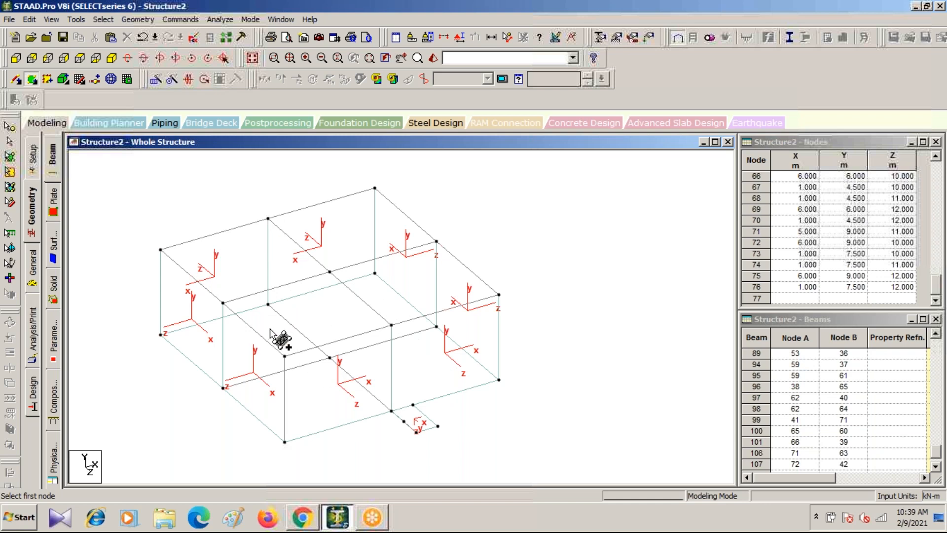
# Cover the two rear roof bays of the top storey with four-node plates
pyautogui.click(268, 218)
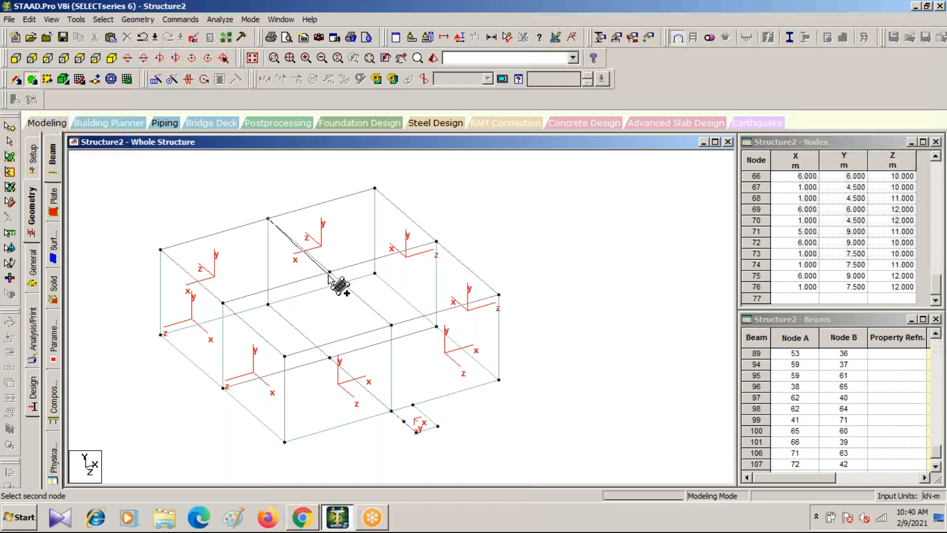
pyautogui.click(330, 271)
pyautogui.click(223, 303)
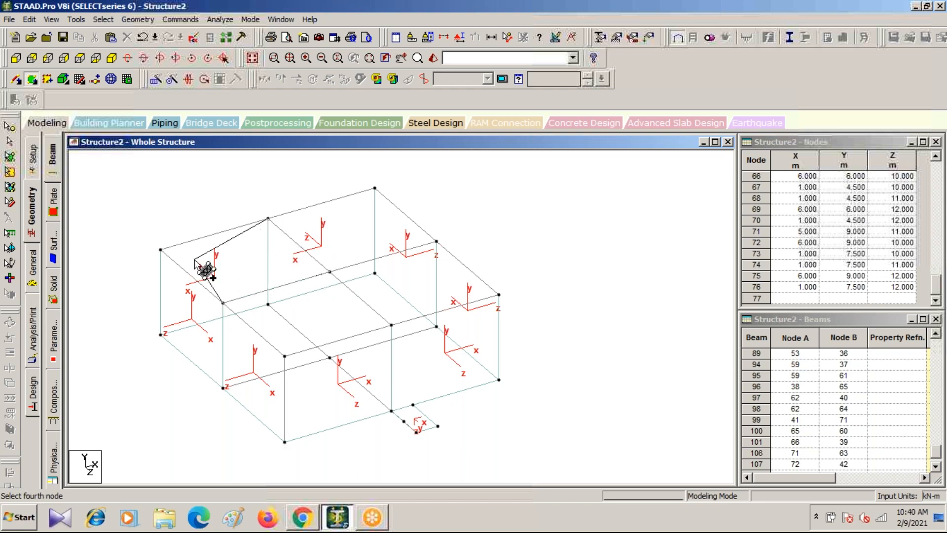
pyautogui.click(161, 250)
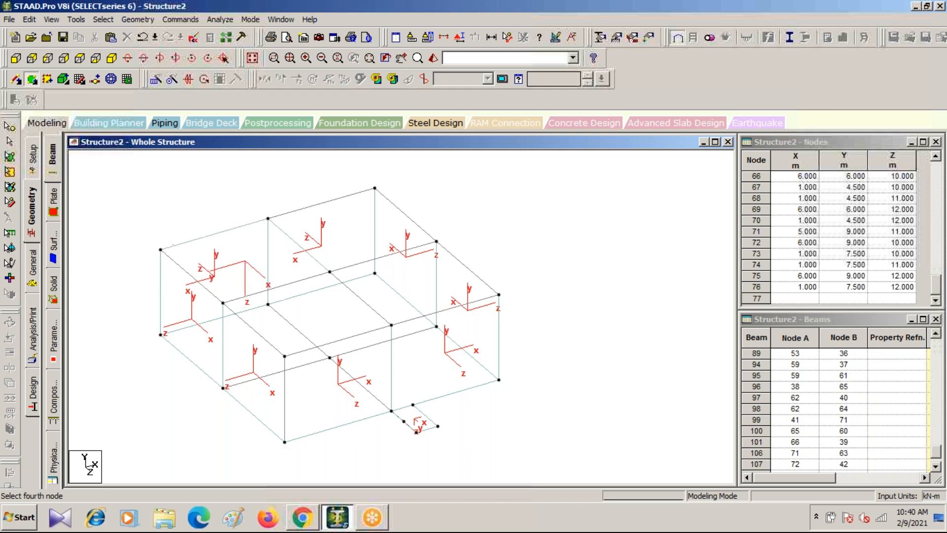
pyautogui.click(375, 188)
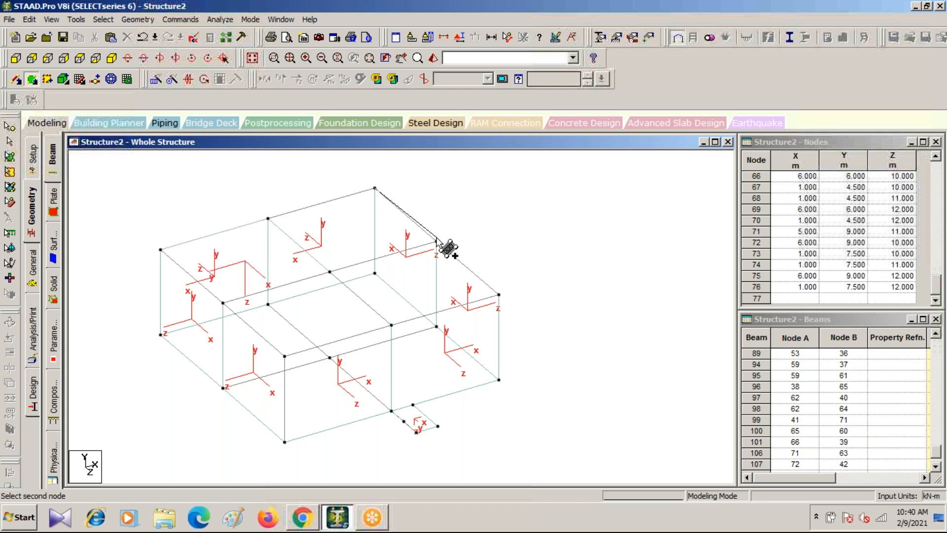
pyautogui.click(437, 242)
pyautogui.click(330, 272)
pyautogui.click(268, 218)
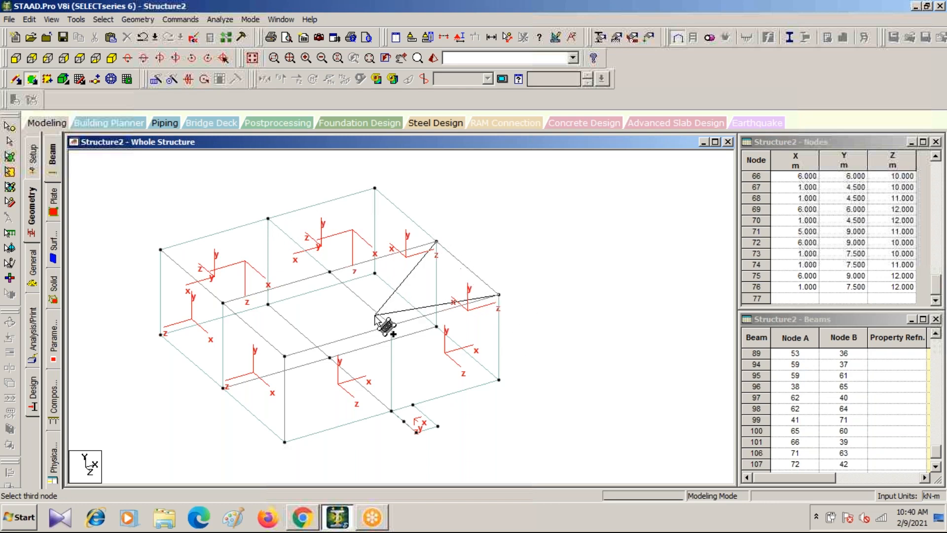
# Cover the two front roof bays of the top storey with four-node plates
pyautogui.click(393, 325)
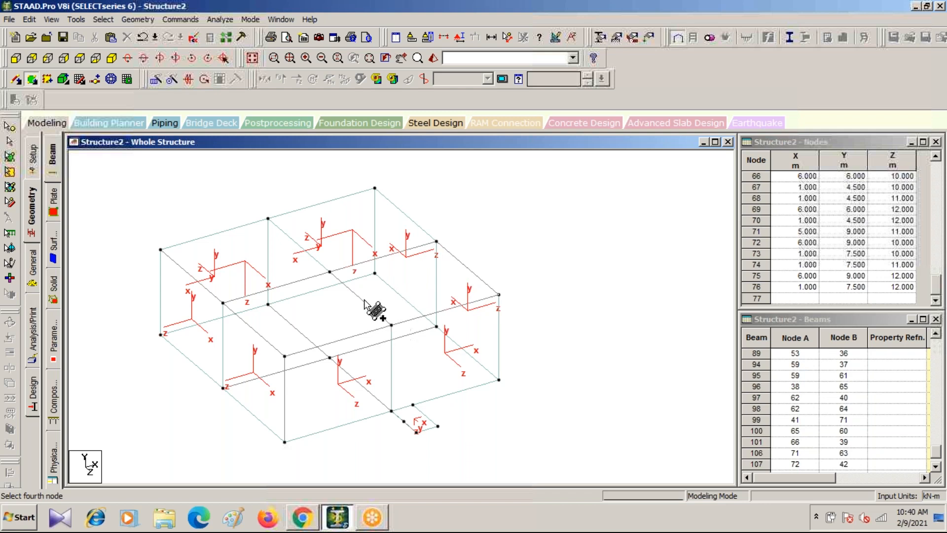
pyautogui.click(330, 273)
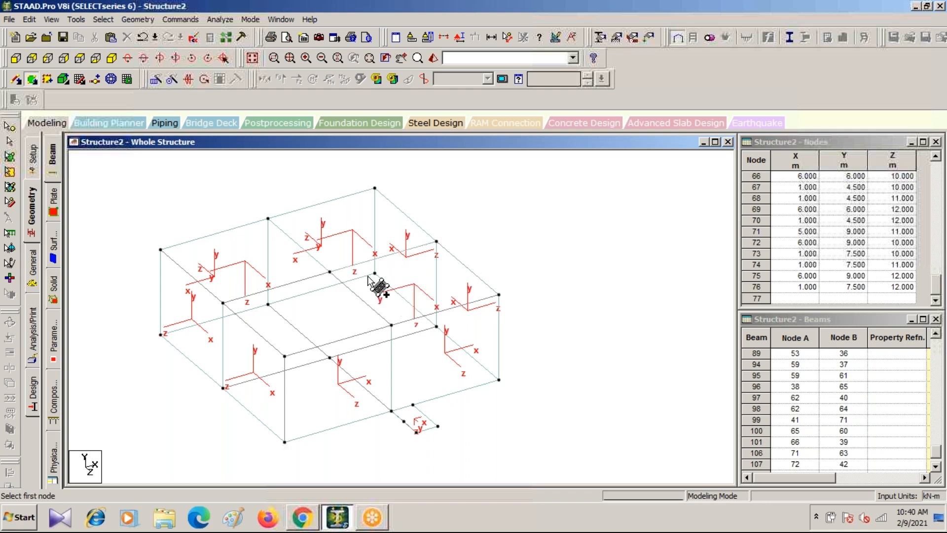
pyautogui.click(329, 271)
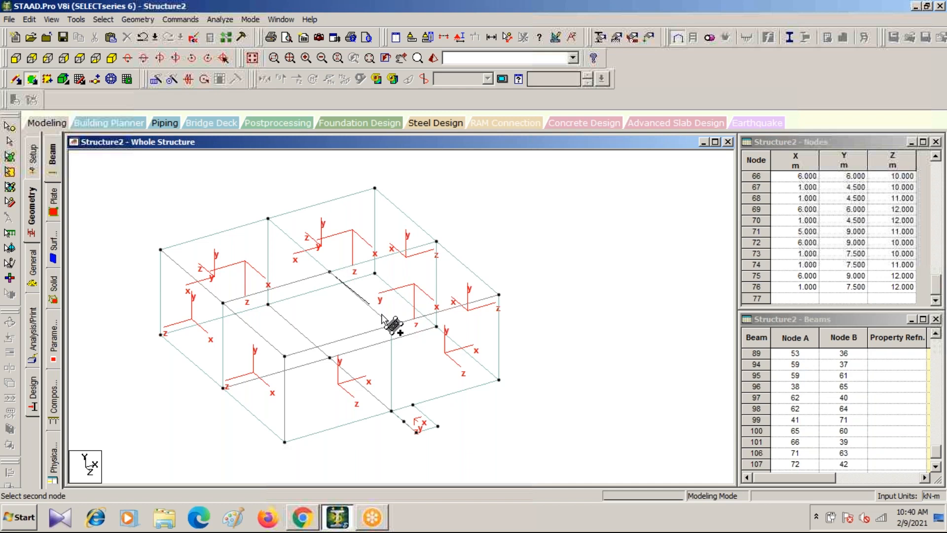
pyautogui.click(285, 356)
pyautogui.click(224, 304)
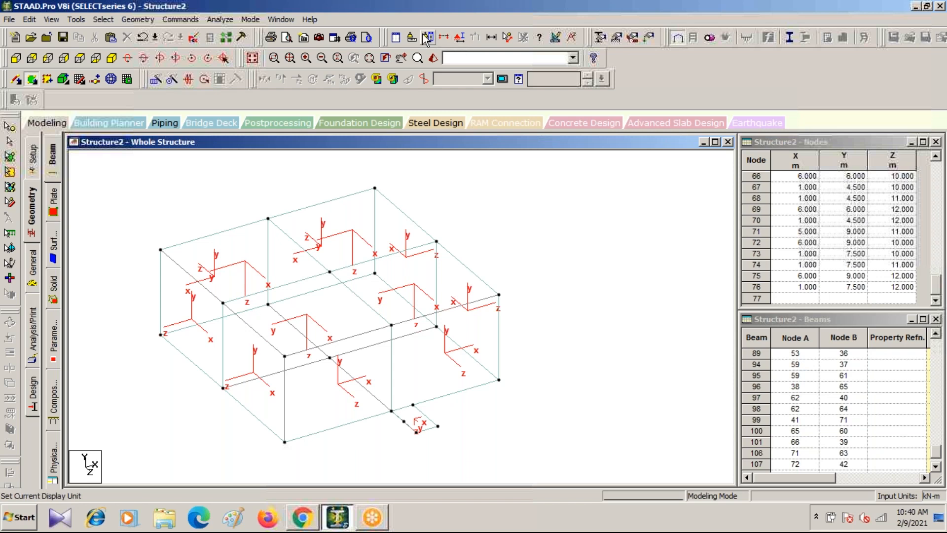
pyautogui.click(460, 38)
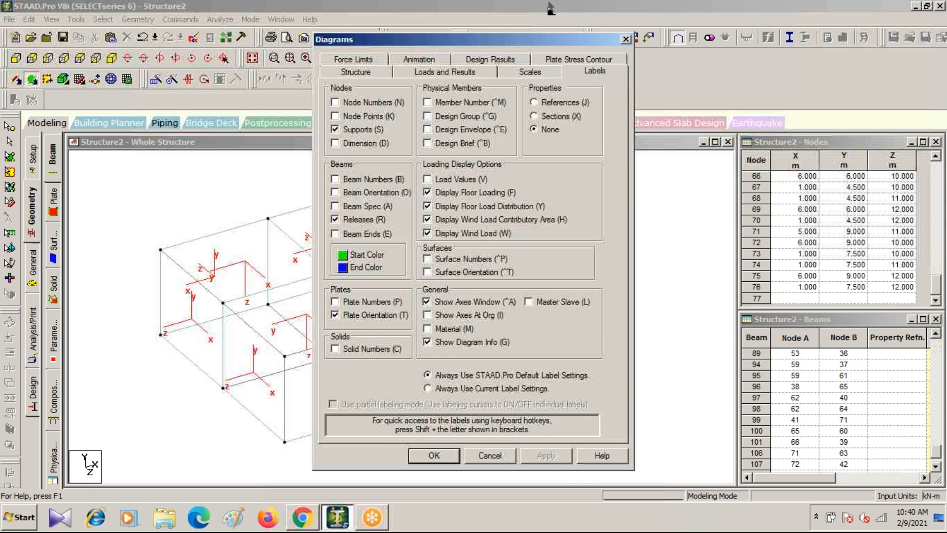
pyautogui.click(626, 39)
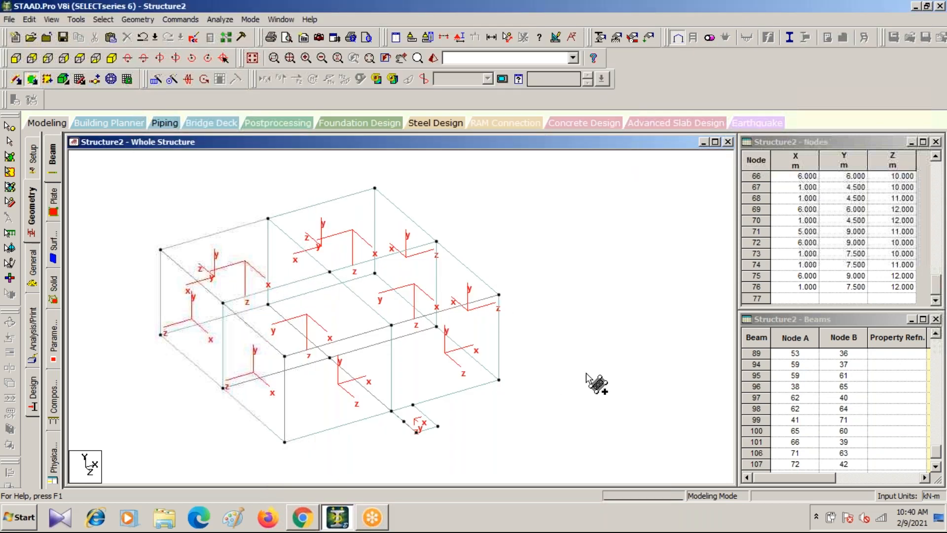
pyautogui.scroll(4, 357, 358)
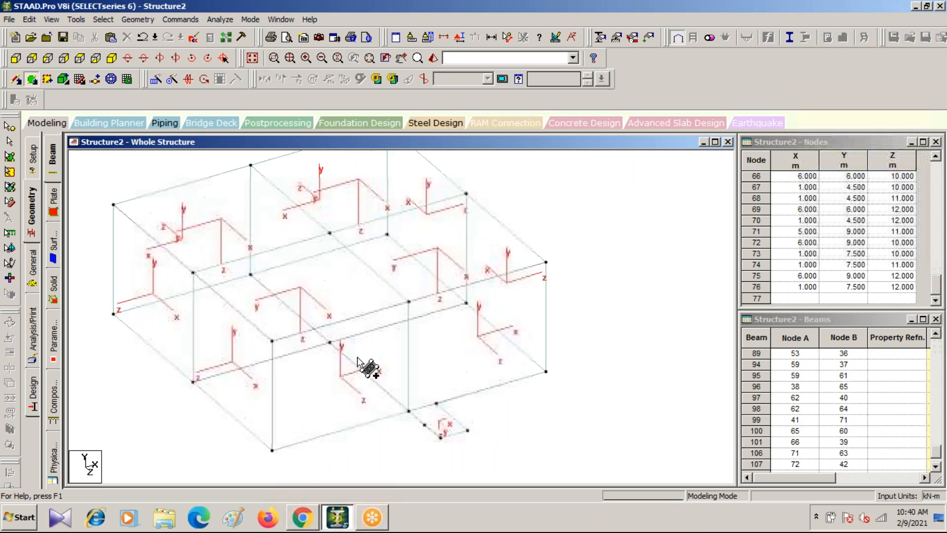
pyautogui.moveTo(357, 359); pyautogui.dragTo(358, 435, button='middle')
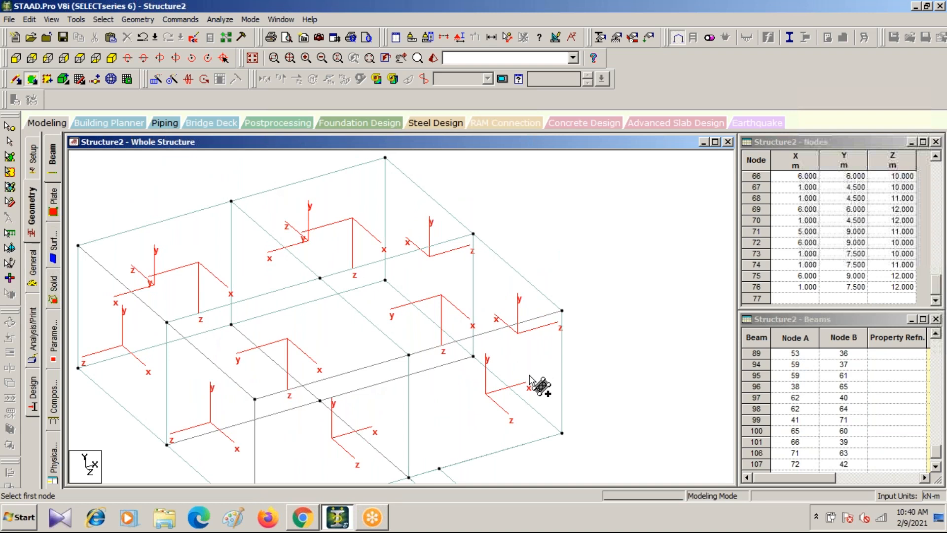
pyautogui.scroll(-3, 566, 412)
pyautogui.moveTo(566, 412); pyautogui.dragTo(551, 320, button='middle')
pyautogui.scroll(-1, 642, 422)
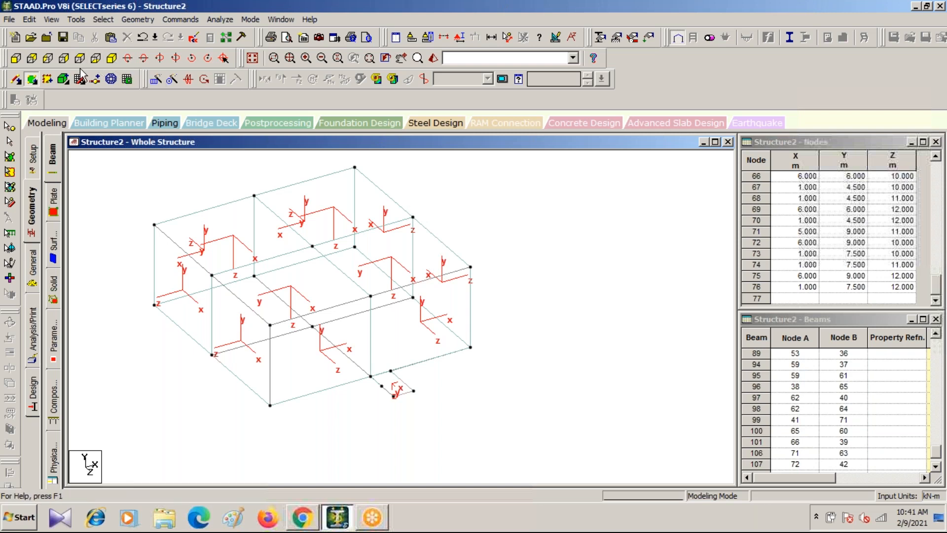
# Isolate the floor grid at the base of the top storey with a Select to View section in front view, and show it in isometric
pyautogui.click(16, 58)
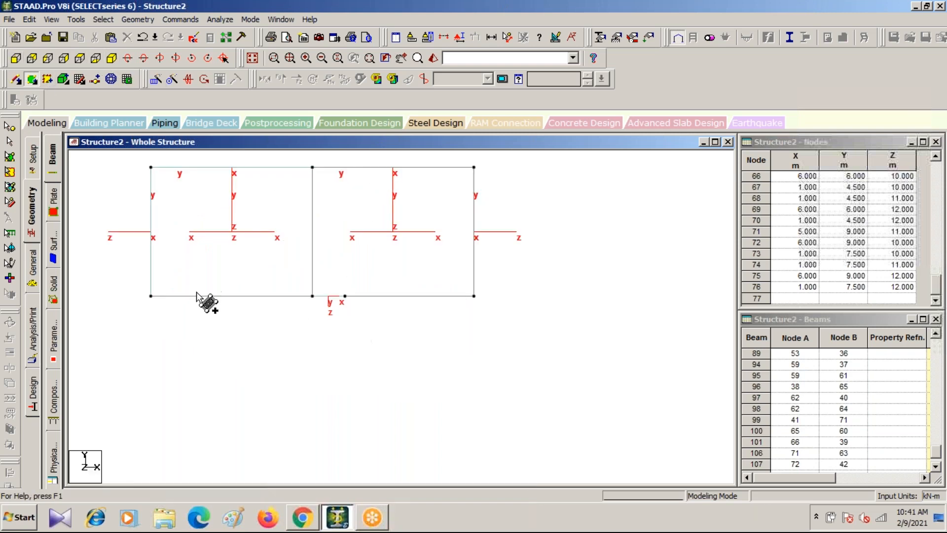
pyautogui.click(443, 38)
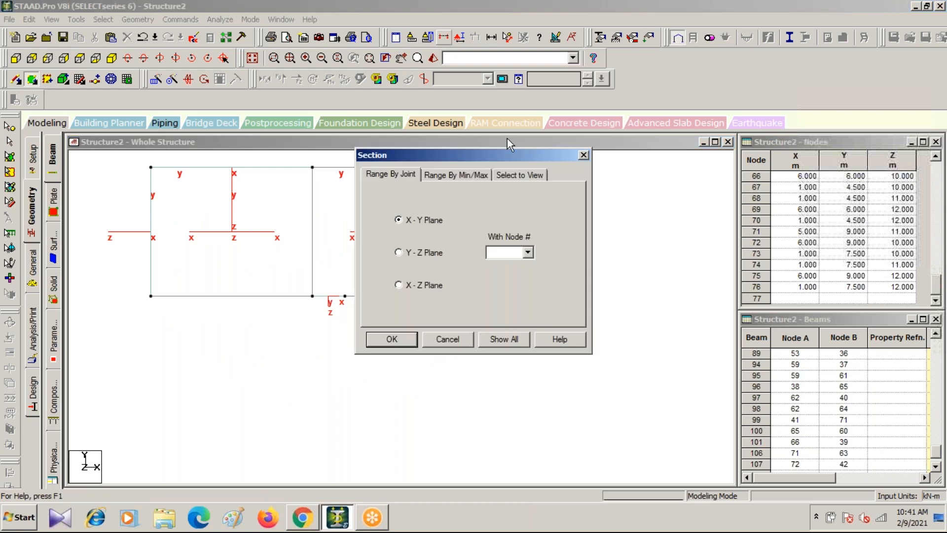
pyautogui.click(522, 175)
pyautogui.click(390, 339)
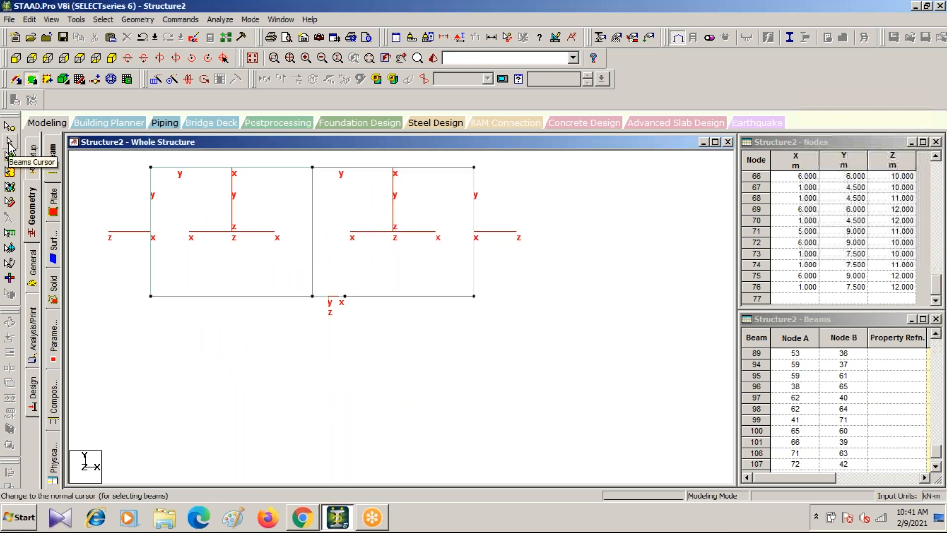
pyautogui.click(10, 141)
pyautogui.moveTo(136, 280); pyautogui.dragTo(502, 330)
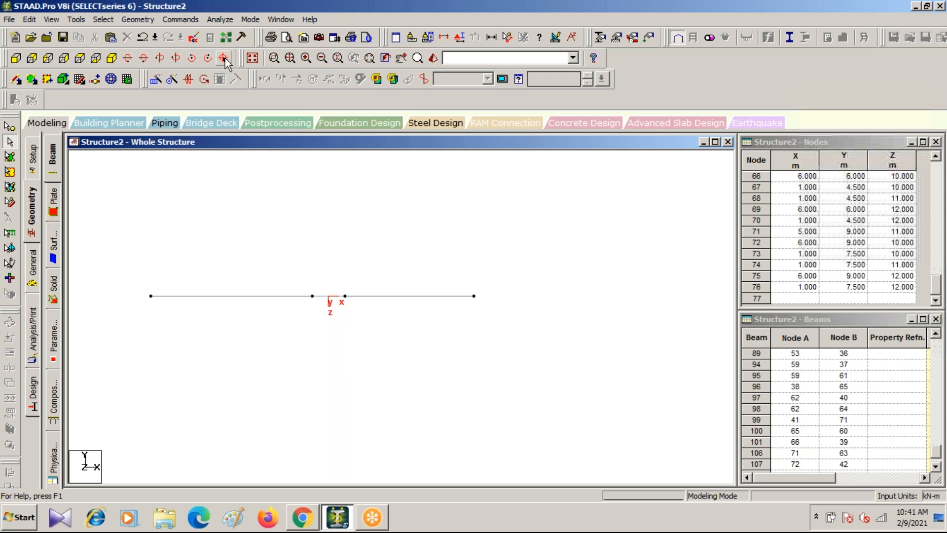
pyautogui.click(113, 58)
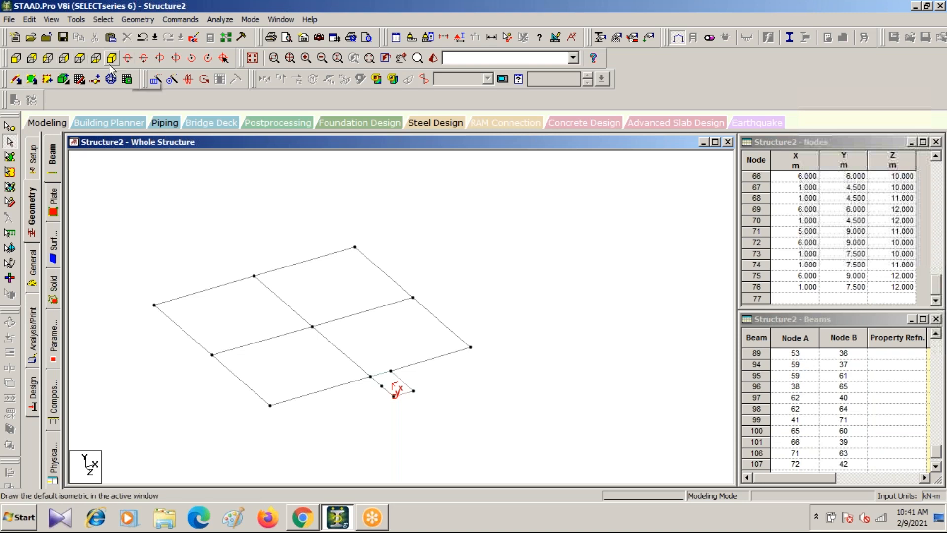
# Cover the two rear bays of the isolated floor grid with four-node plates
pyautogui.click(31, 80)
pyautogui.click(155, 305)
pyautogui.click(255, 276)
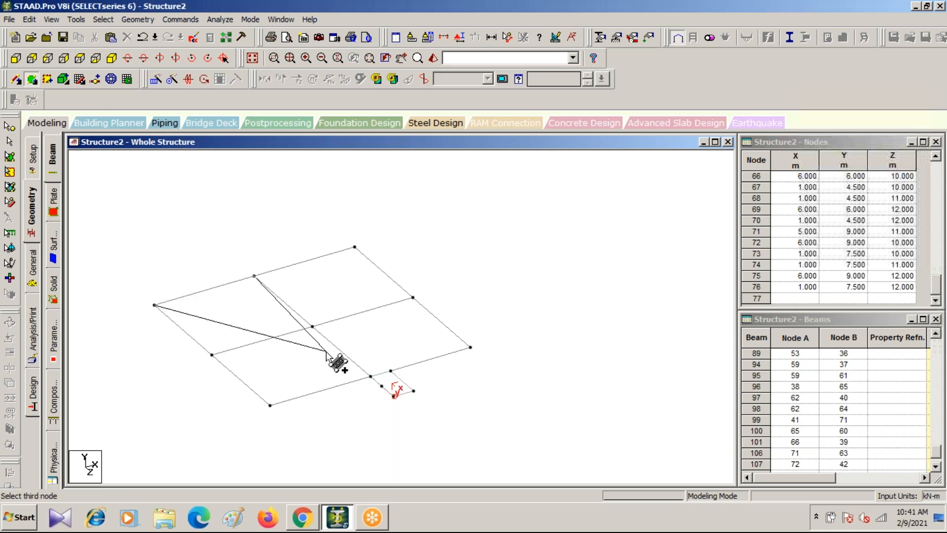
pyautogui.click(313, 326)
pyautogui.click(213, 355)
pyautogui.click(254, 275)
pyautogui.click(355, 247)
pyautogui.click(413, 297)
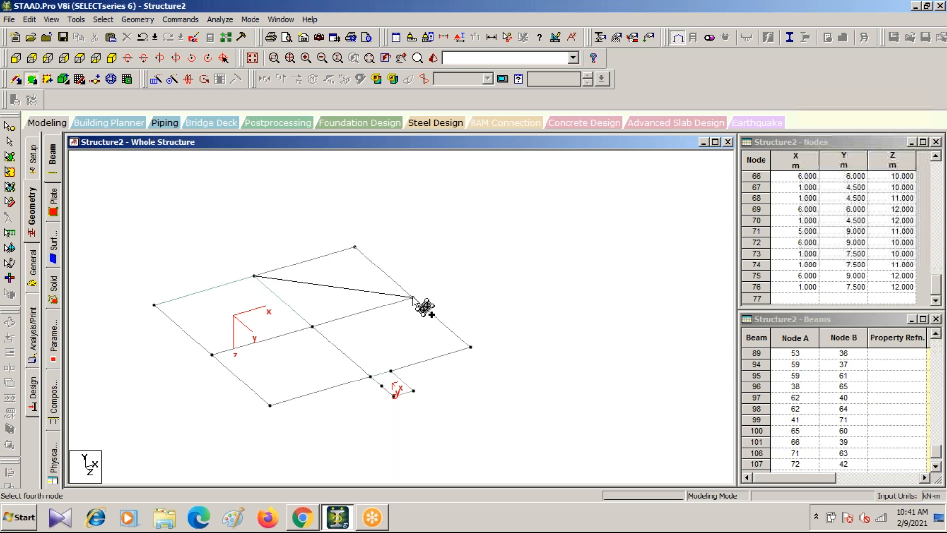
pyautogui.click(312, 326)
# Cover the two front bays of the isolated floor grid with four-node plates
pyautogui.click(312, 326)
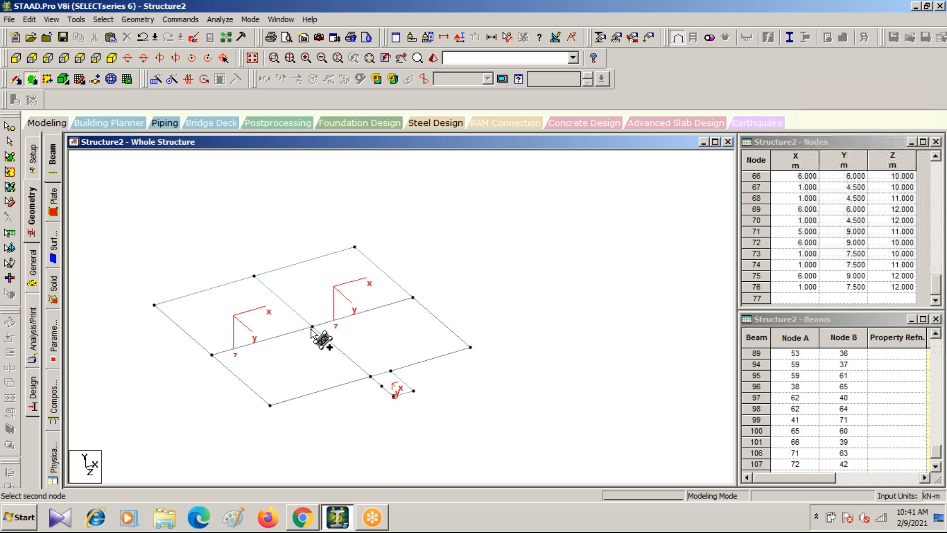
pyautogui.click(470, 347)
pyautogui.click(470, 347)
pyautogui.click(370, 376)
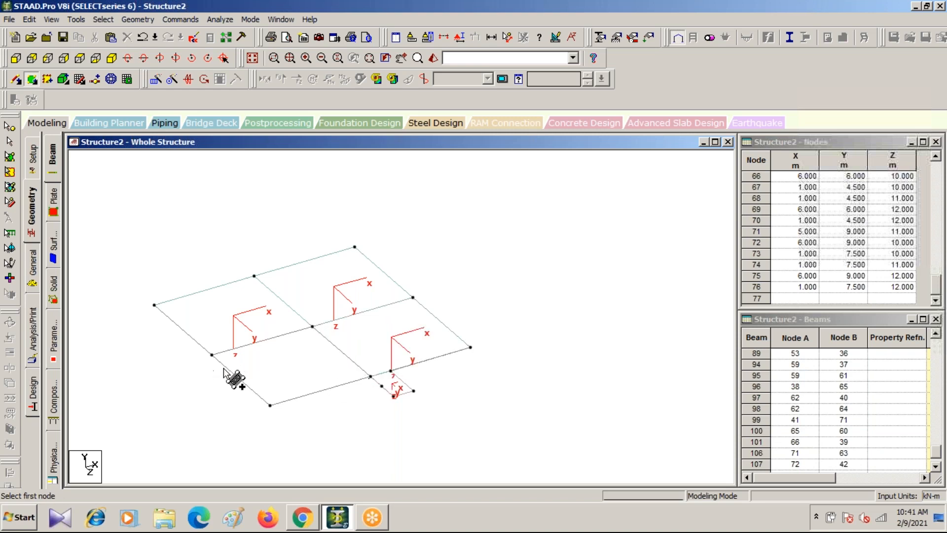
pyautogui.click(211, 354)
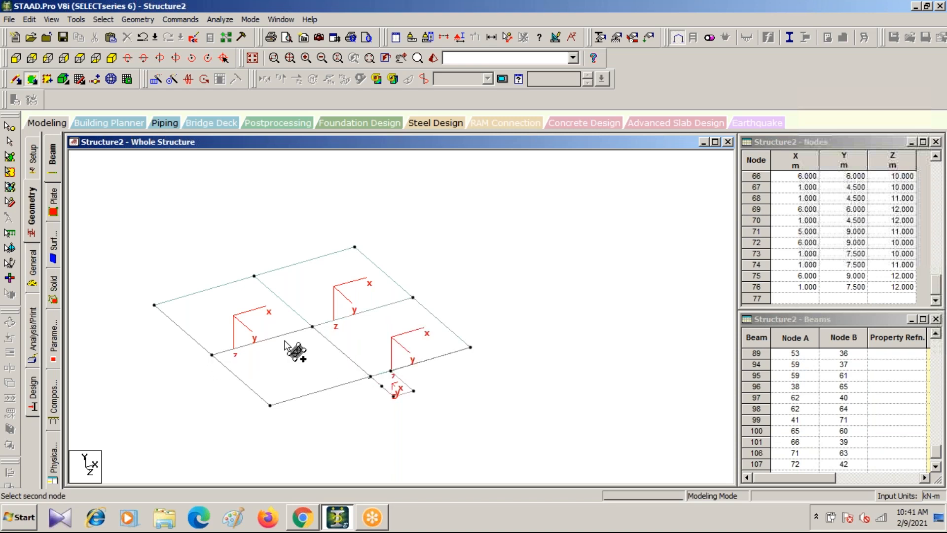
pyautogui.click(312, 326)
pyautogui.click(371, 377)
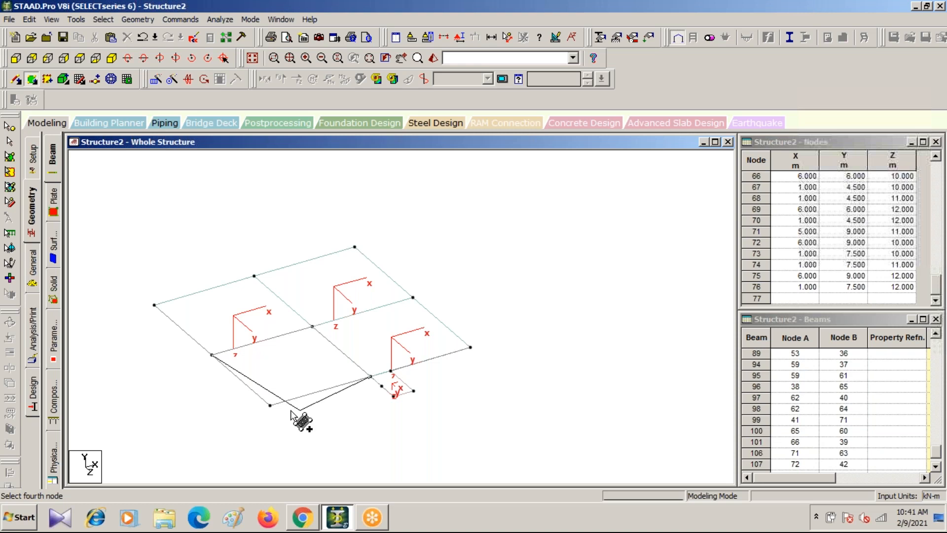
pyautogui.click(270, 405)
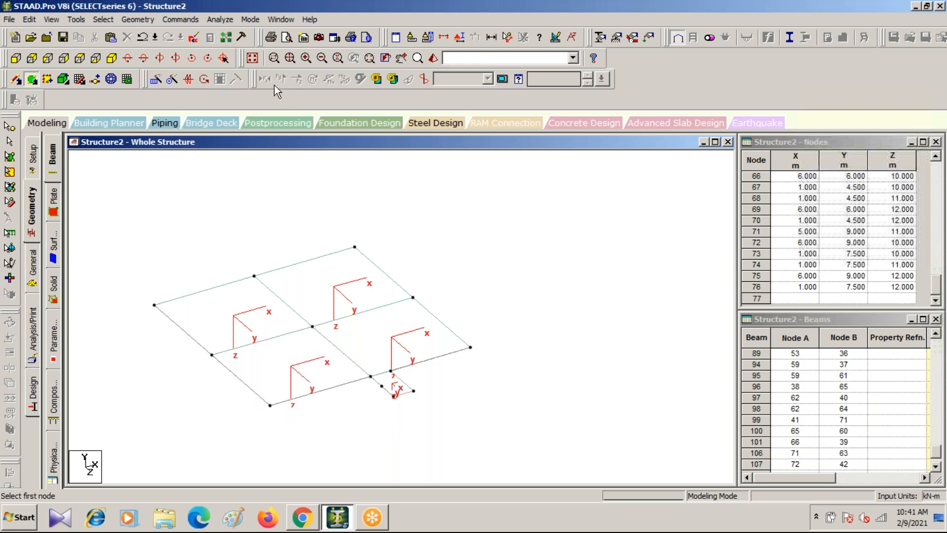
# Display the whole structure again and turn off the plate local axes
pyautogui.click(253, 59)
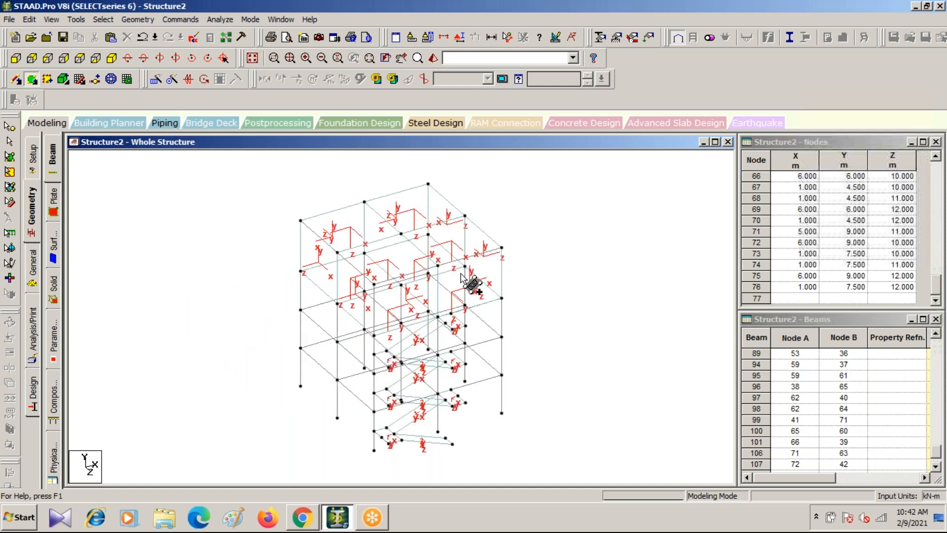
pyautogui.click(458, 40)
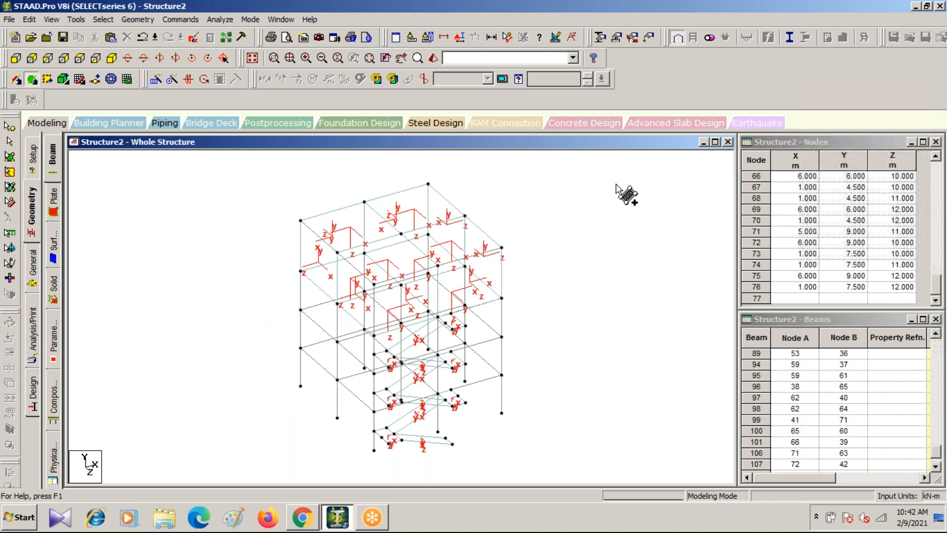
pyautogui.hotkey('shift', 't')
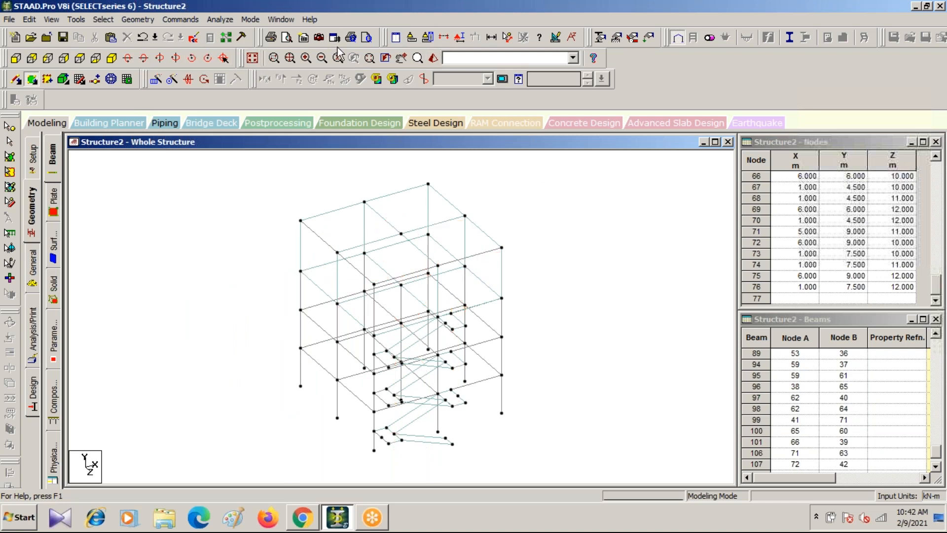
# Examine the top-storey enclosure and the plate staircase in a rotated 3D rendered view, then close that view
pyautogui.click(435, 58)
pyautogui.moveTo(652, 372); pyautogui.dragTo(593, 352)
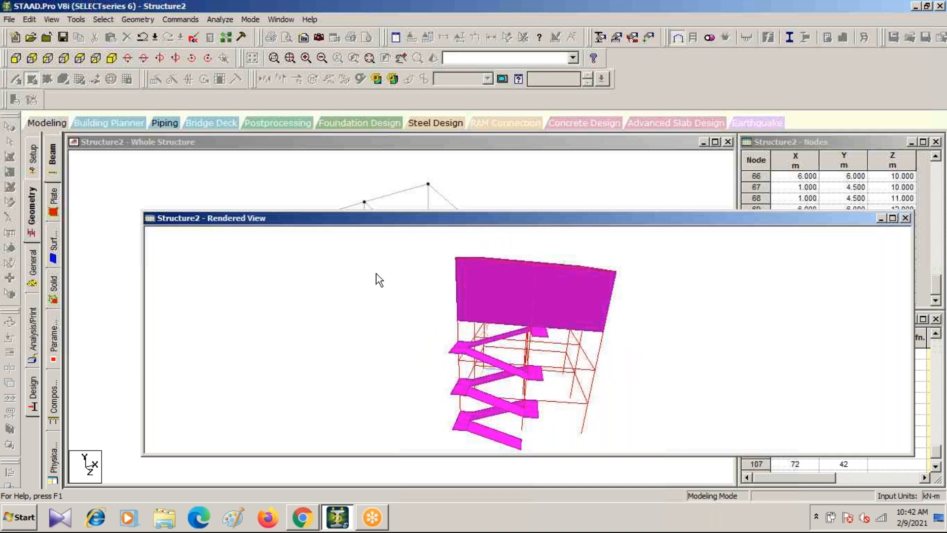
pyautogui.moveTo(323, 313); pyautogui.dragTo(407, 307)
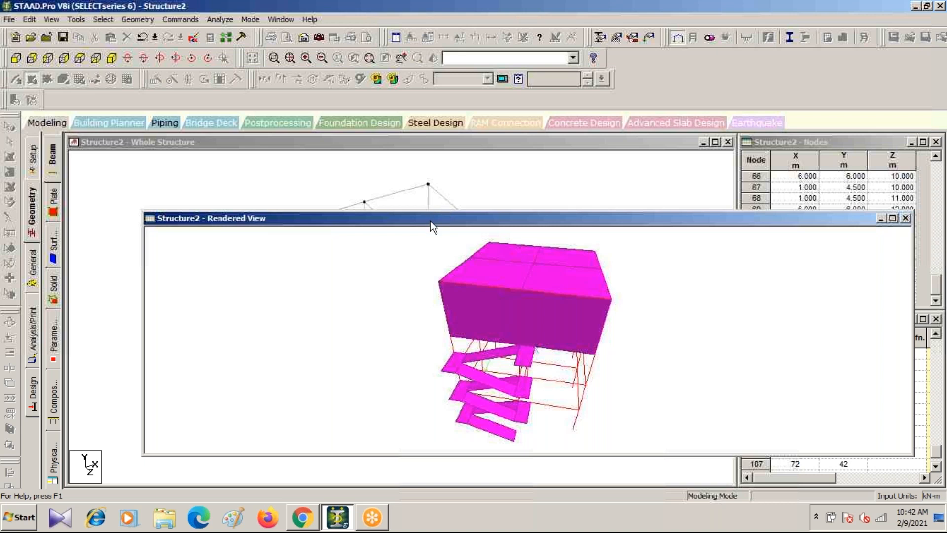
pyautogui.moveTo(431, 218); pyautogui.dragTo(65, 312)
pyautogui.click(541, 311)
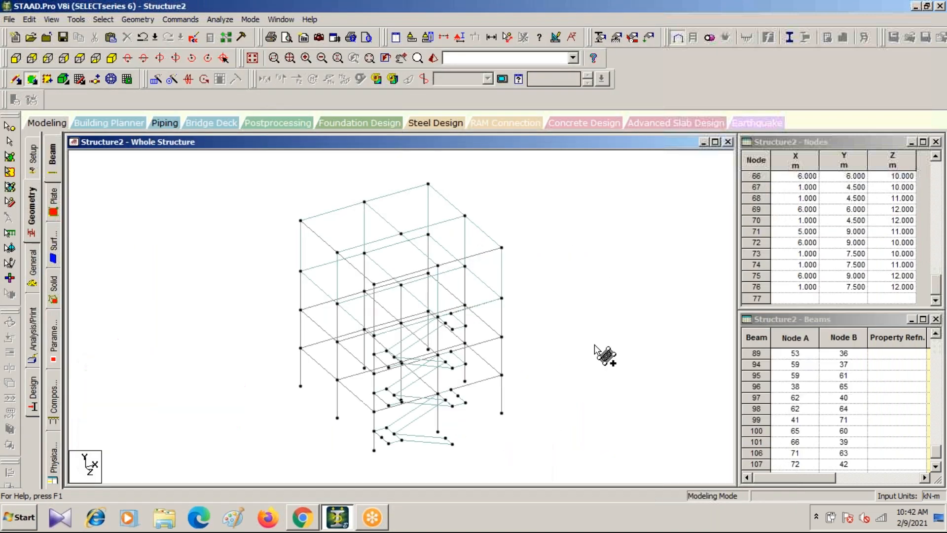
pyautogui.moveTo(533, 356); pyautogui.dragTo(641, 348)
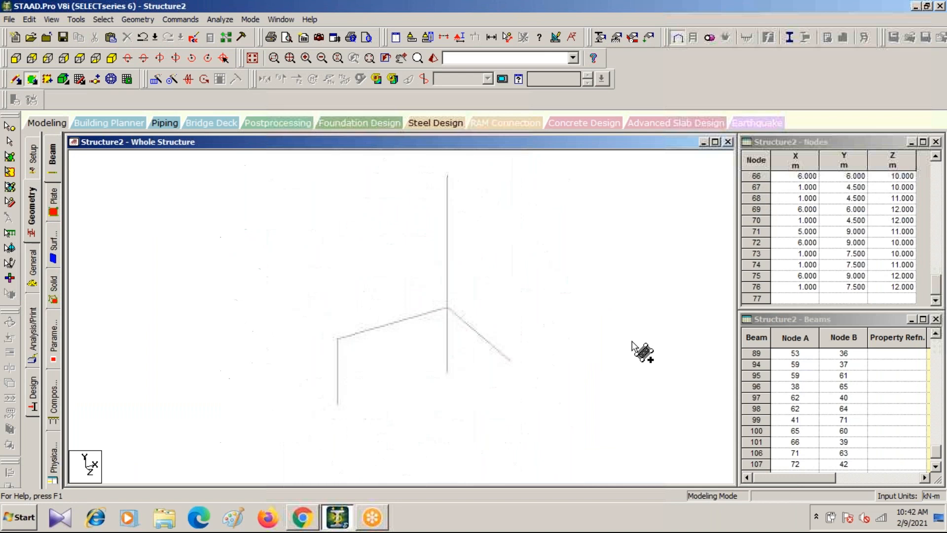
pyautogui.moveTo(641, 349); pyautogui.dragTo(482, 369, button='middle')
pyautogui.scroll(-2, 482, 369)
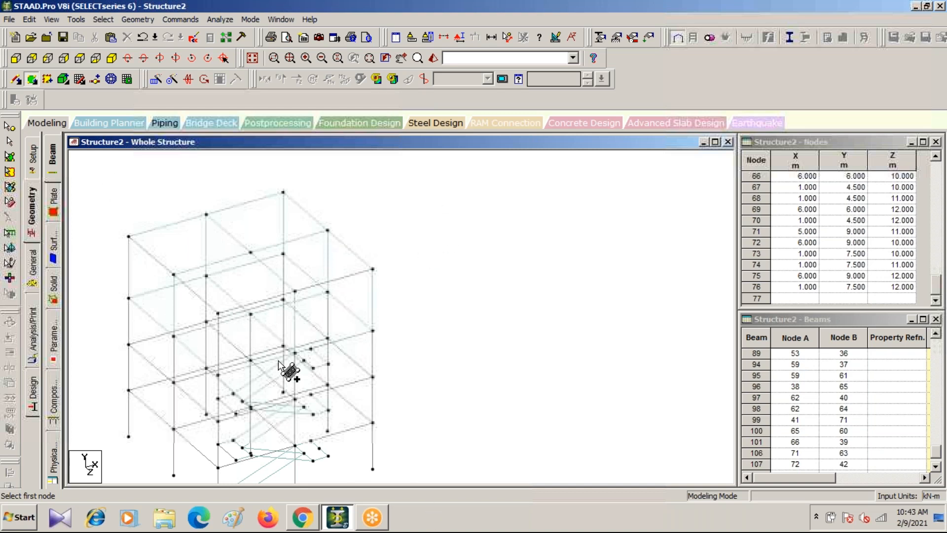
pyautogui.scroll(-2, 436, 360)
pyautogui.moveTo(436, 360); pyautogui.dragTo(494, 320, button='middle')
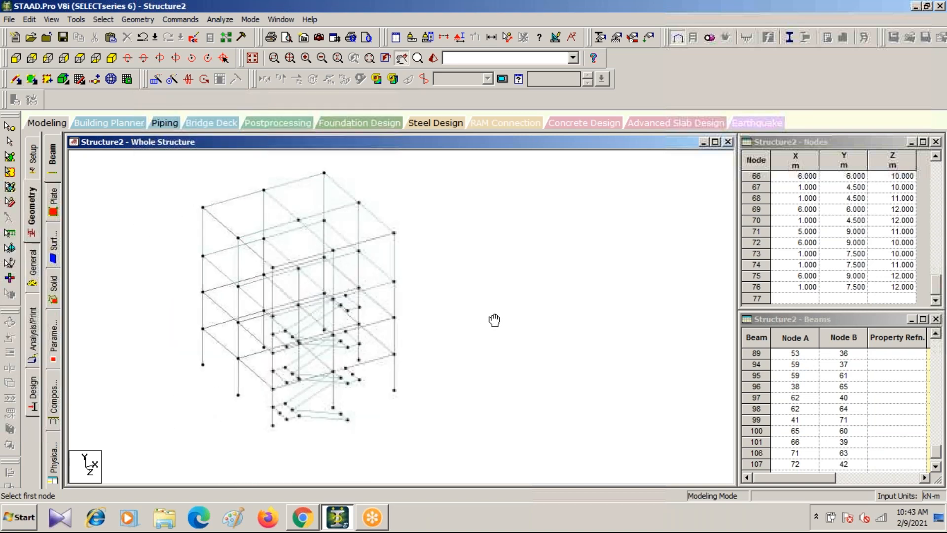
# Open the general section properties for the whole structure and save the modified model
pyautogui.click(34, 272)
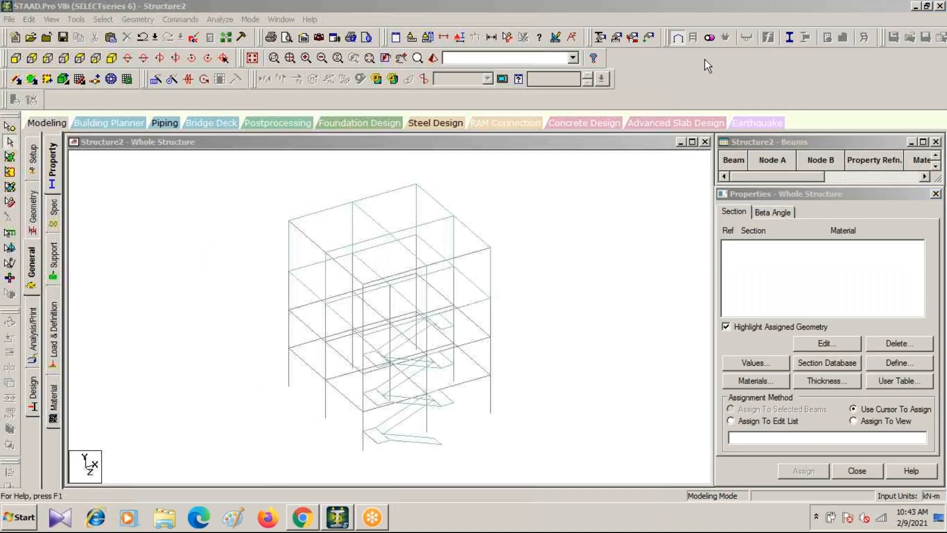
pyautogui.click(789, 367)
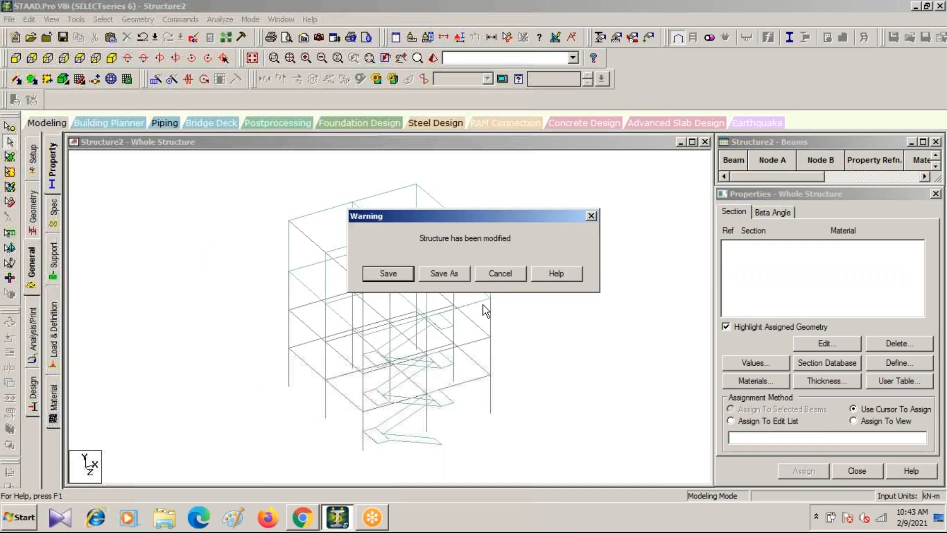
pyautogui.click(388, 273)
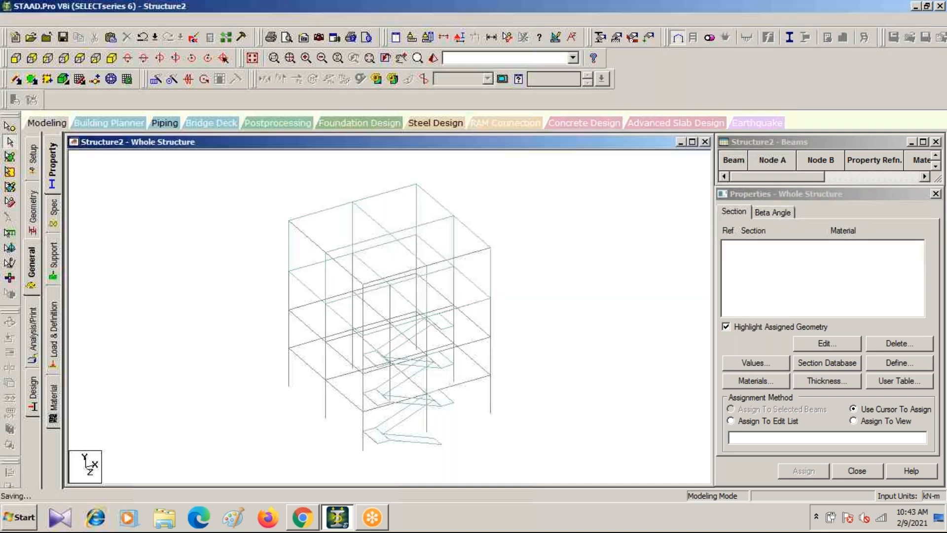
# Define a rectangular concrete section with YD 0.4 m and ZD 0.3 m
pyautogui.click(900, 360)
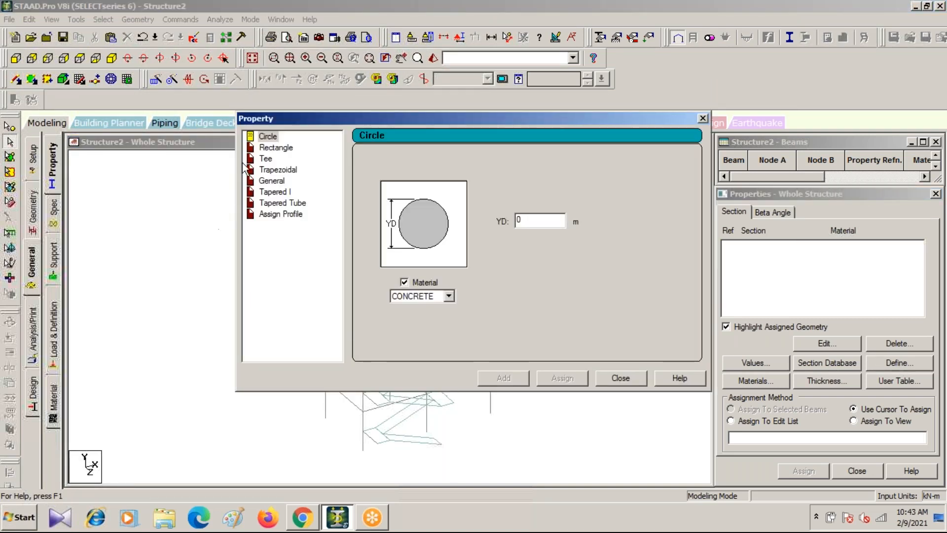
pyautogui.click(276, 147)
pyautogui.press('Tab')
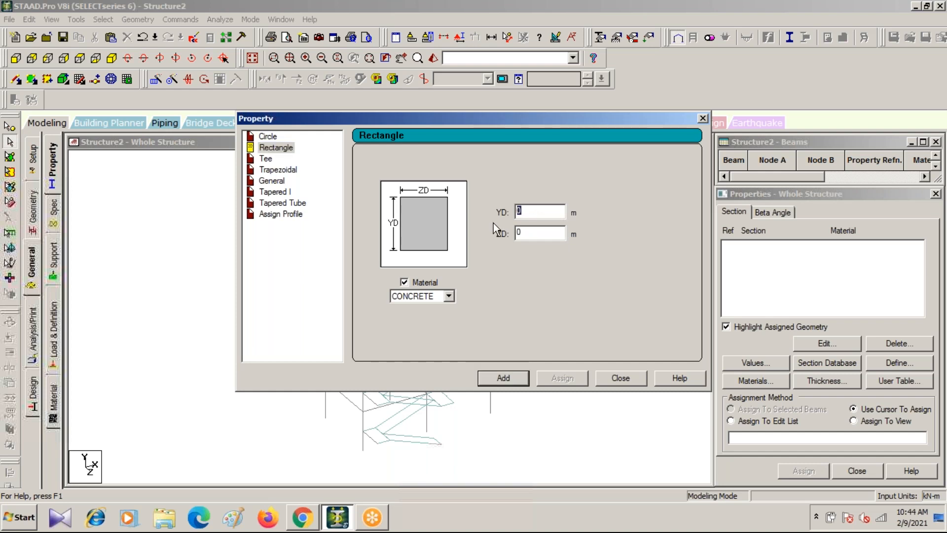
pyautogui.write('.4')
pyautogui.doubleClick(523, 232)
pyautogui.write('.3')
pyautogui.click(509, 383)
# Add a second rectangular concrete section with YD 0.3 m and ZD 0.3 m, and finish defining sections
pyautogui.moveTo(528, 209); pyautogui.dragTo(507, 210)
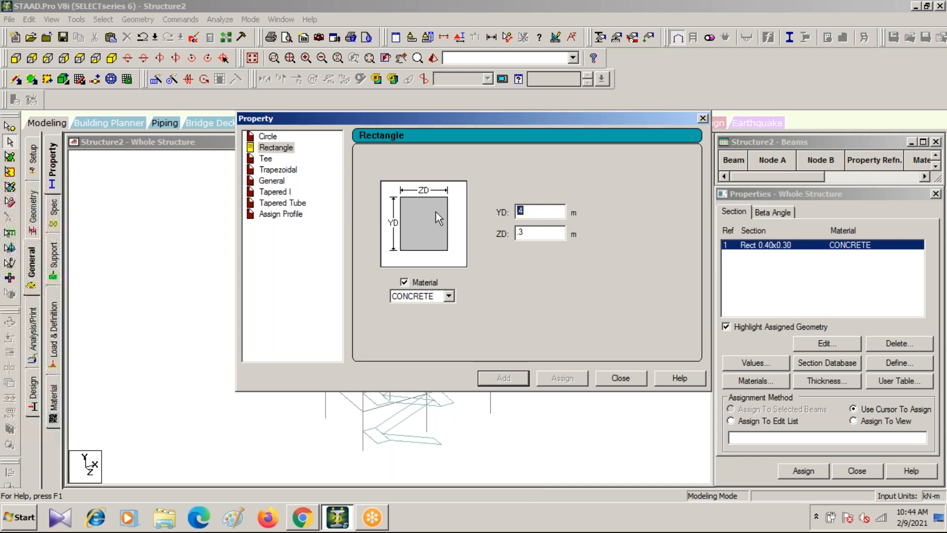
pyautogui.write('.3')
pyautogui.click(513, 374)
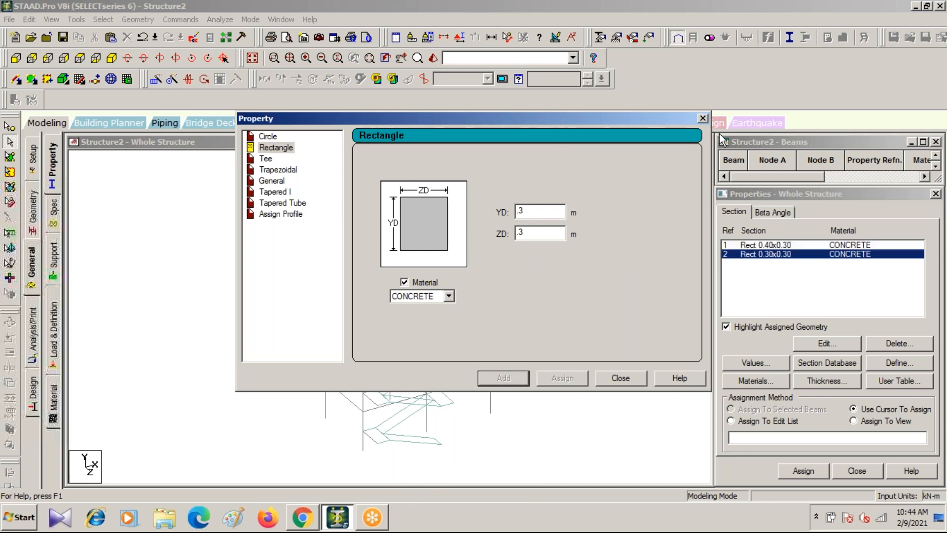
pyautogui.click(703, 118)
# Assign the Rect 0.40x0.30 section to all columns by selecting the beams parallel to Y
pyautogui.click(755, 245)
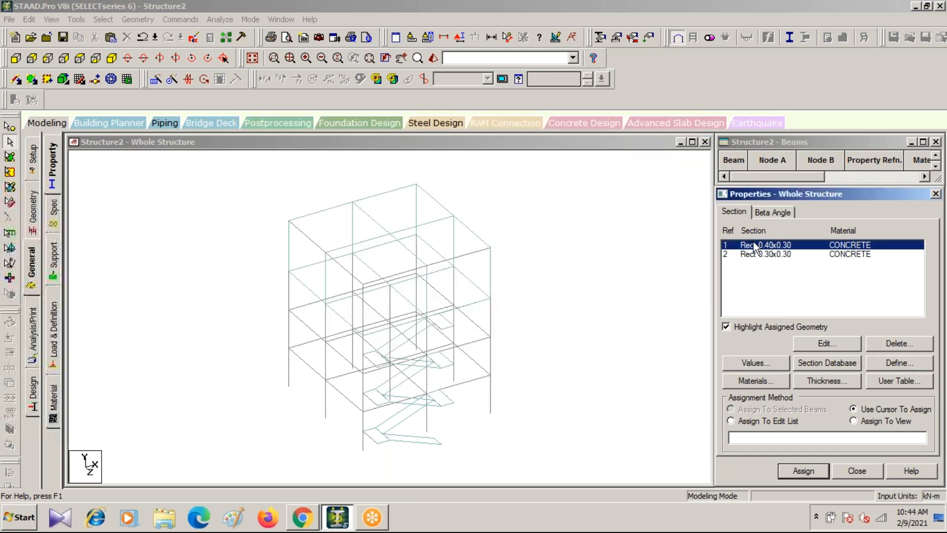
pyautogui.click(104, 19)
pyautogui.moveTo(172, 256)
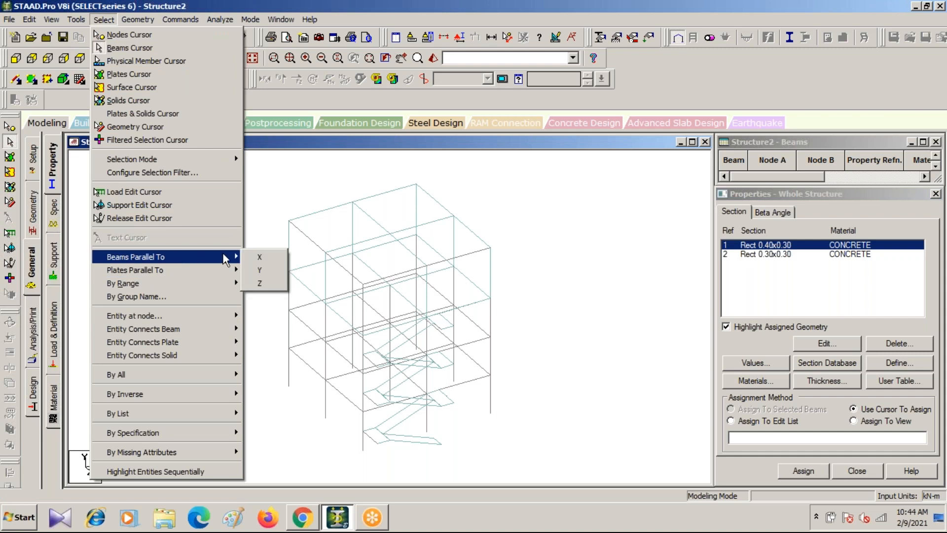
pyautogui.click(261, 271)
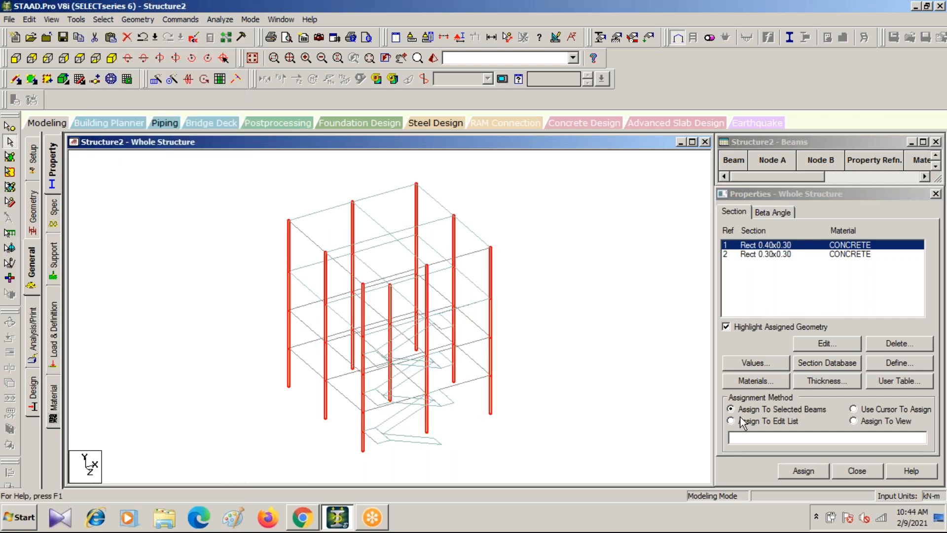
pyautogui.click(807, 471)
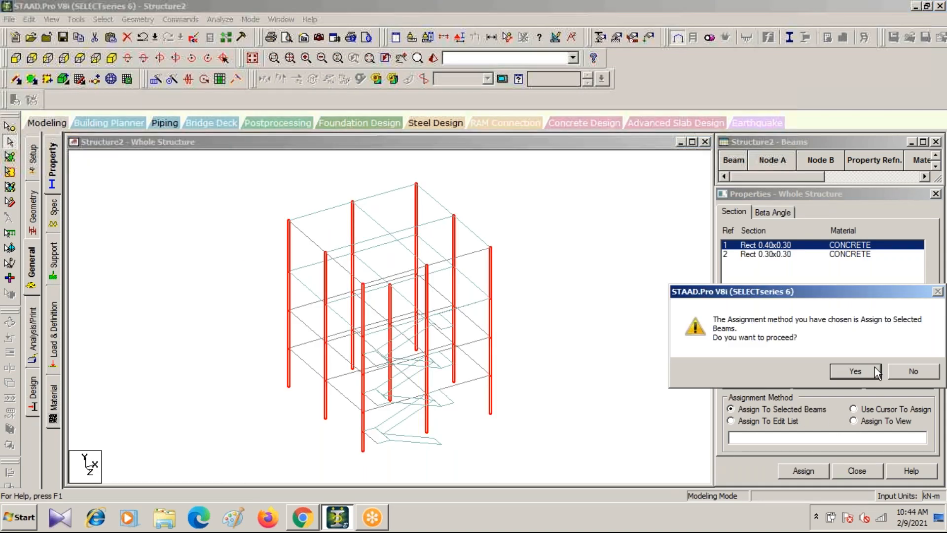
pyautogui.click(856, 371)
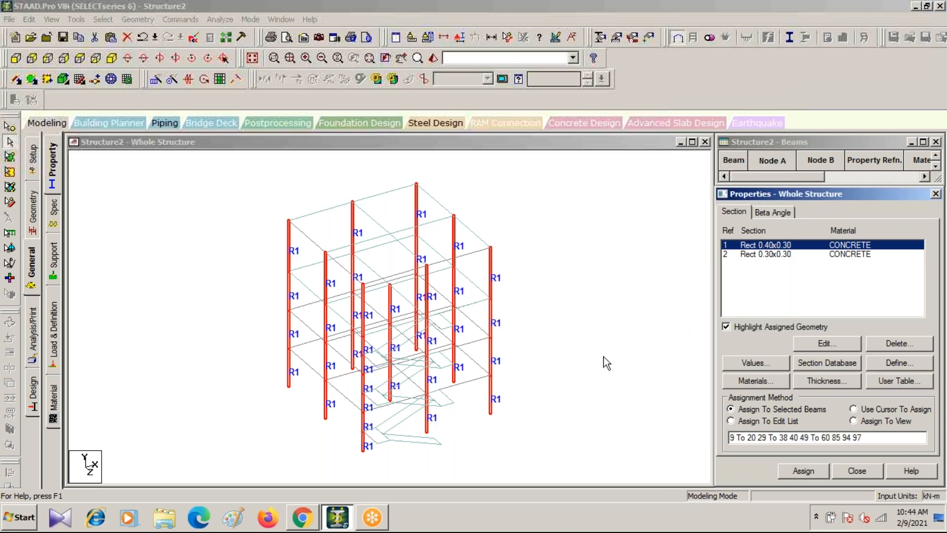
# Assign the Rect 0.30x0.30 section to all beams parallel to X and Z, and clear the selection
pyautogui.click(784, 254)
pyautogui.click(121, 194)
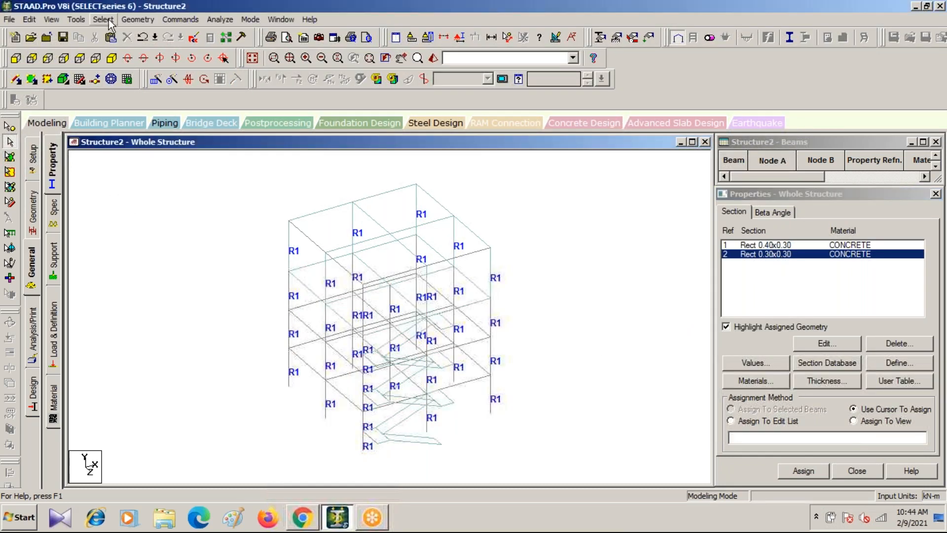
pyautogui.click(105, 20)
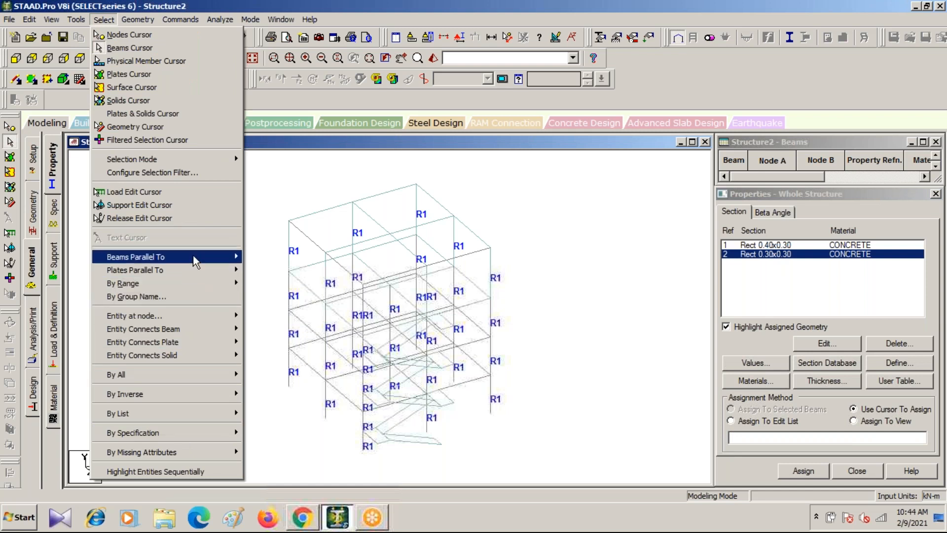
pyautogui.moveTo(215, 260)
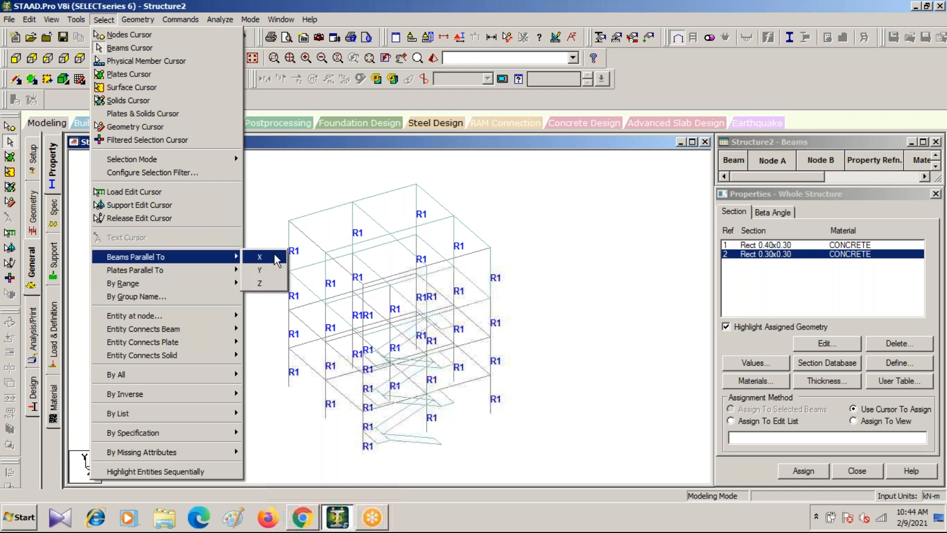
pyautogui.click(274, 257)
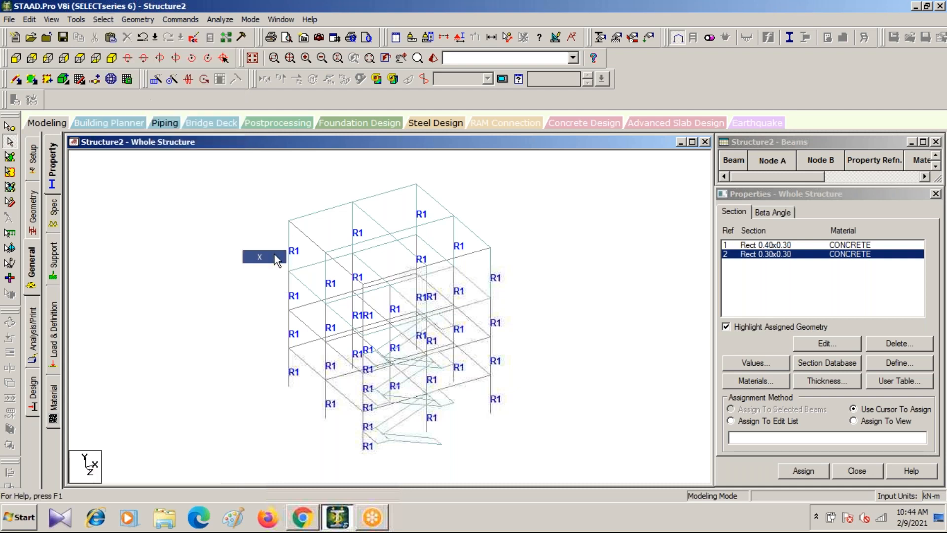
pyautogui.click(103, 19)
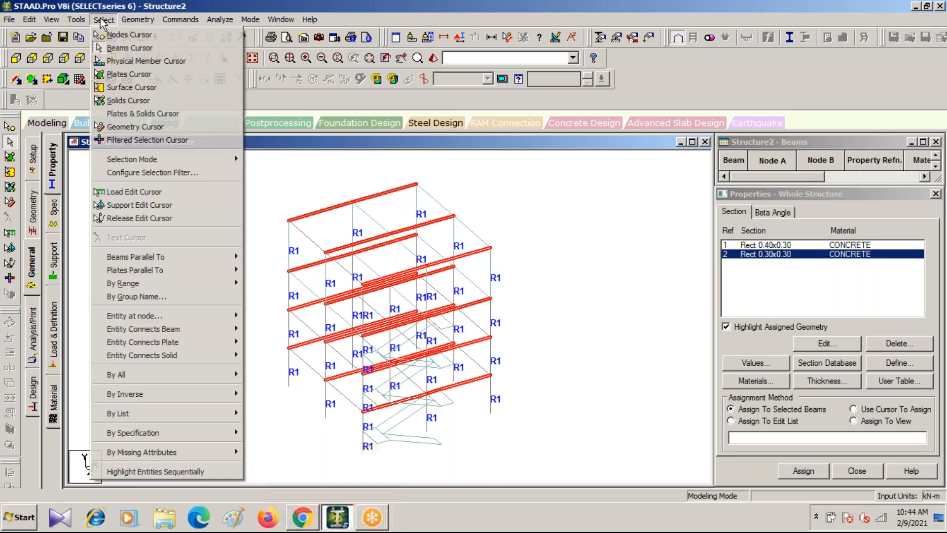
pyautogui.moveTo(232, 256)
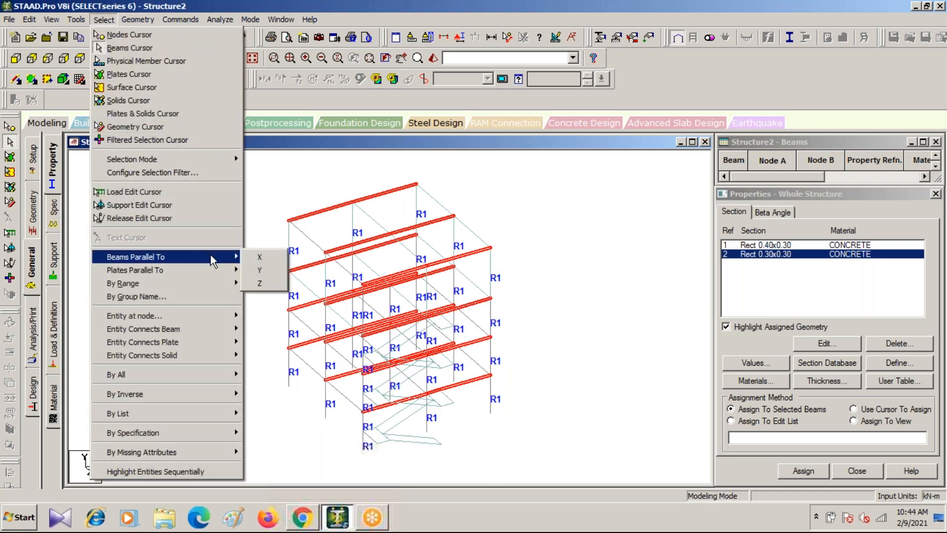
pyautogui.click(264, 283)
pyautogui.click(800, 470)
pyautogui.press('Return')
pyautogui.click(529, 426)
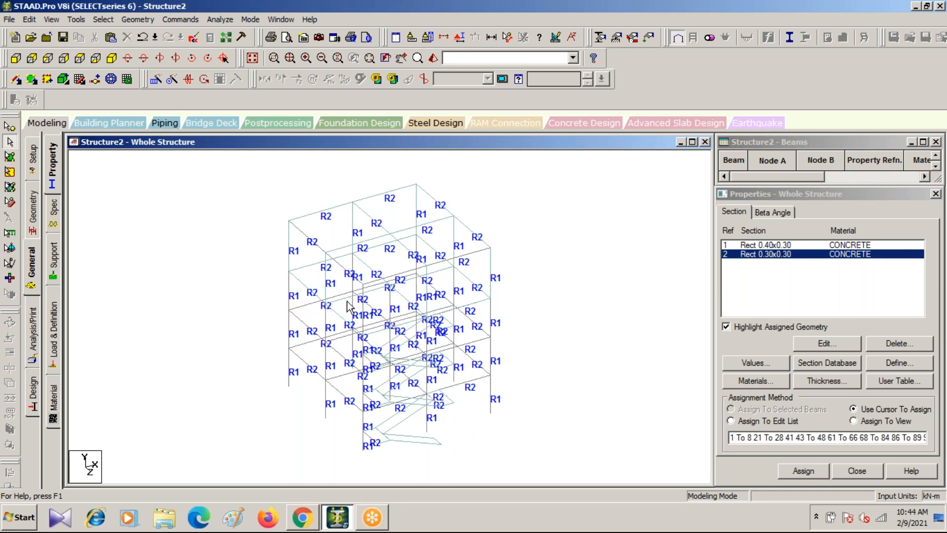
# Inspect the whole structure in a rotated 3D rendering, and close the rendered view
pyautogui.click(433, 60)
pyautogui.moveTo(441, 425); pyautogui.dragTo(422, 362)
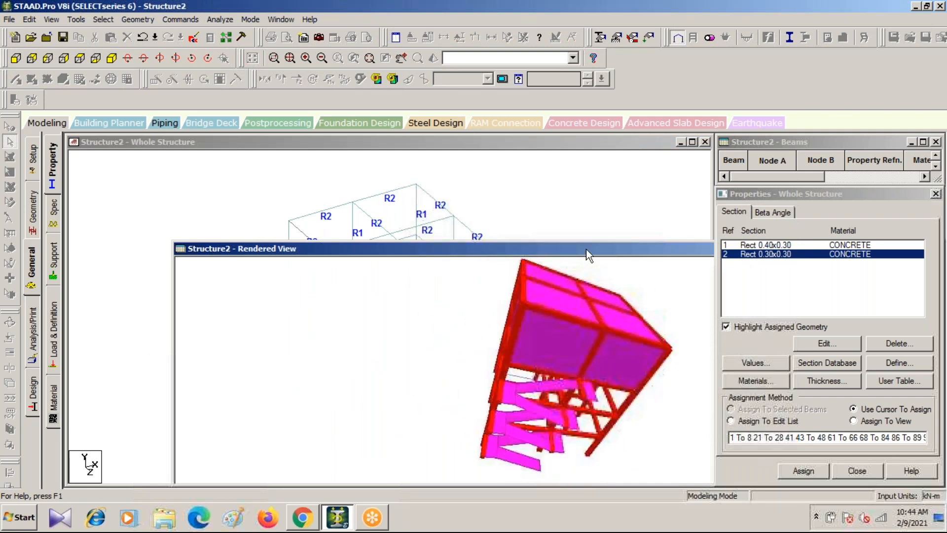
pyautogui.moveTo(586, 244); pyautogui.dragTo(420, 332)
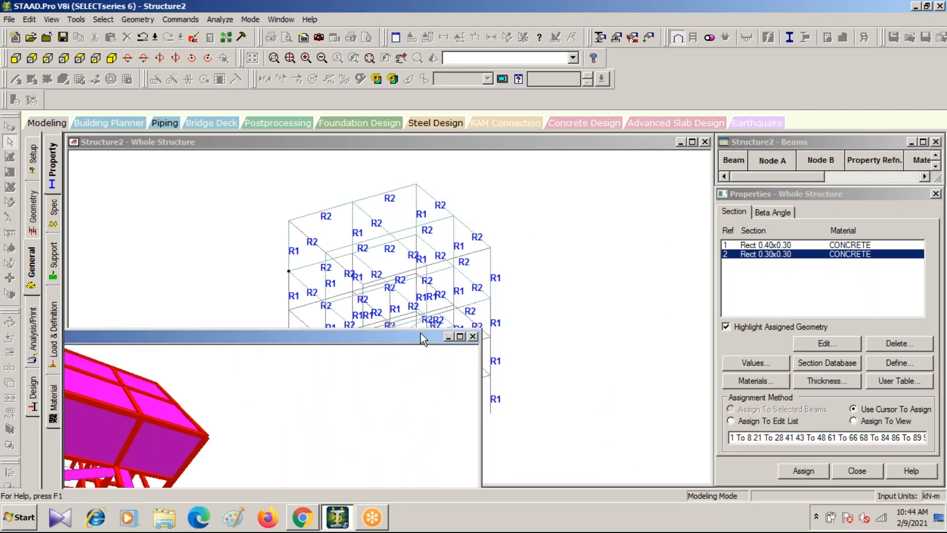
pyautogui.click(472, 337)
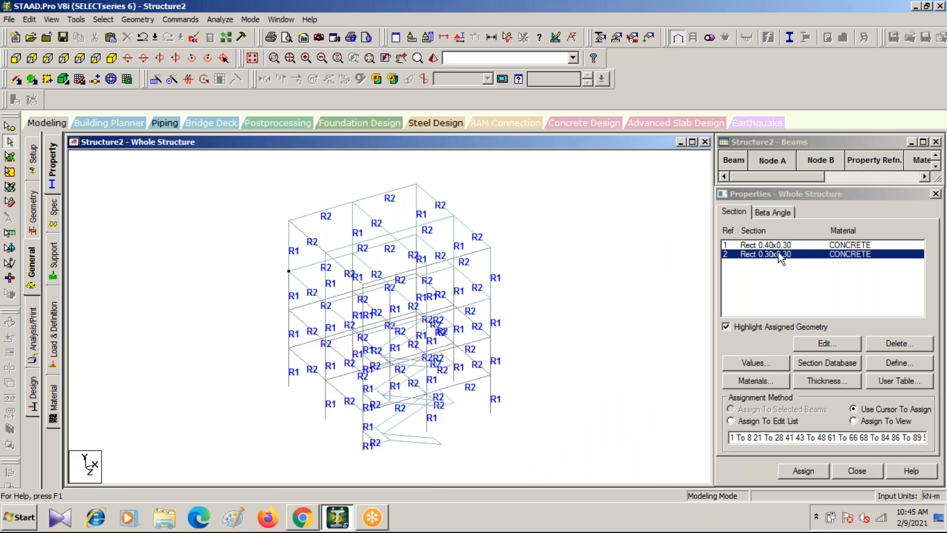
# Define a concrete plate element thickness of 0.2 m at all four nodes and finish defining thicknesses
pyautogui.click(828, 381)
pyautogui.moveTo(587, 204); pyautogui.dragTo(500, 204)
pyautogui.write('.2')
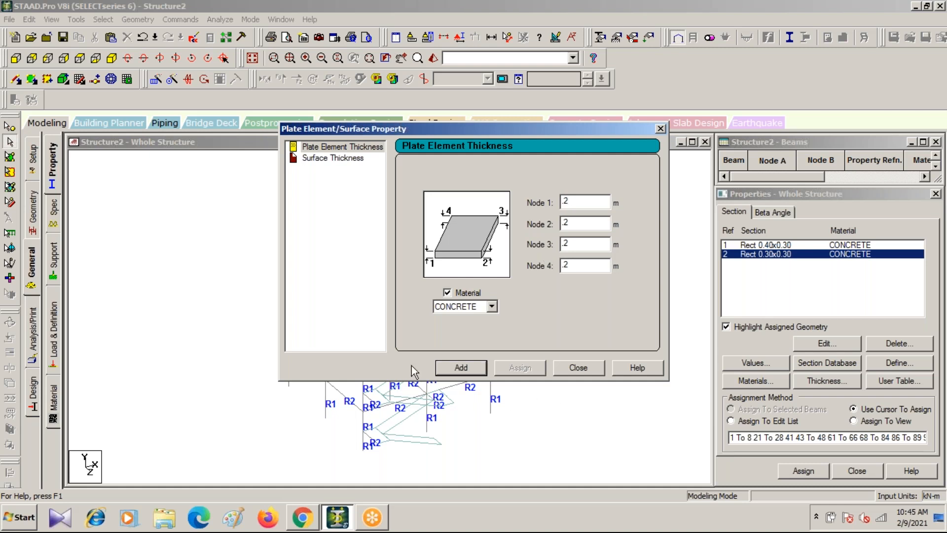
pyautogui.click(452, 366)
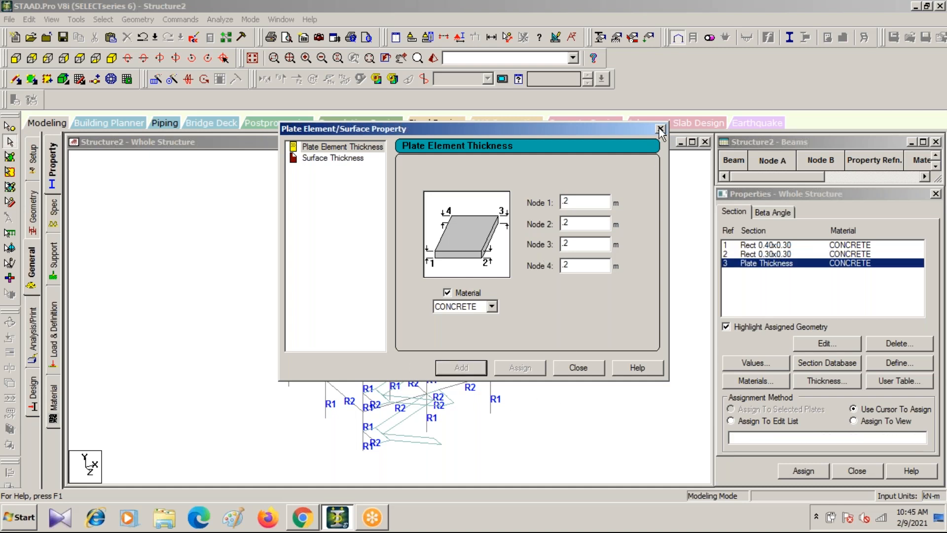
pyautogui.click(660, 128)
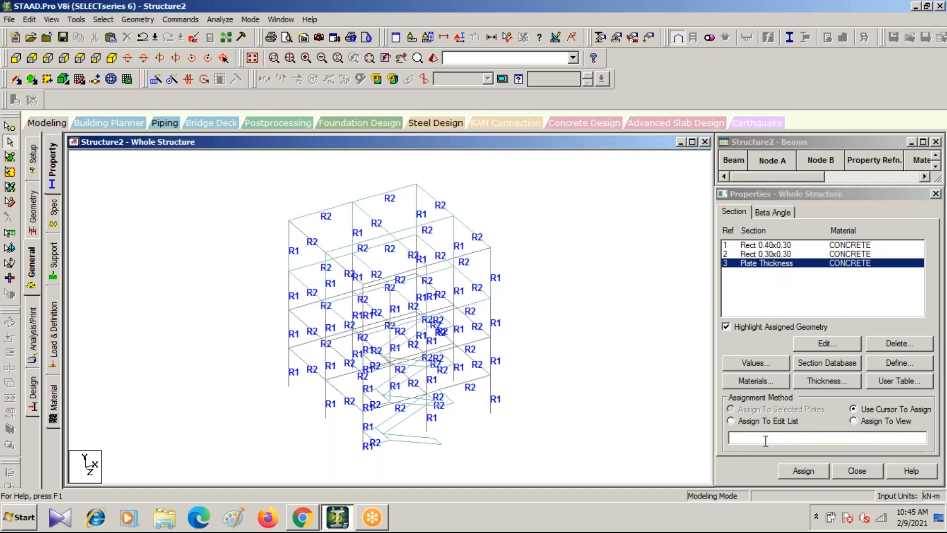
# Select all plates of the structure, including the staircase, and assign the Plate Thickness property to them
pyautogui.click(9, 157)
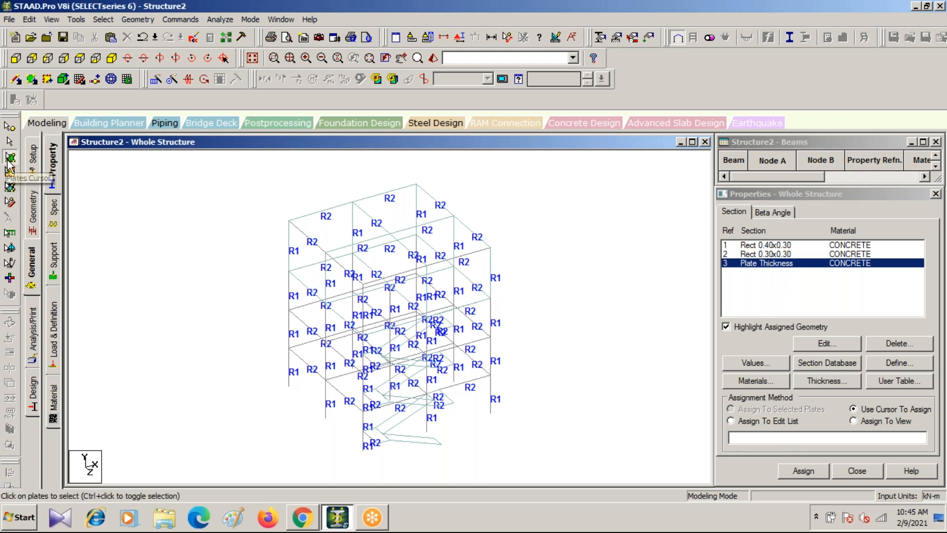
pyautogui.moveTo(248, 185)
pyautogui.mouseDown()
pyautogui.moveTo(624, 438)
pyautogui.moveTo(579, 479)
pyautogui.mouseUp()
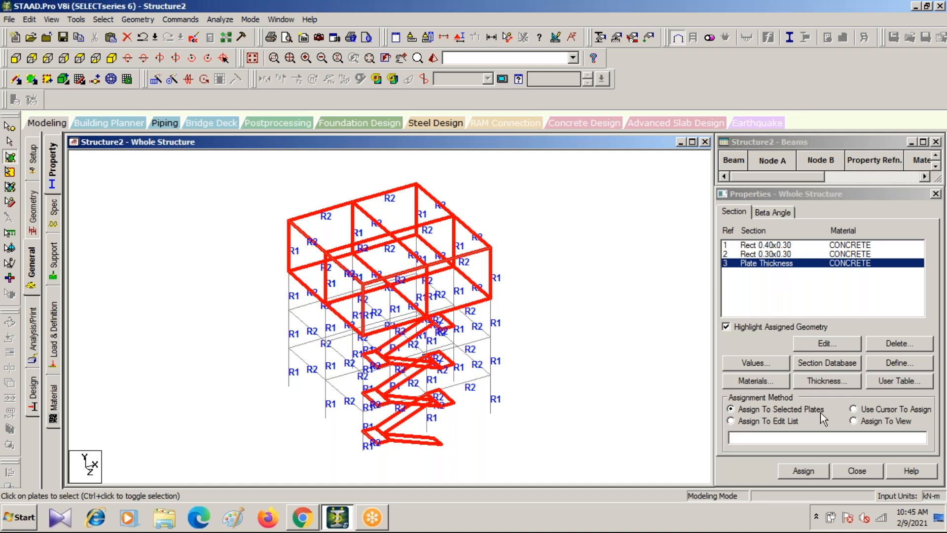
pyautogui.click(798, 471)
pyautogui.click(850, 373)
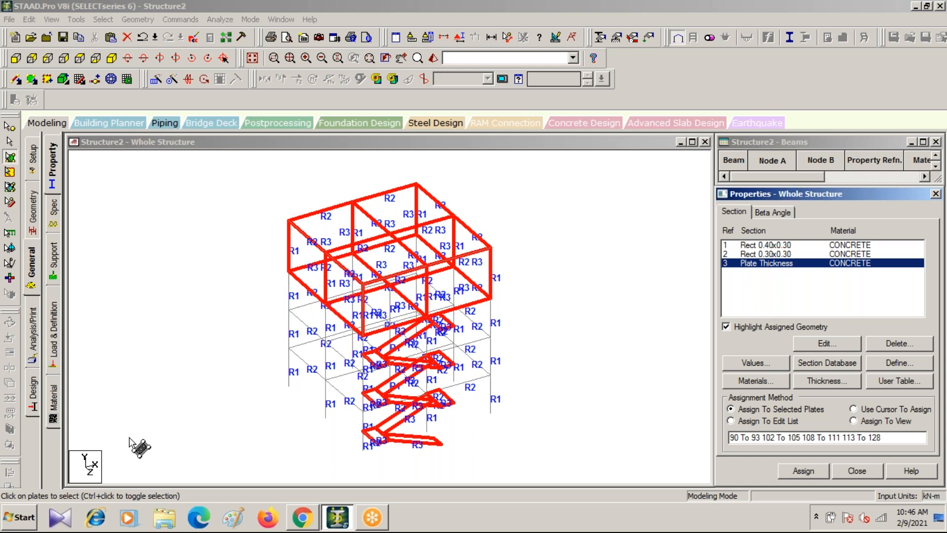
# Check which members and plates carry each of the three properties by highlighting them in turn, and clear the selection
pyautogui.click(767, 245)
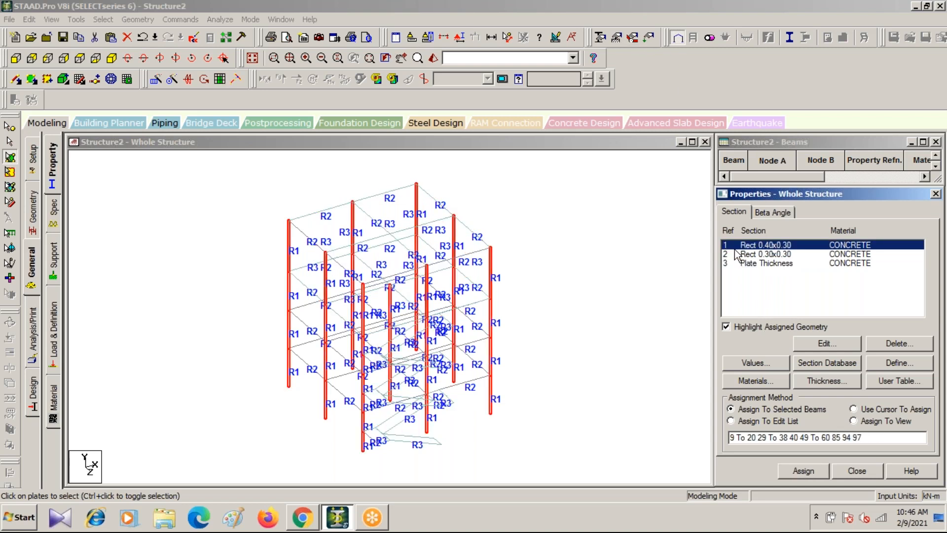
pyautogui.click(800, 253)
pyautogui.click(776, 265)
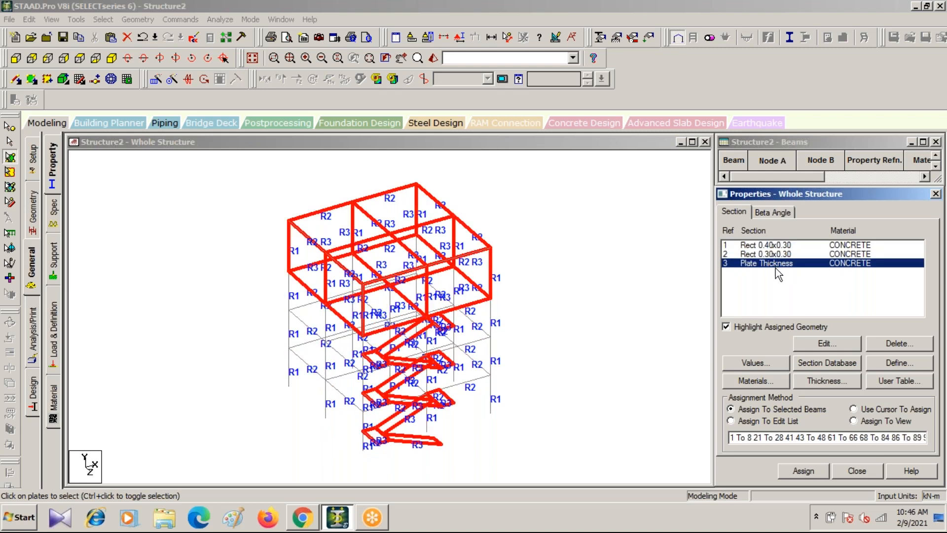
pyautogui.click(622, 8)
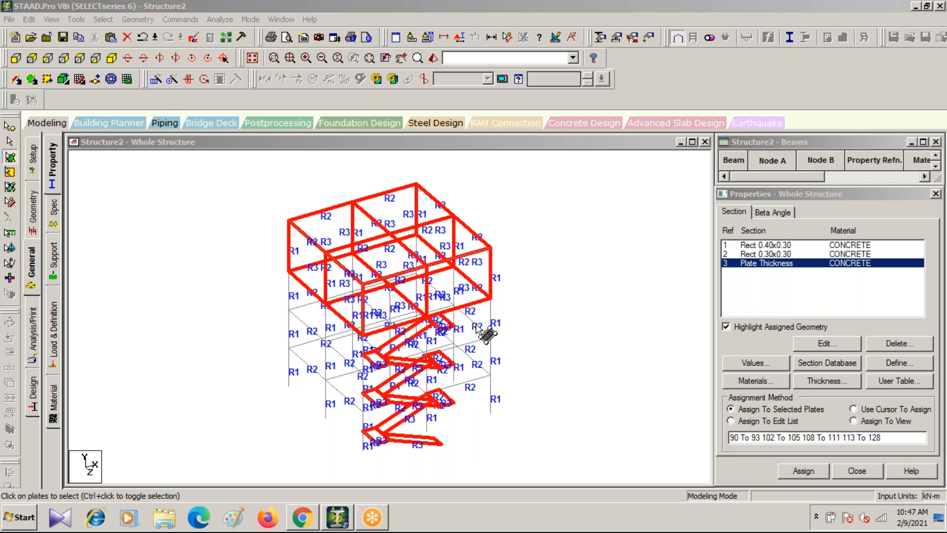
pyautogui.click(595, 295)
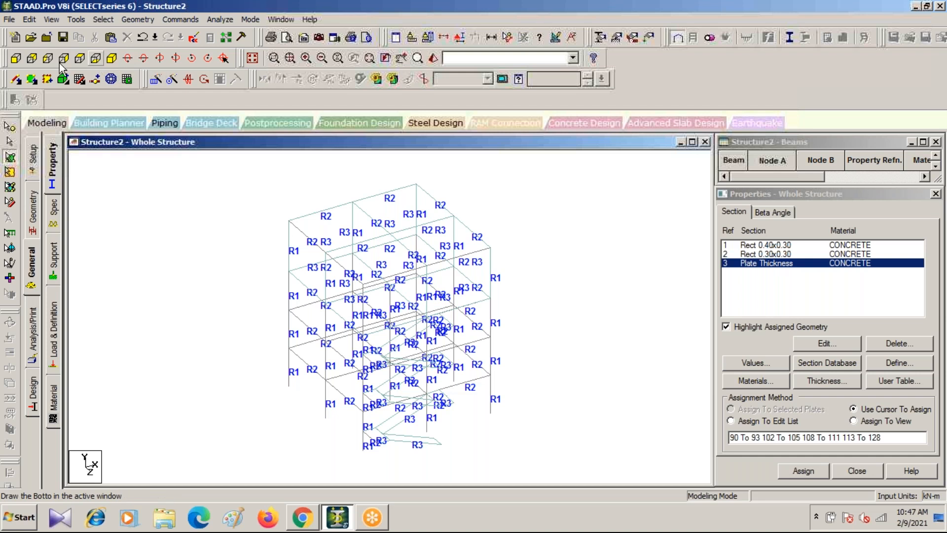
# Isolate the floor level at Y = 9 m from the front view with a window section, and show it isometrically
pyautogui.click(15, 58)
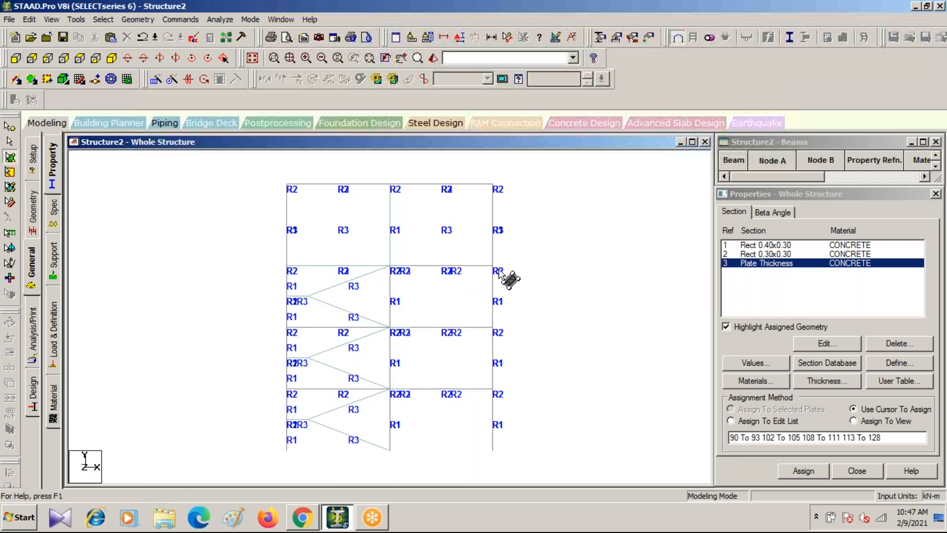
pyautogui.click(443, 38)
pyautogui.click(523, 174)
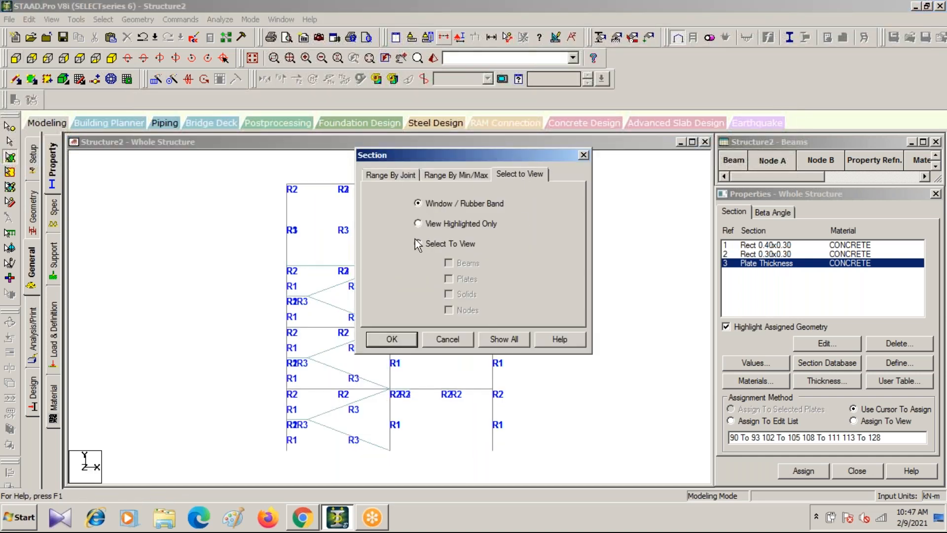
pyautogui.click(391, 339)
pyautogui.moveTo(276, 257); pyautogui.dragTo(500, 269)
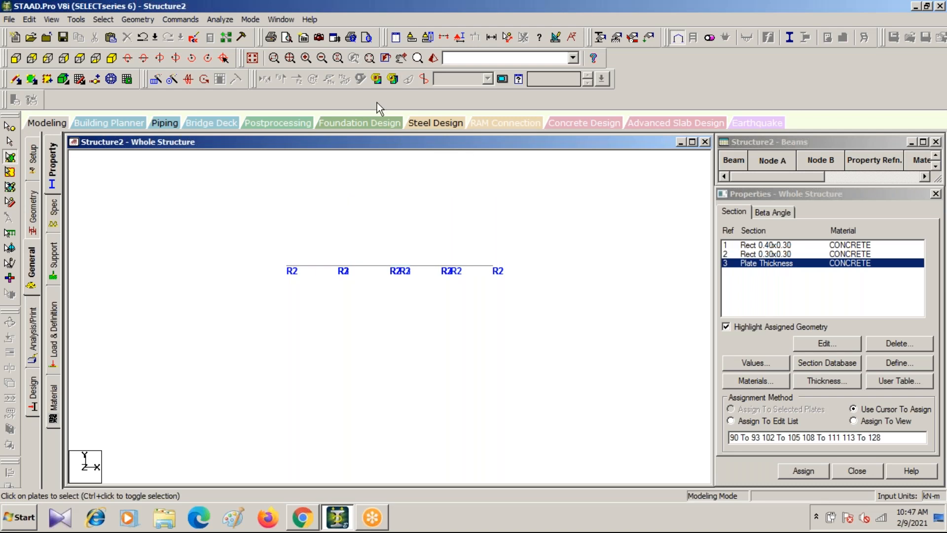
pyautogui.click(111, 58)
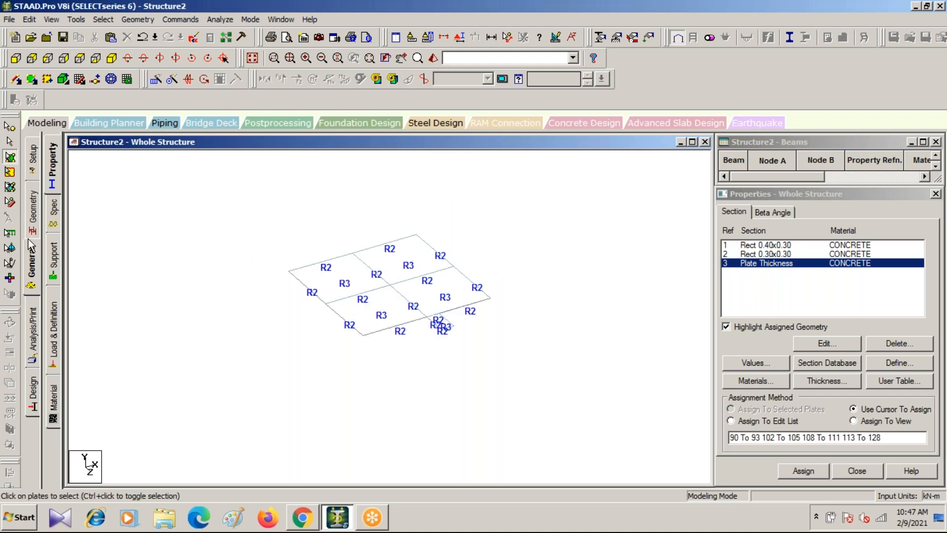
# Copy the two floor corner nodes at X = 0 (Z = 0 and Z = 10) by -1 m in X
pyautogui.click(34, 217)
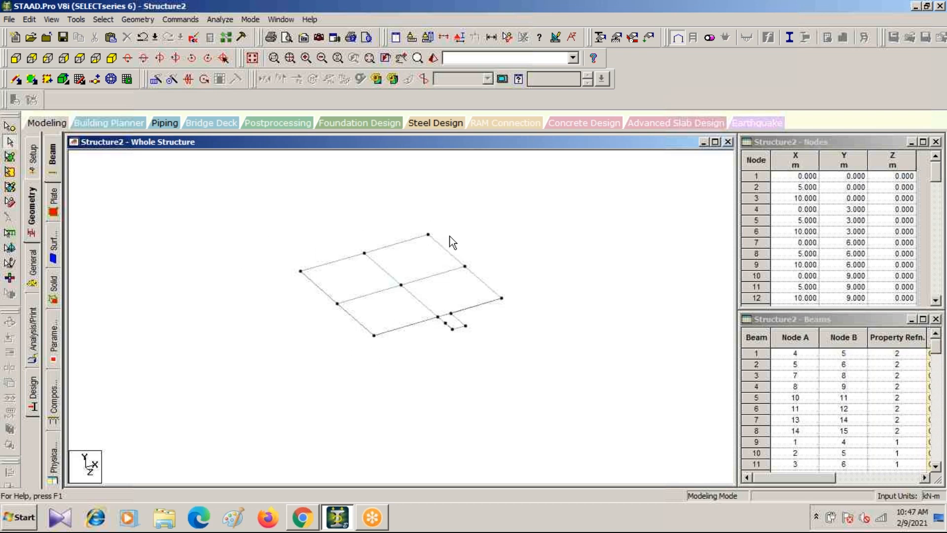
pyautogui.click(375, 339)
pyautogui.click(307, 370)
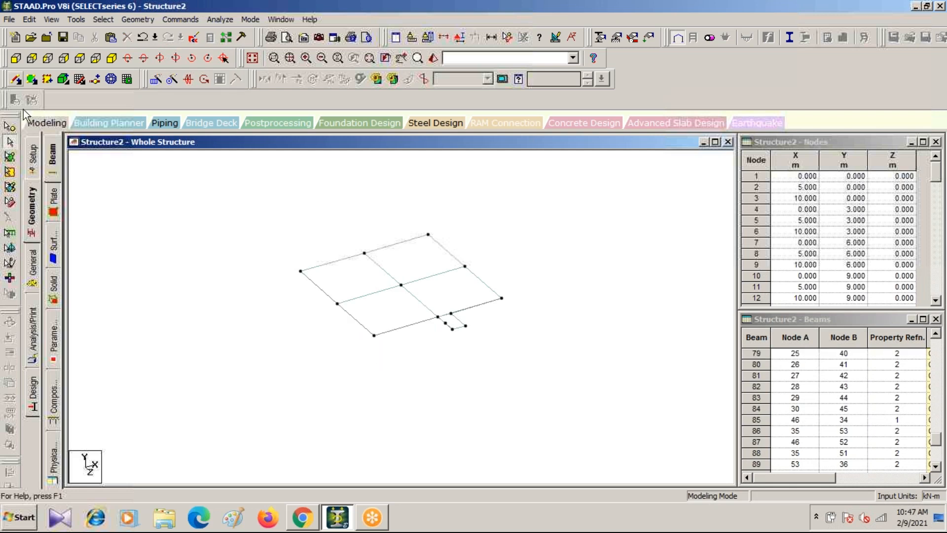
pyautogui.click(10, 127)
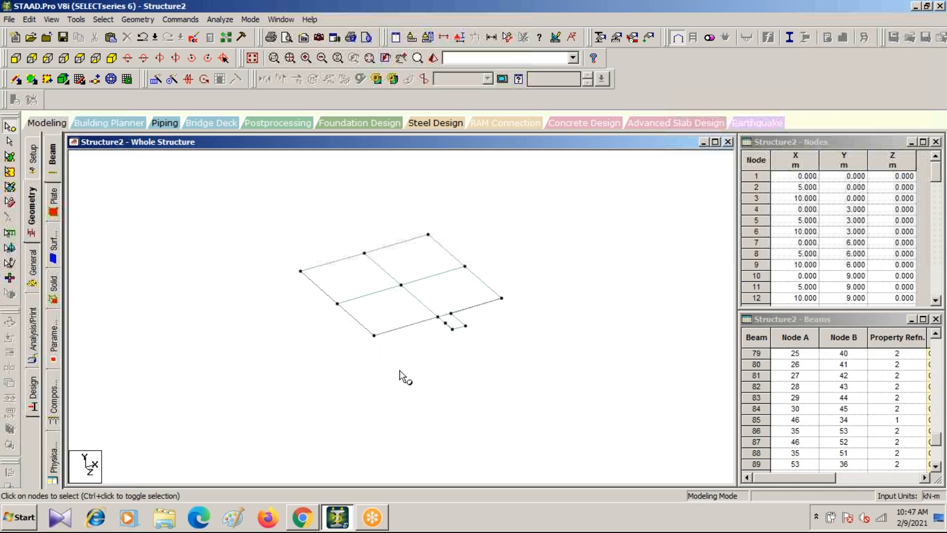
pyautogui.click(375, 336)
pyautogui.keyDown('ctrl'); pyautogui.click(300, 271); pyautogui.keyUp('ctrl')
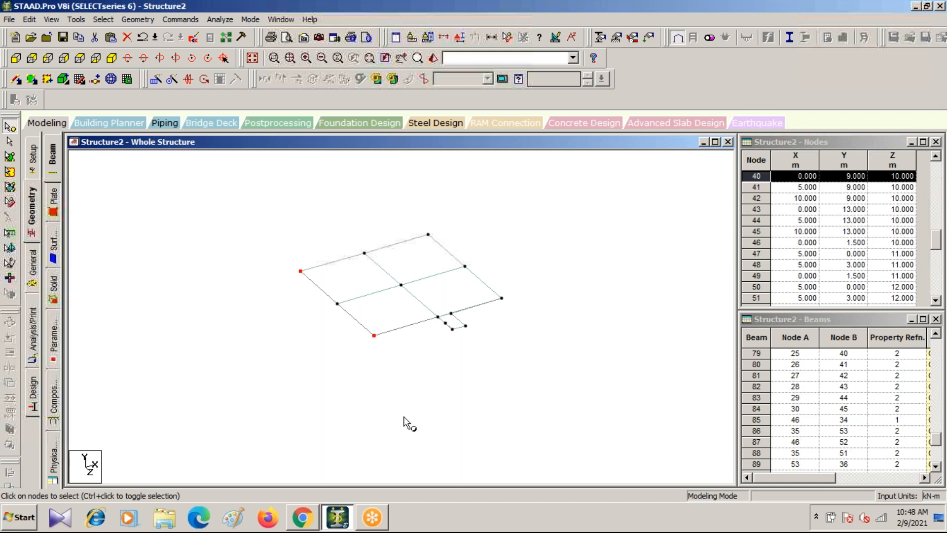
pyautogui.hotkey('ctrl', 'v')
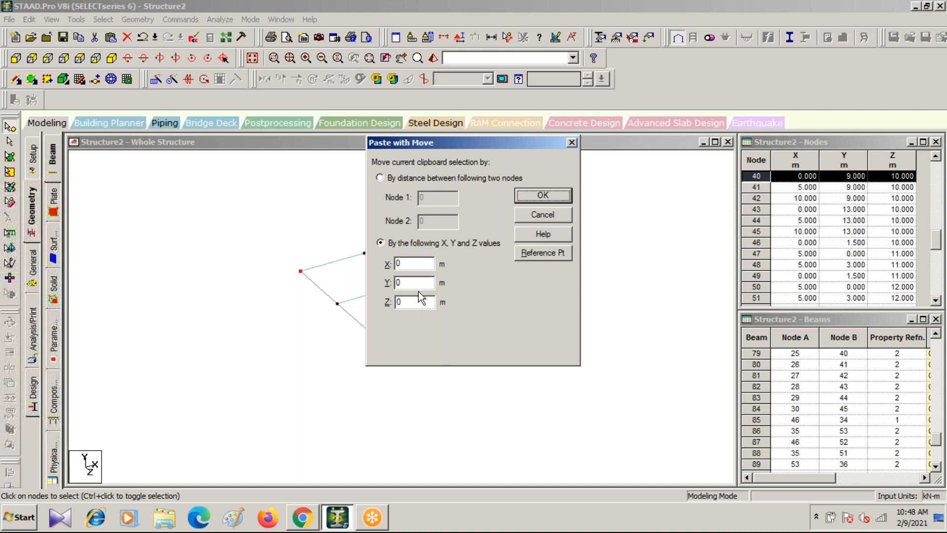
pyautogui.click(406, 265)
pyautogui.write('-1')
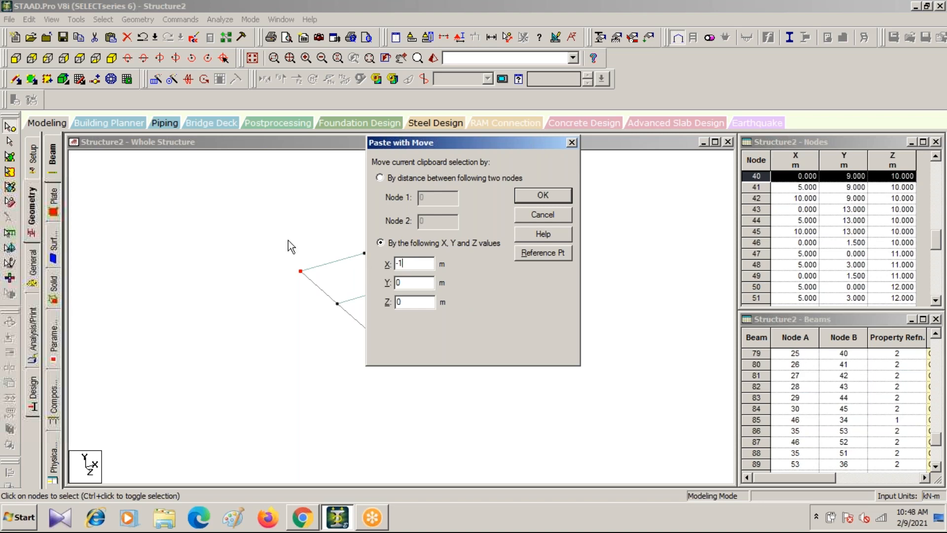
pyautogui.click(546, 196)
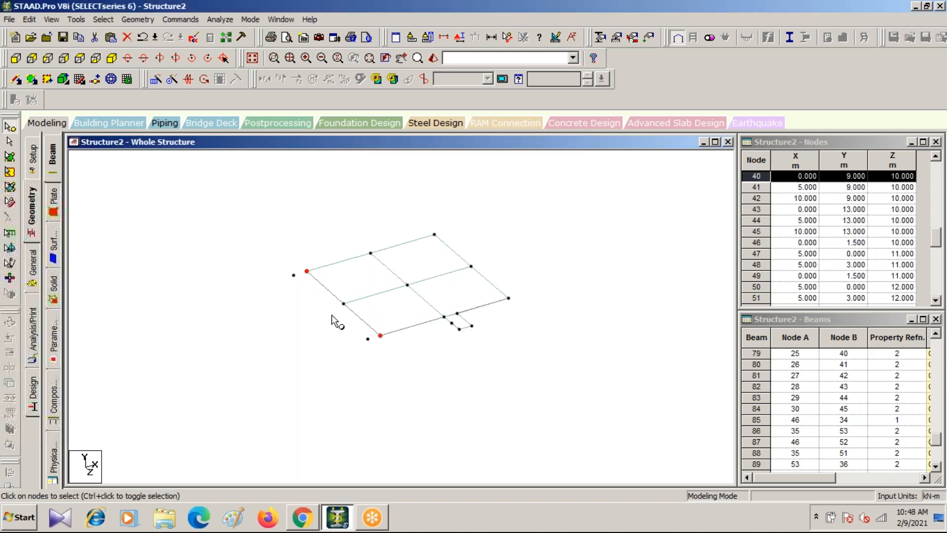
# Copy the nodes at X = -1 and X = 10 on the Z = 0 edge by -1 m in Z
pyautogui.click(291, 277)
pyautogui.click(293, 275)
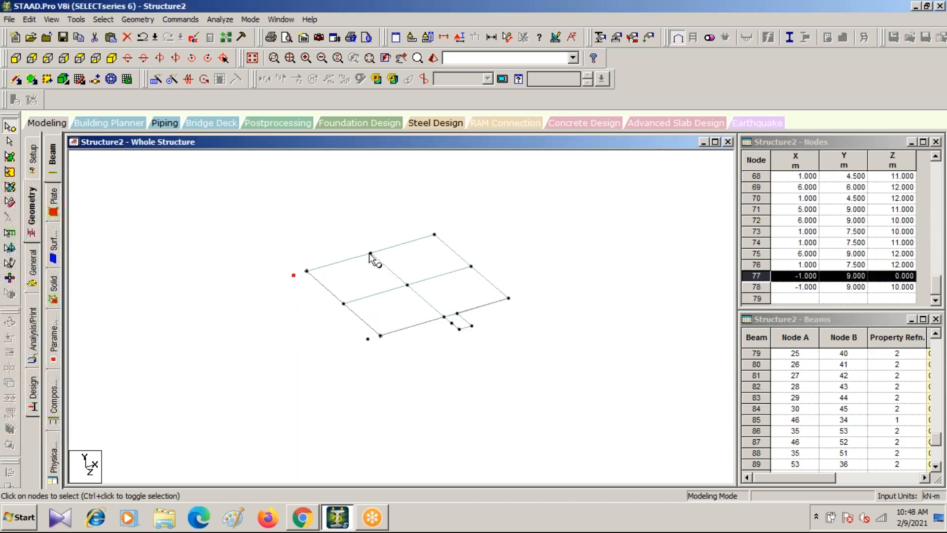
pyautogui.keyDown('ctrl'); pyautogui.click(434, 235); pyautogui.keyUp('ctrl')
pyautogui.hotkey('ctrl', 'v')
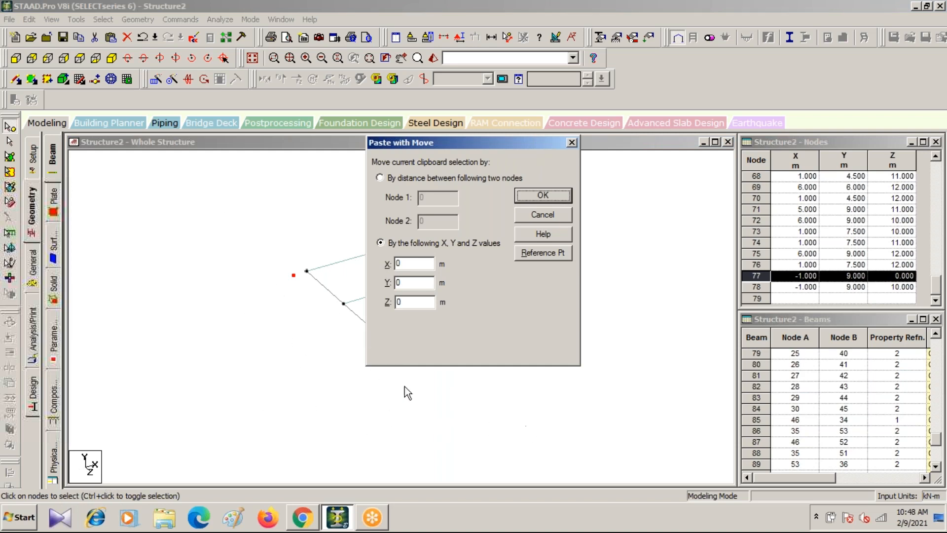
pyautogui.doubleClick(412, 301)
pyautogui.click(542, 196)
pyautogui.click(509, 256)
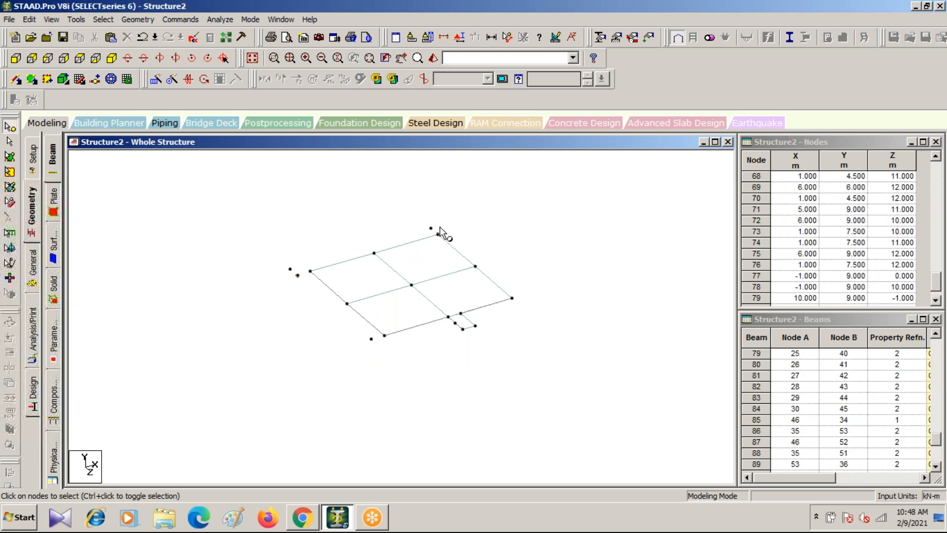
# Copy the node at X = 10, Z = -1 and the corner node at X = 10, Z = 10 by 1 m in X
pyautogui.click(431, 228)
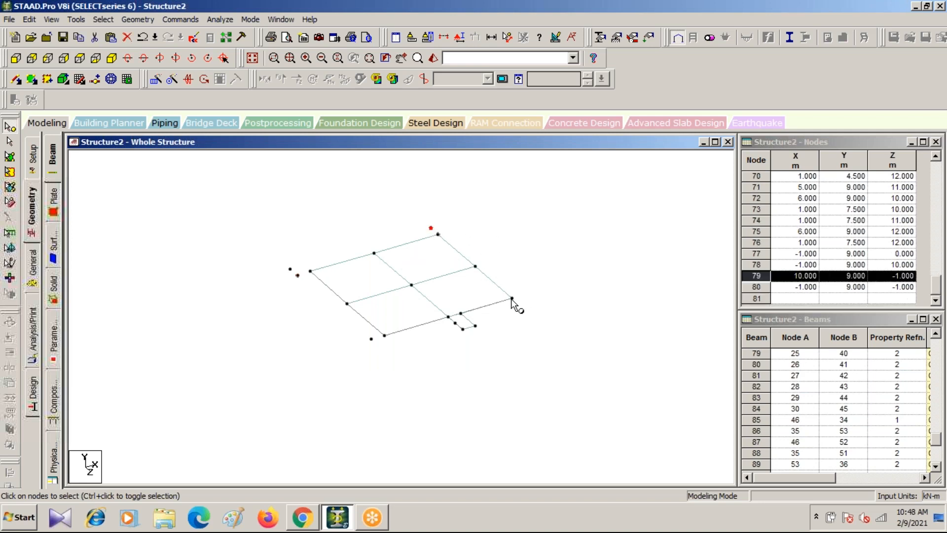
pyautogui.keyDown('ctrl'); pyautogui.click(512, 298); pyautogui.keyUp('ctrl')
pyautogui.hotkey('ctrl', 'v')
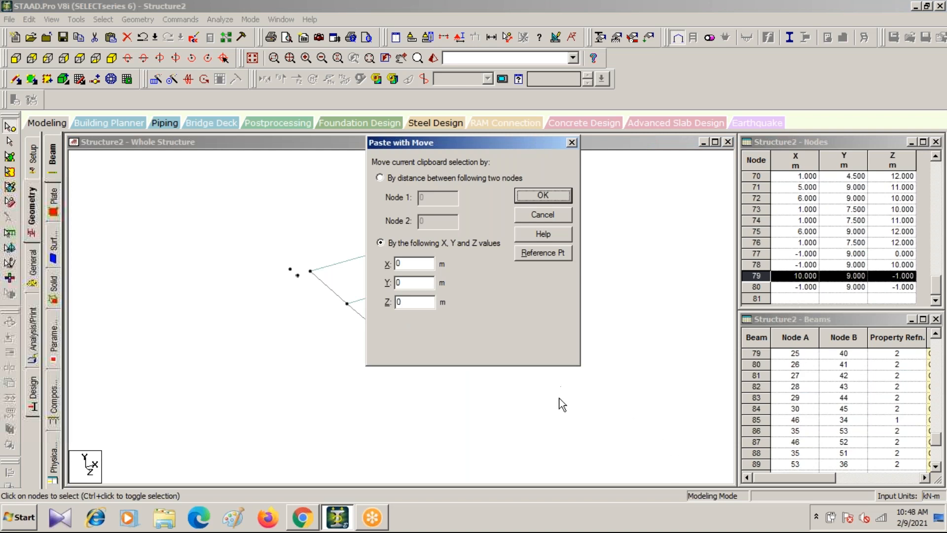
pyautogui.moveTo(502, 143); pyautogui.dragTo(302, 217)
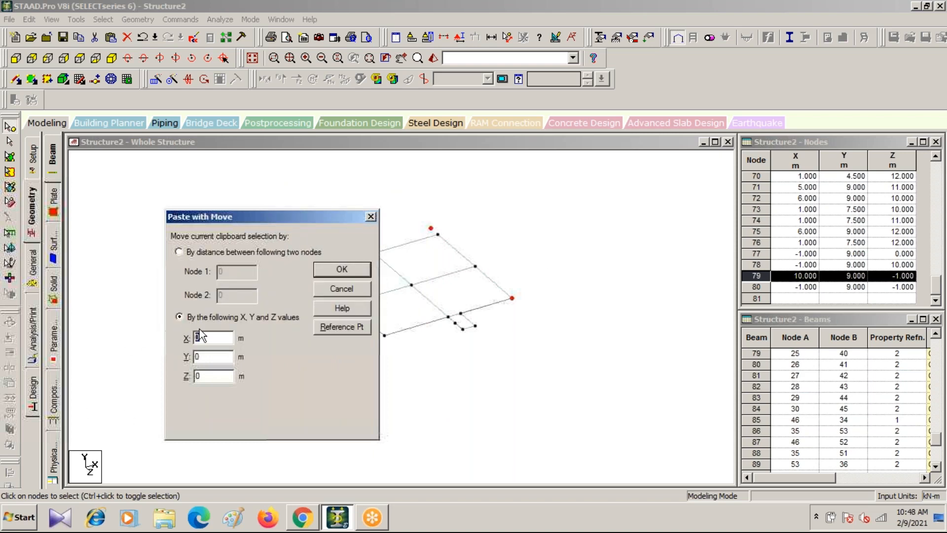
pyautogui.write('1')
pyautogui.click(340, 271)
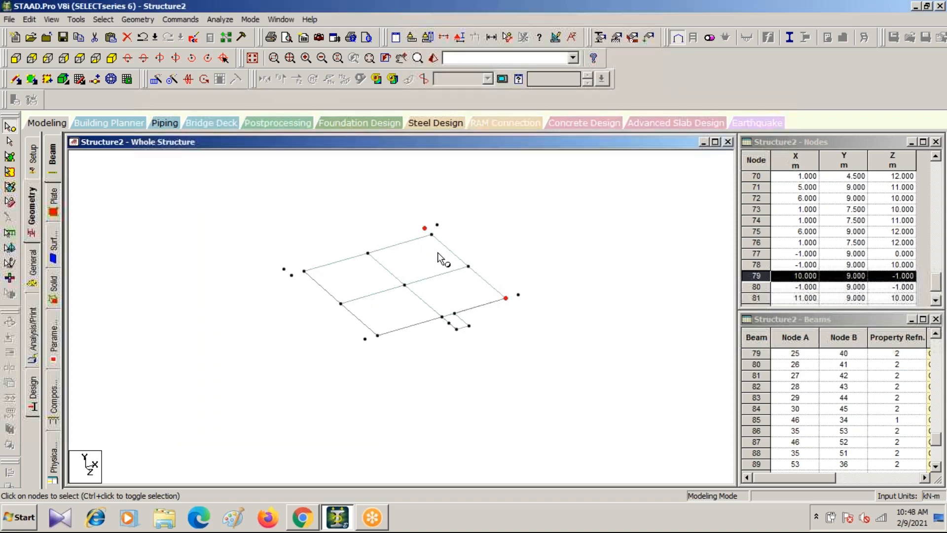
# Copy the outer node at X = 11, Z = 10 by 2 m in Z
pyautogui.click(518, 294)
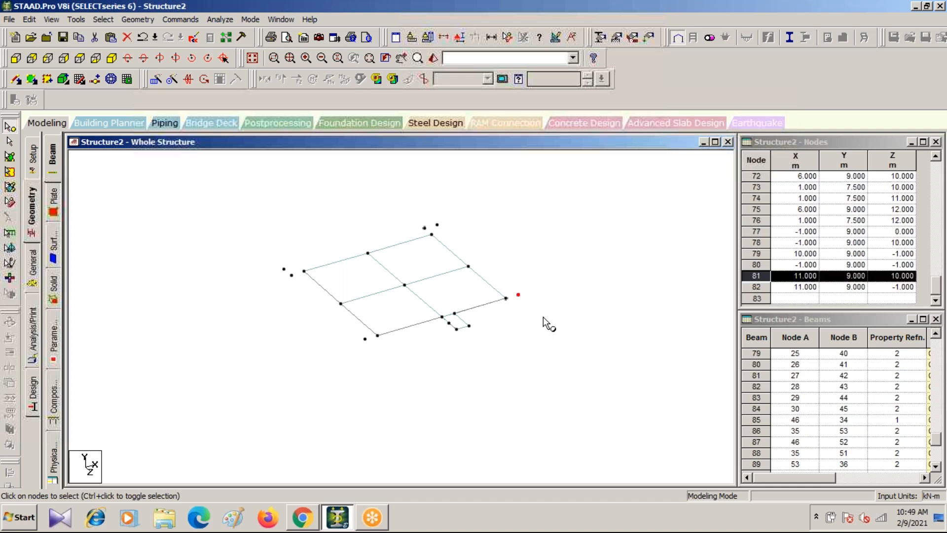
pyautogui.hotkey('ctrl', 'v')
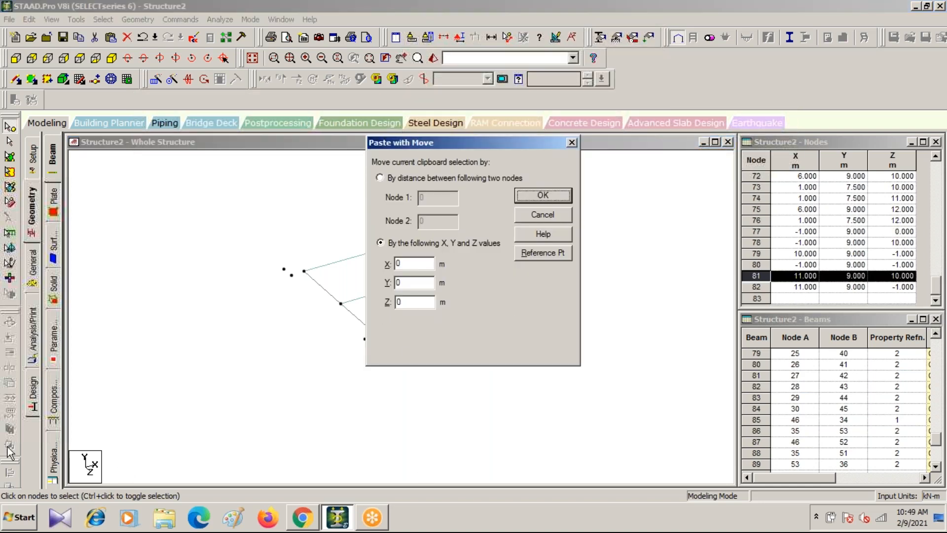
pyautogui.moveTo(517, 141); pyautogui.dragTo(391, 145)
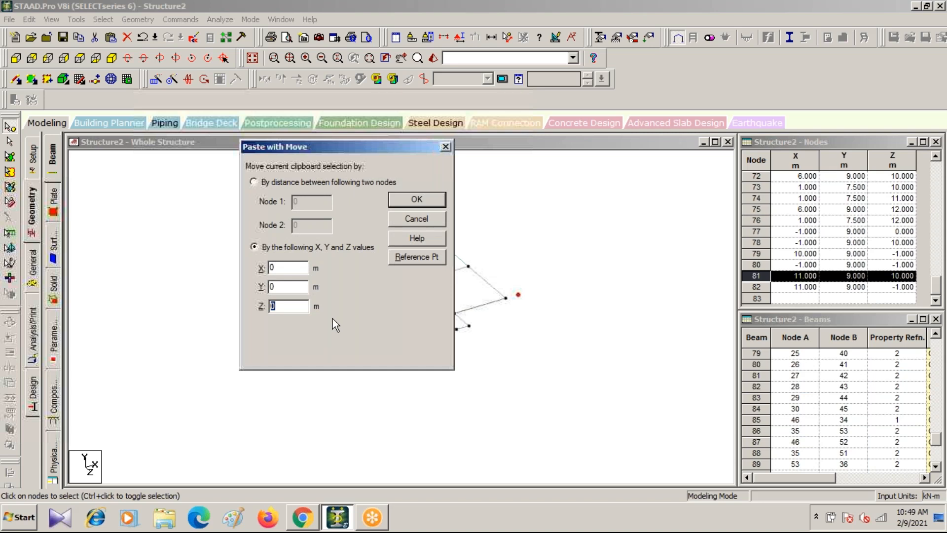
pyautogui.write('2')
pyautogui.click(417, 200)
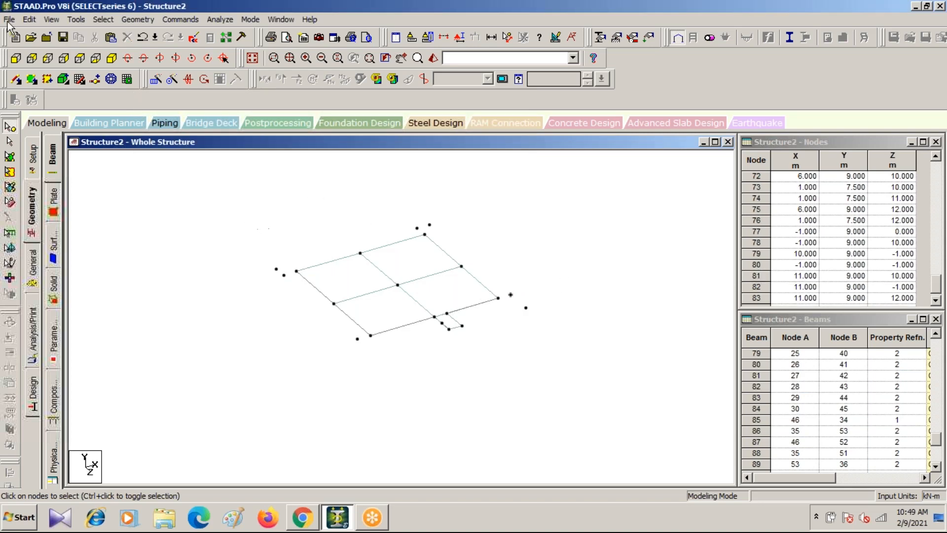
# Add four-node overhang plates on the 9 m floor: X = -1 to 0 over Z = 0 to 10, and Z = -1 to 0 over X = -1 to 10
pyautogui.click(32, 81)
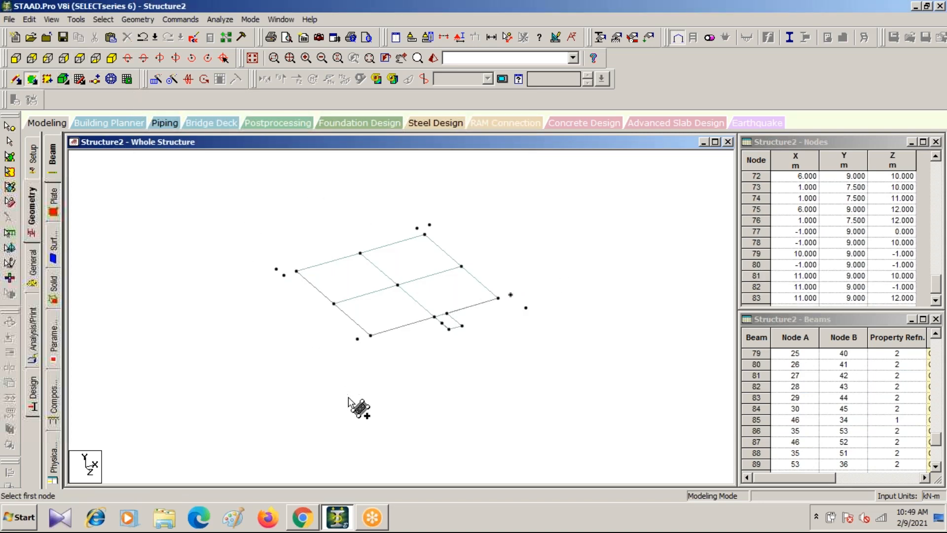
pyautogui.click(370, 336)
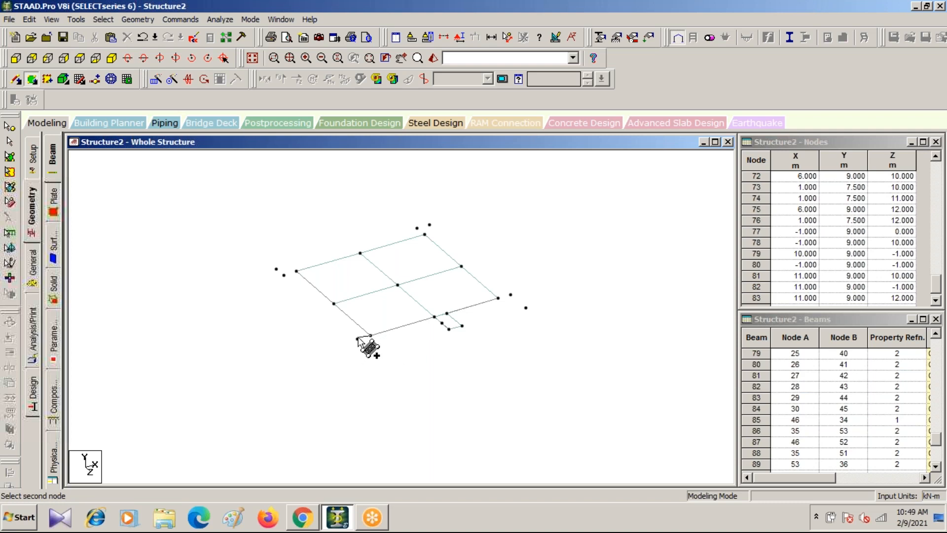
pyautogui.click(296, 272)
pyautogui.click(284, 275)
pyautogui.click(357, 339)
pyautogui.click(284, 275)
pyautogui.click(276, 269)
pyautogui.click(418, 228)
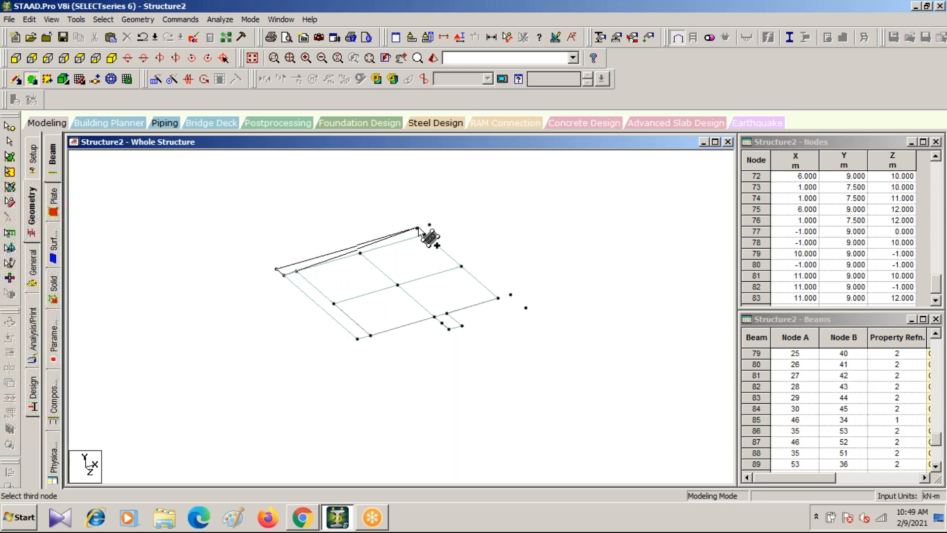
pyautogui.click(425, 234)
# Add four-node plates at X = 10 to 11 over Z = -1 to 10, and at Z = 10 to 12 over X = 6 to 11
pyautogui.click(430, 225)
pyautogui.click(510, 295)
pyautogui.click(498, 298)
pyautogui.click(417, 228)
pyautogui.click(510, 295)
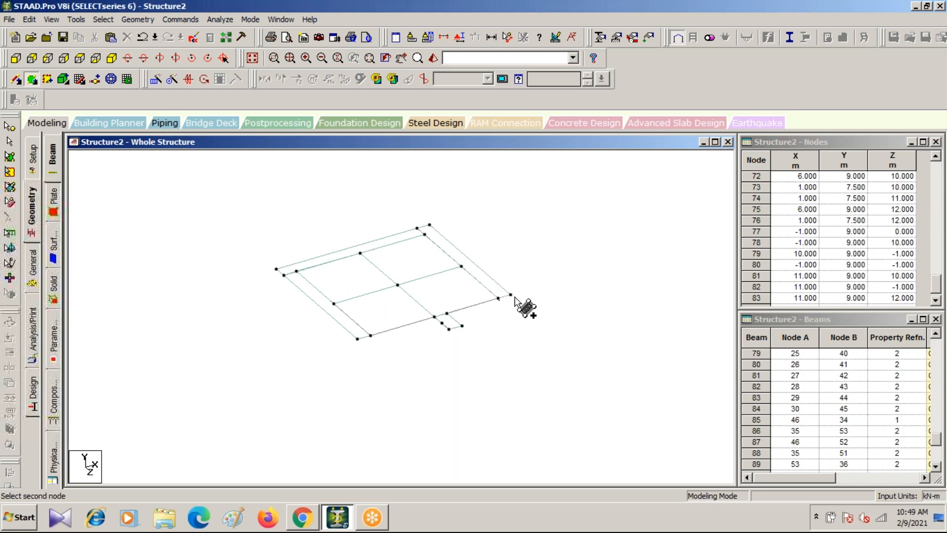
pyautogui.click(526, 307)
pyautogui.click(462, 325)
pyautogui.click(447, 314)
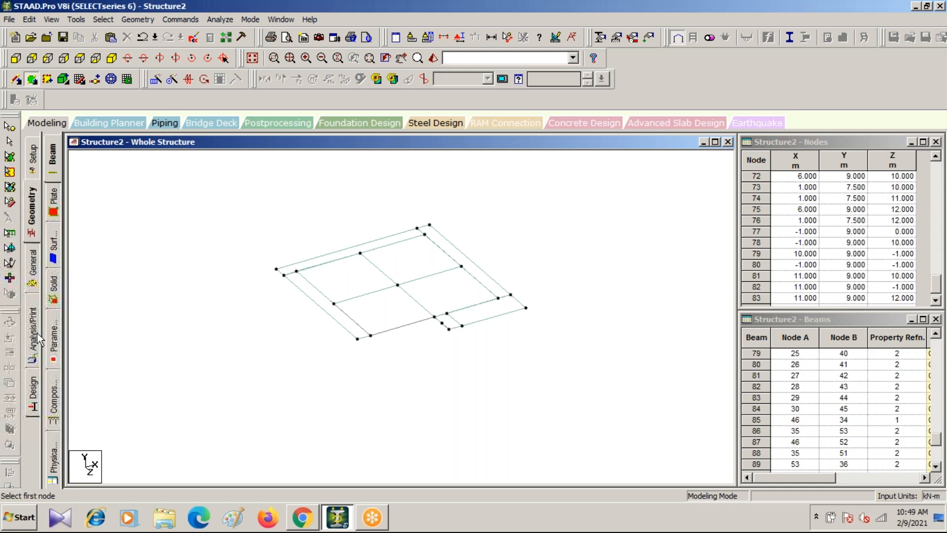
# Assign the existing concrete plate thickness property to the four new overhang plates, and display the whole structure again
pyautogui.click(32, 266)
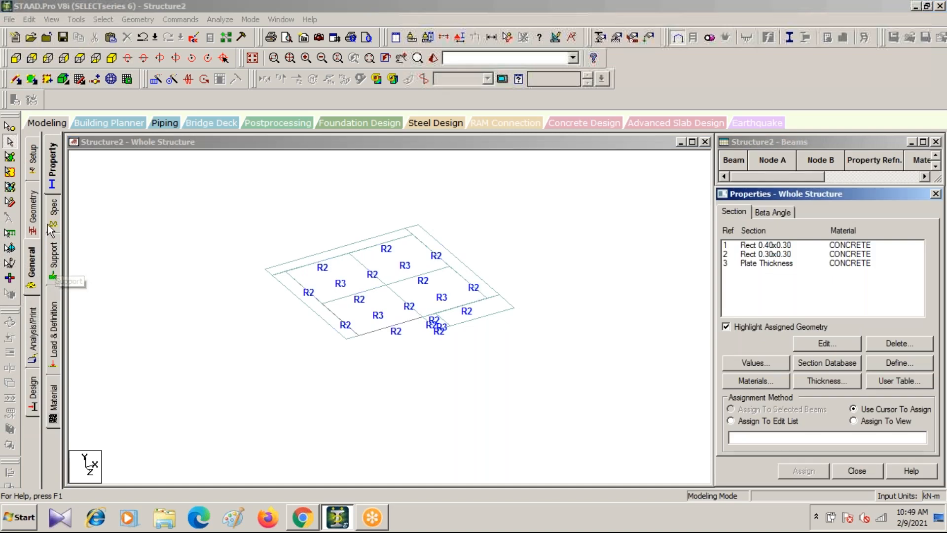
pyautogui.click(827, 296)
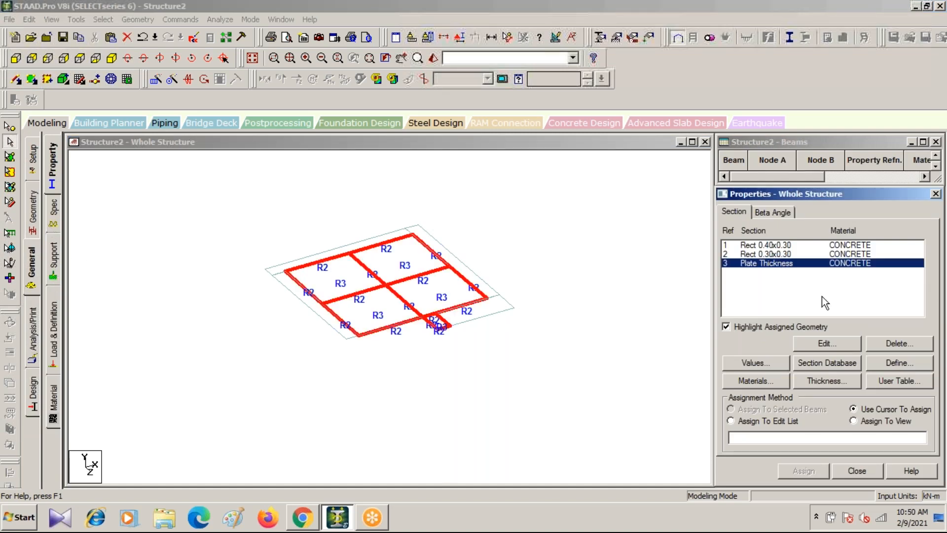
pyautogui.click(490, 417)
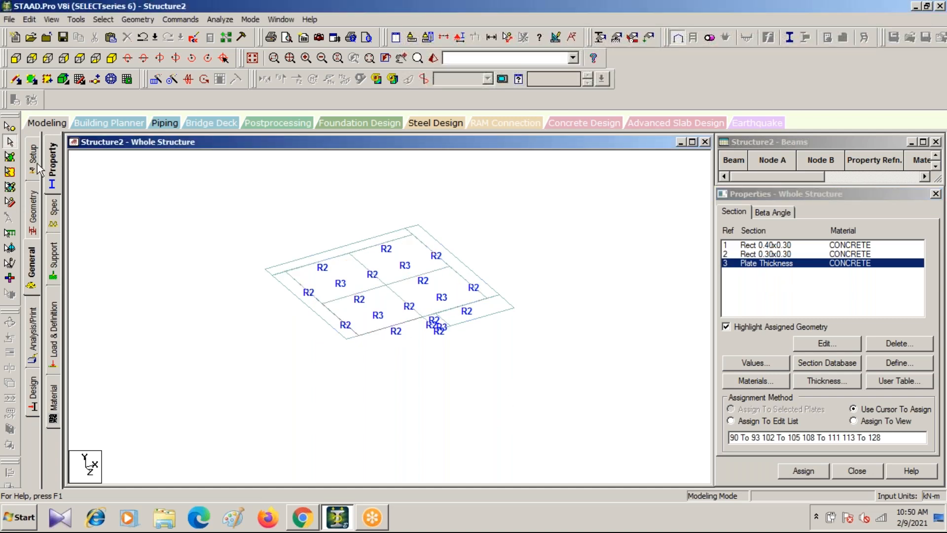
pyautogui.click(9, 157)
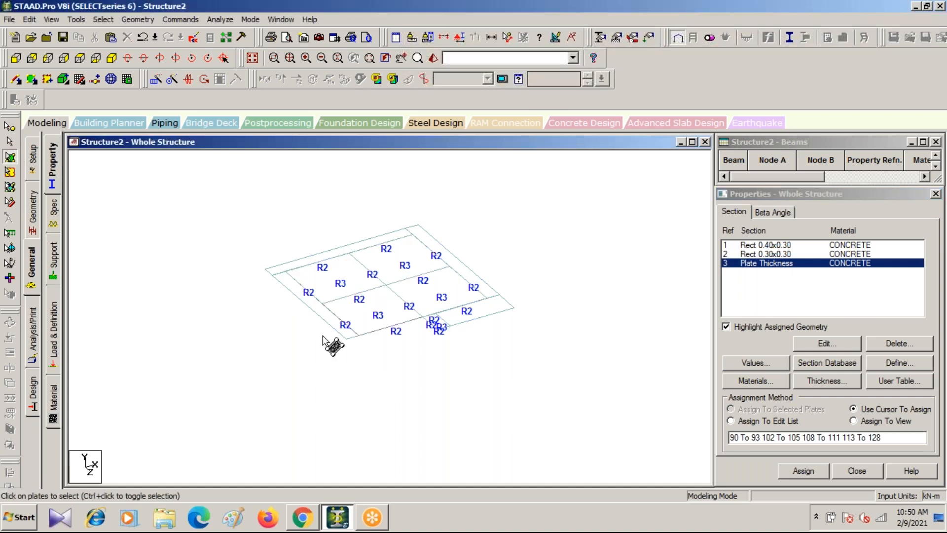
pyautogui.click(324, 318)
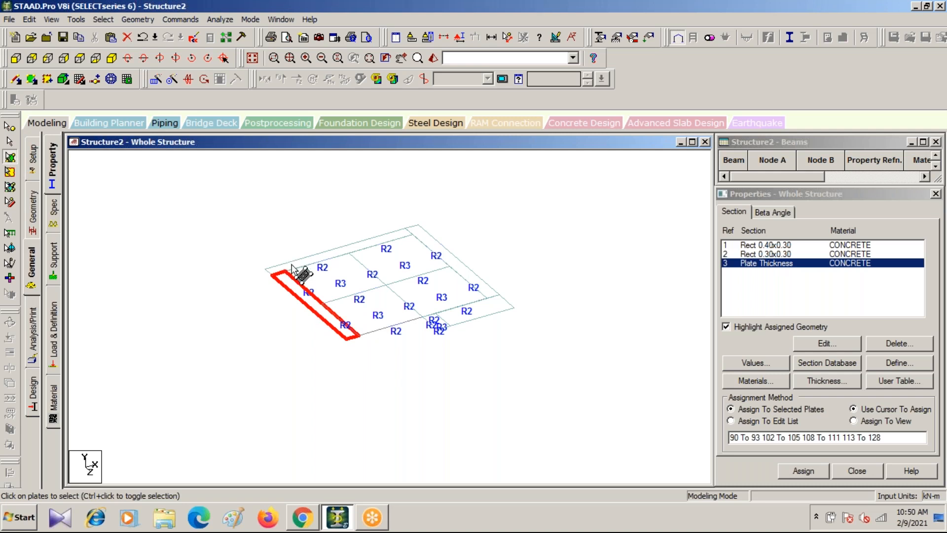
pyautogui.keyDown('ctrl'); pyautogui.click(306, 266); pyautogui.keyUp('ctrl')
pyautogui.keyDown('ctrl'); pyautogui.click(479, 282); pyautogui.keyUp('ctrl')
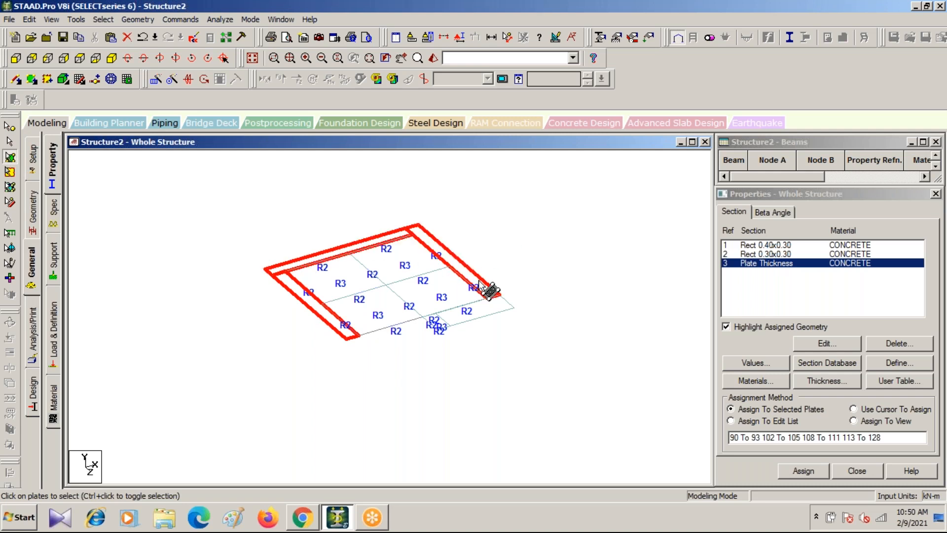
pyautogui.keyDown('ctrl'); pyautogui.click(485, 315); pyautogui.keyUp('ctrl')
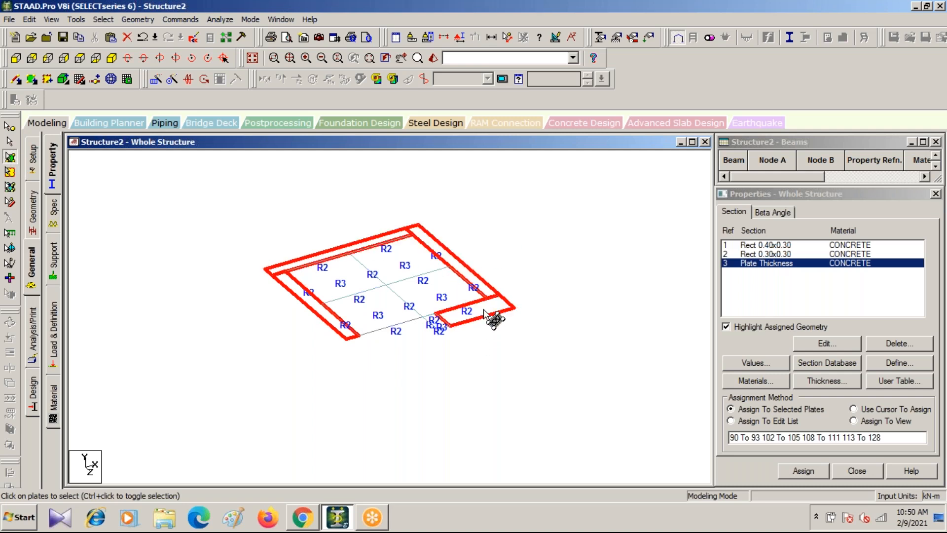
pyautogui.click(805, 472)
pyautogui.click(855, 369)
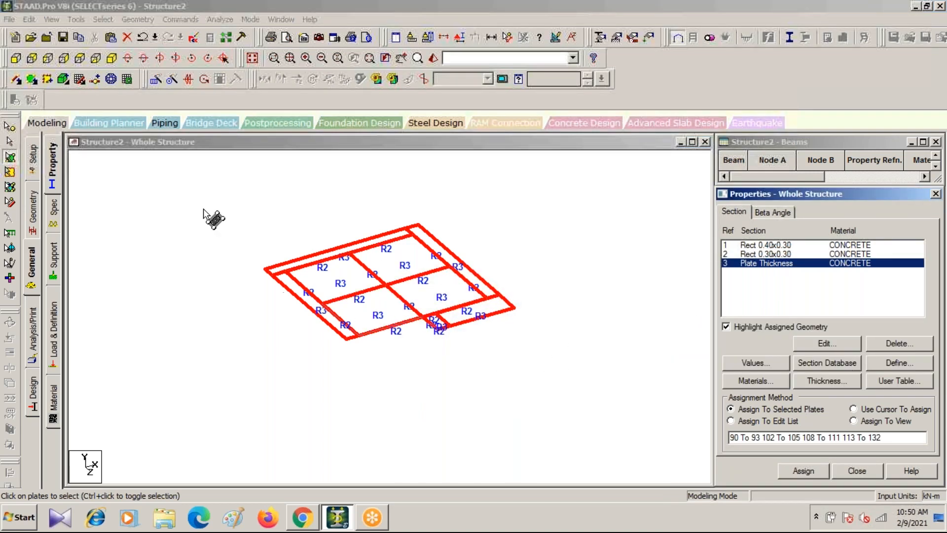
pyautogui.click(253, 57)
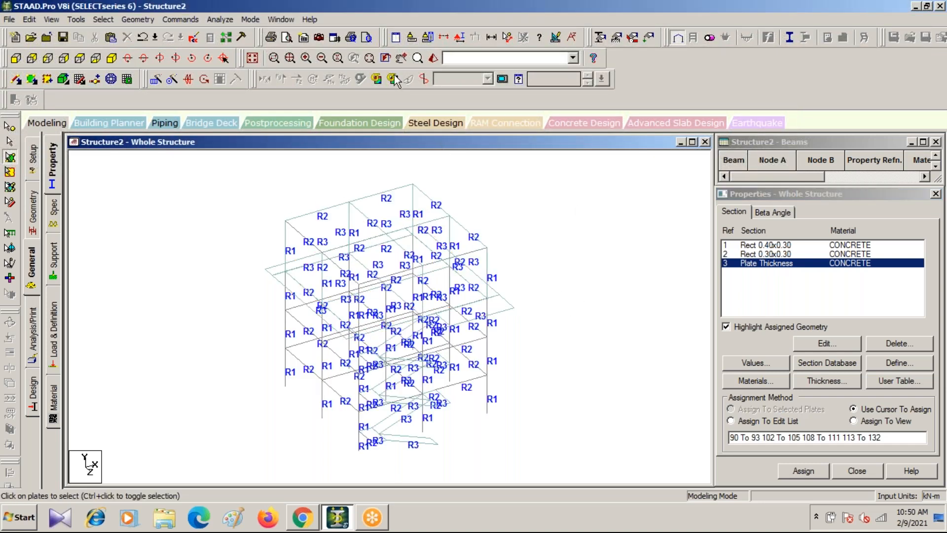
# Examine the whole structure in a 3D rendered view, rotate it to see the walls and stairs, and close that view
pyautogui.click(434, 57)
pyautogui.moveTo(632, 325); pyautogui.dragTo(166, 210)
pyautogui.moveTo(393, 333); pyautogui.dragTo(321, 304)
pyautogui.moveTo(524, 192); pyautogui.dragTo(219, 249)
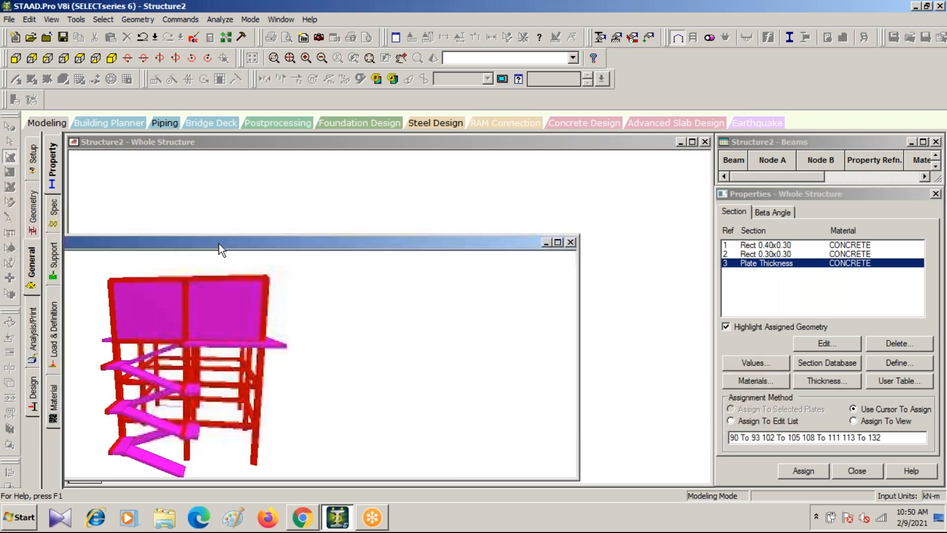
pyautogui.click(568, 246)
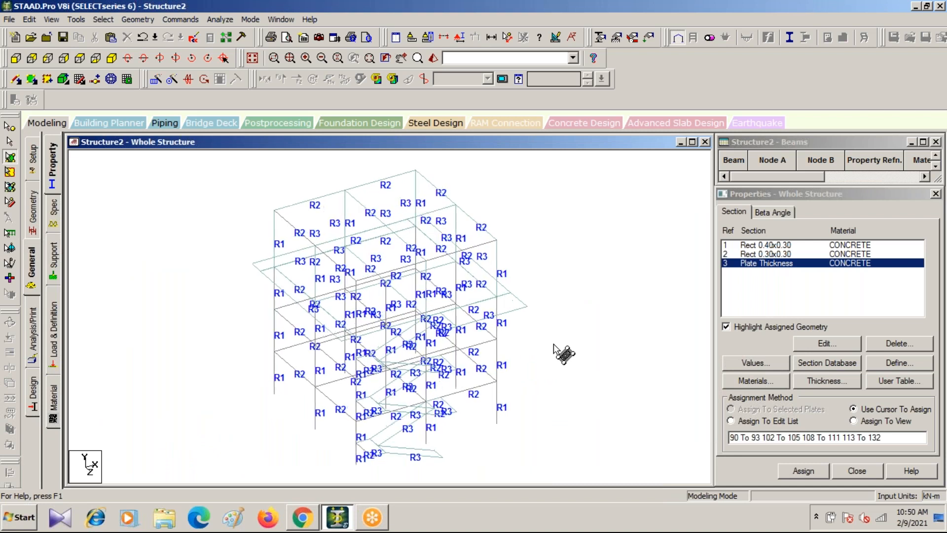
pyautogui.scroll(-2, 553, 344)
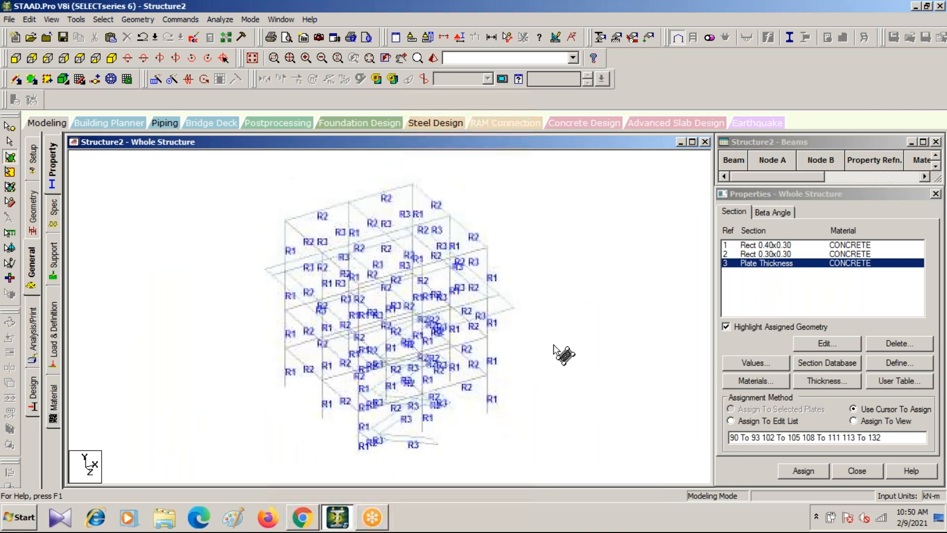
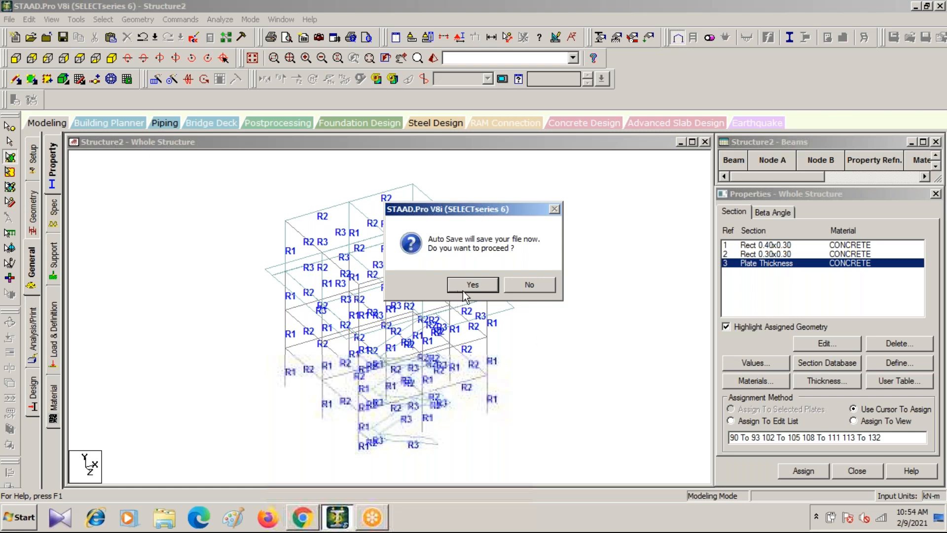
# Accept the auto save and save the modified structure
pyautogui.click(475, 283)
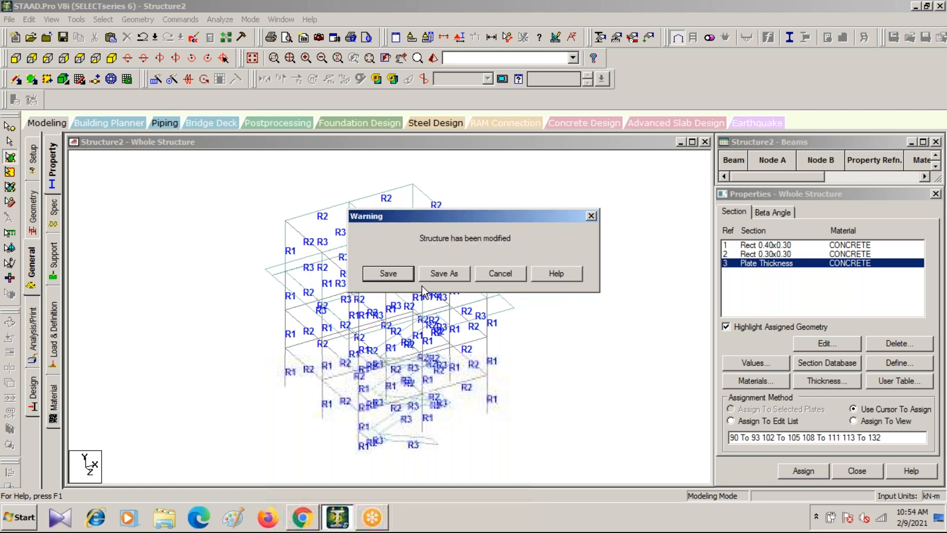
pyautogui.click(381, 275)
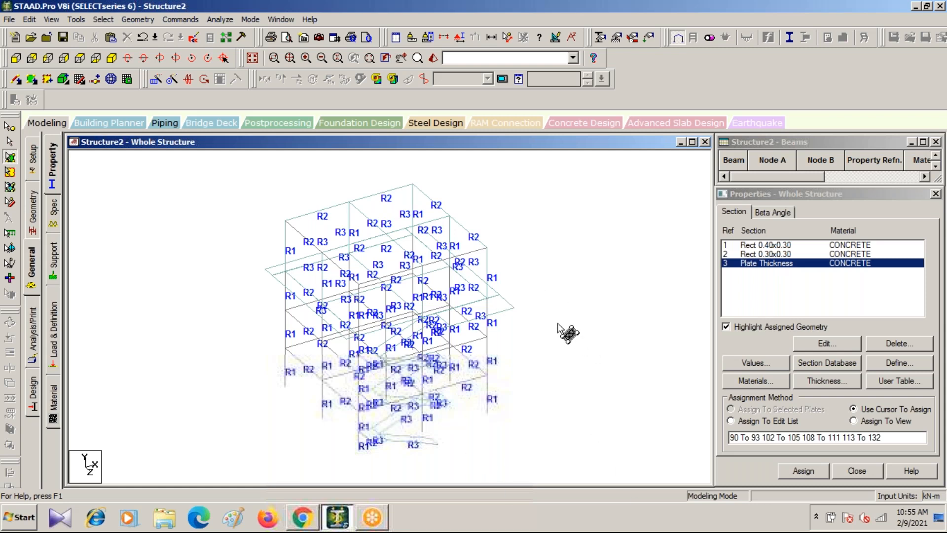
# Select all the wall plates of the top storey from the front view and check the selection in isometric view
pyautogui.click(15, 57)
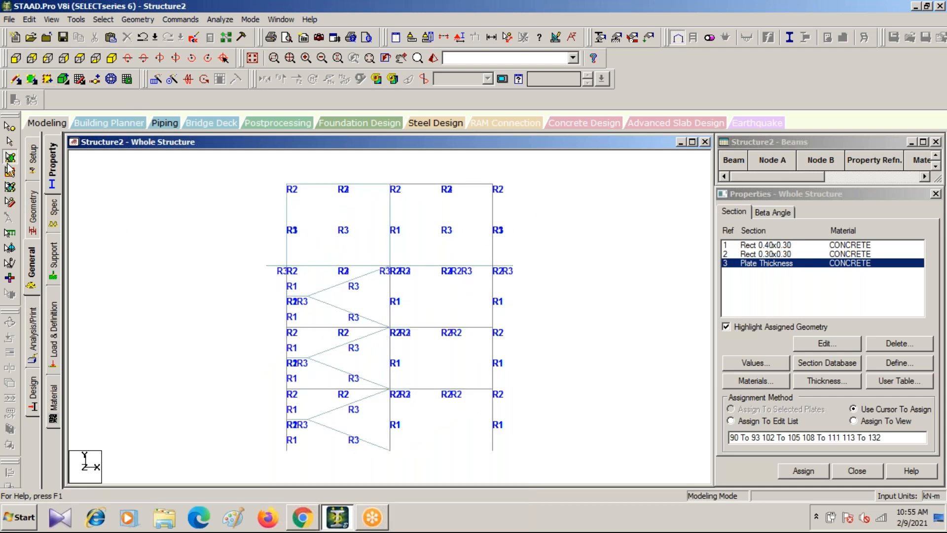
pyautogui.click(9, 158)
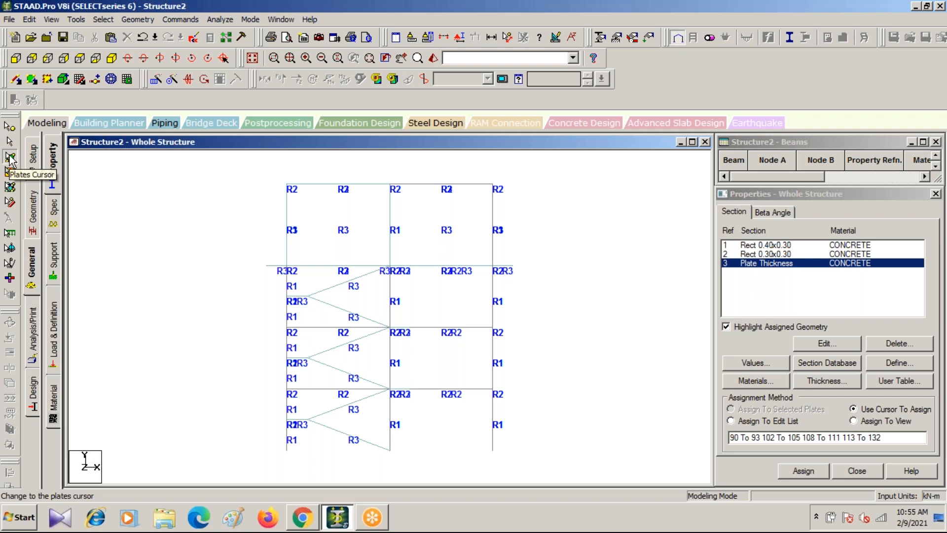
pyautogui.moveTo(269, 209); pyautogui.dragTo(534, 247)
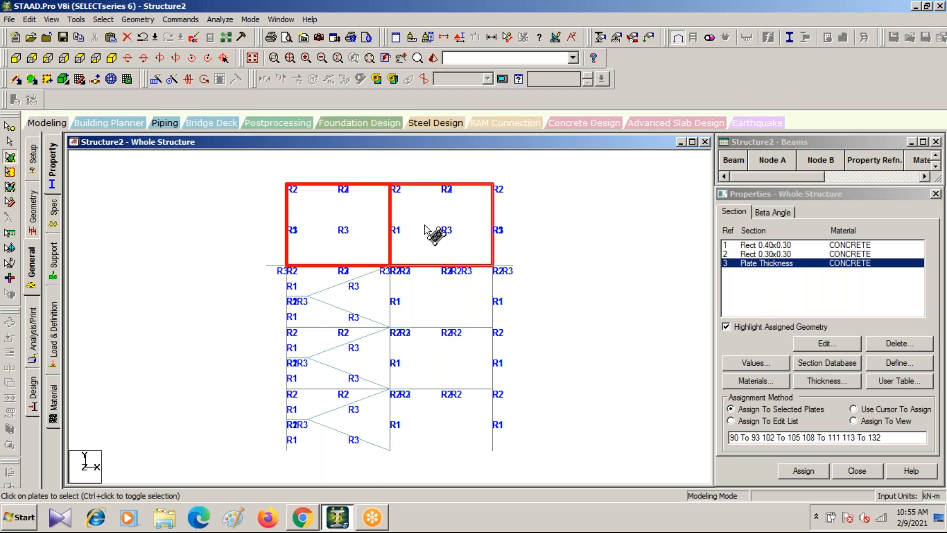
pyautogui.click(110, 59)
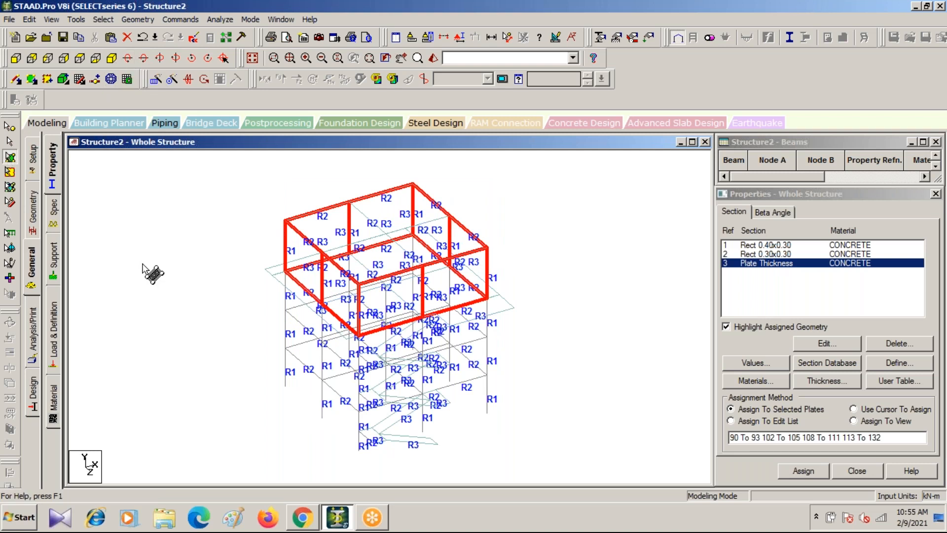
pyautogui.click(15, 58)
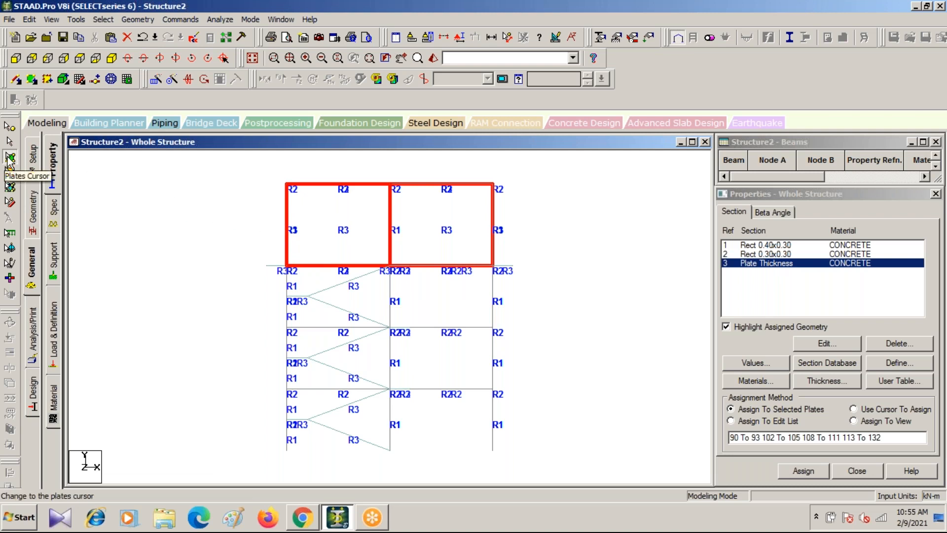
pyautogui.click(10, 158)
pyautogui.moveTo(249, 216); pyautogui.dragTo(558, 241)
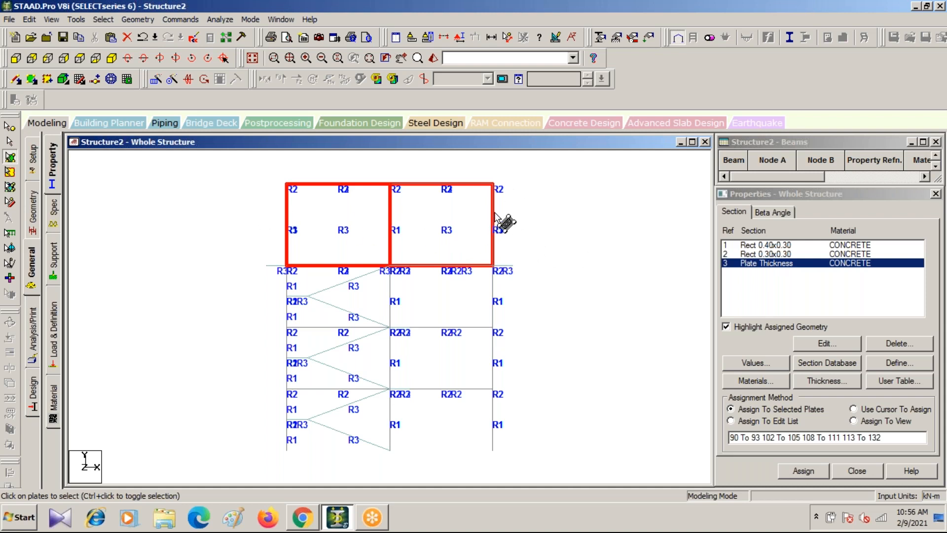
pyautogui.click(111, 58)
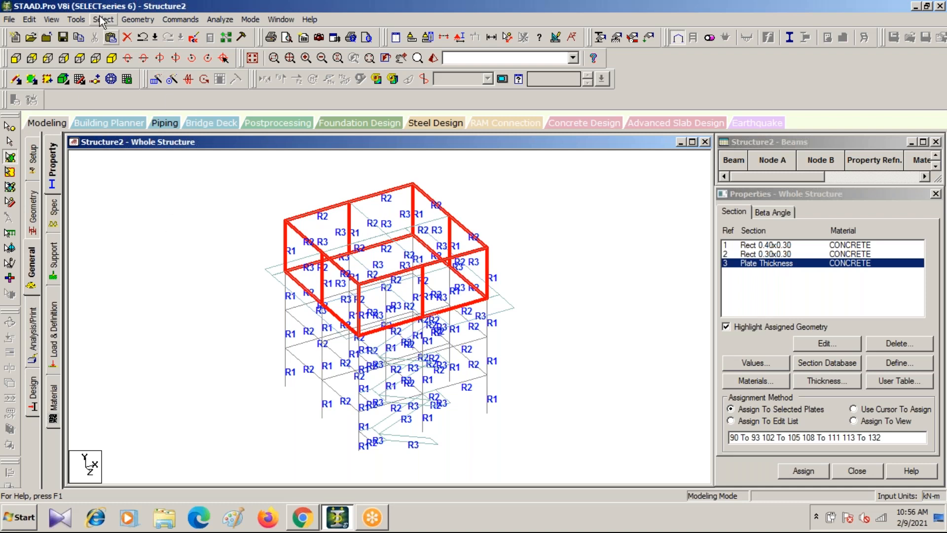
# Generate a quadrilateral plate mesh on the selected top-storey walls, with bias 1 and 10 divisions along every side
pyautogui.click(131, 23)
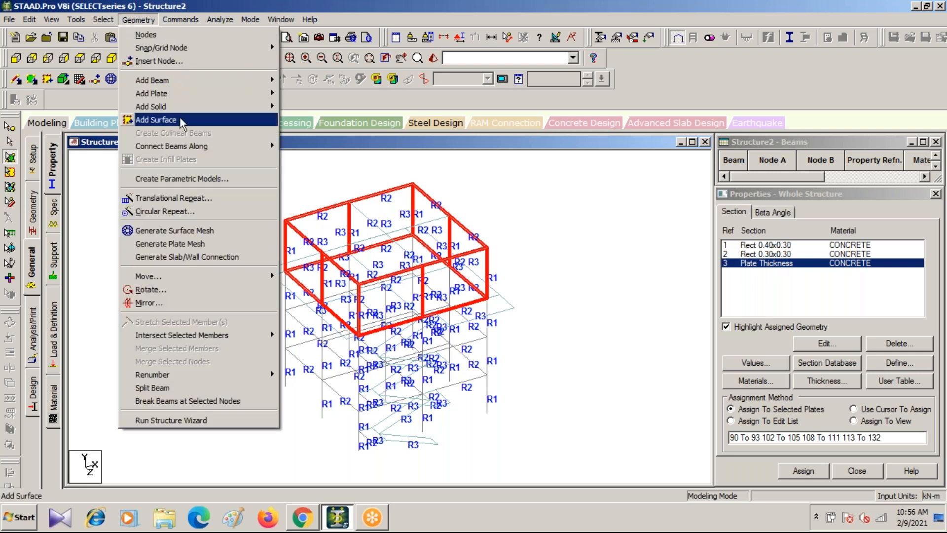
pyautogui.click(167, 244)
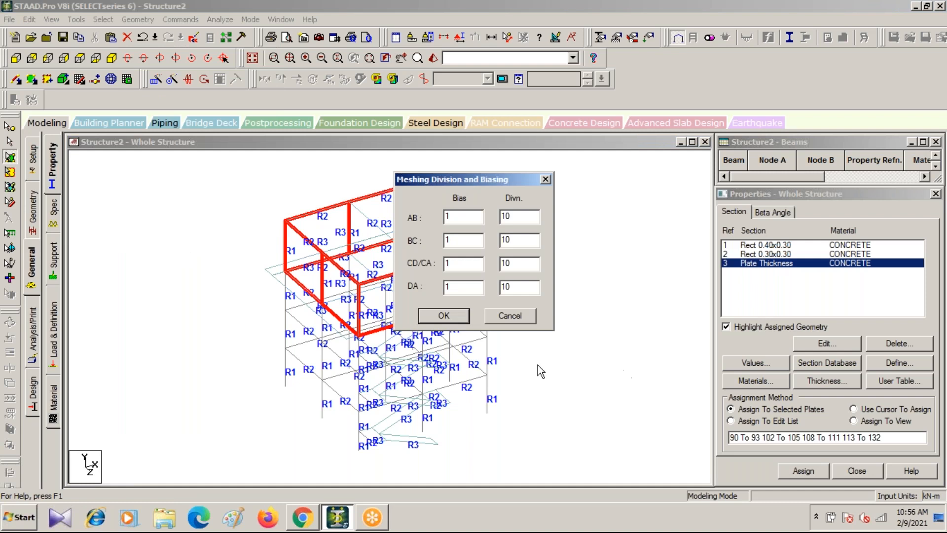
pyautogui.click(446, 318)
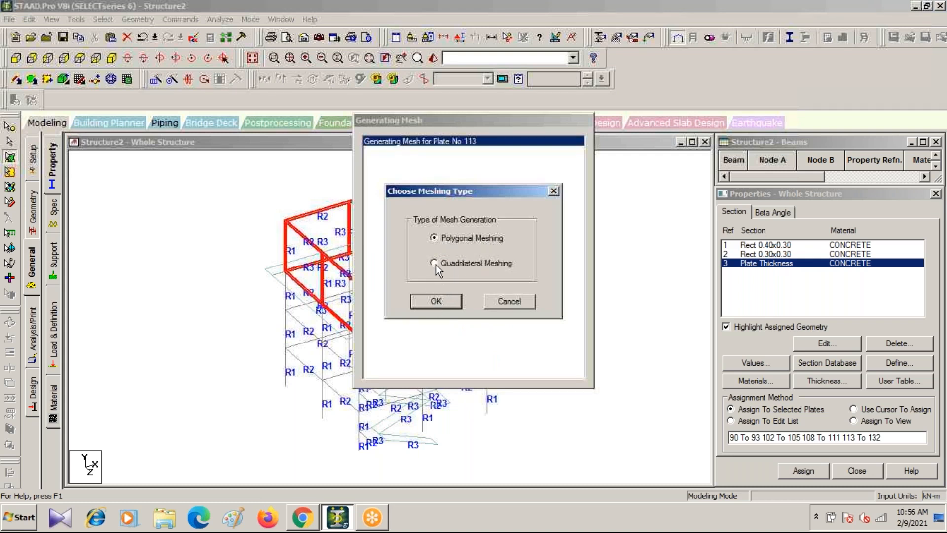
pyautogui.click(436, 302)
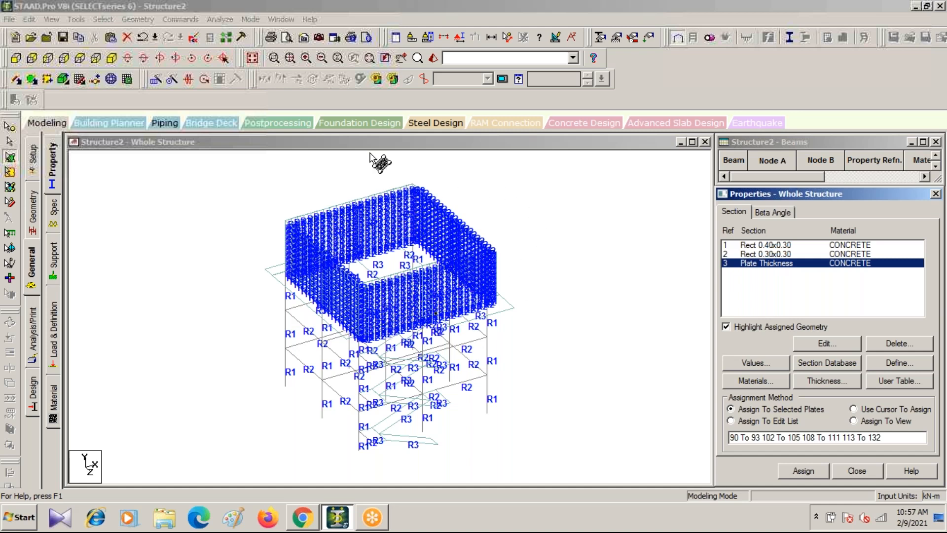
# Examine the meshed top-storey walls and their edge beams up close
pyautogui.click(147, 20)
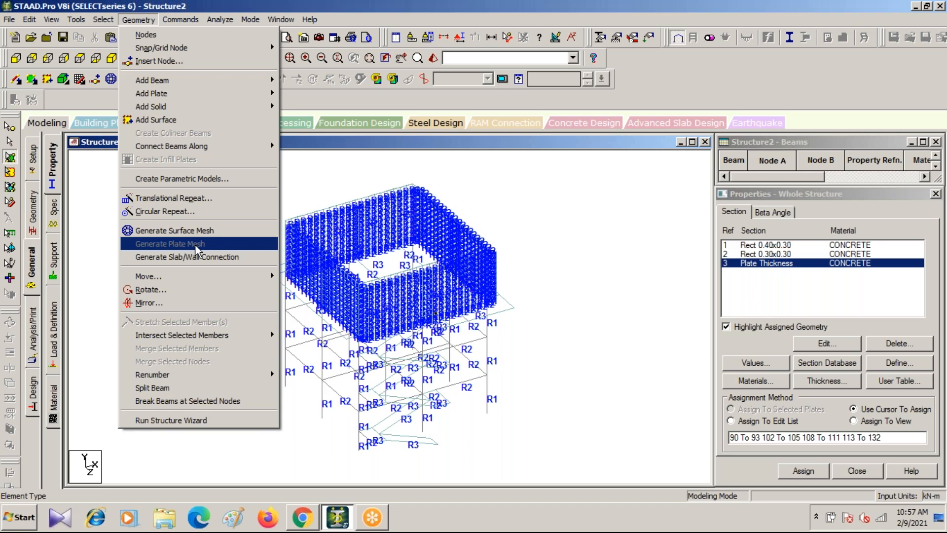
pyautogui.click(318, 172)
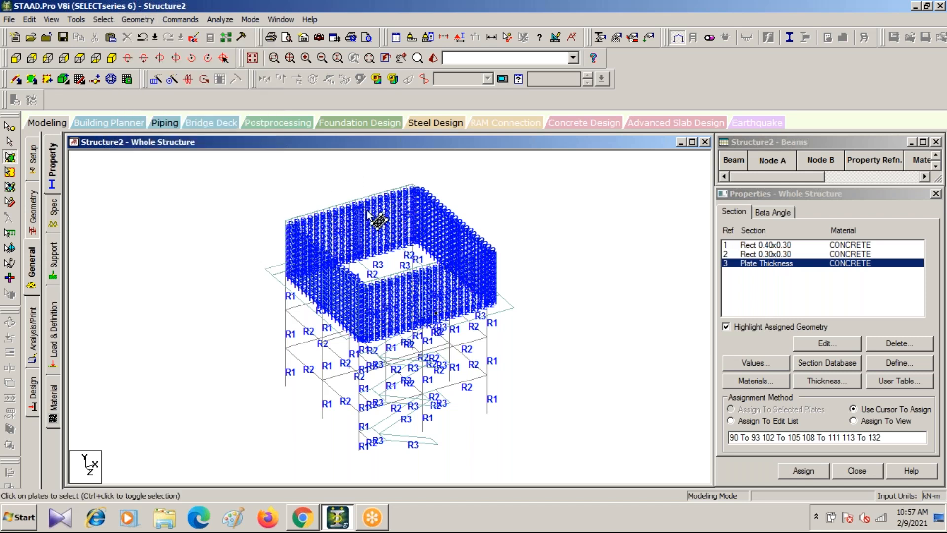
pyautogui.scroll(4, 309, 266)
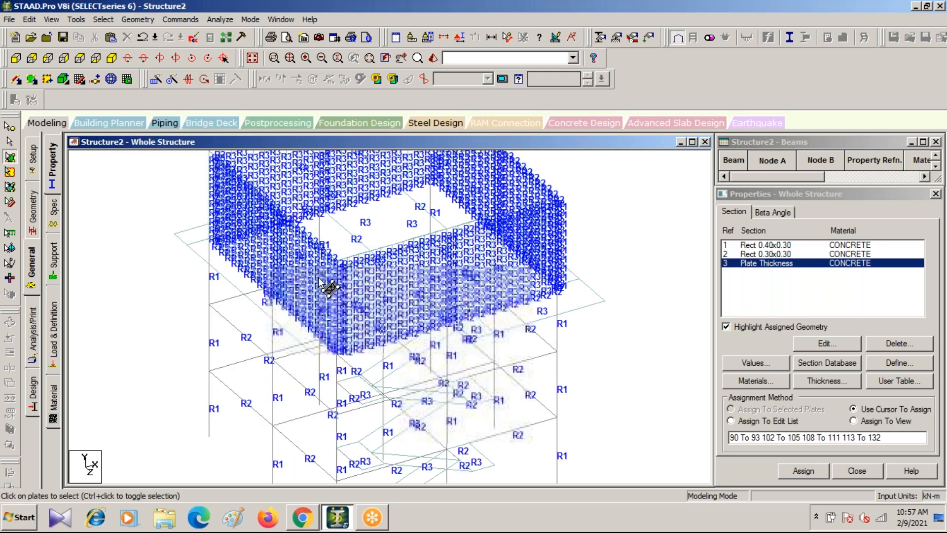
pyautogui.scroll(4, 316, 287)
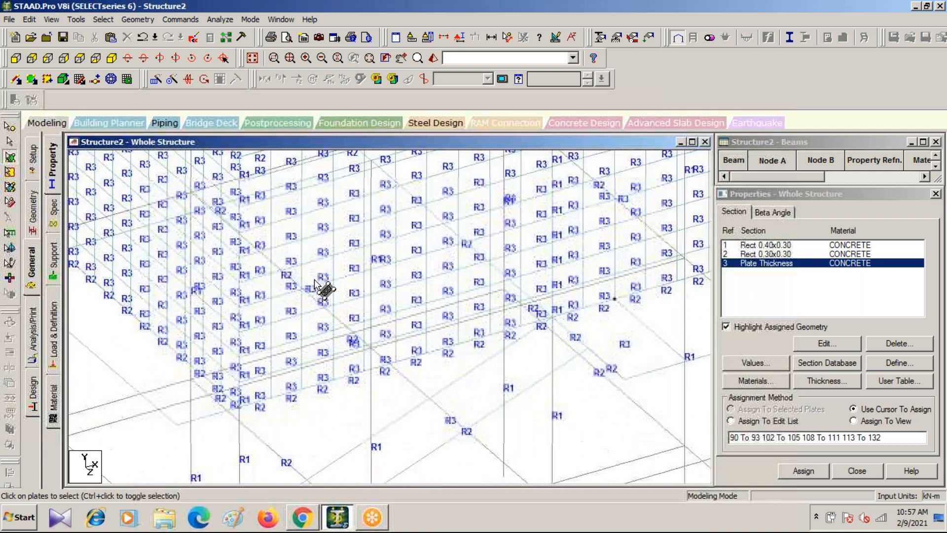
pyautogui.scroll(-2, 473, 257)
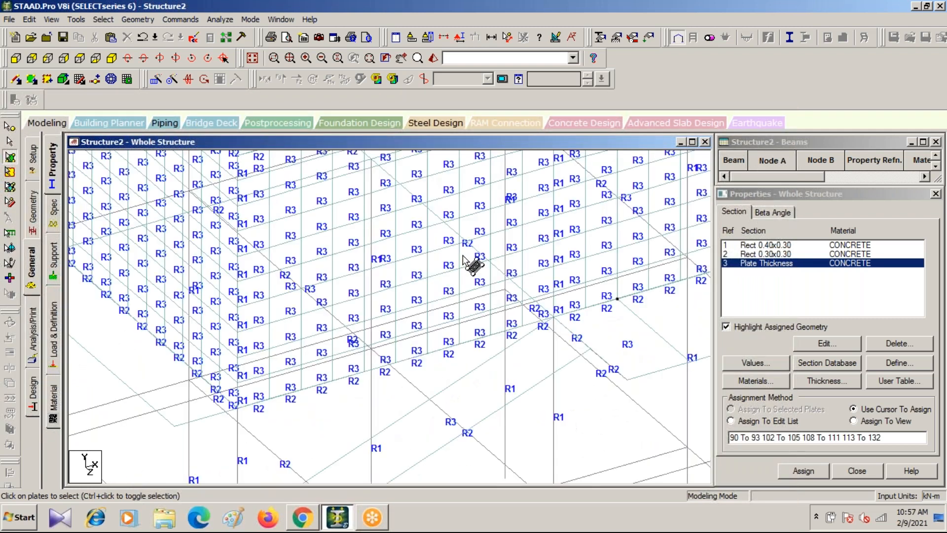
pyautogui.scroll(-5, 391, 261)
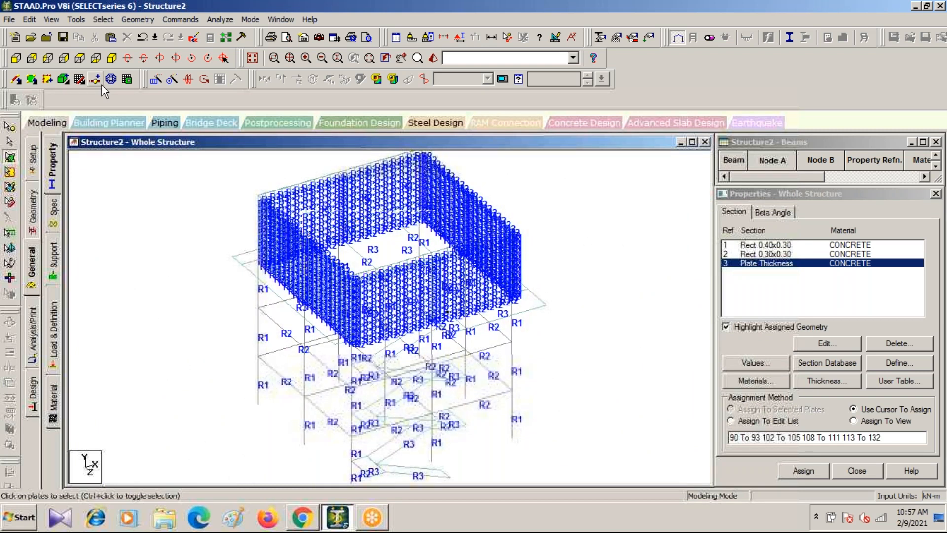
# Limit the display to the floor level at the base of the meshed walls, using a Window / Rubber Band section in front view
pyautogui.click(16, 58)
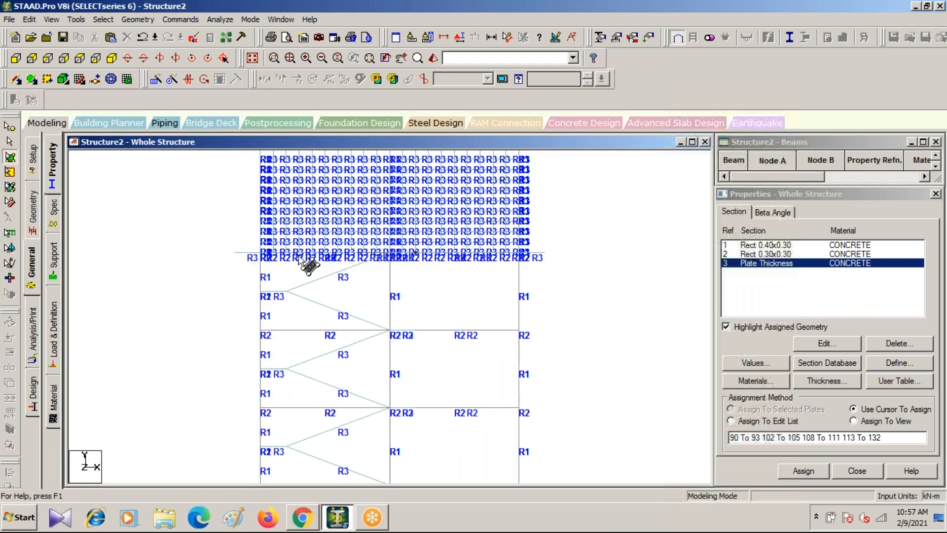
pyautogui.scroll(5, 331, 262)
pyautogui.moveTo(235, 198); pyautogui.dragTo(203, 323, button='middle')
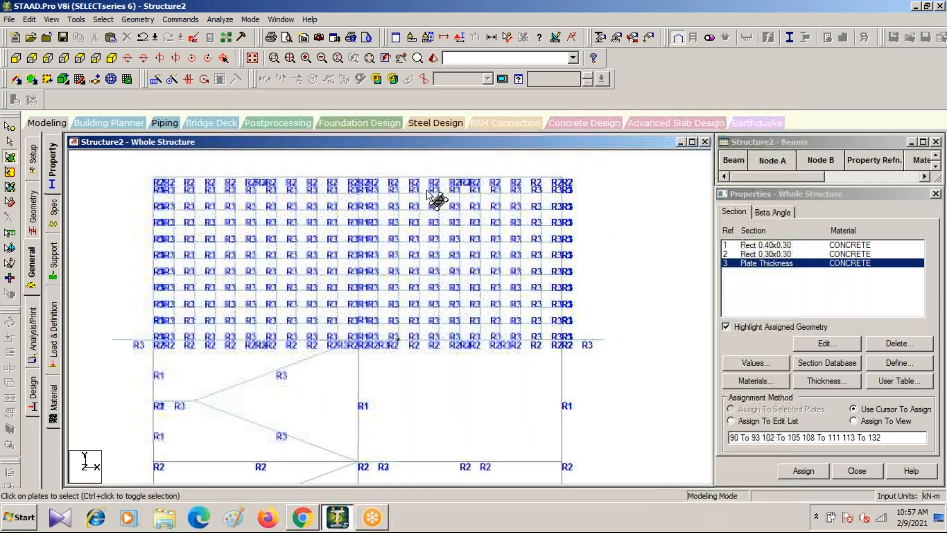
pyautogui.click(445, 37)
pyautogui.click(524, 175)
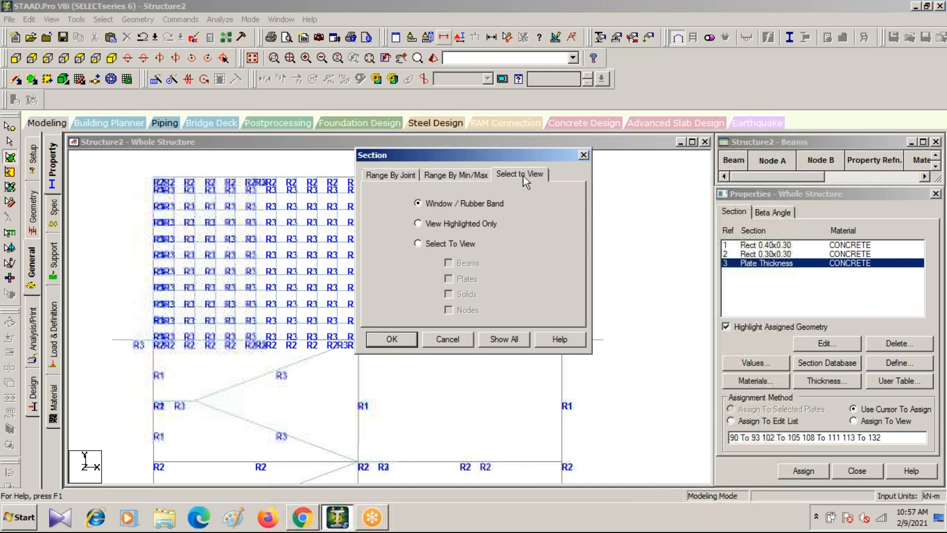
pyautogui.click(403, 336)
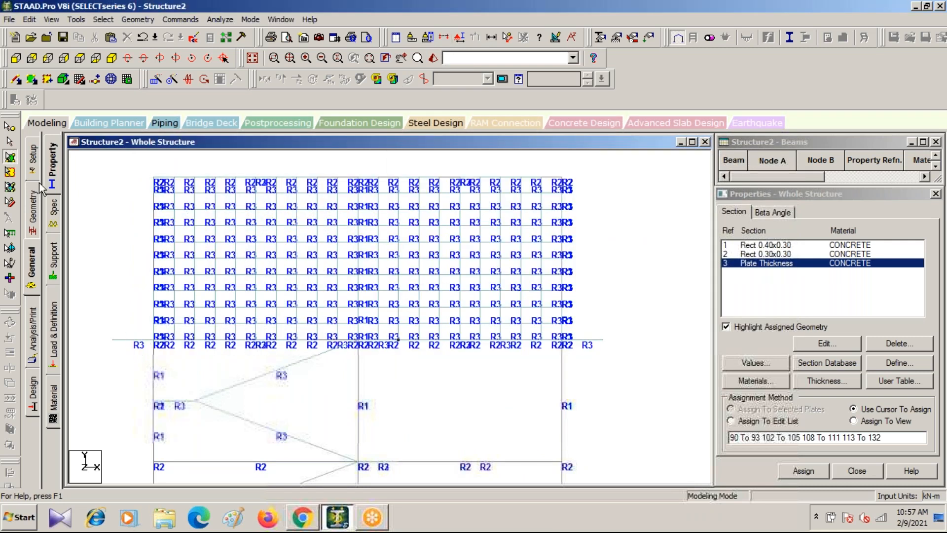
pyautogui.click(10, 142)
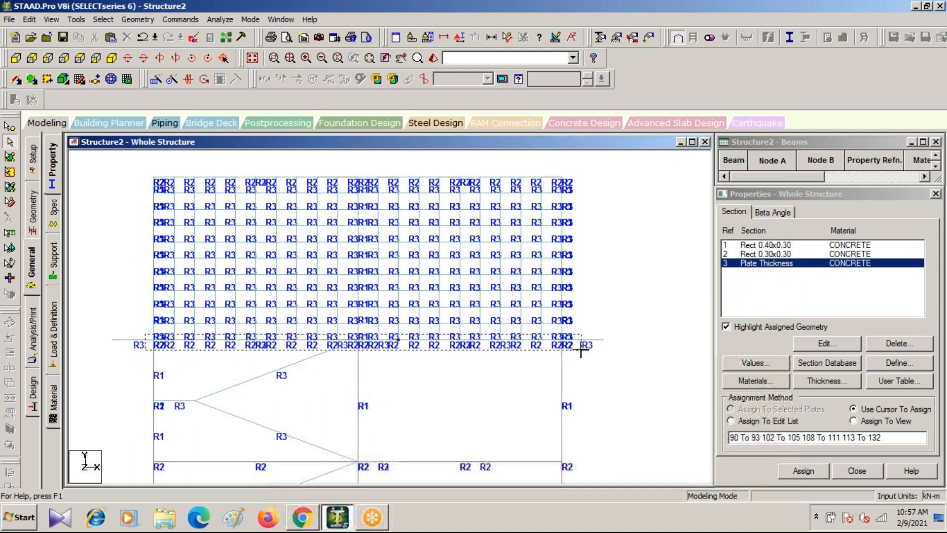
pyautogui.moveTo(579, 350); pyautogui.dragTo(580, 349)
pyautogui.scroll(1, 253, 332)
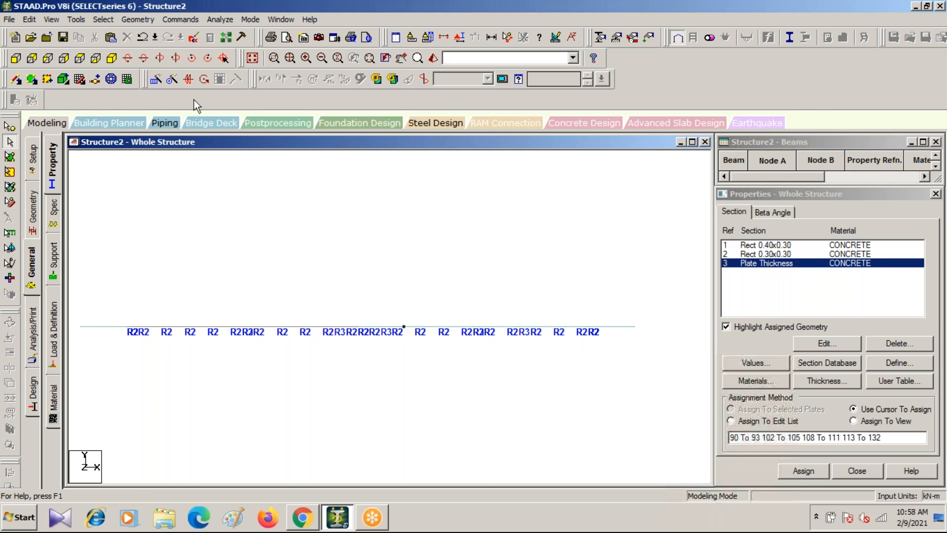
# Select the four main slab plates of the isolated floor in isometric view, leaving out the projecting plates
pyautogui.click(112, 59)
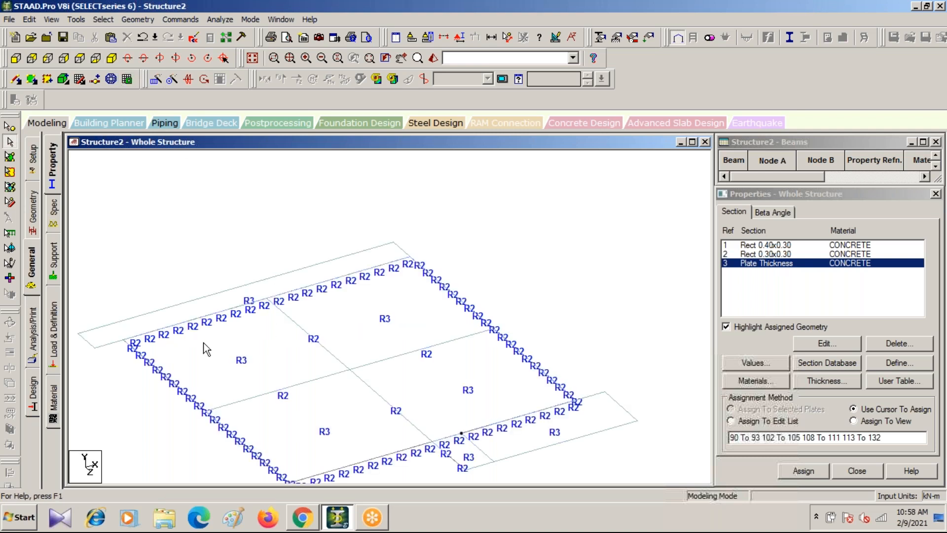
pyautogui.scroll(-2, 265, 324)
pyautogui.moveTo(311, 404); pyautogui.dragTo(355, 312, button='middle')
pyautogui.click(9, 157)
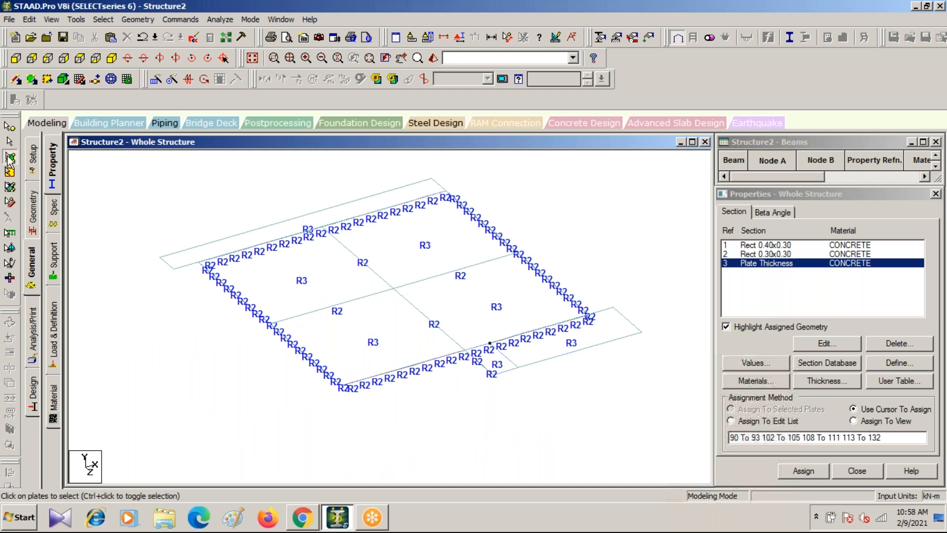
pyautogui.click(313, 284)
pyautogui.keyDown('ctrl'); pyautogui.click(412, 254); pyautogui.keyUp('ctrl')
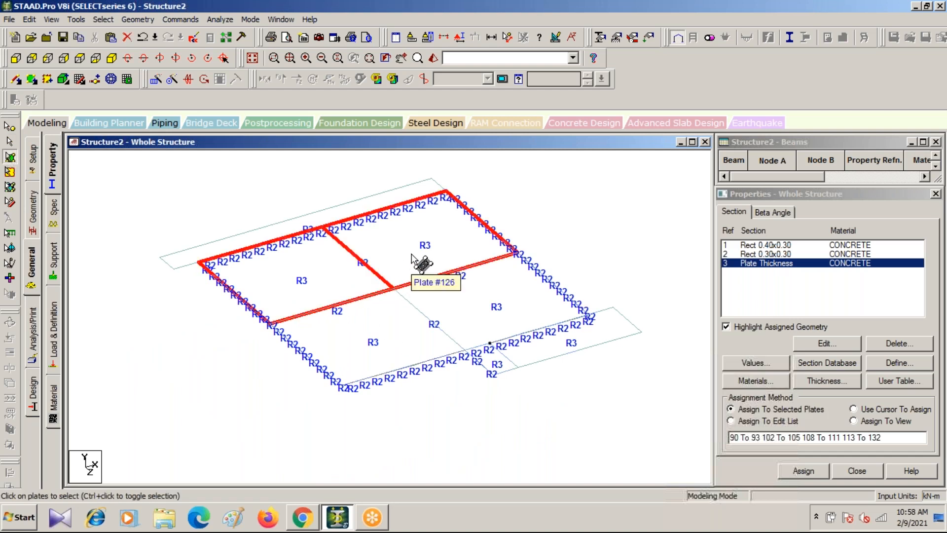
pyautogui.keyDown('ctrl'); pyautogui.click(498, 321); pyautogui.keyUp('ctrl')
pyautogui.keyDown('ctrl'); pyautogui.click(373, 345); pyautogui.keyUp('ctrl')
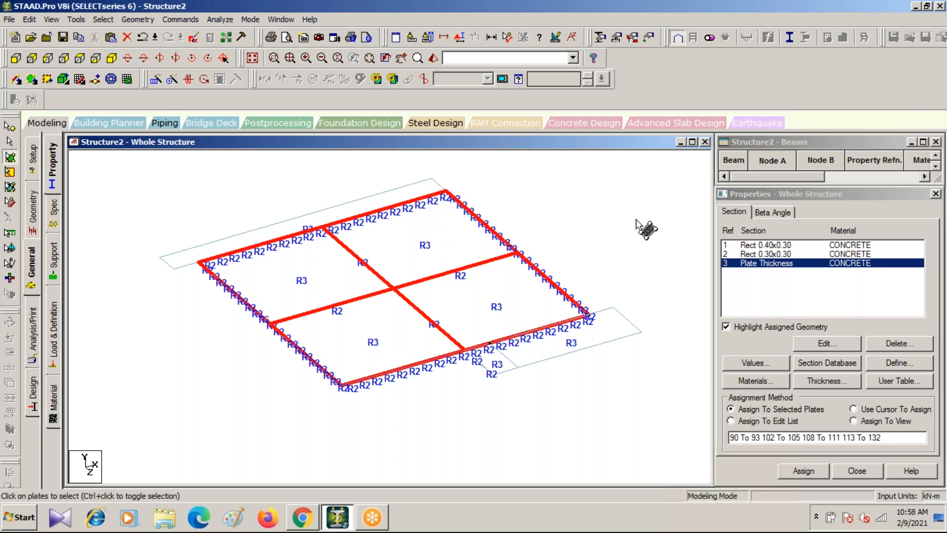
# Generate a quadrilateral plate mesh on the four selected slab plates, and restore the display of the whole structure
pyautogui.click(181, 19)
pyautogui.moveTo(139, 19)
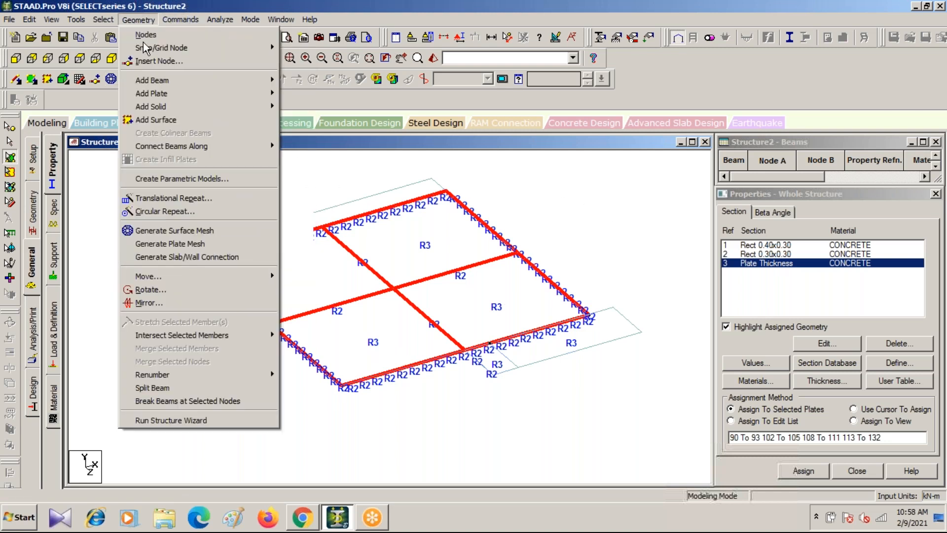
pyautogui.click(159, 244)
pyautogui.click(442, 314)
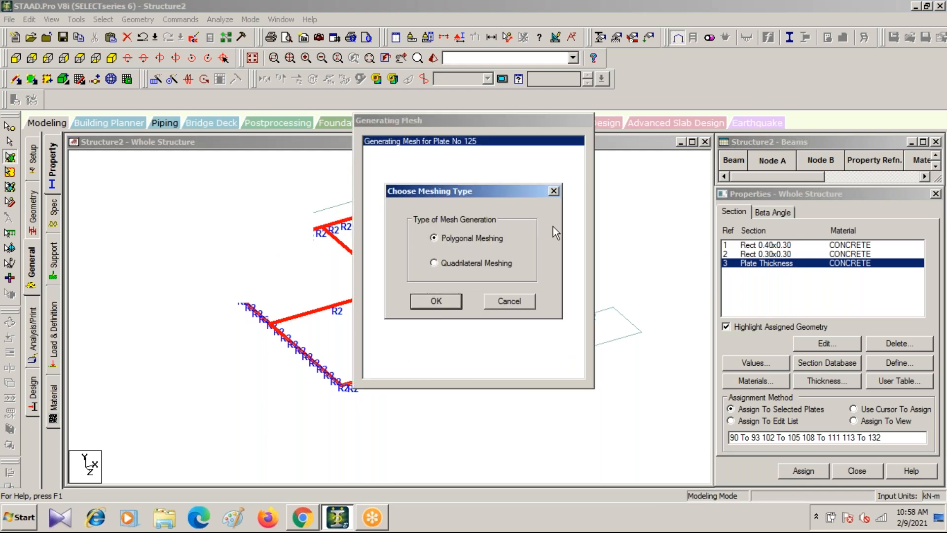
pyautogui.click(435, 263)
pyautogui.click(434, 299)
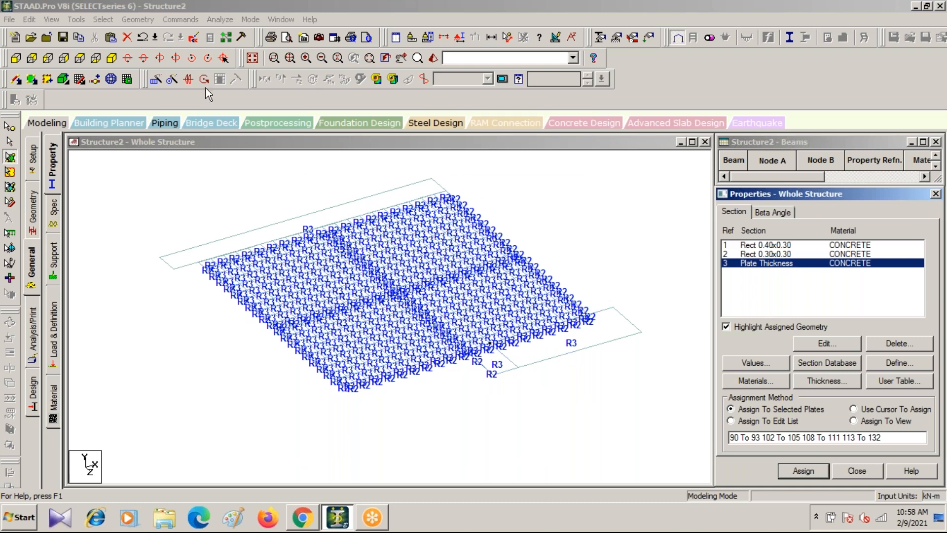
pyautogui.click(252, 60)
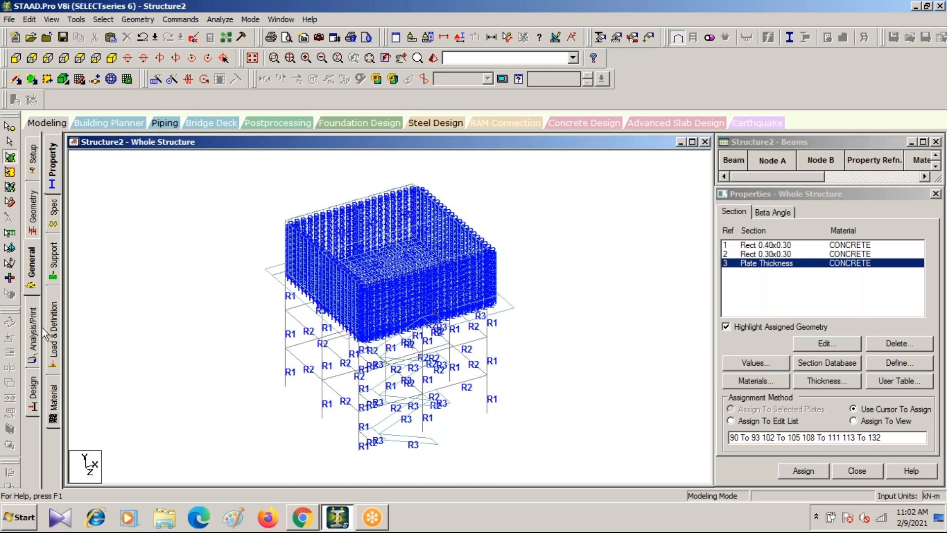
# Create a fixed support and make it the active support for assignment
pyautogui.click(54, 261)
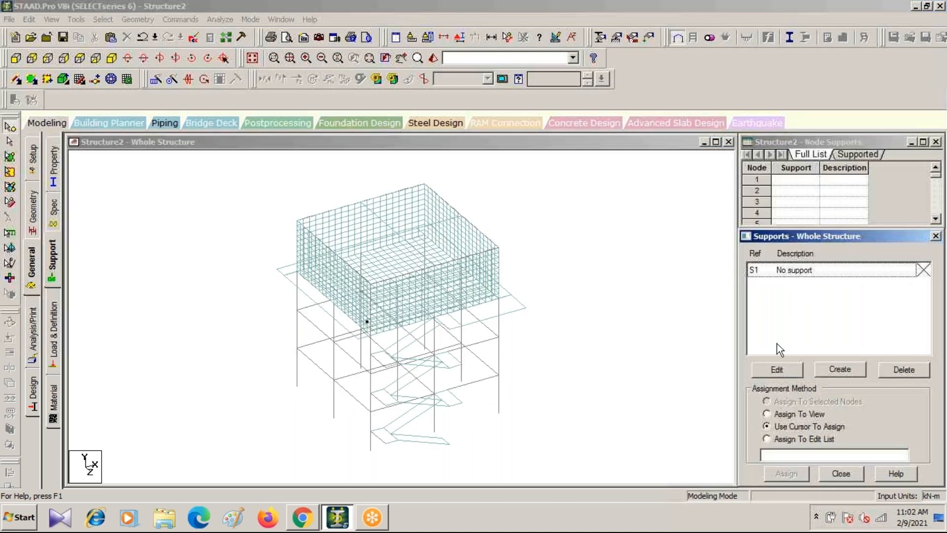
pyautogui.click(833, 369)
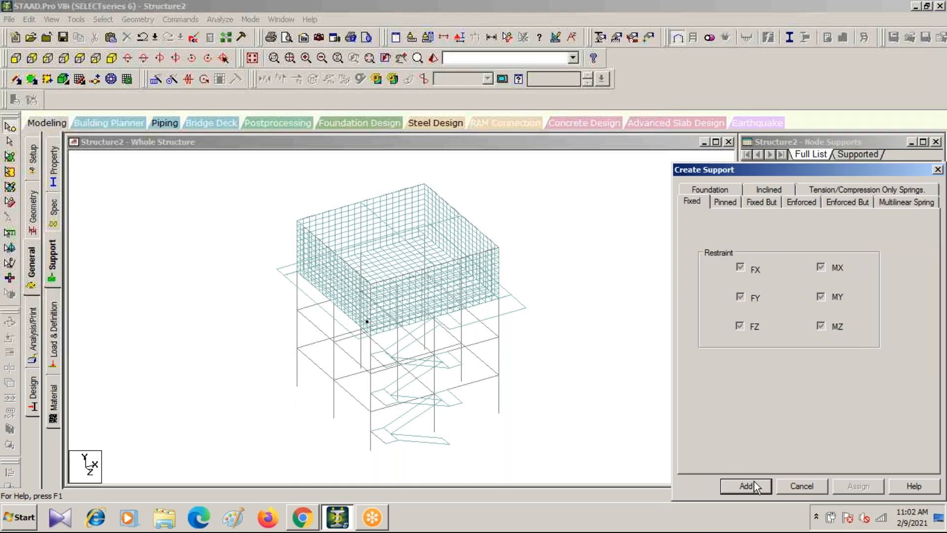
pyautogui.click(750, 483)
pyautogui.click(788, 285)
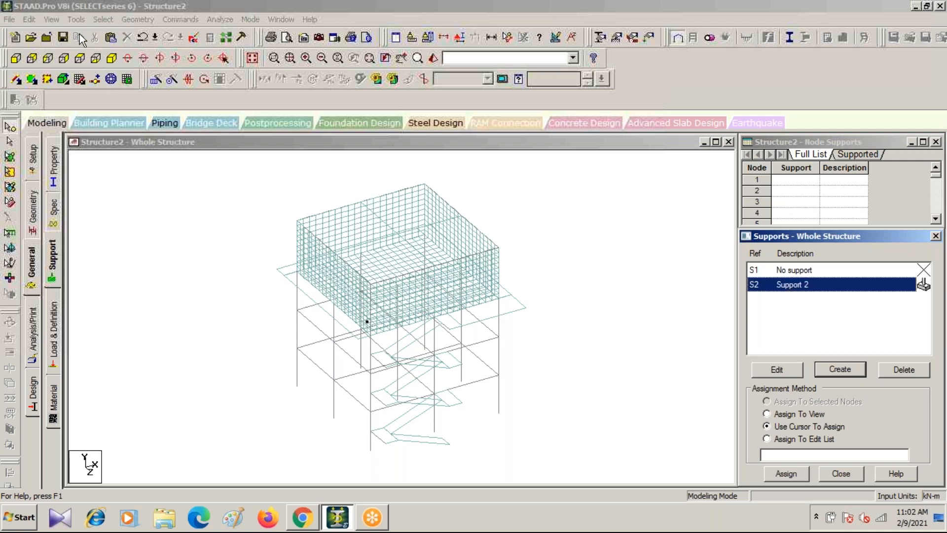
# Assign the fixed support to all nodes at the base of the structure, selecting them by window in front view
pyautogui.click(18, 58)
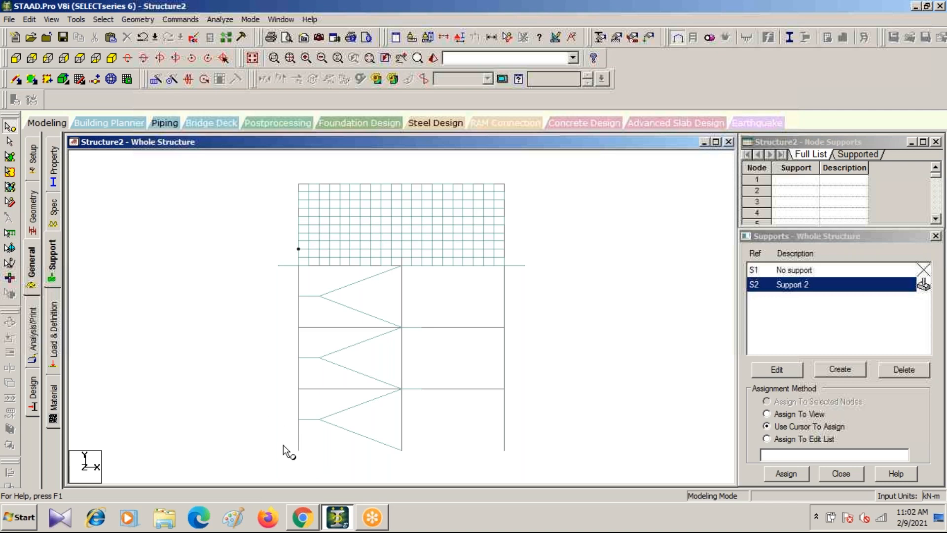
pyautogui.moveTo(289, 440); pyautogui.dragTo(545, 462)
pyautogui.click(112, 58)
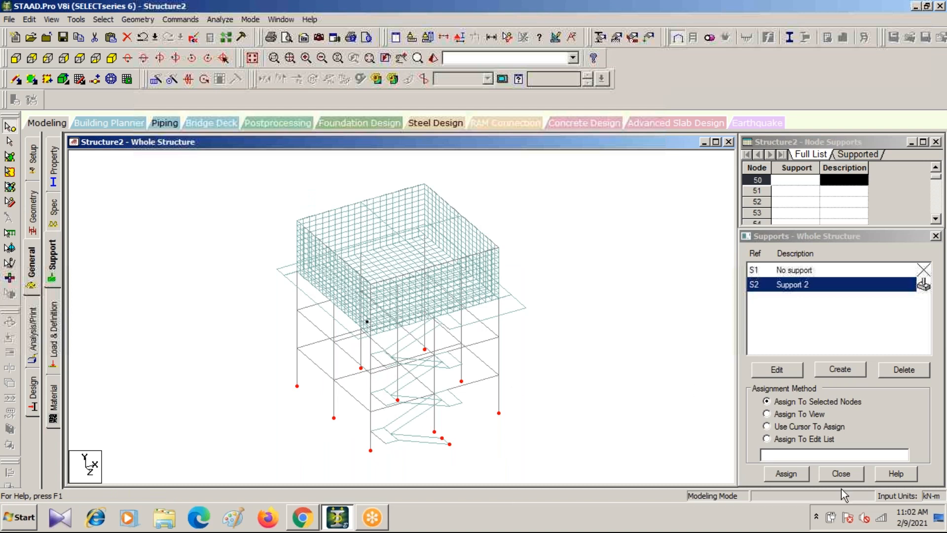
pyautogui.click(784, 474)
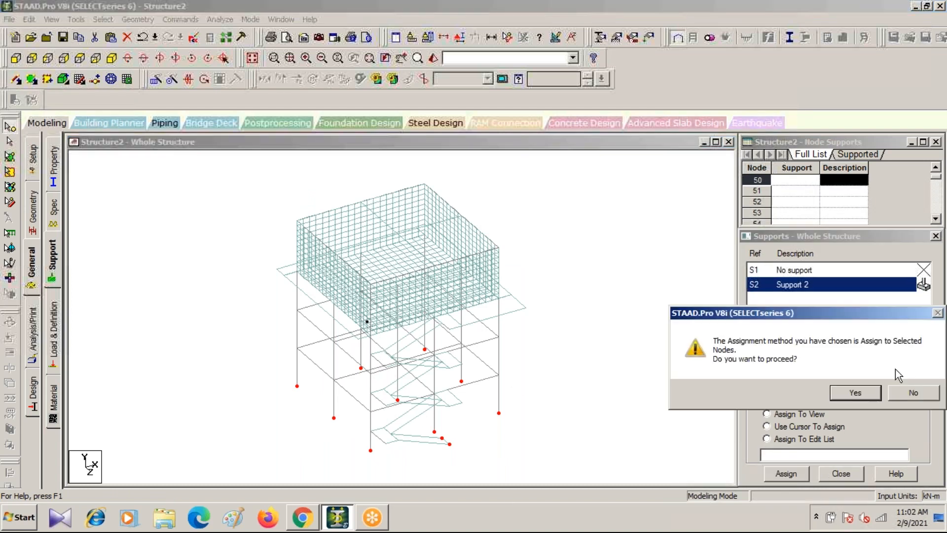
pyautogui.click(856, 393)
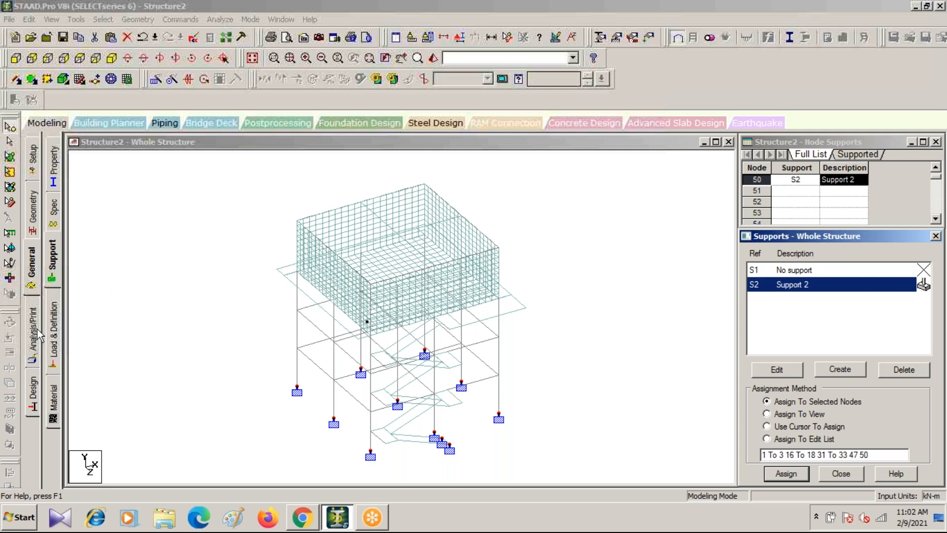
# Add primary load case 1 with loading type Dead and the title dl
pyautogui.click(55, 336)
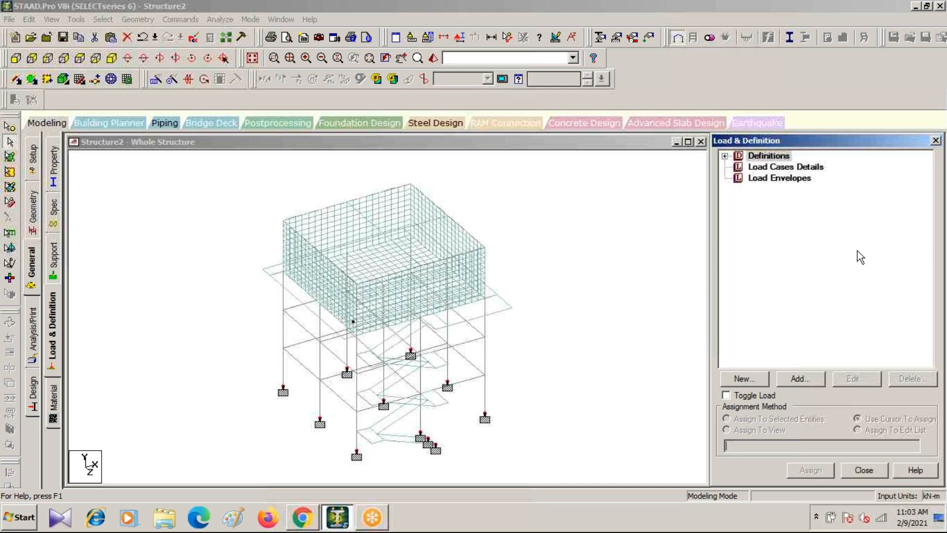
pyautogui.click(770, 167)
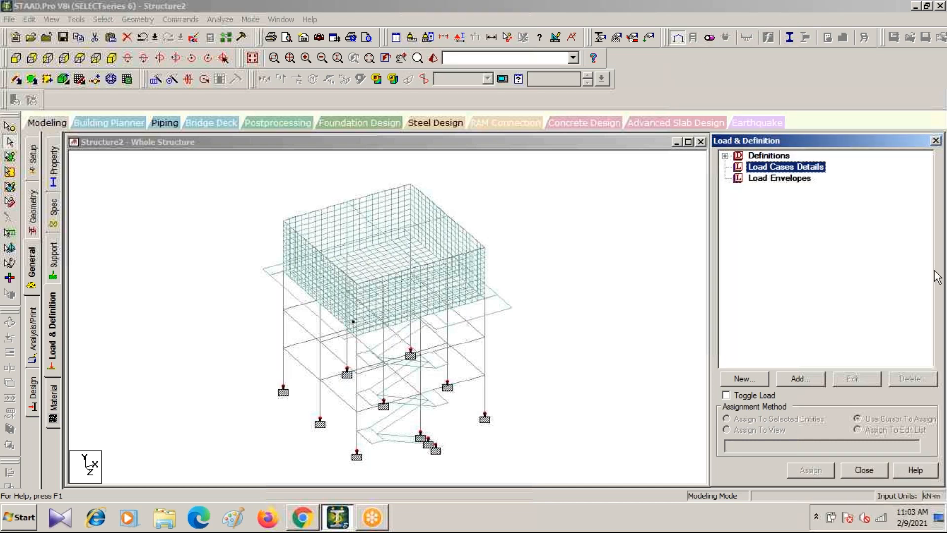
pyautogui.click(799, 378)
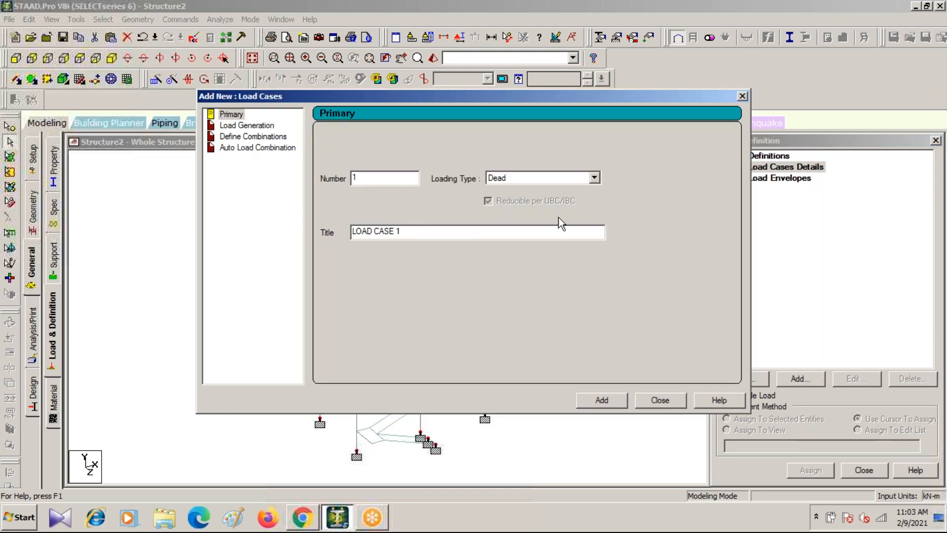
pyautogui.click(595, 178)
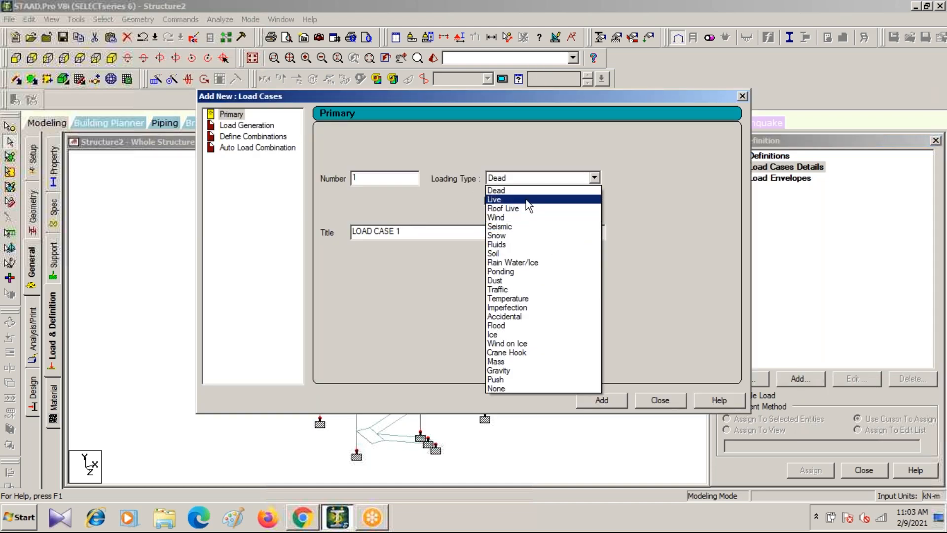
pyautogui.click(513, 191)
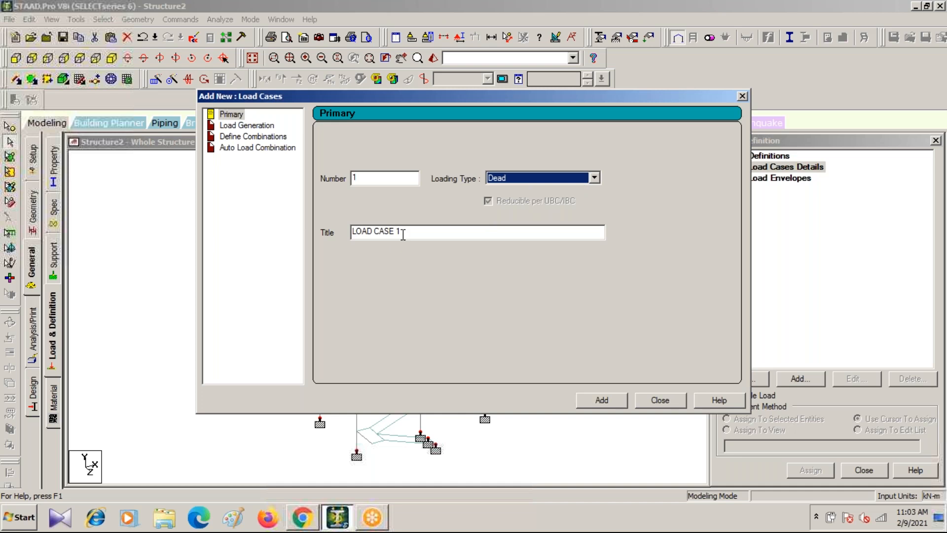
pyautogui.moveTo(405, 232); pyautogui.dragTo(321, 262)
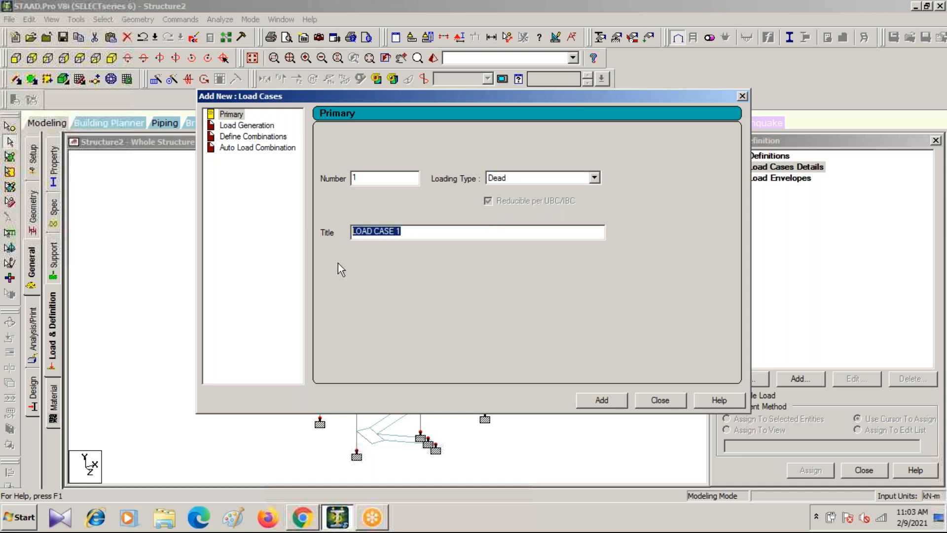
pyautogui.write('d')
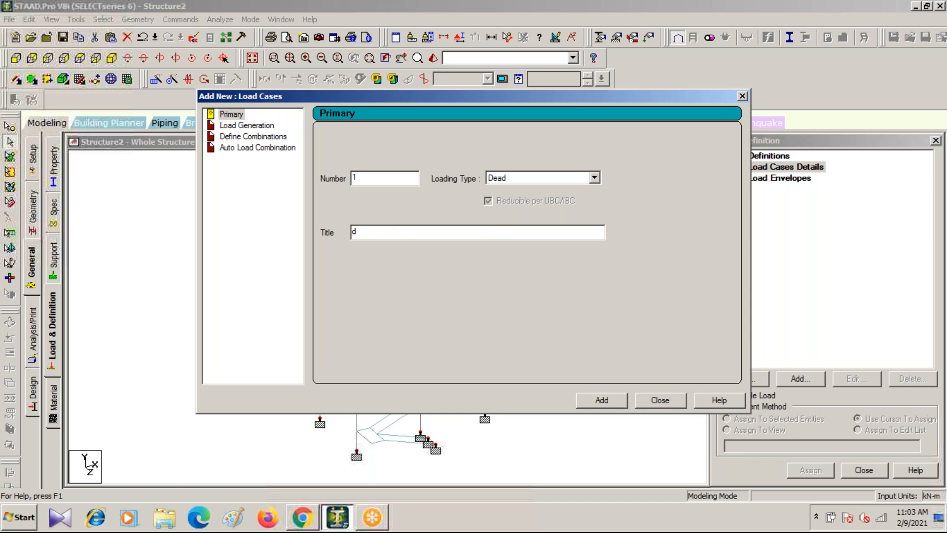
pyautogui.write('l')
pyautogui.click(597, 402)
# Save the modified structure under its current file when the save reminder interrupts the load case entry
pyautogui.click(594, 178)
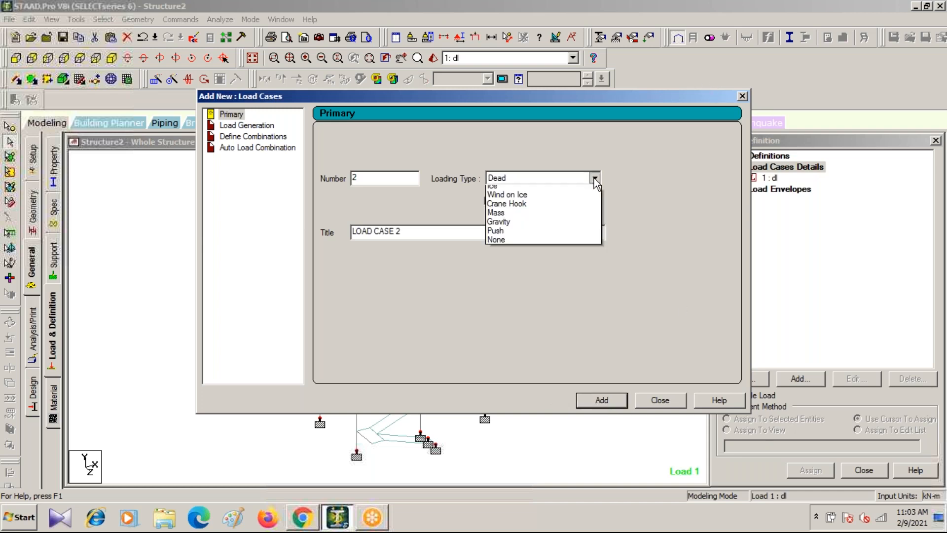
pyautogui.click(469, 286)
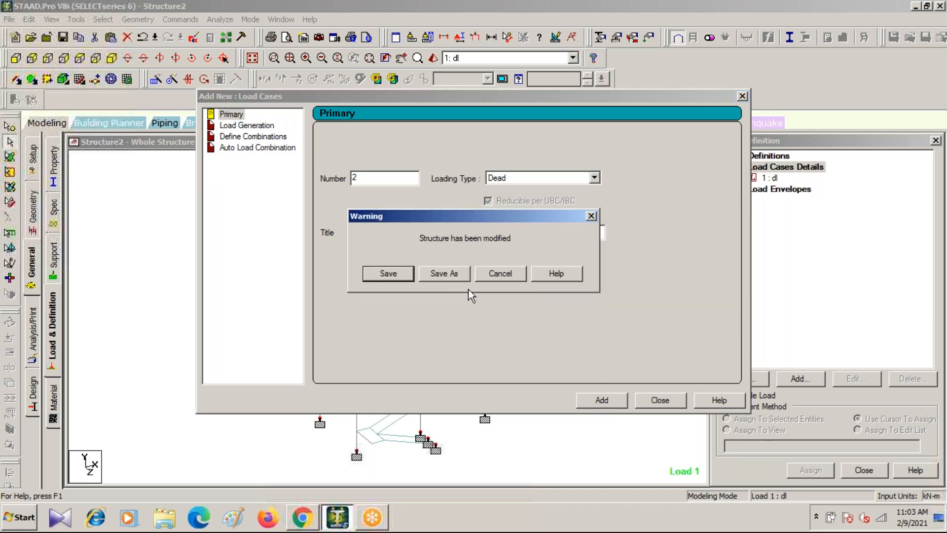
pyautogui.click(384, 276)
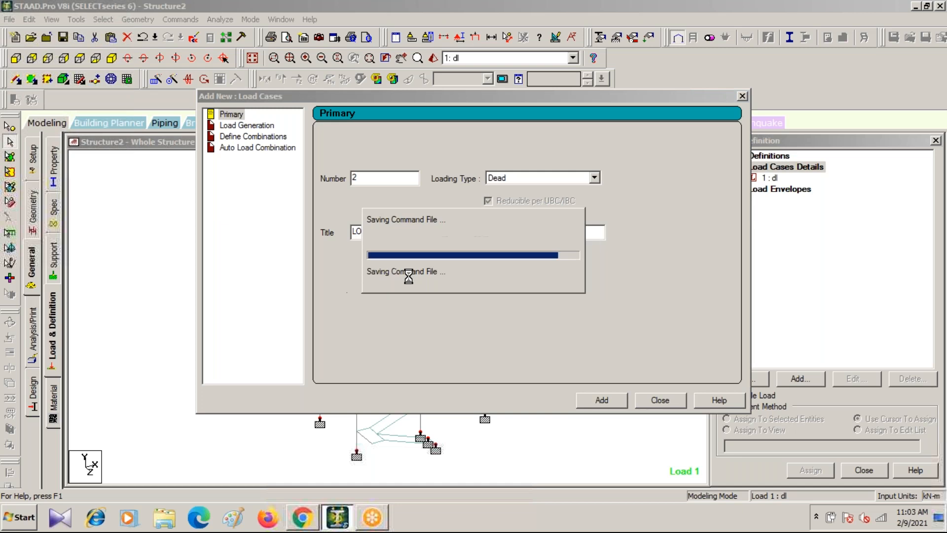
# Add primary load case 2 with loading type Live and the title WP, and finish adding load cases
pyautogui.click(594, 179)
pyautogui.click(532, 198)
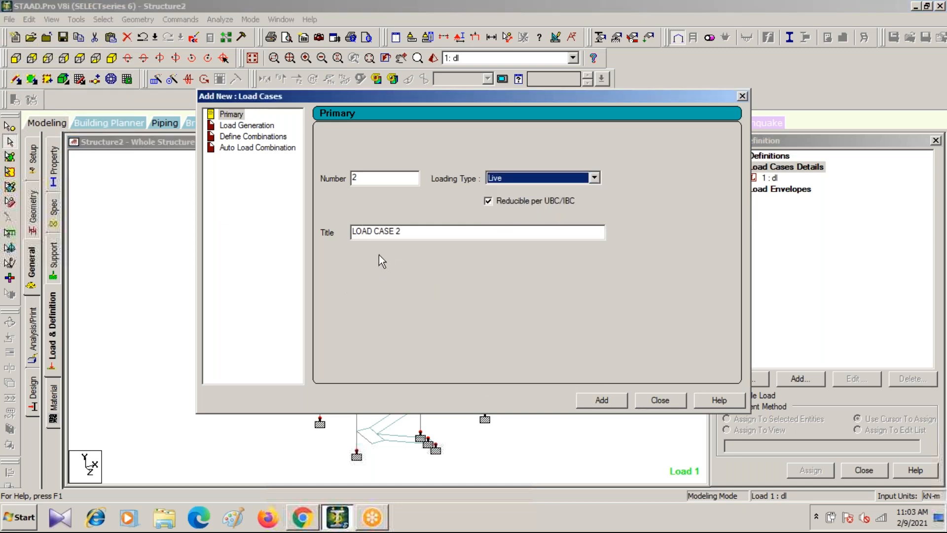
pyautogui.moveTo(414, 233); pyautogui.dragTo(148, 235)
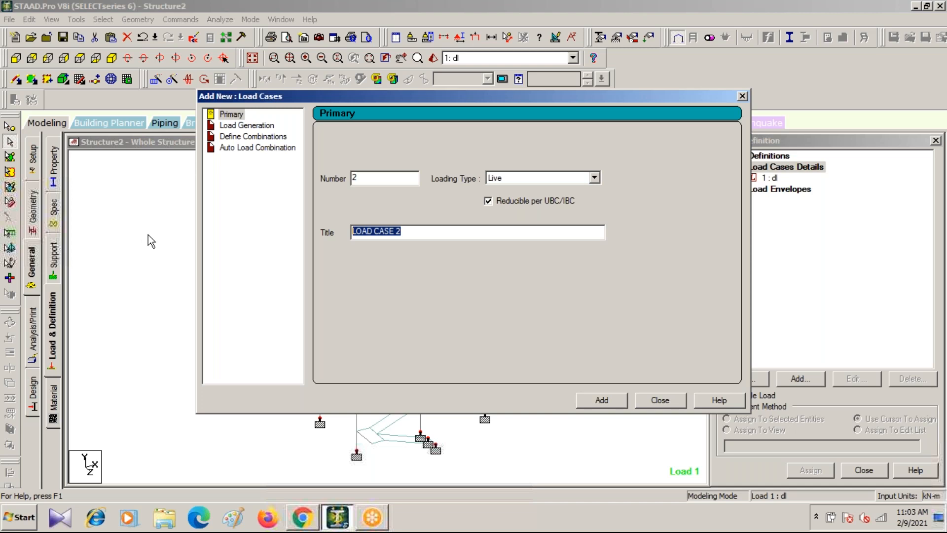
pyautogui.write('WP')
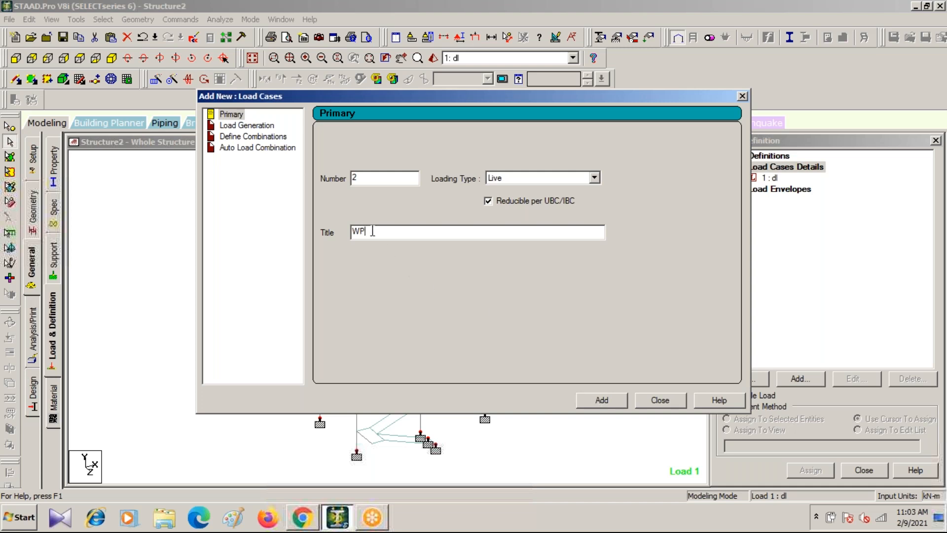
pyautogui.click(598, 401)
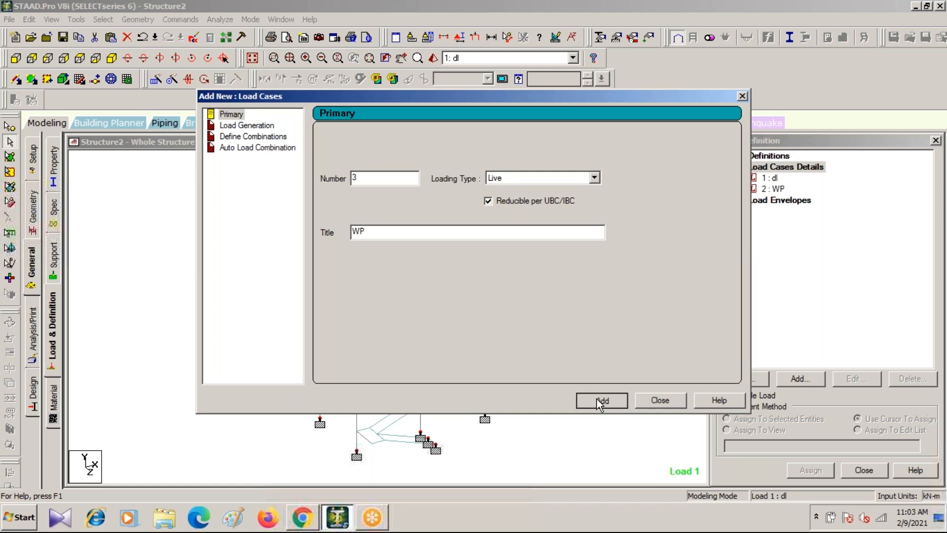
pyautogui.click(487, 200)
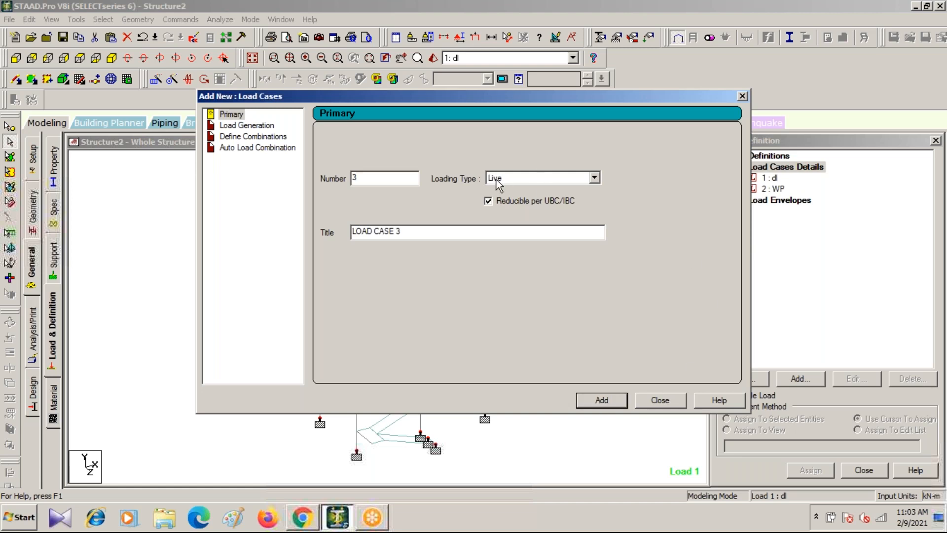
pyautogui.click(742, 97)
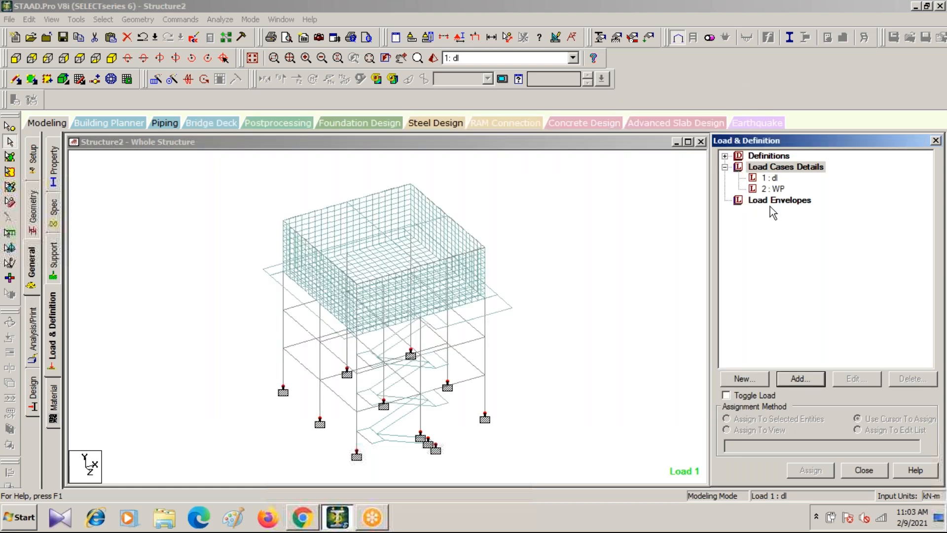
# Add a selfweight load in the Y direction with factor -1 to load case dl
pyautogui.click(771, 178)
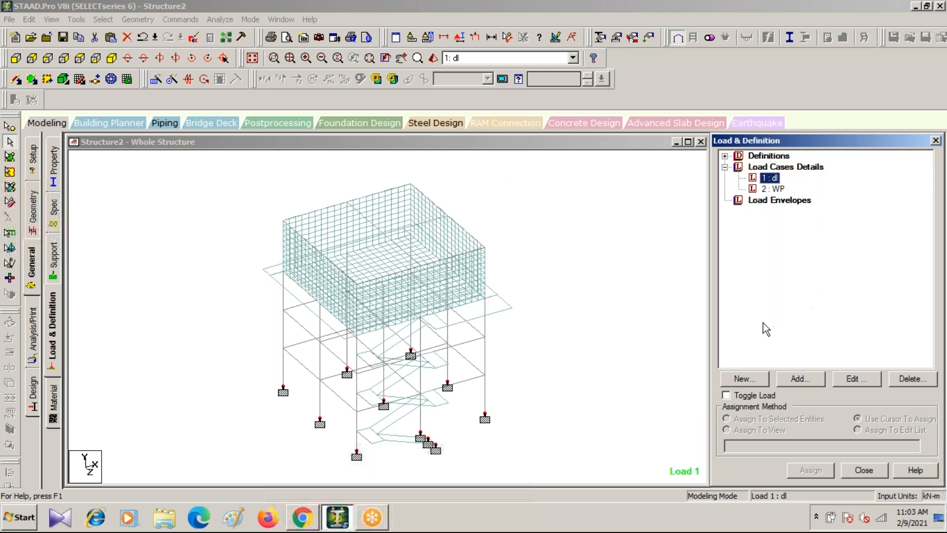
pyautogui.click(810, 378)
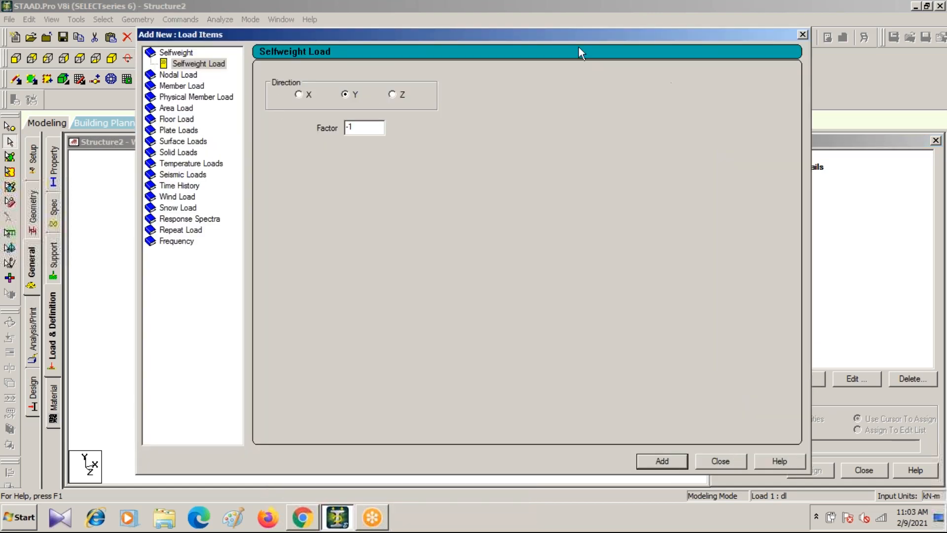
pyautogui.moveTo(546, 34); pyautogui.dragTo(337, 67)
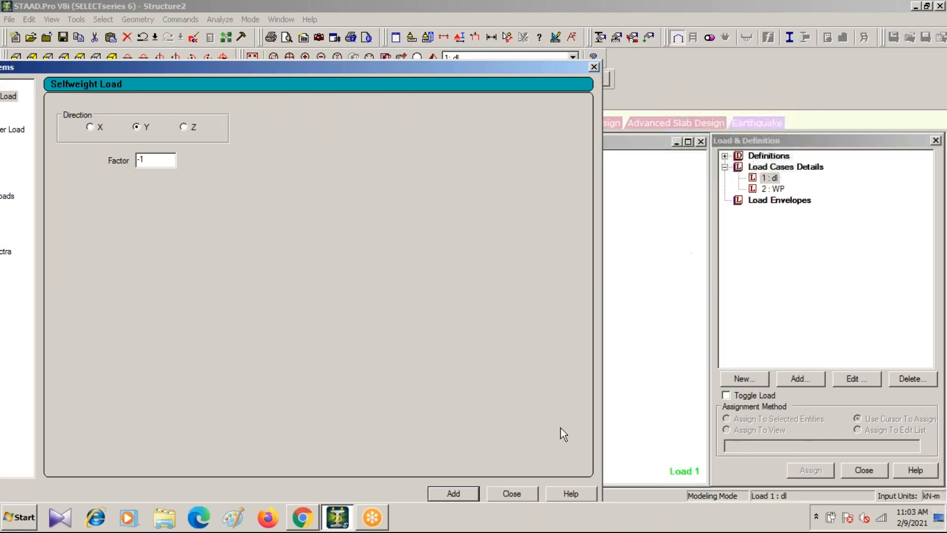
pyautogui.click(442, 495)
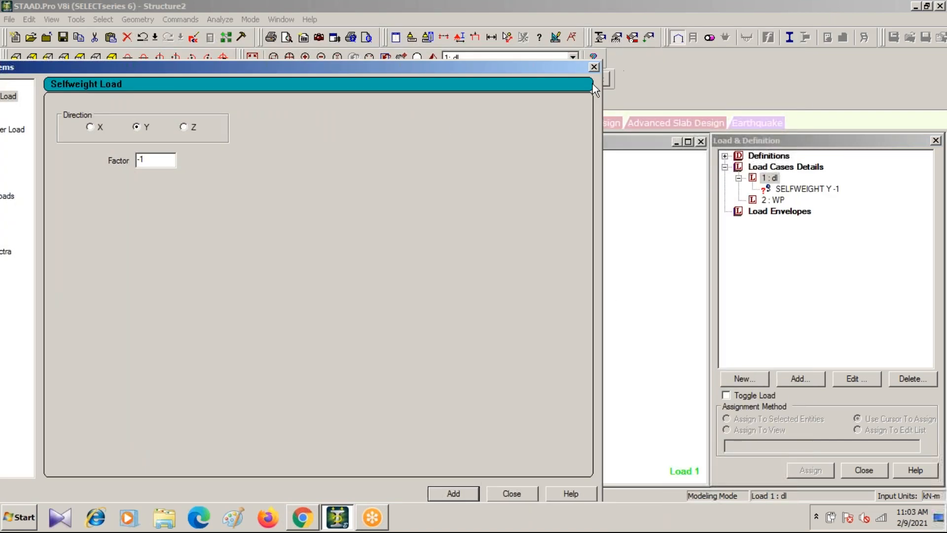
pyautogui.click(593, 67)
# Assign the selfweight load to the whole structure with the Assign To View method
pyautogui.click(763, 191)
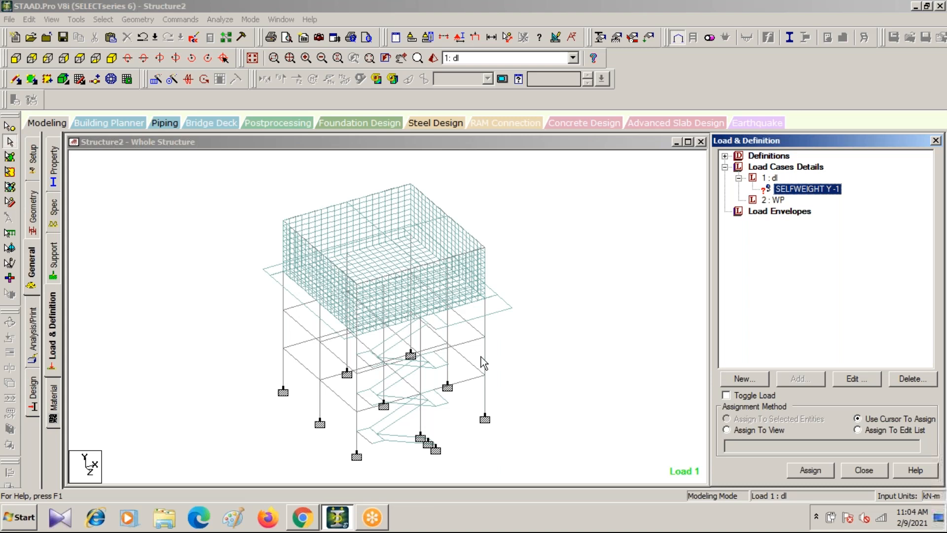
pyautogui.click(728, 430)
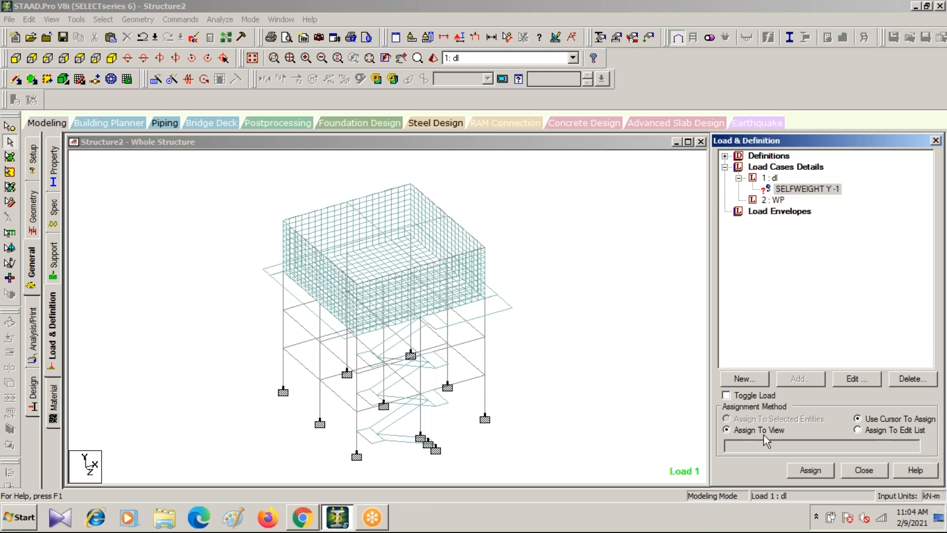
pyautogui.click(805, 470)
pyautogui.click(851, 342)
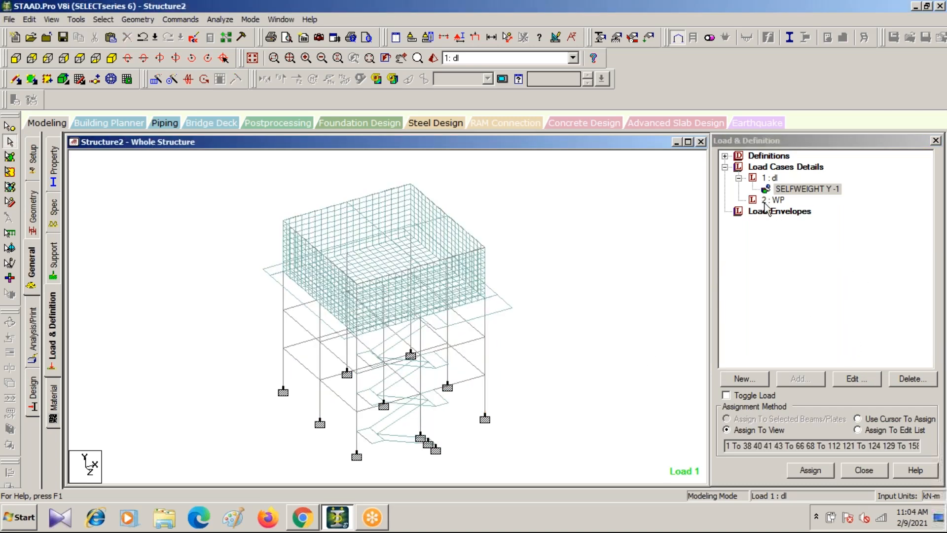
# Start a hydrostatic plate load for load case WP and begin choosing its plates
pyautogui.click(771, 199)
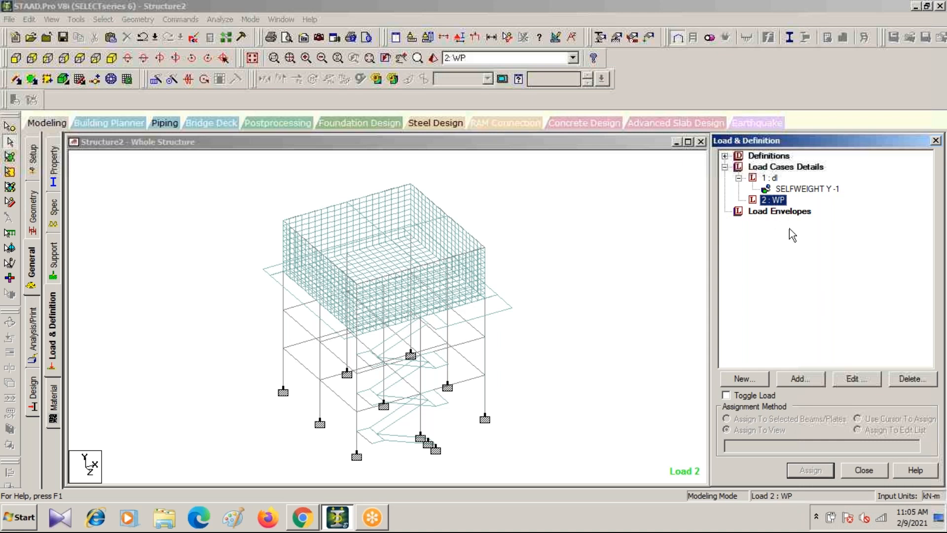
pyautogui.click(800, 380)
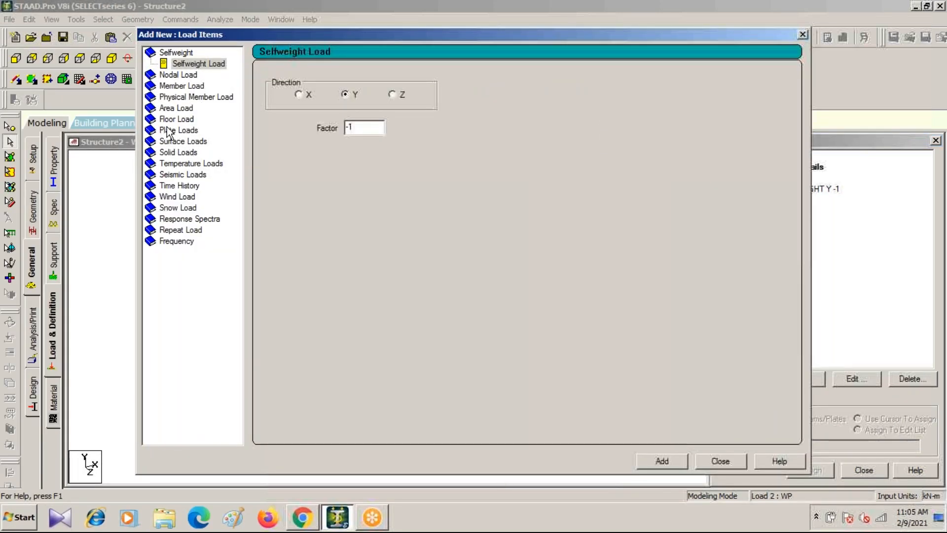
pyautogui.click(186, 130)
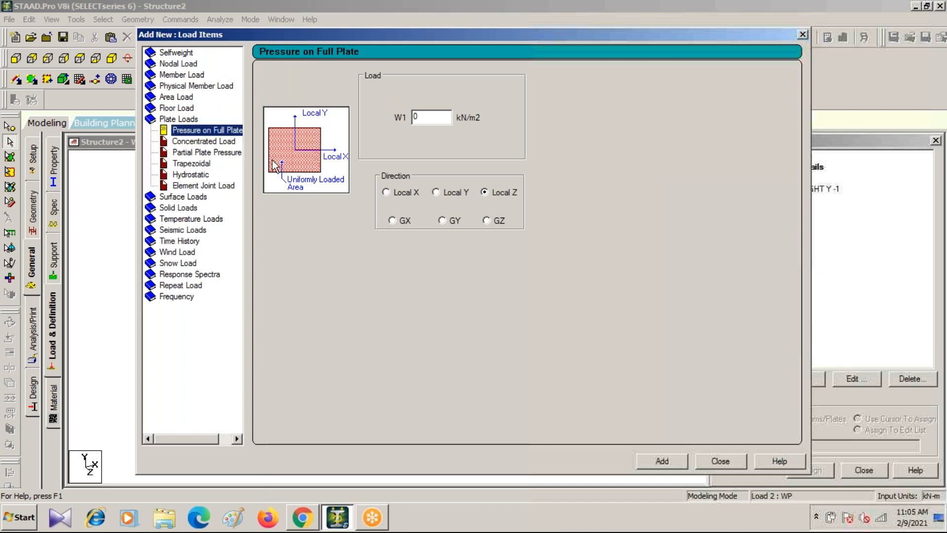
pyautogui.click(180, 177)
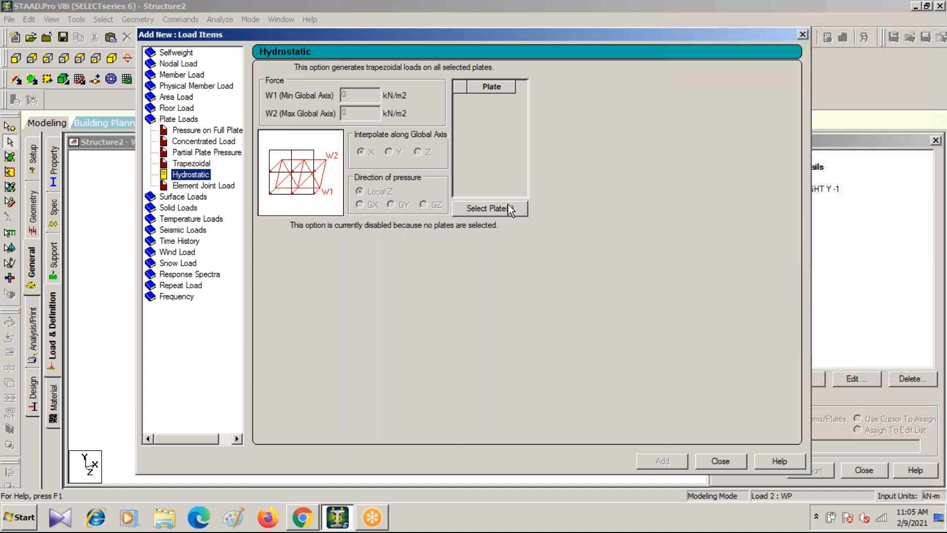
pyautogui.click(481, 207)
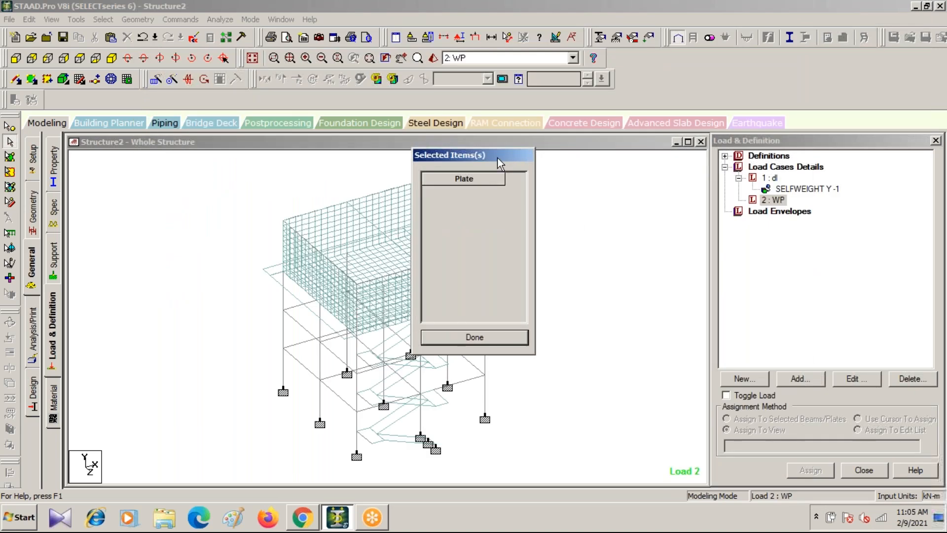
pyautogui.moveTo(617, 156); pyautogui.dragTo(776, 159)
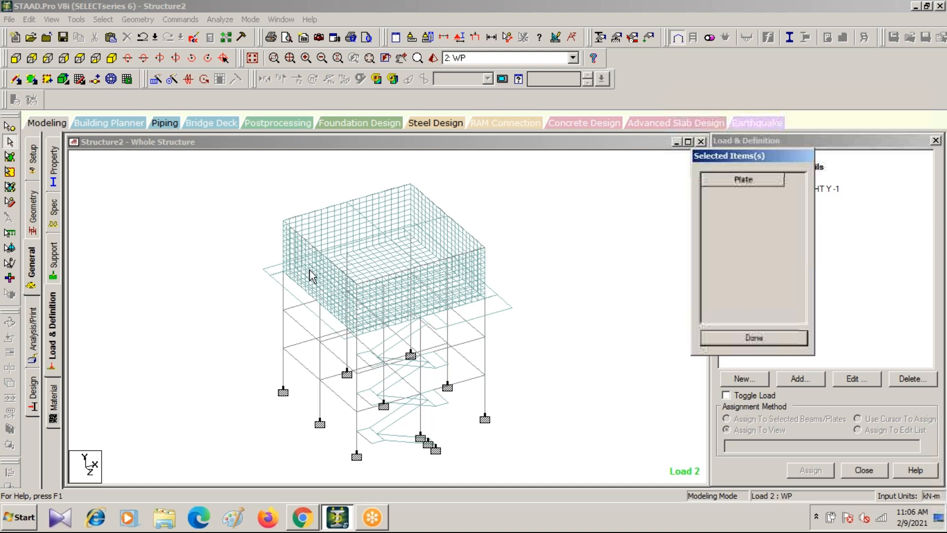
# Isolate the top-storey wall on the minimum-X side in the front view with a Window / Rubber Band section
pyautogui.click(15, 59)
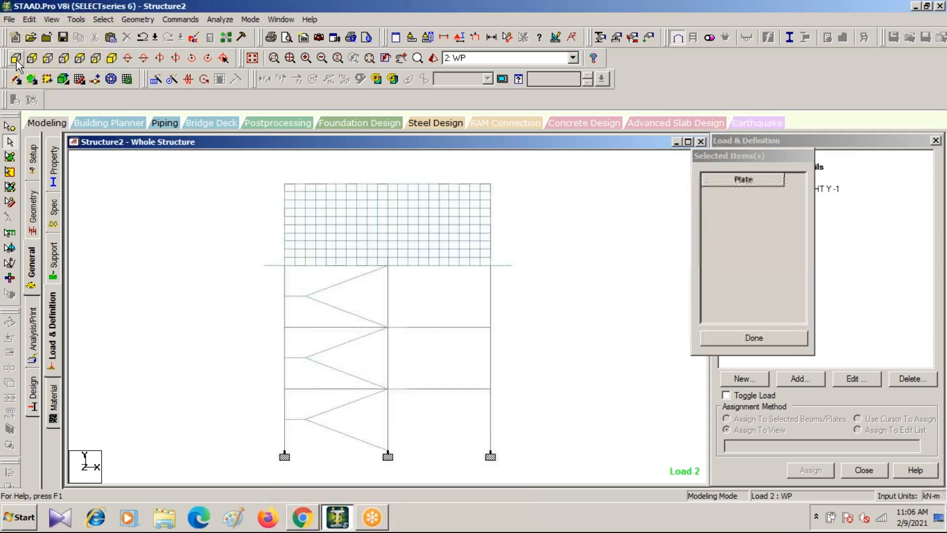
pyautogui.click(433, 58)
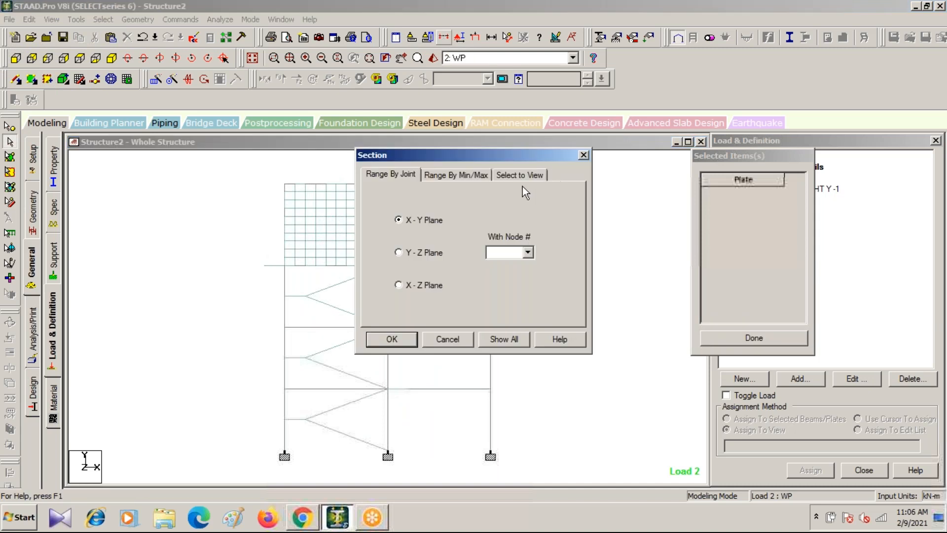
pyautogui.click(514, 175)
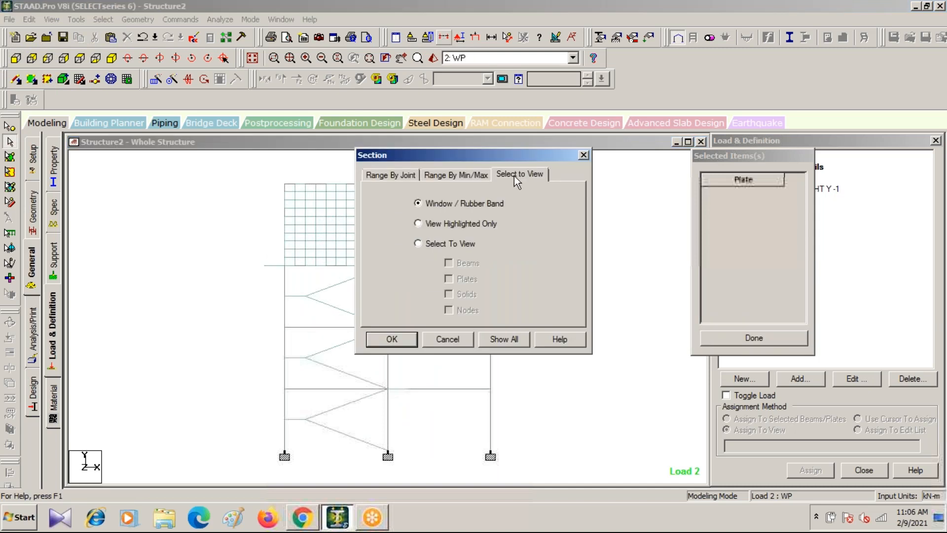
pyautogui.click(390, 339)
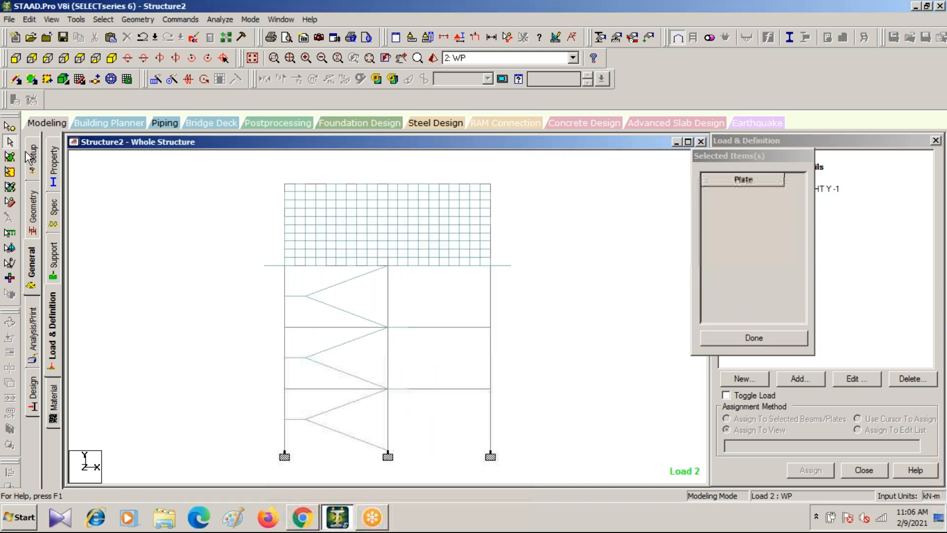
pyautogui.click(10, 143)
pyautogui.moveTo(279, 179); pyautogui.dragTo(288, 268)
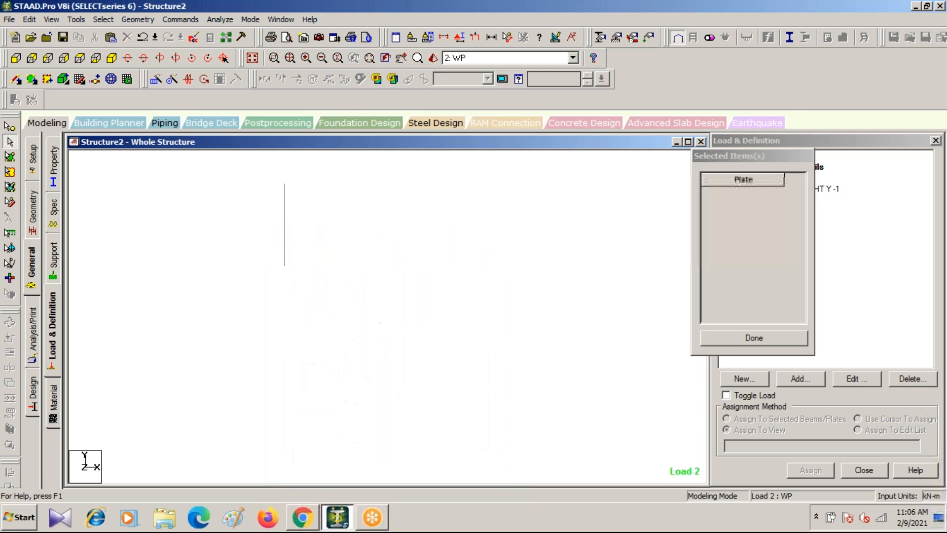
# Select all plates of the isolated wall in isometric view and finish the plate selection for the hydrostatic load
pyautogui.click(112, 63)
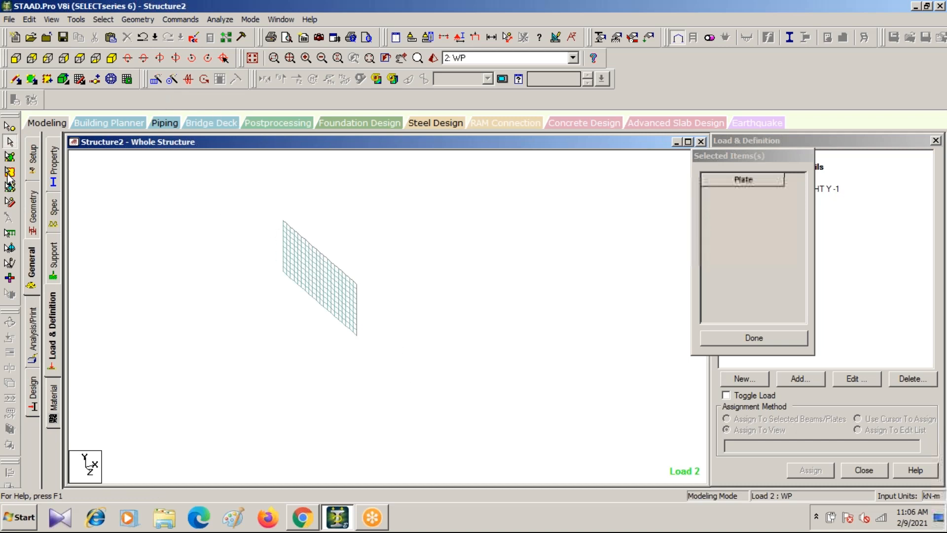
pyautogui.click(9, 156)
pyautogui.moveTo(256, 199); pyautogui.dragTo(383, 361)
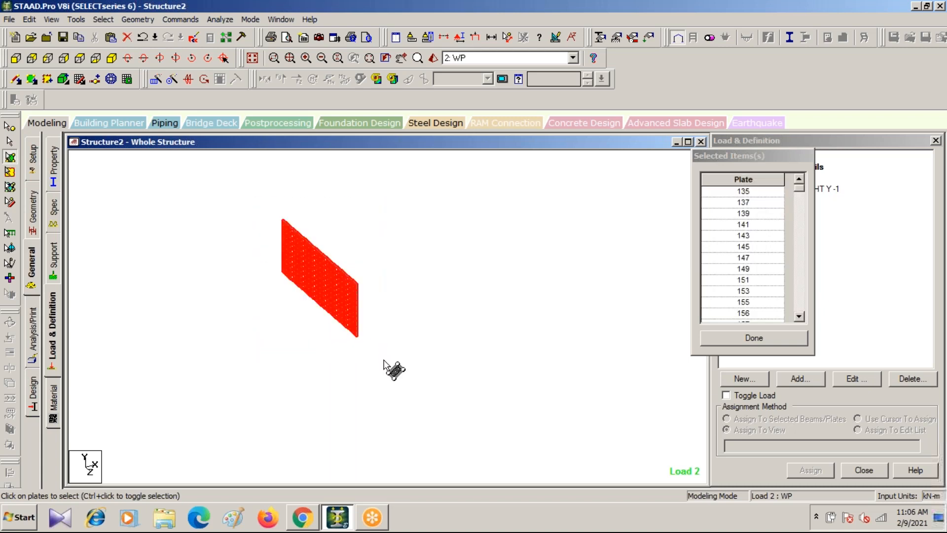
pyautogui.click(755, 338)
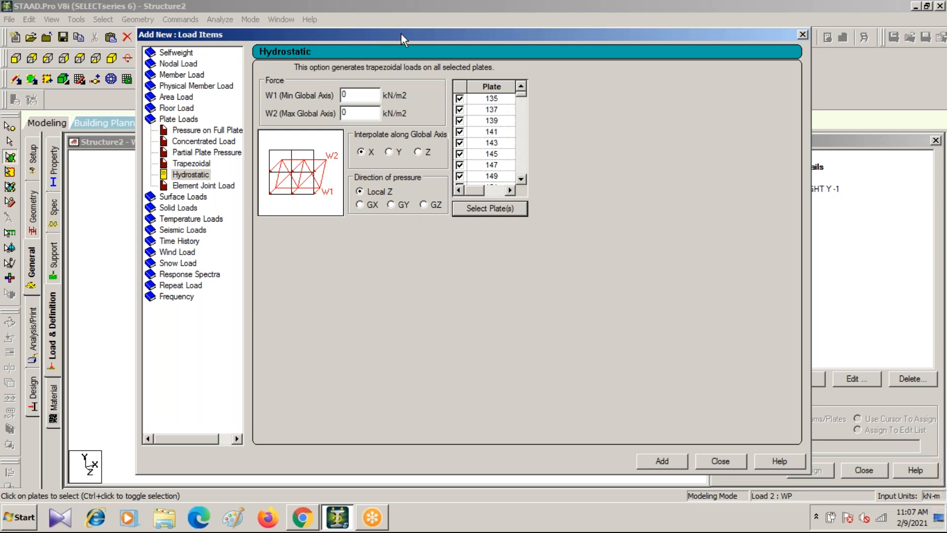
# Set the hydrostatic pressure direction to GX with interpolation along global Y, and decline the auto save
pyautogui.moveTo(401, 34); pyautogui.dragTo(822, 91)
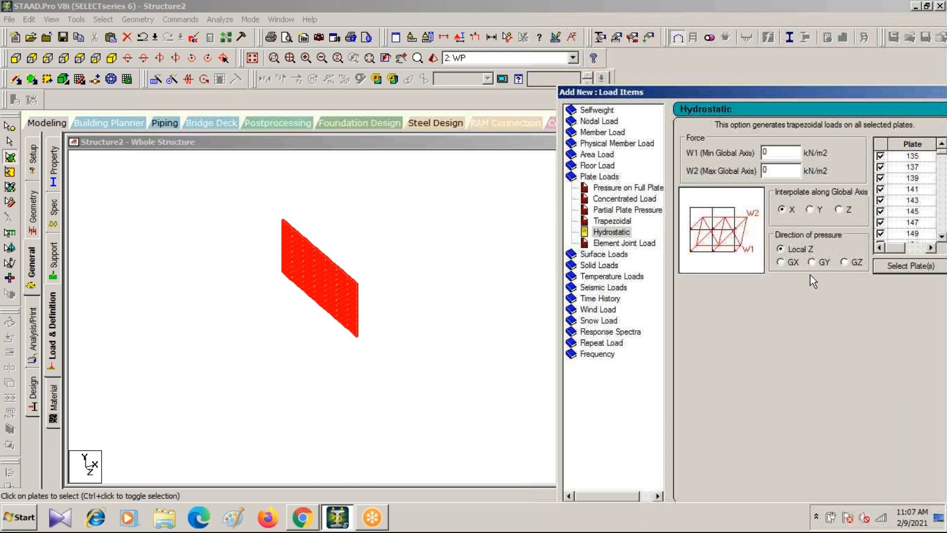
pyautogui.click(780, 263)
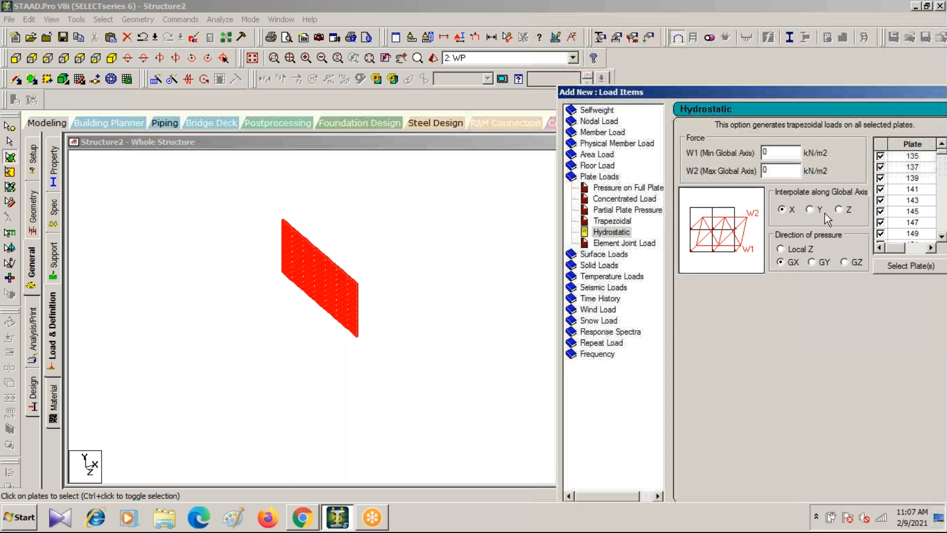
pyautogui.click(809, 211)
pyautogui.click(772, 151)
pyautogui.press('BackSpace')
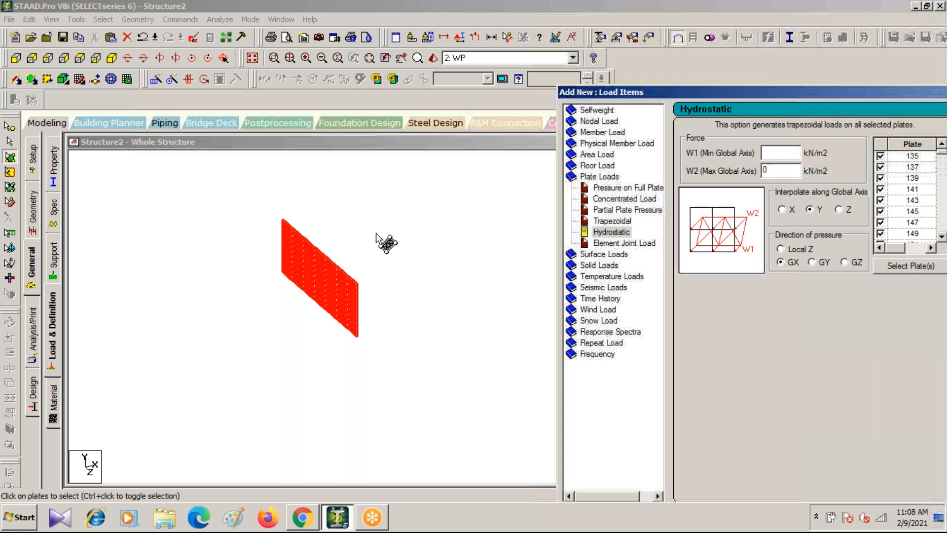
pyautogui.doubleClick(773, 170)
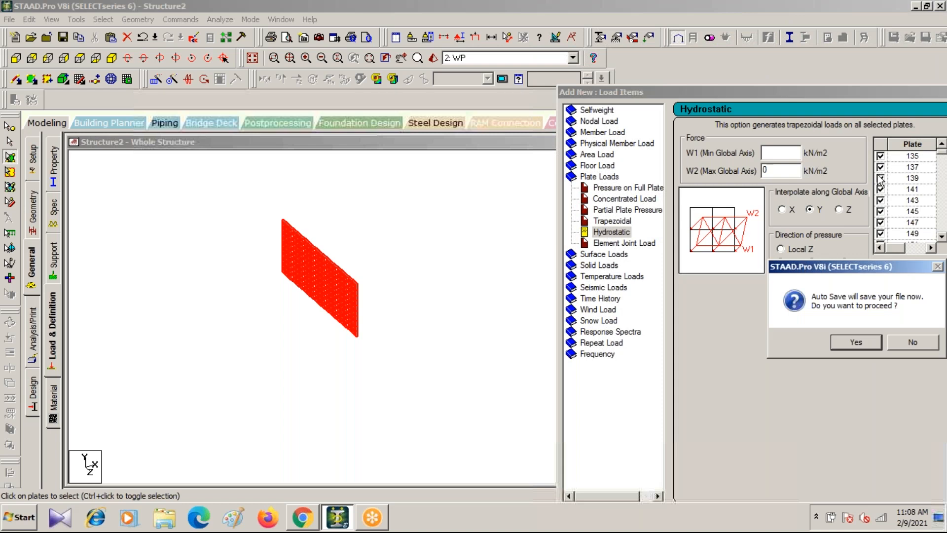
pyautogui.click(914, 342)
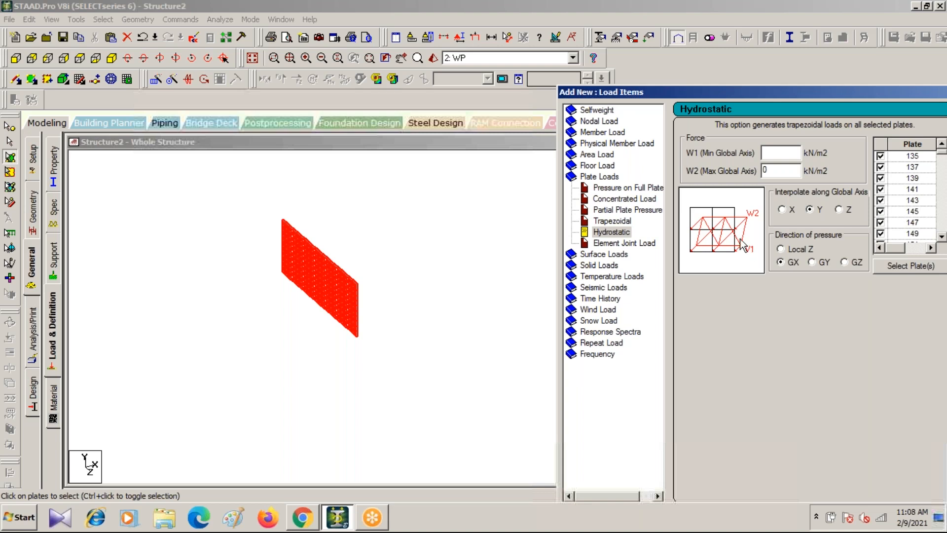
# Set W1 to -70 and W2 to -5 kN/m2, and add the hydrostatic load to load case WP
pyautogui.click(765, 152)
pyautogui.write('-70')
pyautogui.press('Tab')
pyautogui.write('-5')
pyautogui.doubleClick(748, 92)
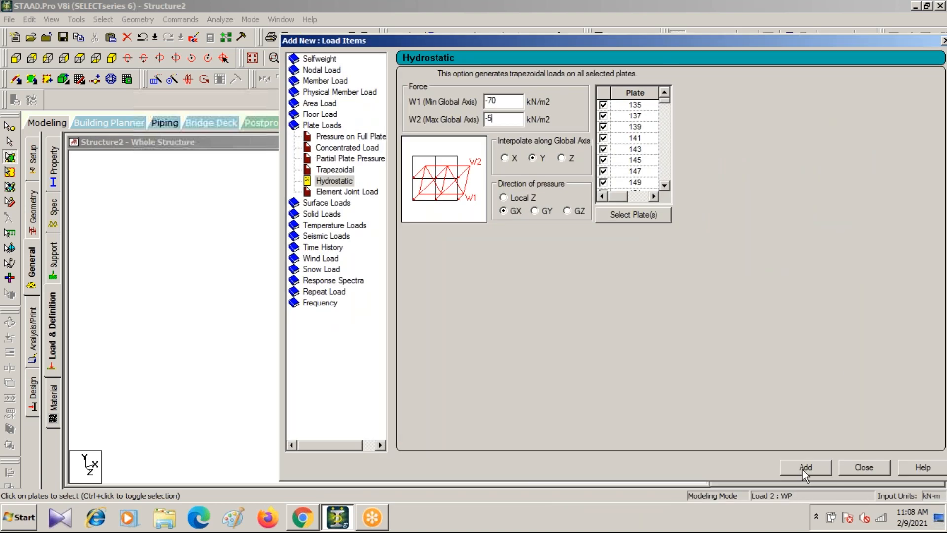
pyautogui.click(803, 467)
pyautogui.moveTo(493, 39); pyautogui.dragTo(179, 341)
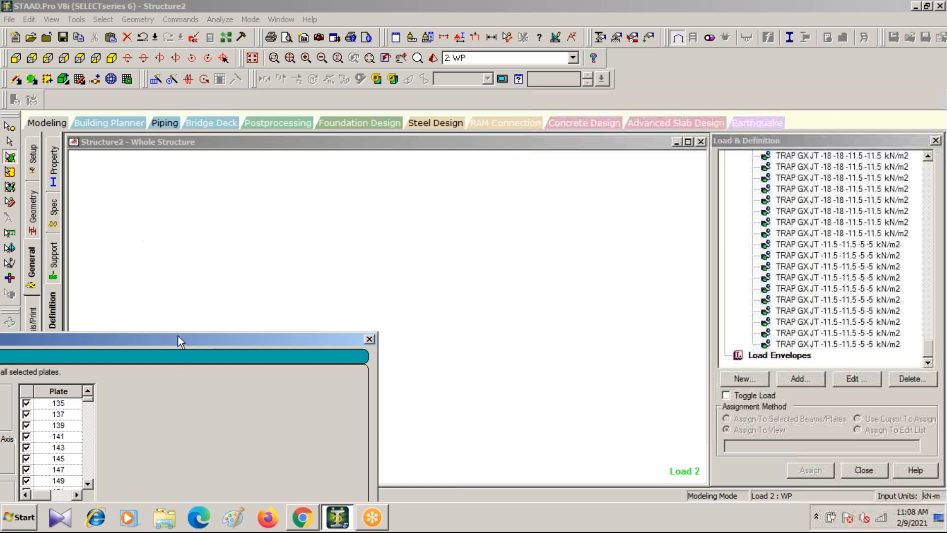
# Examine the direction and shape of the hydrostatic pressure diagram on the isolated wall
pyautogui.click(831, 244)
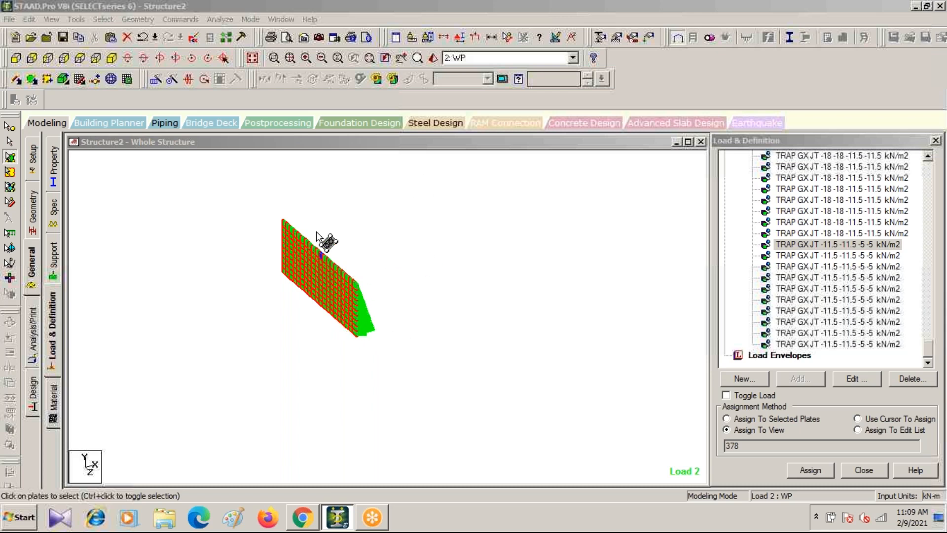
pyautogui.click(410, 295)
pyautogui.scroll(5, 359, 304)
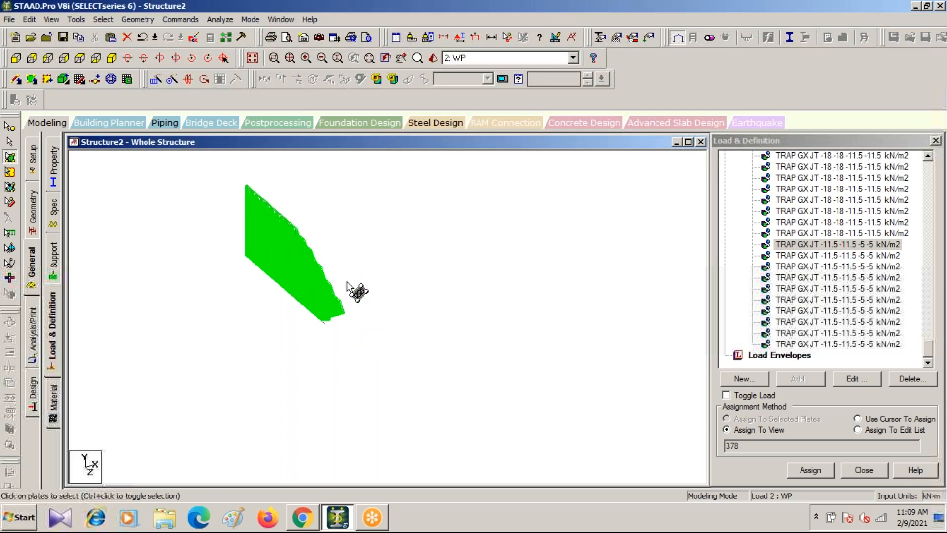
pyautogui.scroll(-1, 334, 268)
pyautogui.moveTo(439, 341); pyautogui.dragTo(522, 415, button='middle')
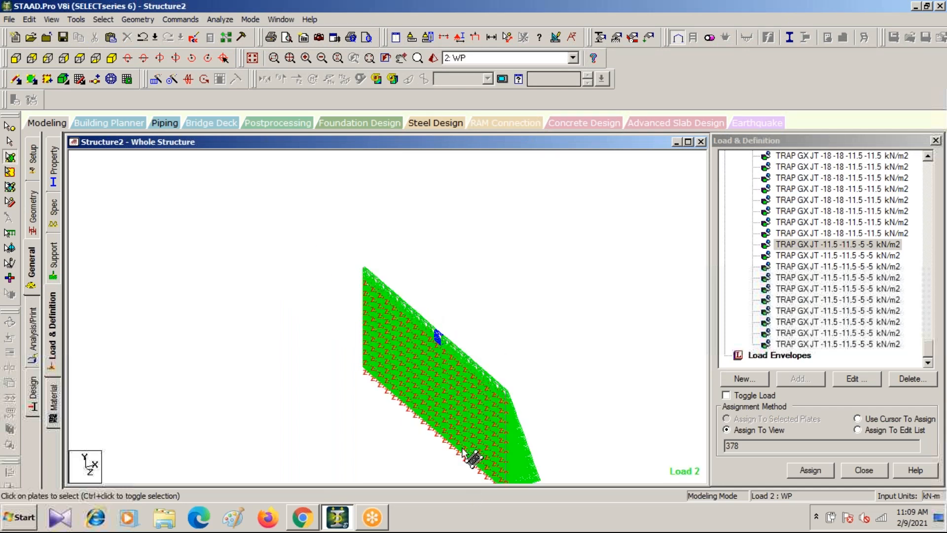
pyautogui.scroll(8, 491, 395)
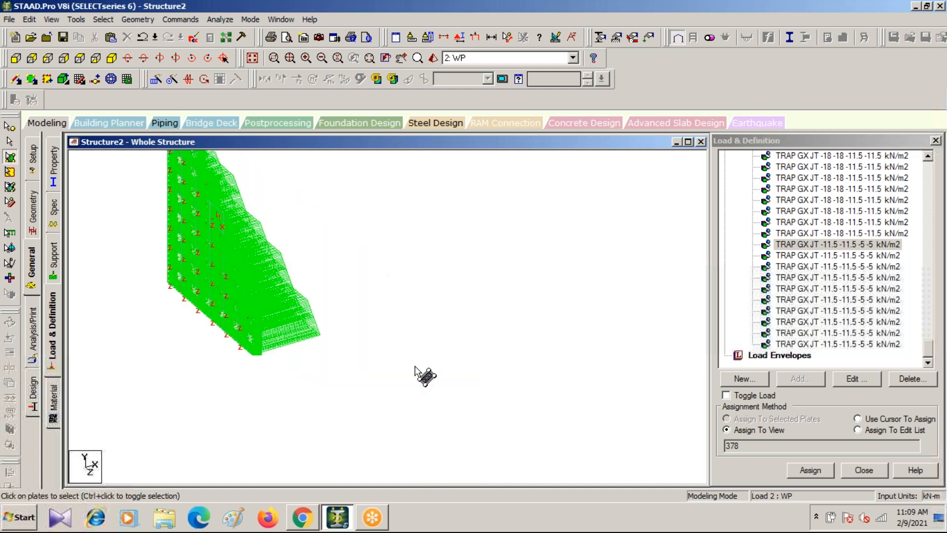
pyautogui.scroll(10, 415, 366)
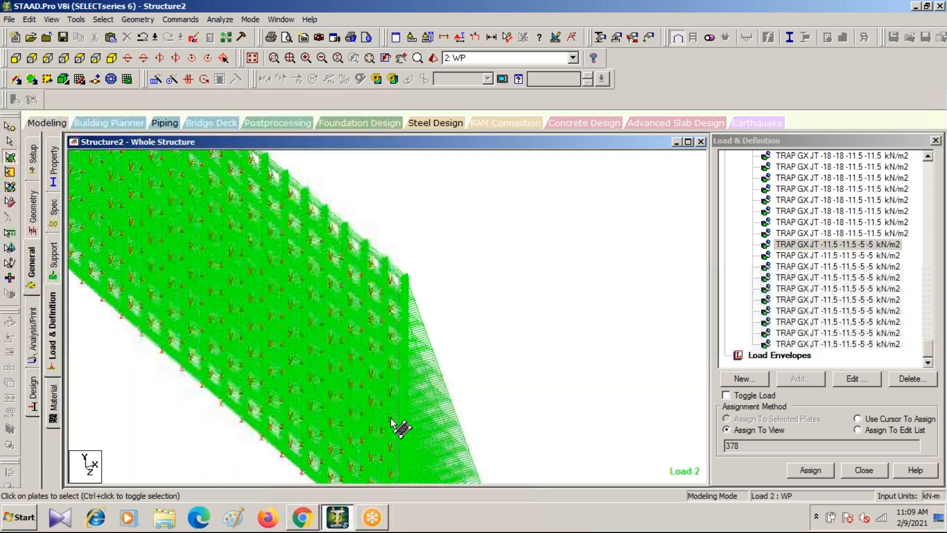
pyautogui.scroll(4, 381, 415)
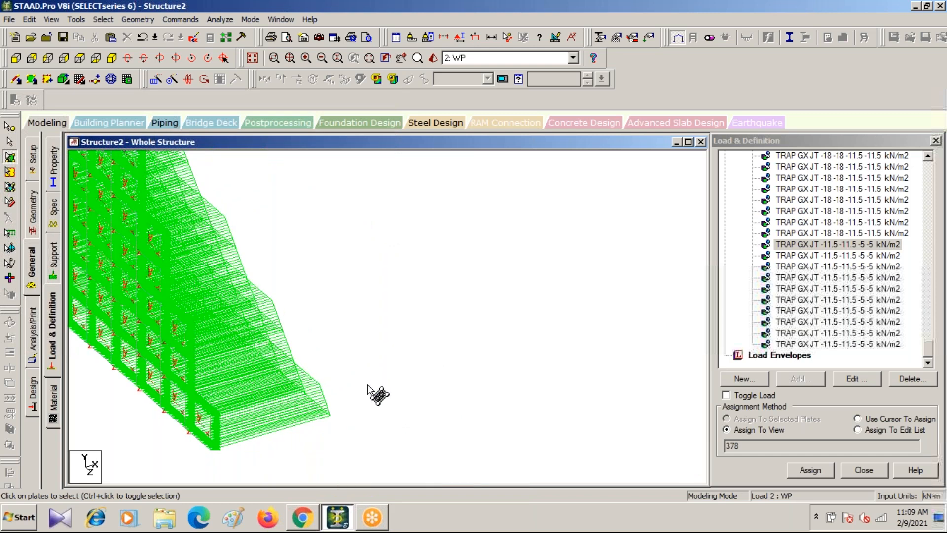
pyautogui.scroll(3, 368, 386)
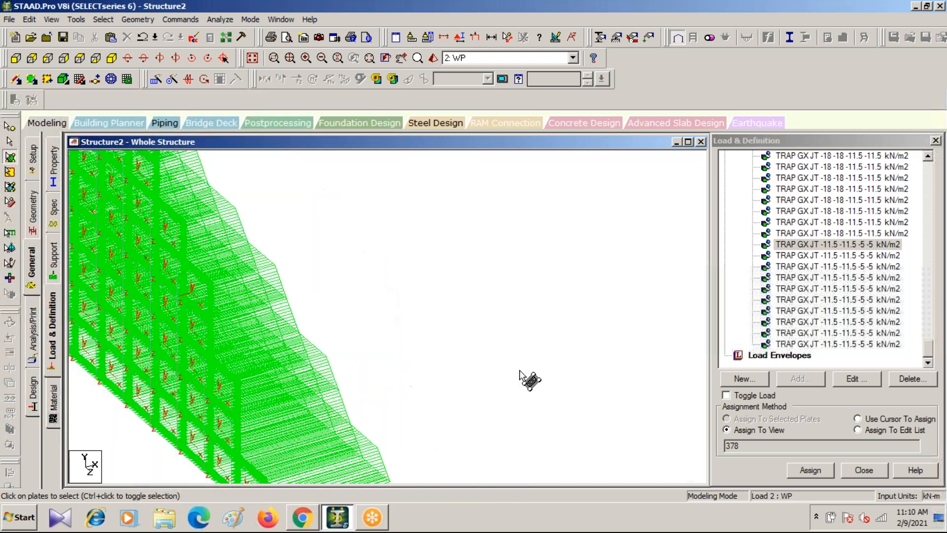
pyautogui.scroll(-1, 541, 369)
pyautogui.scroll(-3, 570, 379)
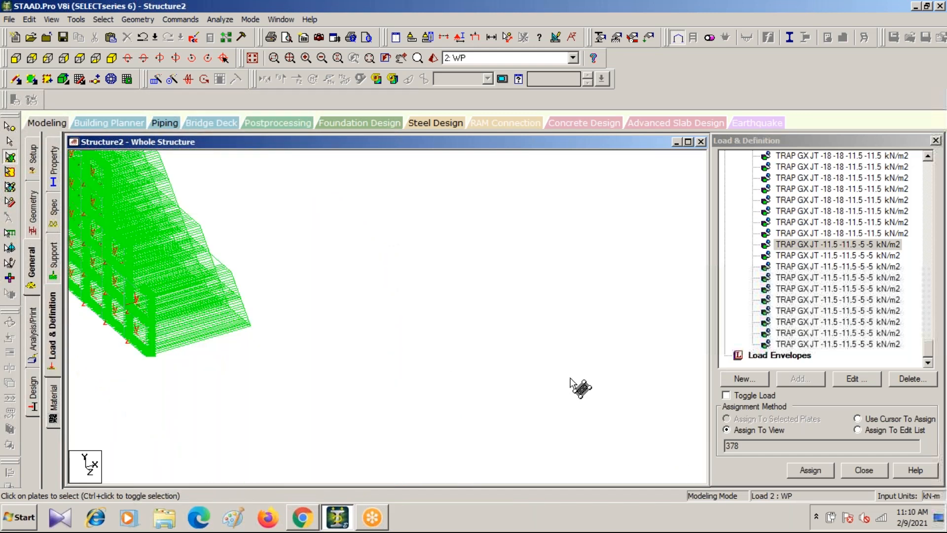
# Delete load case WP together with all its trapezoidal plate loads
pyautogui.moveTo(928, 348); pyautogui.dragTo(909, 168)
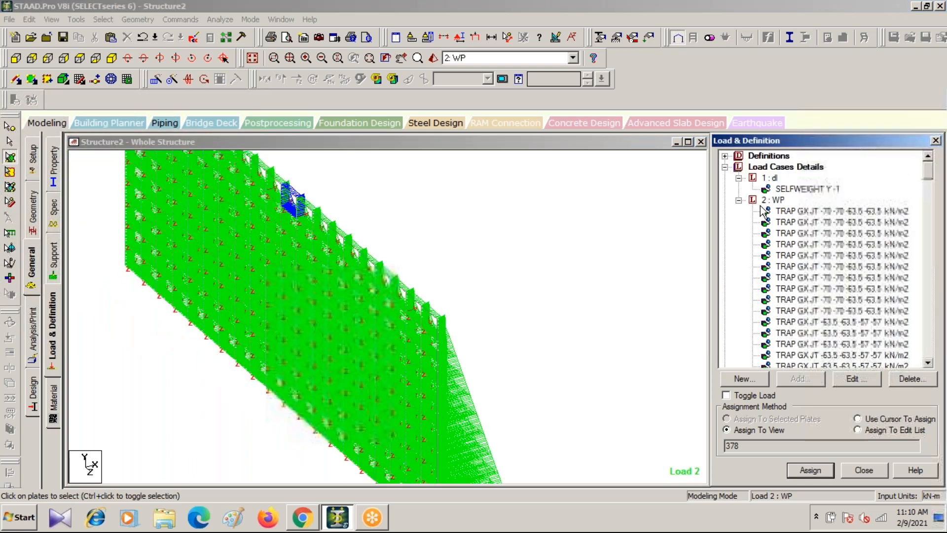
pyautogui.click(778, 200)
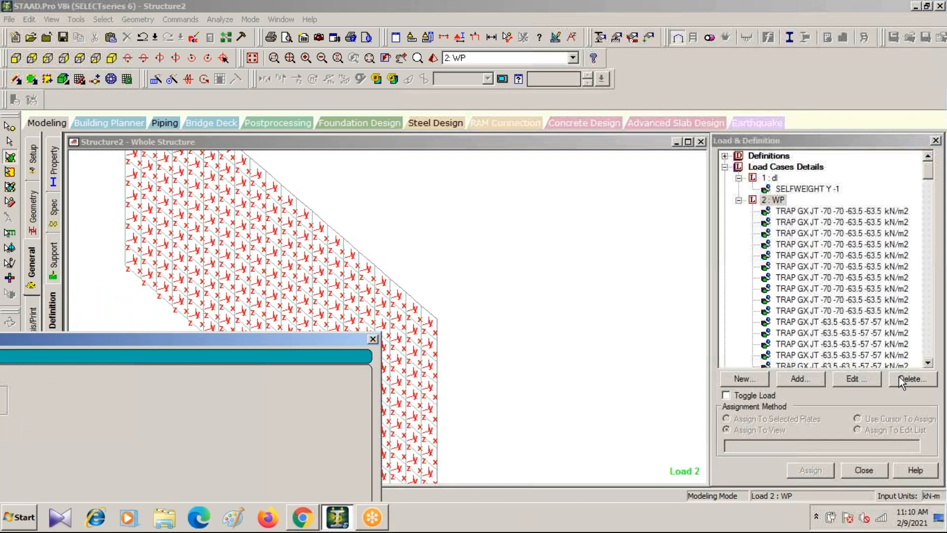
pyautogui.click(909, 380)
pyautogui.click(848, 345)
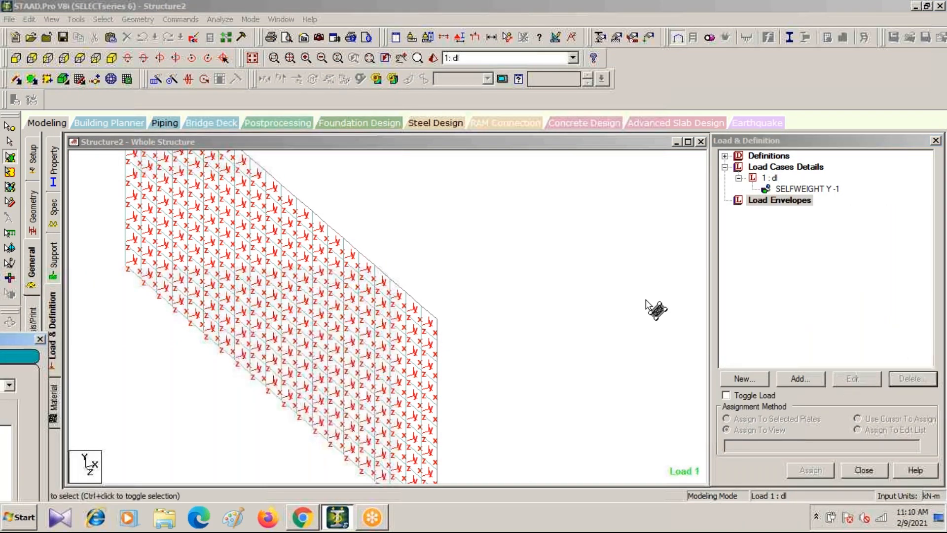
# Create primary load case 2 titled WP with the Live loading type
pyautogui.click(778, 169)
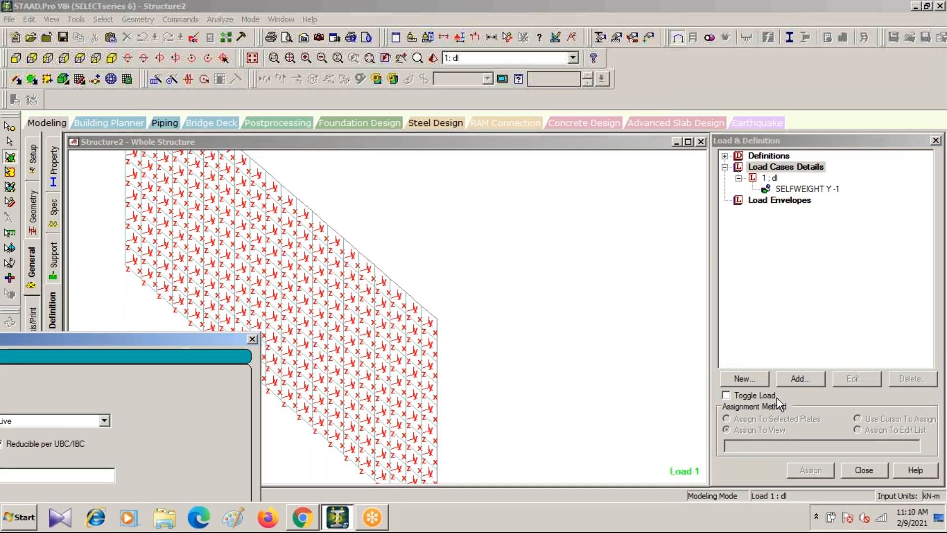
pyautogui.click(799, 377)
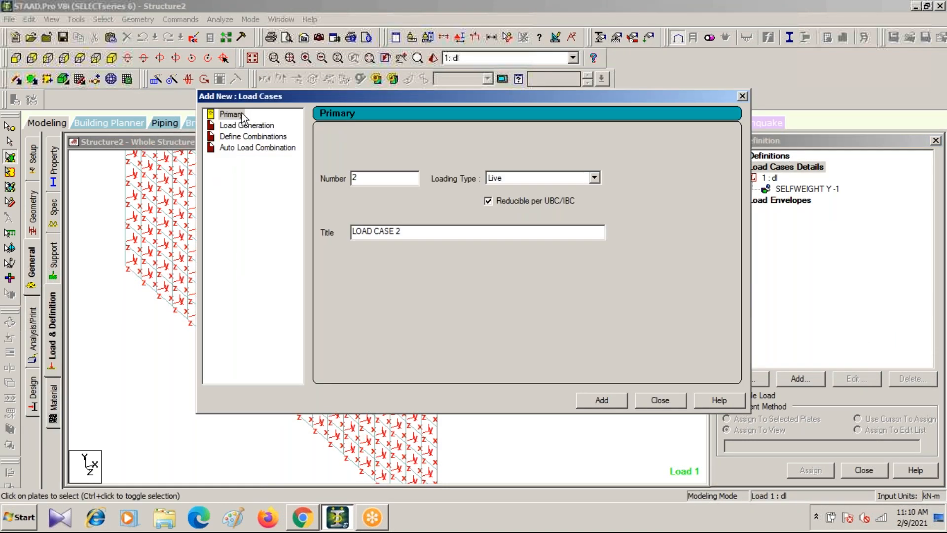
pyautogui.moveTo(407, 232); pyautogui.dragTo(280, 234)
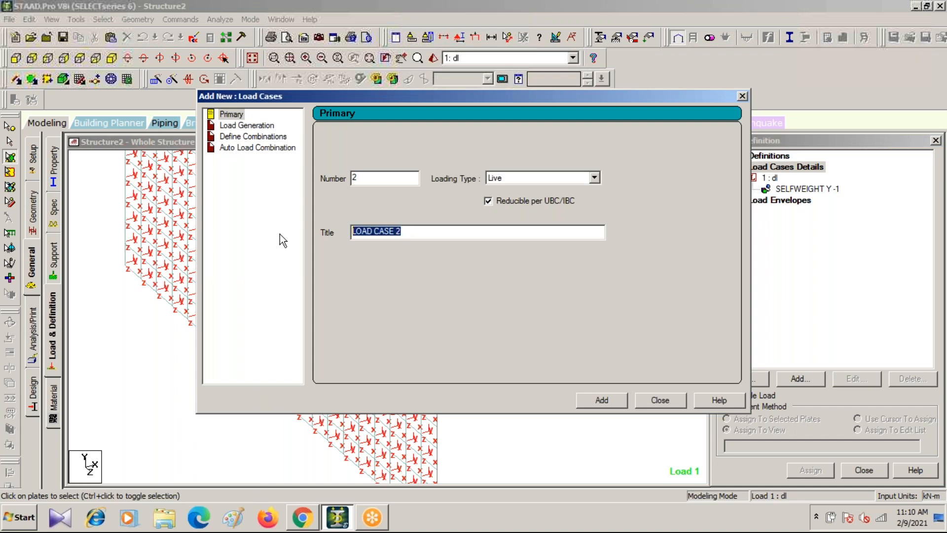
pyautogui.write('W')
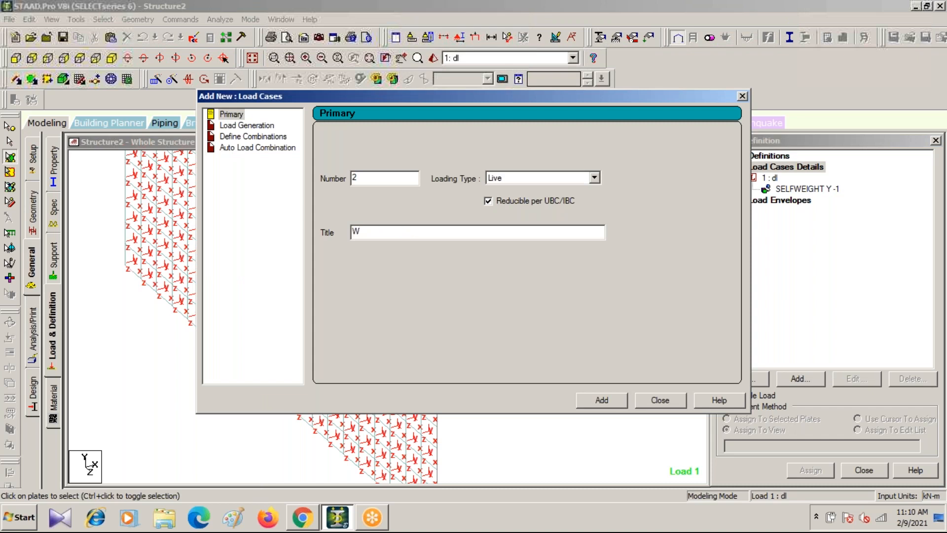
pyautogui.write('P')
pyautogui.click(608, 398)
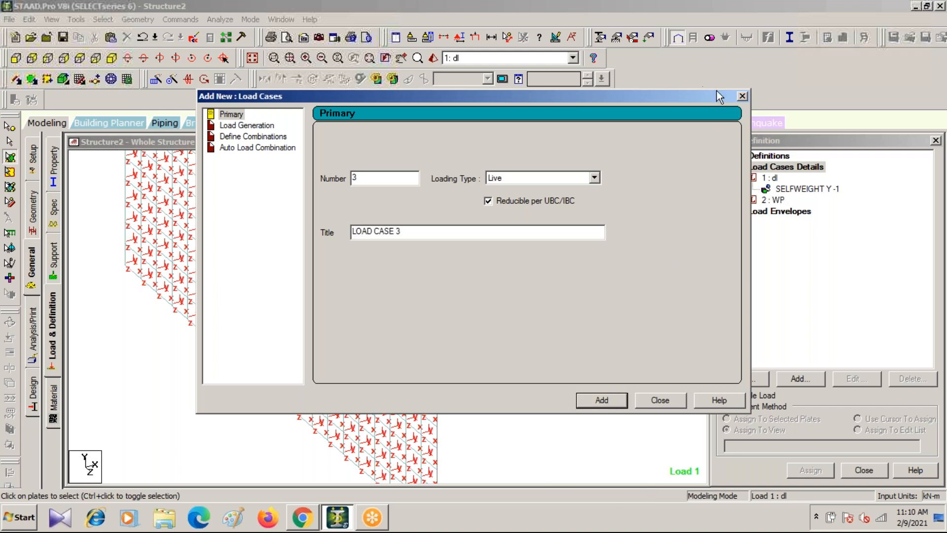
pyautogui.click(742, 96)
# Start a hydrostatic plate load in load case WP and select all plates of the isolated wall for it
pyautogui.click(773, 199)
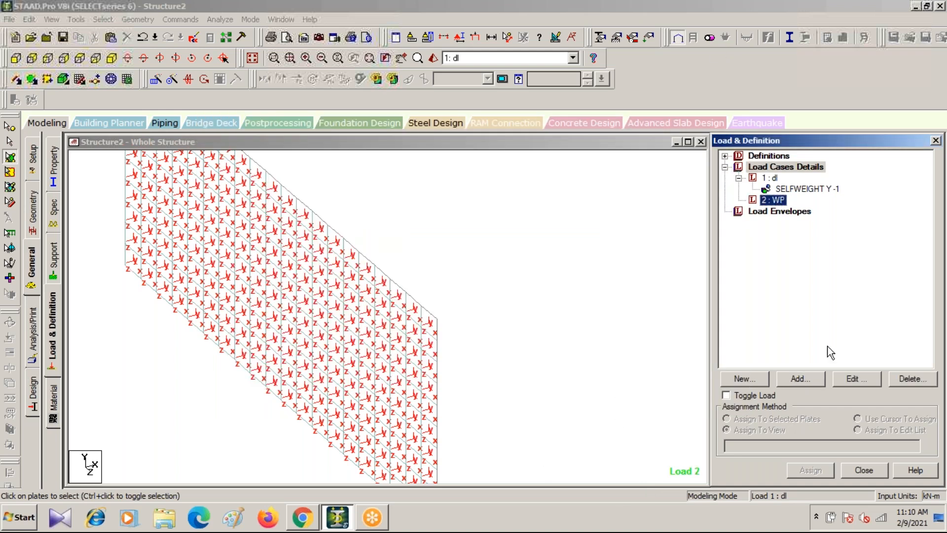
pyautogui.click(802, 380)
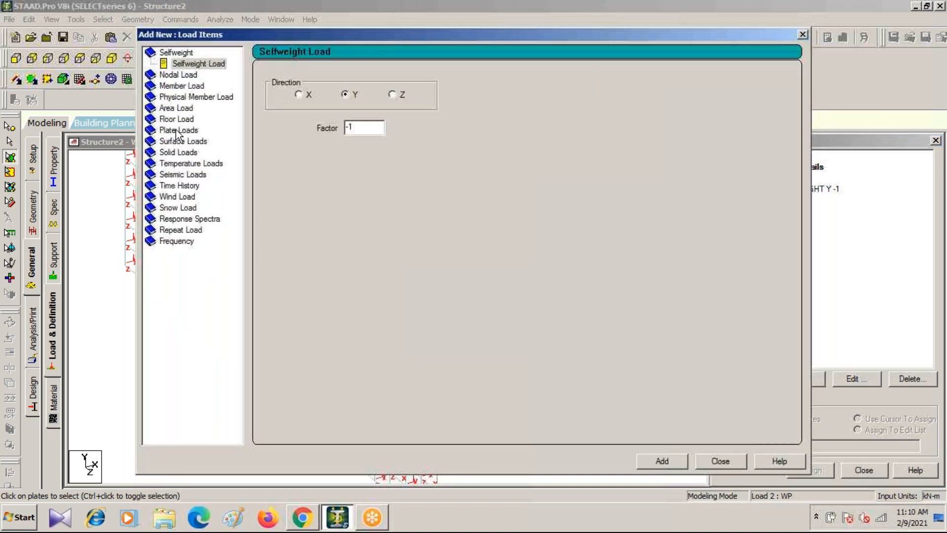
pyautogui.click(177, 132)
pyautogui.click(190, 175)
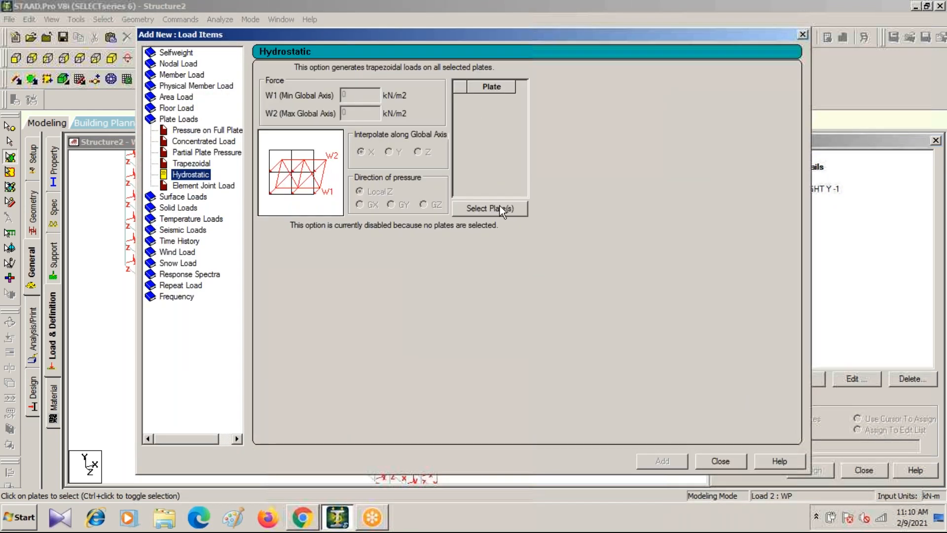
pyautogui.click(499, 206)
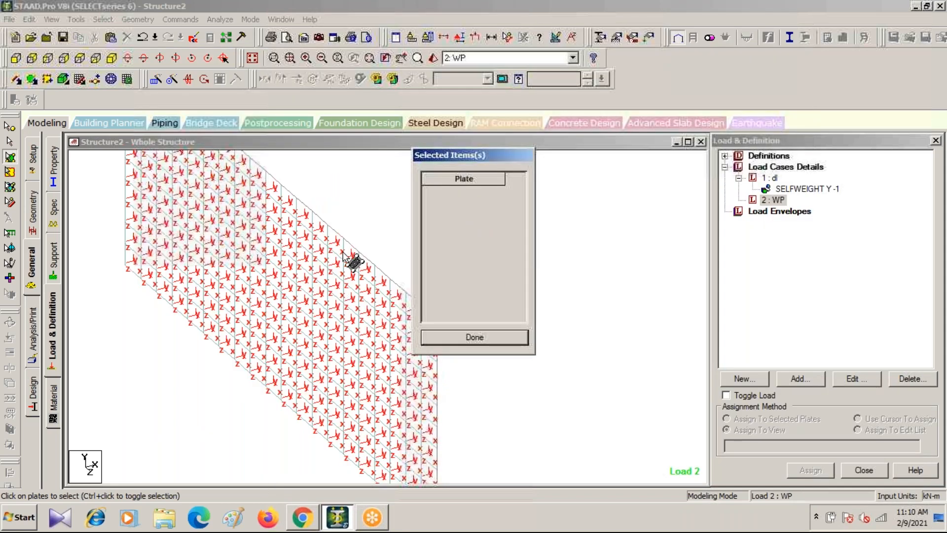
pyautogui.moveTo(487, 155); pyautogui.dragTo(672, 125)
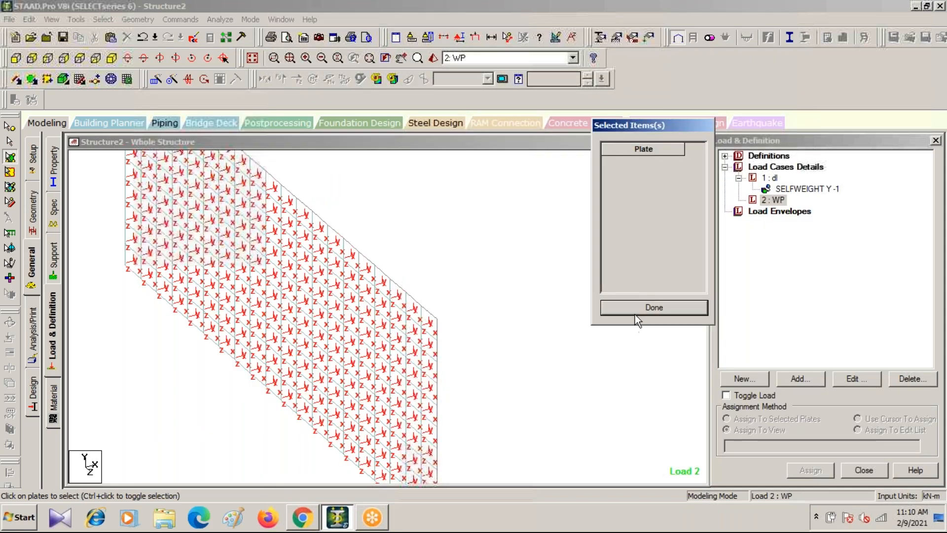
pyautogui.click(401, 232)
pyautogui.scroll(-1, 401, 232)
pyautogui.scroll(-4, 393, 229)
pyautogui.scroll(-1, 317, 221)
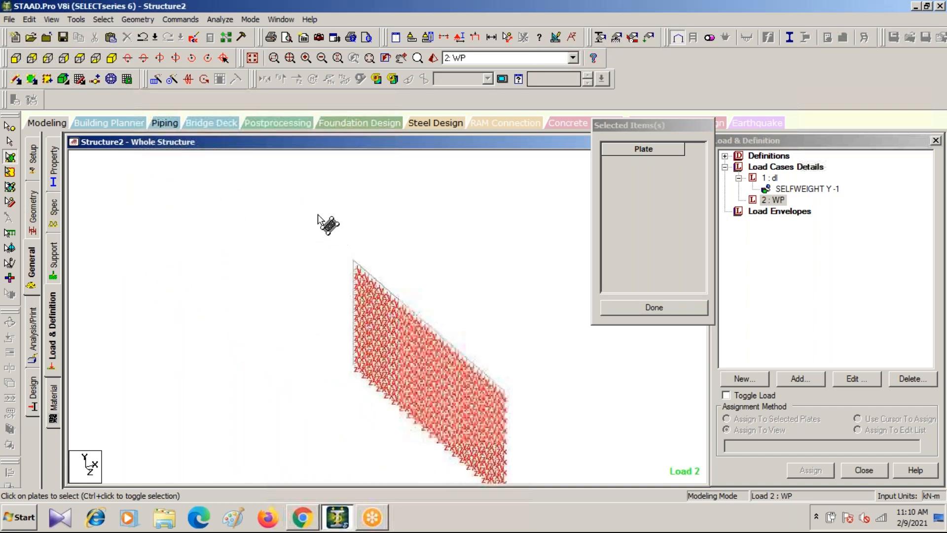
pyautogui.moveTo(421, 309); pyautogui.dragTo(348, 239, button='middle')
pyautogui.moveTo(260, 172); pyautogui.dragTo(500, 452)
pyautogui.click(650, 305)
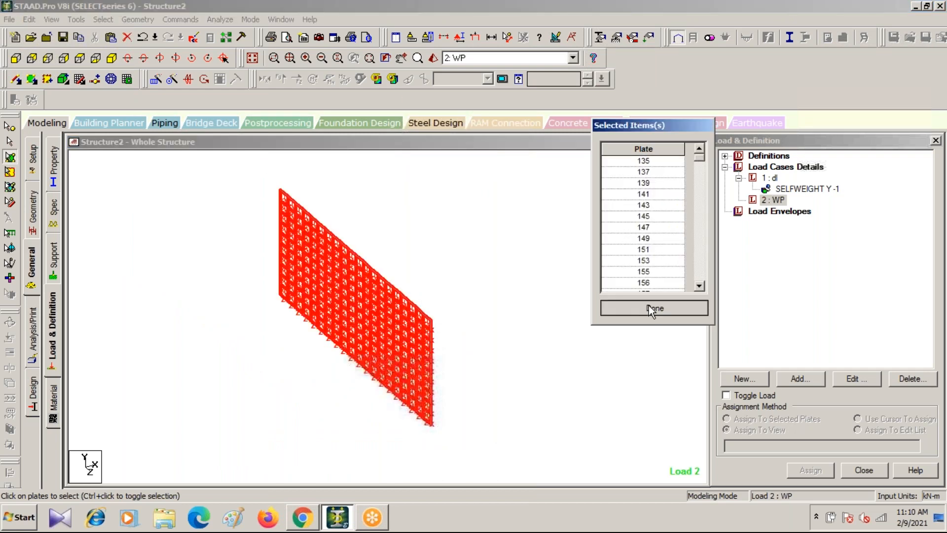
# Examine the orientation of the local plate axes across the isolated wall mesh
pyautogui.moveTo(371, 34); pyautogui.dragTo(869, 130)
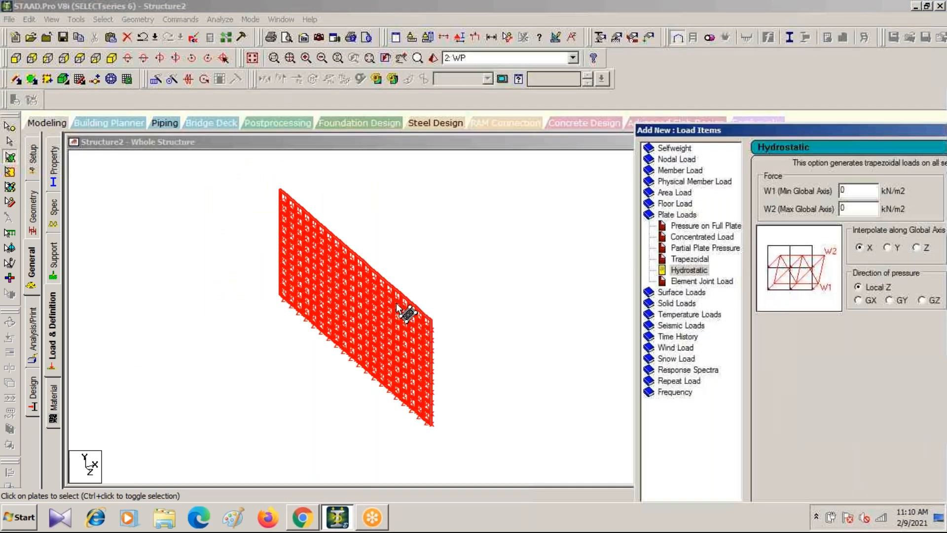
pyautogui.click(353, 366)
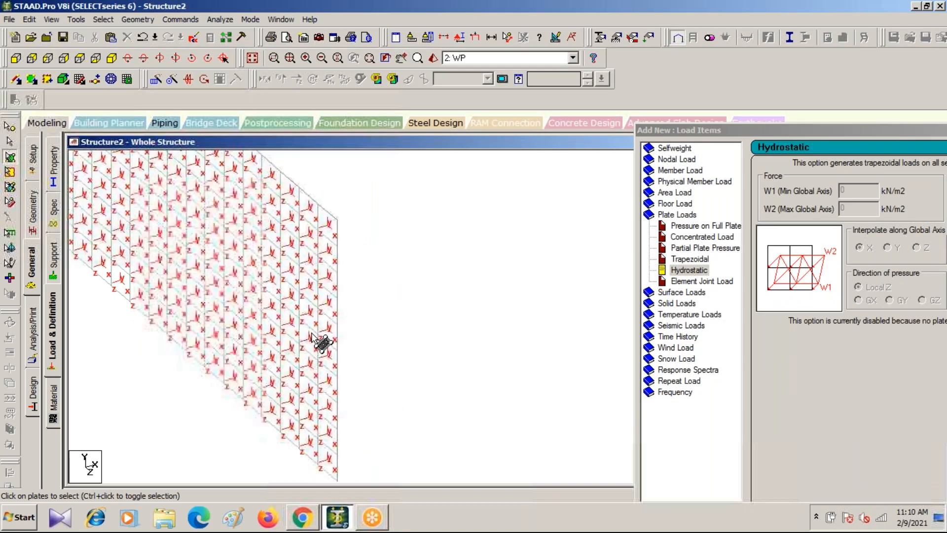
pyautogui.scroll(6, 304, 326)
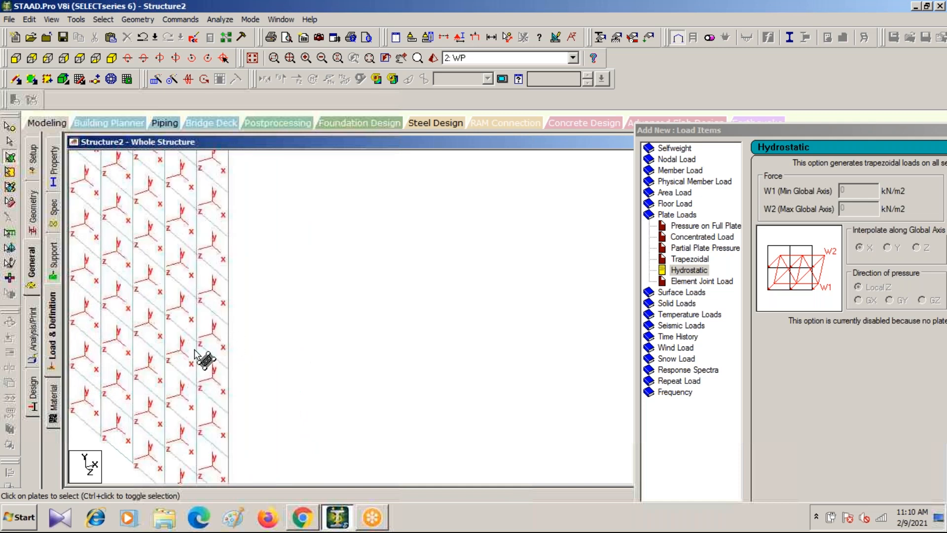
pyautogui.scroll(-1, 266, 339)
pyautogui.scroll(-3, 194, 308)
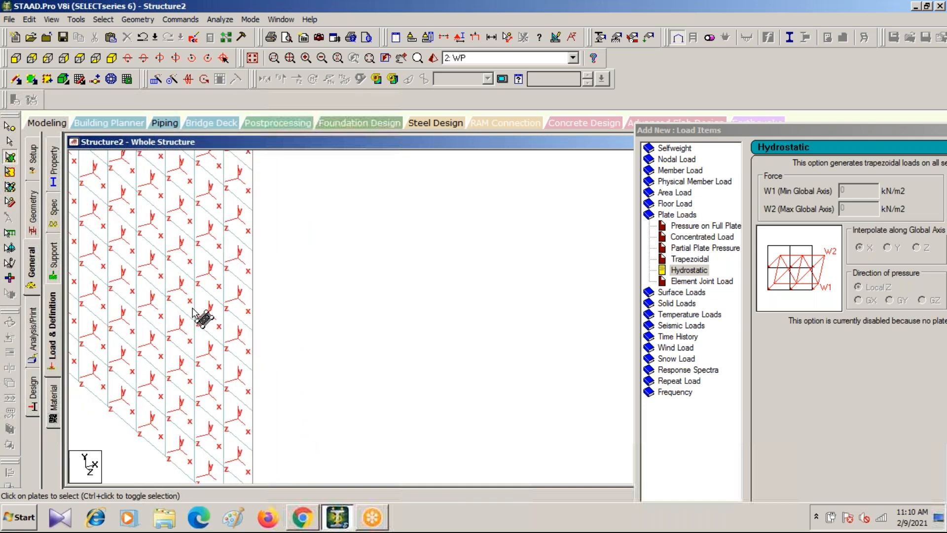
pyautogui.scroll(-2, 203, 330)
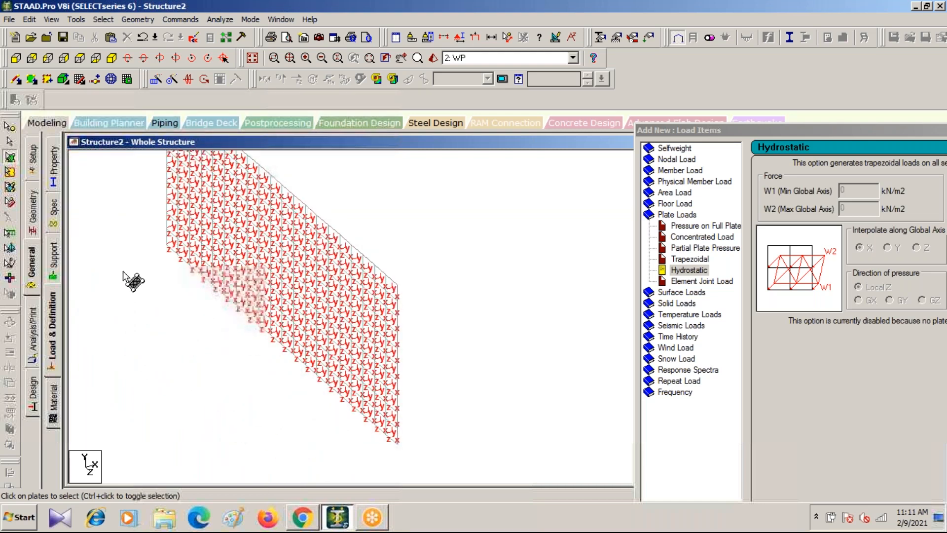
pyautogui.moveTo(217, 222); pyautogui.dragTo(309, 296, button='middle')
pyautogui.scroll(3, 311, 294)
pyautogui.scroll(2, 310, 294)
pyautogui.moveTo(230, 269); pyautogui.dragTo(490, 471, button='middle')
pyautogui.scroll(2, 411, 347)
pyautogui.scroll(3, 410, 351)
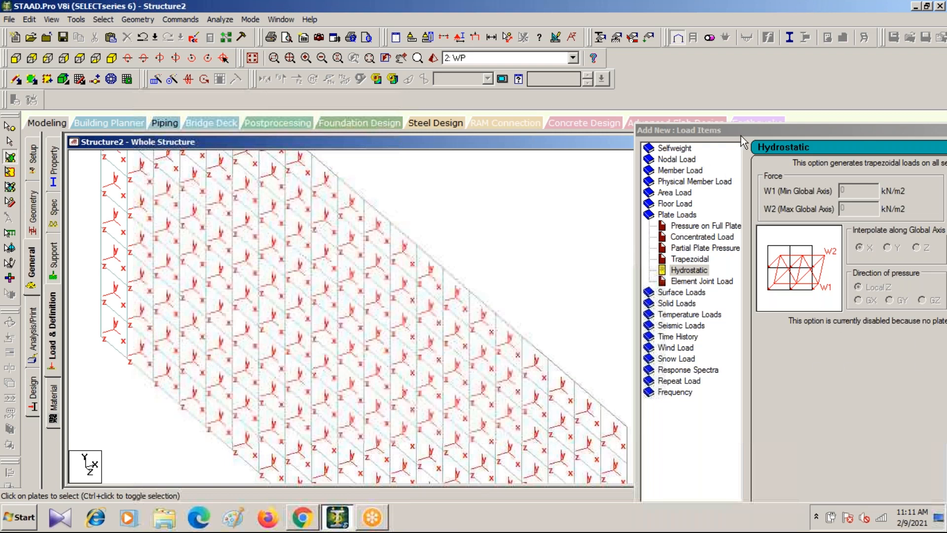
pyautogui.scroll(-2, 321, 283)
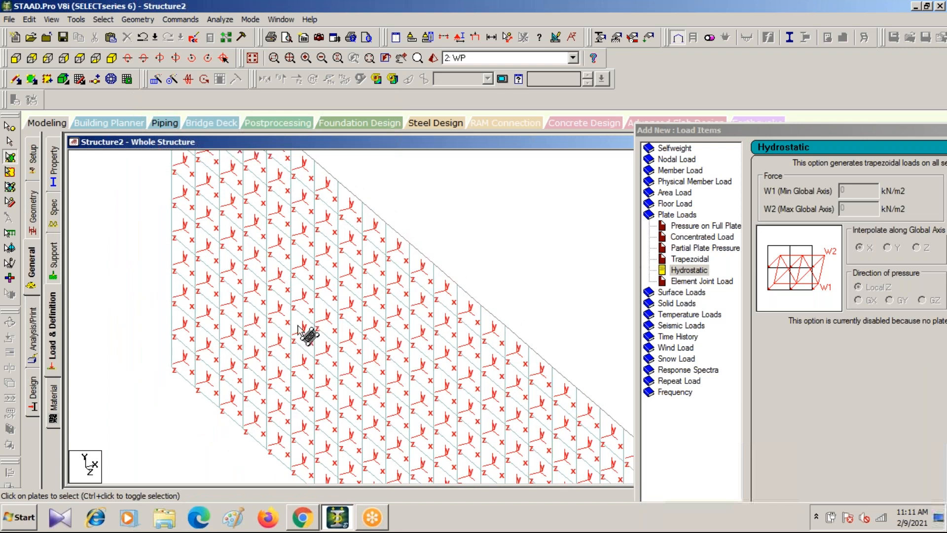
pyautogui.scroll(-3, 352, 332)
pyautogui.scroll(-4, 352, 346)
pyautogui.moveTo(336, 355); pyautogui.dragTo(134, 232, button='middle')
pyautogui.scroll(-5, 122, 249)
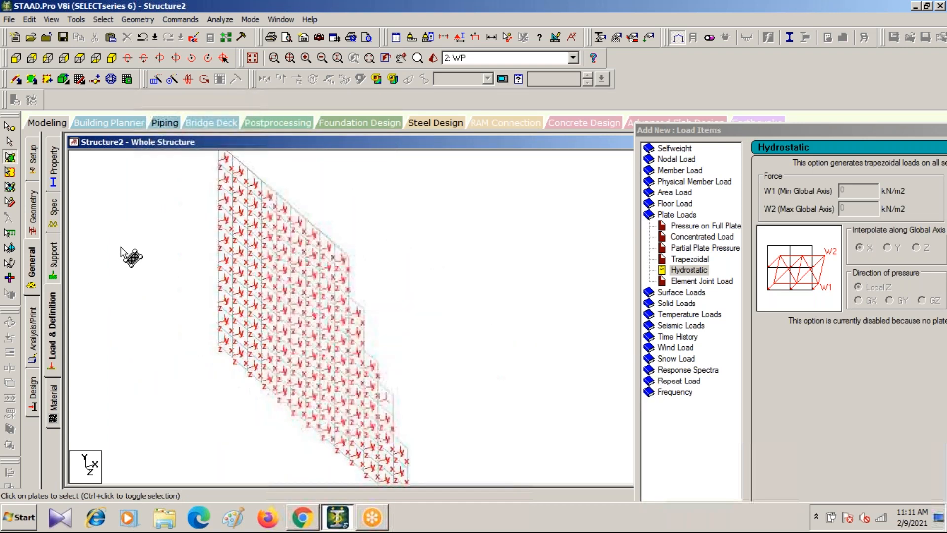
pyautogui.moveTo(339, 391); pyautogui.dragTo(201, 270, button='middle')
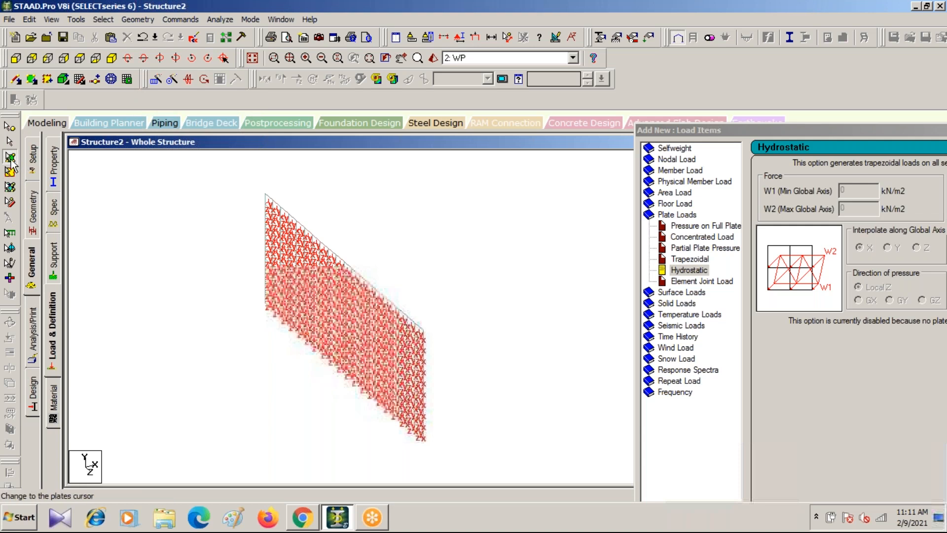
# Select all plates of the isolated wall again for the hydrostatic load
pyautogui.moveTo(750, 132); pyautogui.dragTo(554, 38)
pyautogui.click(801, 212)
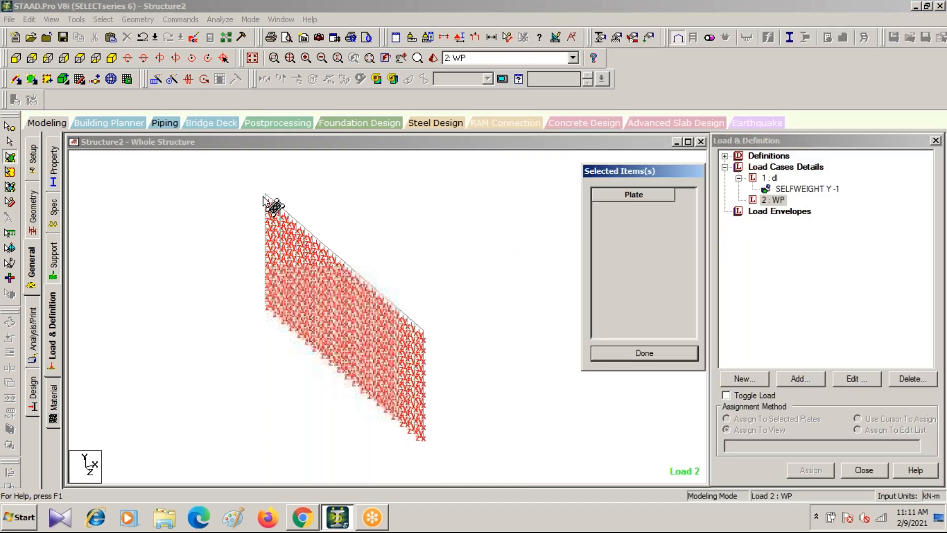
pyautogui.moveTo(246, 161); pyautogui.dragTo(451, 483)
pyautogui.click(640, 352)
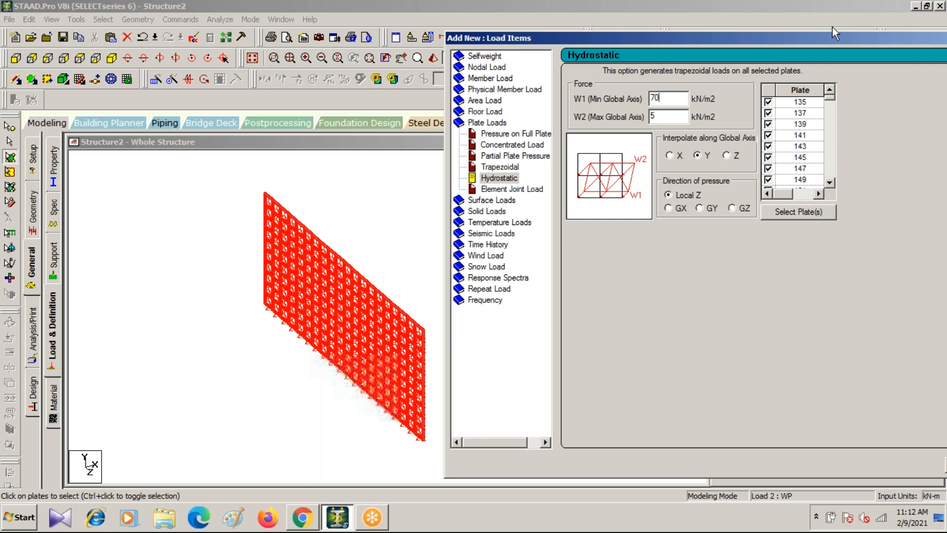
# Add the hydrostatic load to WP with W1 70 and W2 5 kN/m2, interpolated along global Y and acting in local Z
pyautogui.moveTo(569, 33); pyautogui.dragTo(390, 4)
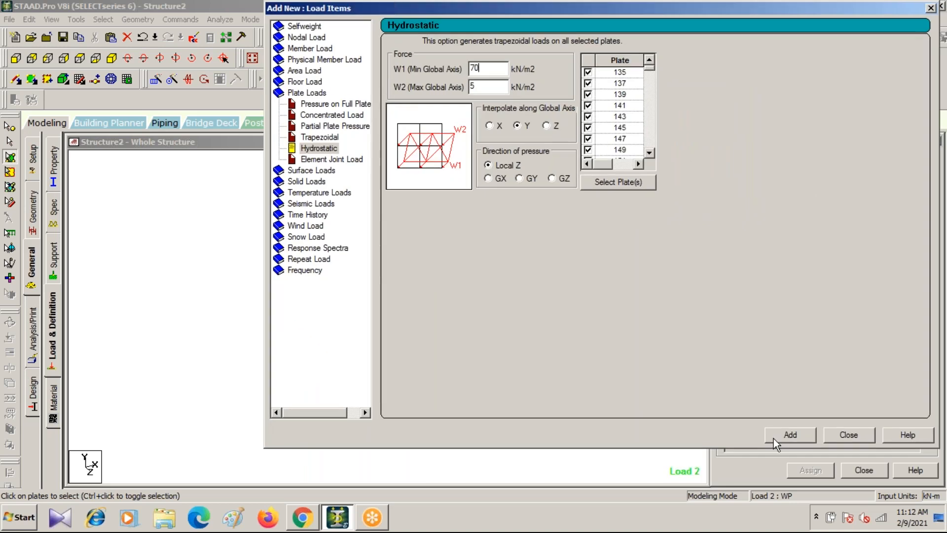
pyautogui.click(791, 435)
pyautogui.moveTo(275, 12); pyautogui.dragTo(93, 250)
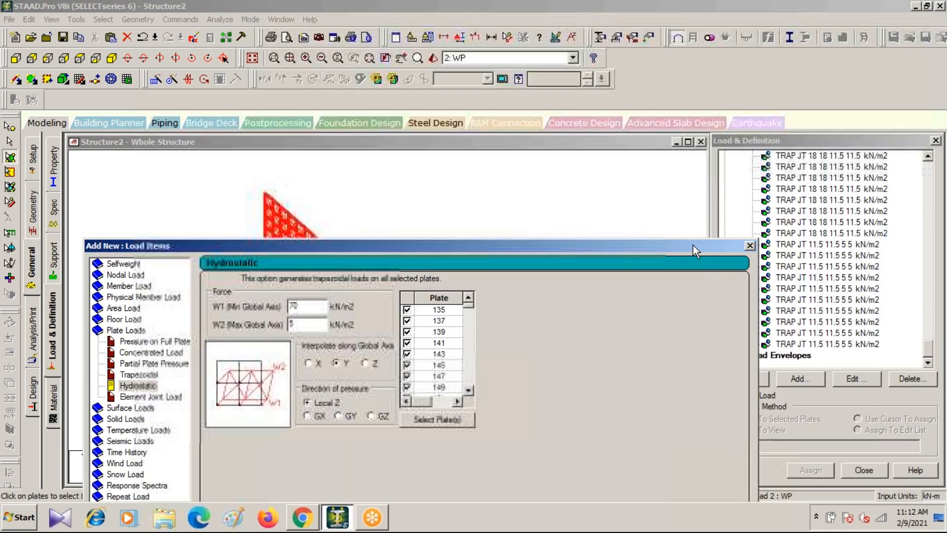
pyautogui.moveTo(694, 245); pyautogui.dragTo(427, 140)
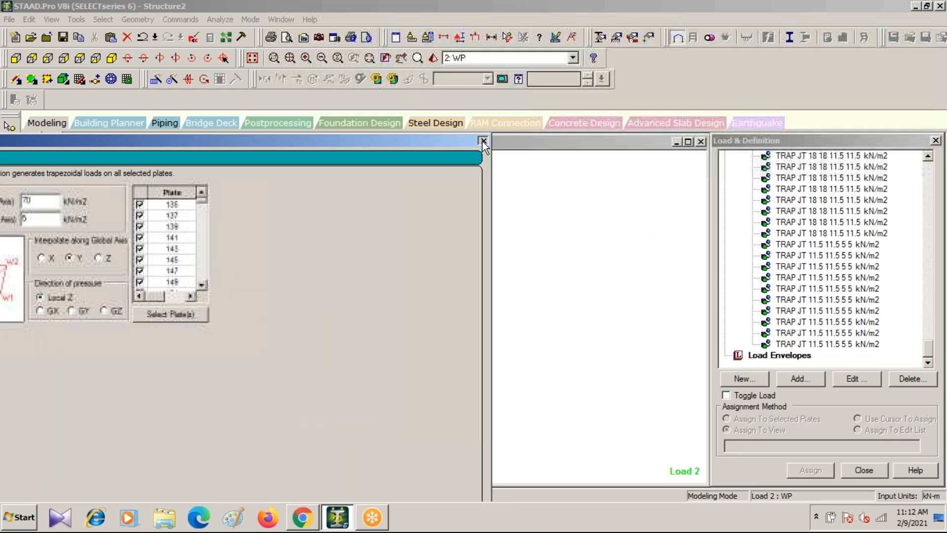
pyautogui.click(483, 142)
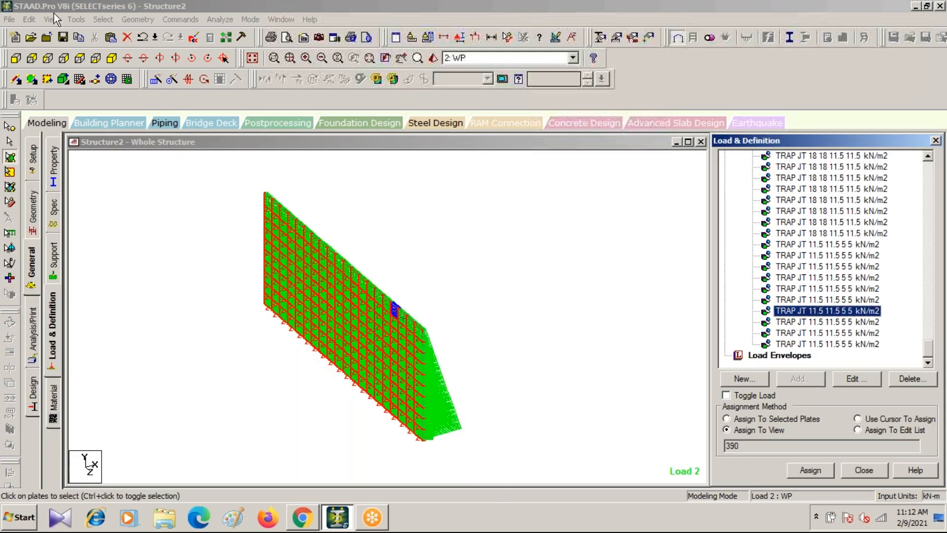
# Examine the hydrostatic pressure diagram on the isolated wall in the front view
pyautogui.click(16, 58)
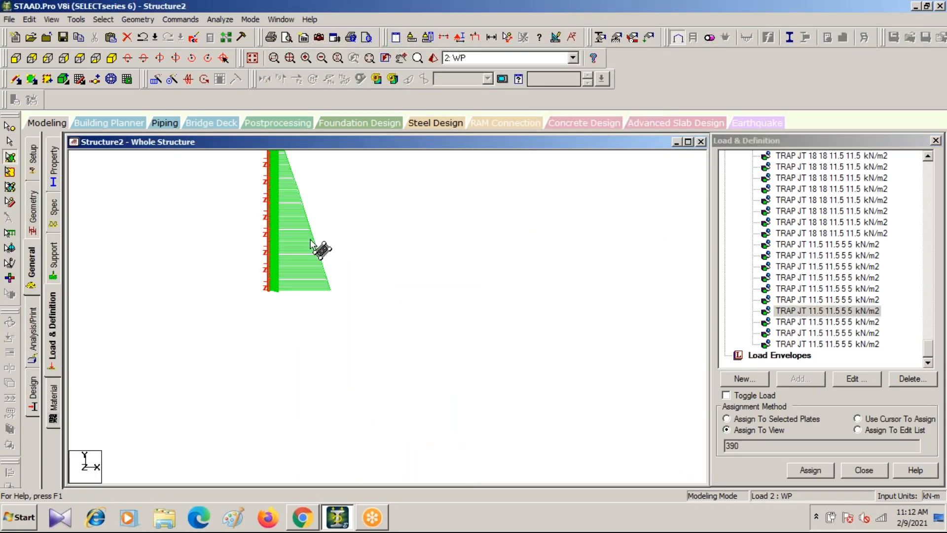
pyautogui.moveTo(339, 279); pyautogui.dragTo(330, 367)
pyautogui.press('Escape')
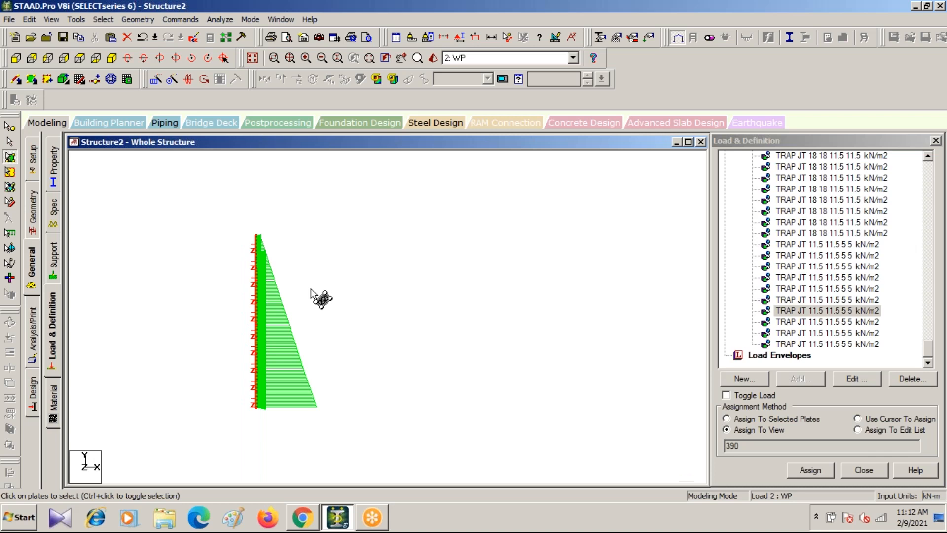
pyautogui.scroll(-3, 315, 300)
pyautogui.moveTo(497, 423); pyautogui.dragTo(325, 338, button='middle')
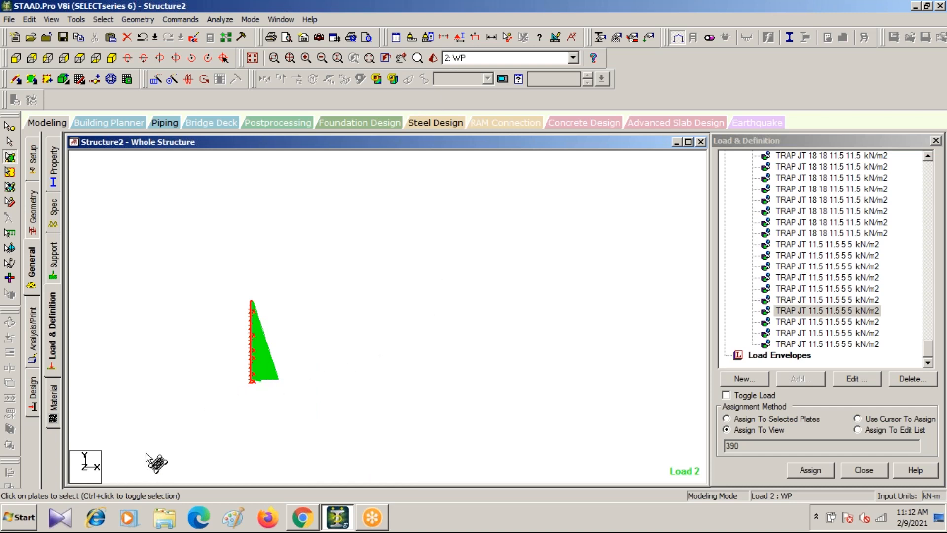
pyautogui.scroll(-3, 327, 305)
pyautogui.moveTo(349, 330); pyautogui.dragTo(334, 309, button='middle')
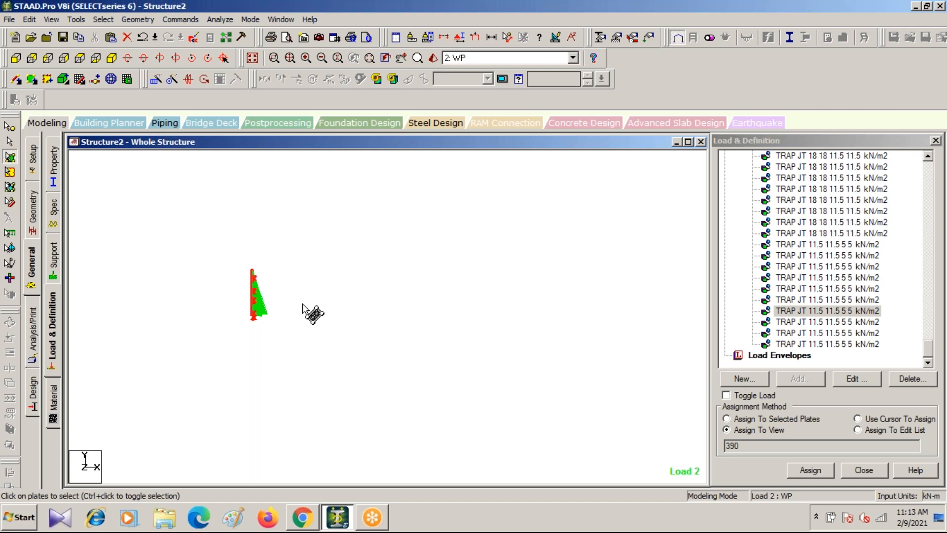
# Redisplay the whole structure and start a new hydrostatic plate load in load case WP, ready for selecting its plates
pyautogui.click(252, 58)
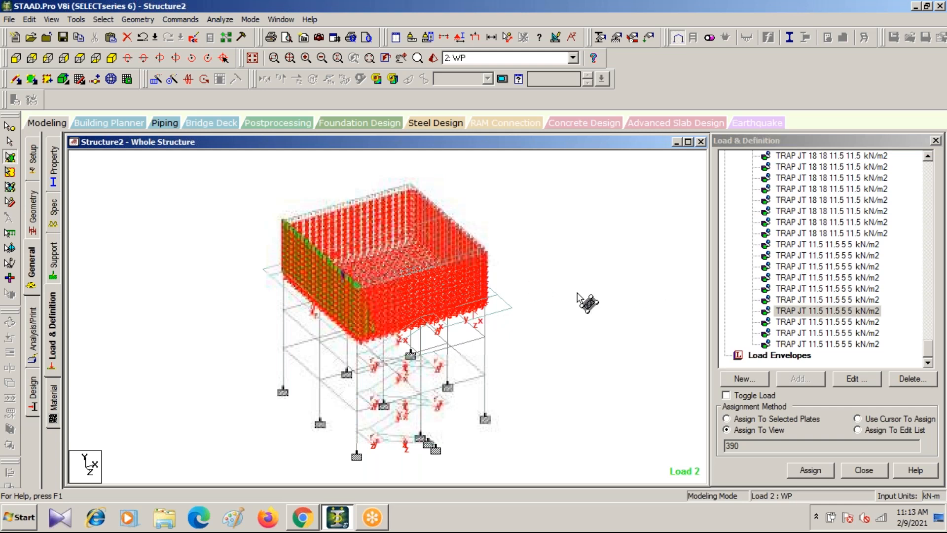
pyautogui.moveTo(928, 345); pyautogui.dragTo(865, 154)
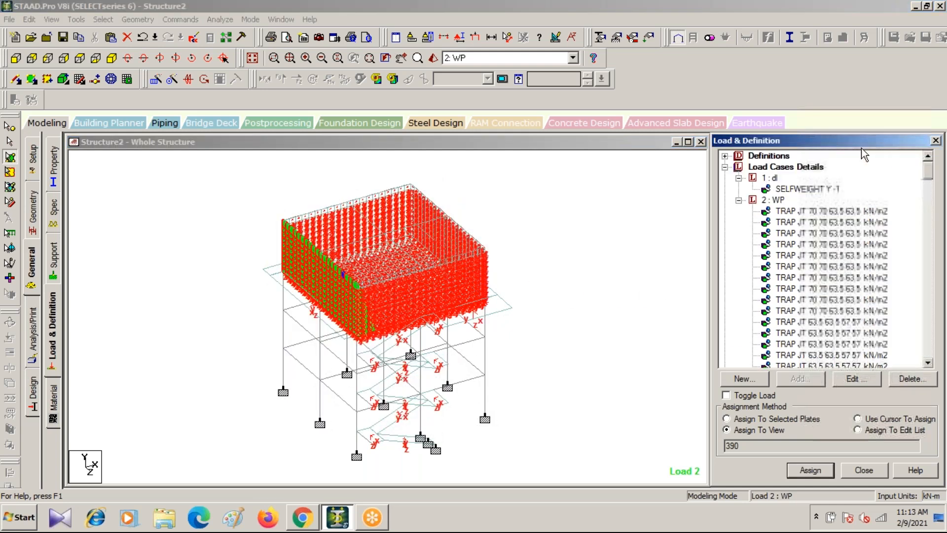
pyautogui.click(774, 200)
pyautogui.click(795, 379)
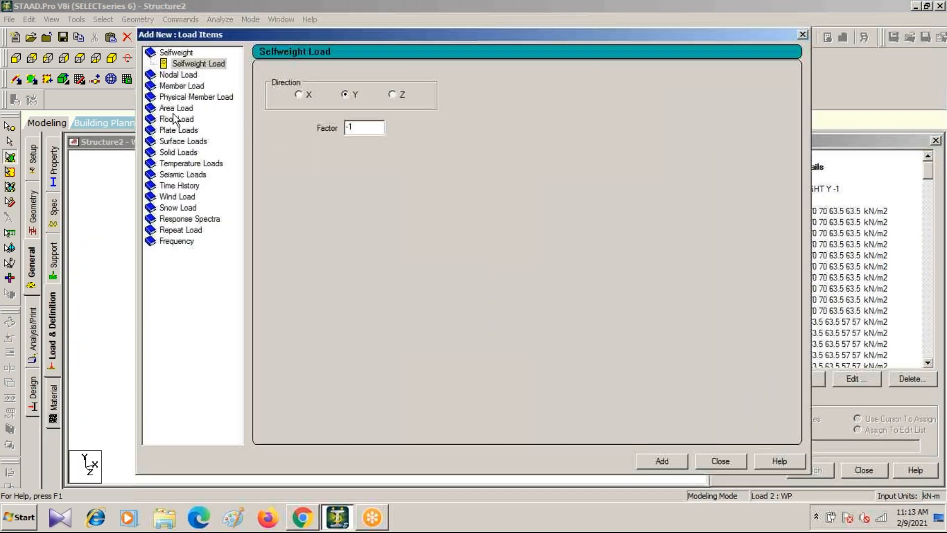
pyautogui.click(173, 131)
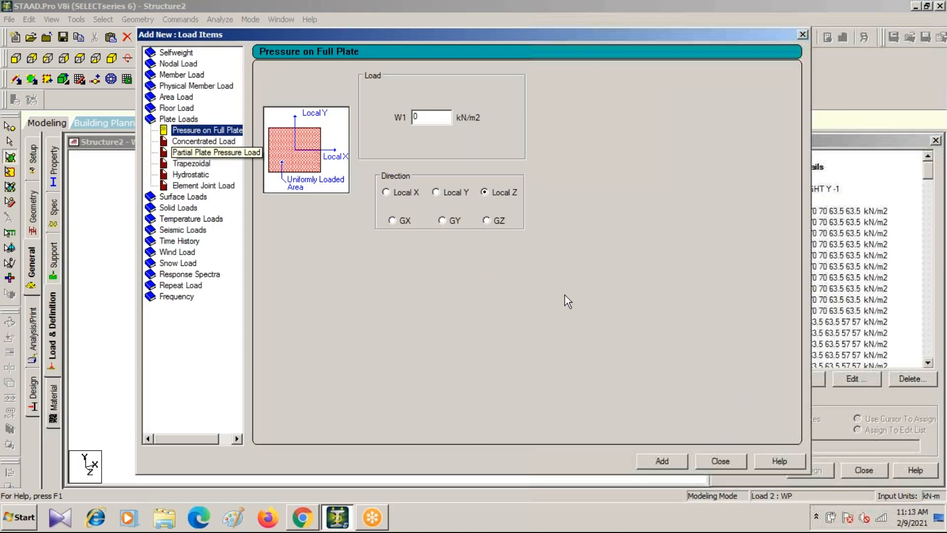
pyautogui.click(194, 175)
pyautogui.click(499, 207)
pyautogui.moveTo(461, 153); pyautogui.dragTo(663, 149)
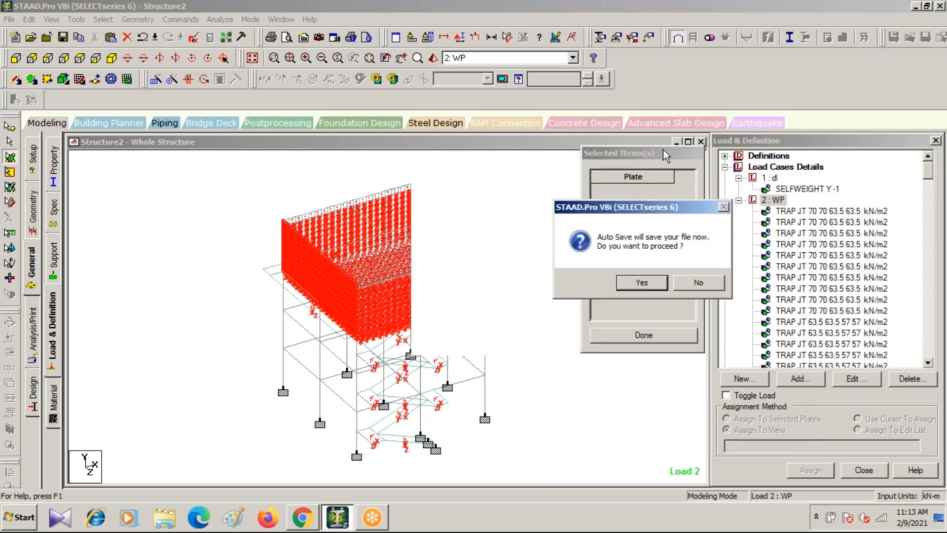
# Accept the auto save, save the modified structure, and clear the plate selection window away from the model
pyautogui.click(636, 284)
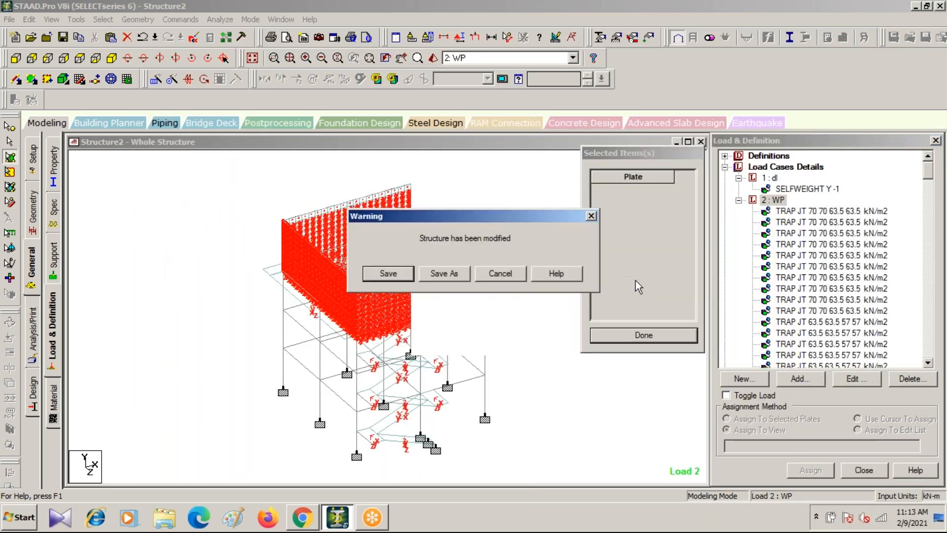
pyautogui.click(394, 272)
pyautogui.moveTo(471, 155); pyautogui.dragTo(617, 150)
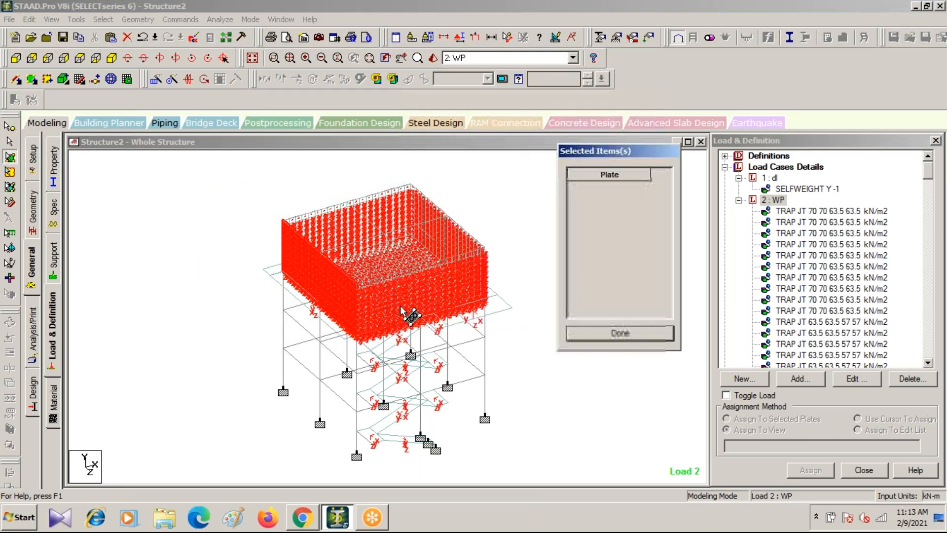
# Isolate the tank wall at the positive Z end with a rubber-band section in the side view
pyautogui.click(48, 58)
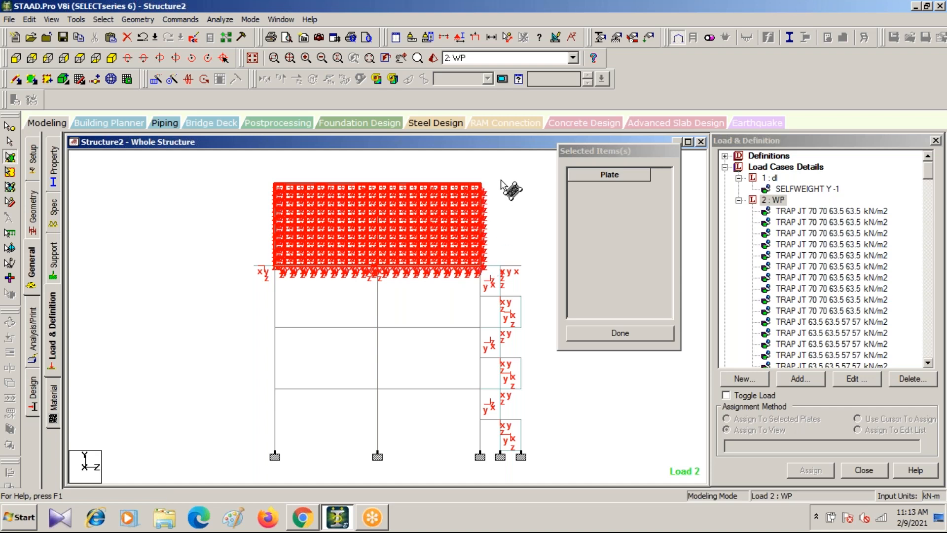
pyautogui.click(444, 37)
pyautogui.click(531, 174)
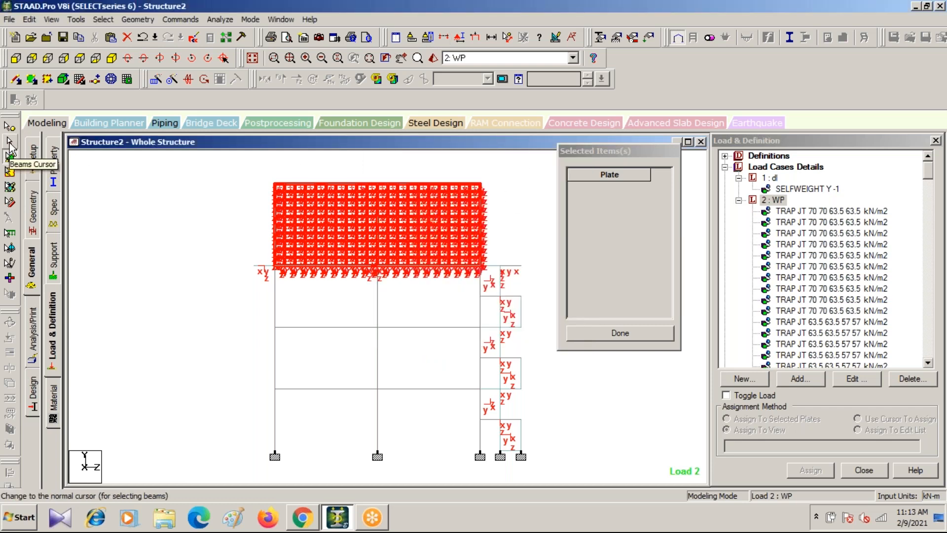
pyautogui.click(10, 143)
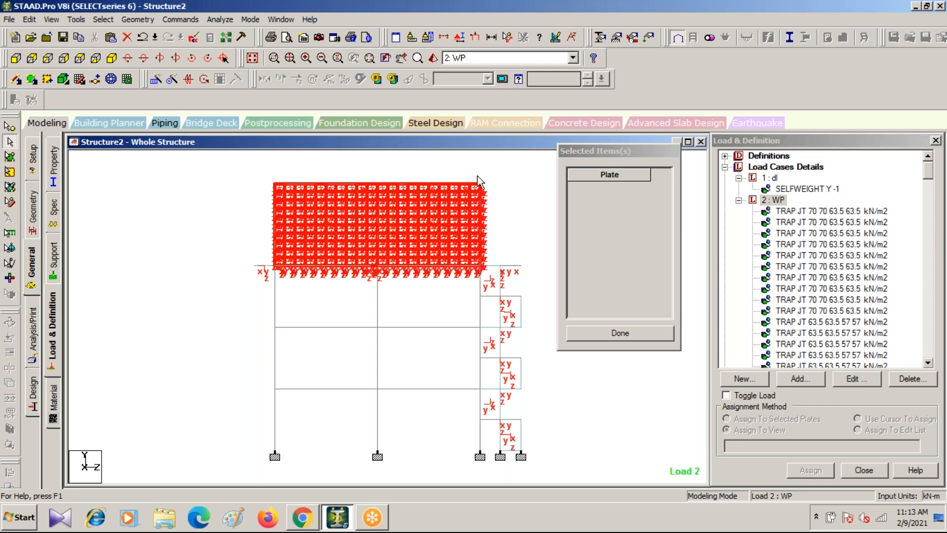
pyautogui.moveTo(477, 176); pyautogui.dragTo(484, 273)
pyautogui.scroll(2, 481, 206)
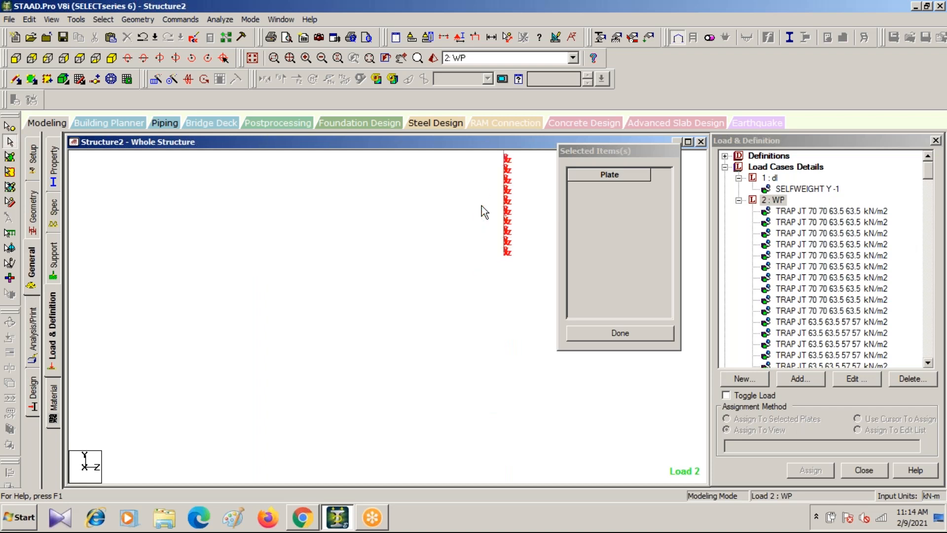
# Examine the local plate axes of the isolated wall in the side and isometric views
pyautogui.moveTo(481, 207); pyautogui.dragTo(224, 414, button='middle')
pyautogui.scroll(2, 271, 352)
pyautogui.scroll(5, 348, 319)
pyautogui.moveTo(352, 326); pyautogui.dragTo(274, 467, button='middle')
pyautogui.scroll(1, 341, 277)
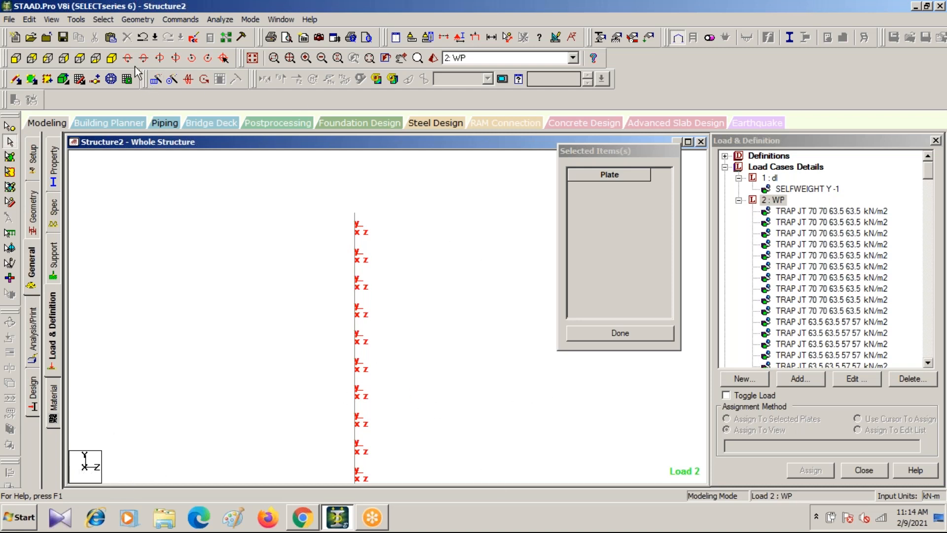
pyautogui.click(113, 59)
pyautogui.scroll(-2, 464, 361)
pyautogui.moveTo(395, 399); pyautogui.dragTo(445, 215, button='middle')
pyautogui.scroll(-2, 252, 407)
pyautogui.moveTo(285, 442); pyautogui.dragTo(470, 350, button='middle')
pyautogui.scroll(-2, 358, 372)
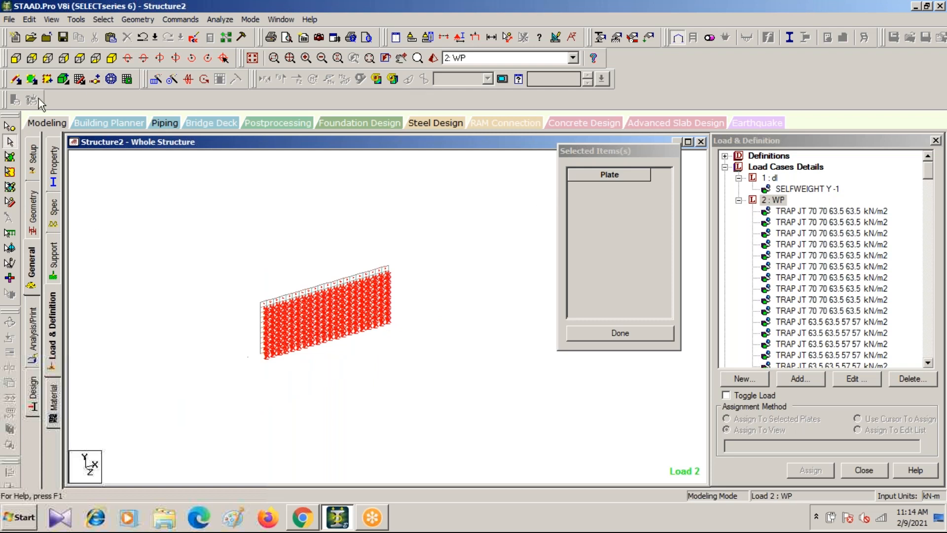
# Select all plates of the isolated positive Z wall for the hydrostatic load
pyautogui.click(9, 156)
pyautogui.moveTo(181, 242); pyautogui.dragTo(490, 396)
pyautogui.click(621, 334)
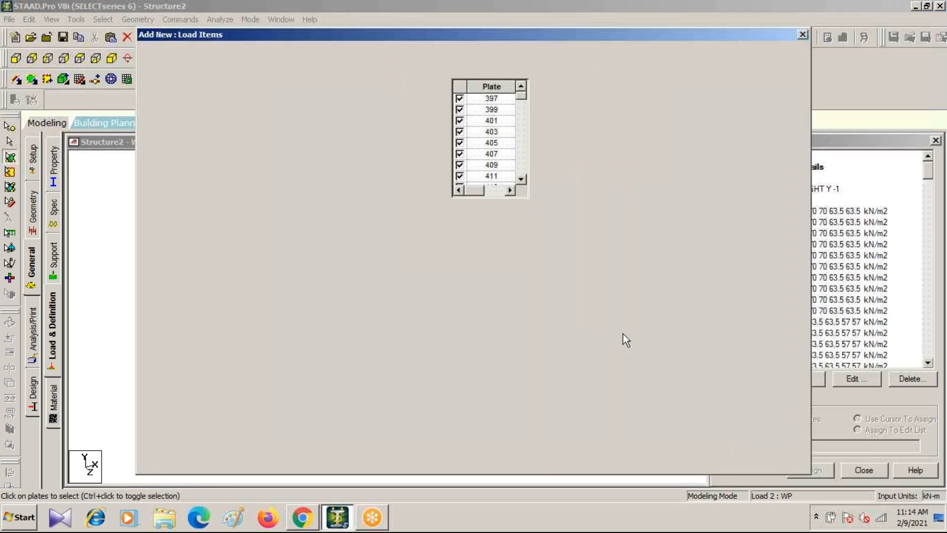
pyautogui.moveTo(447, 37); pyautogui.dragTo(821, 59)
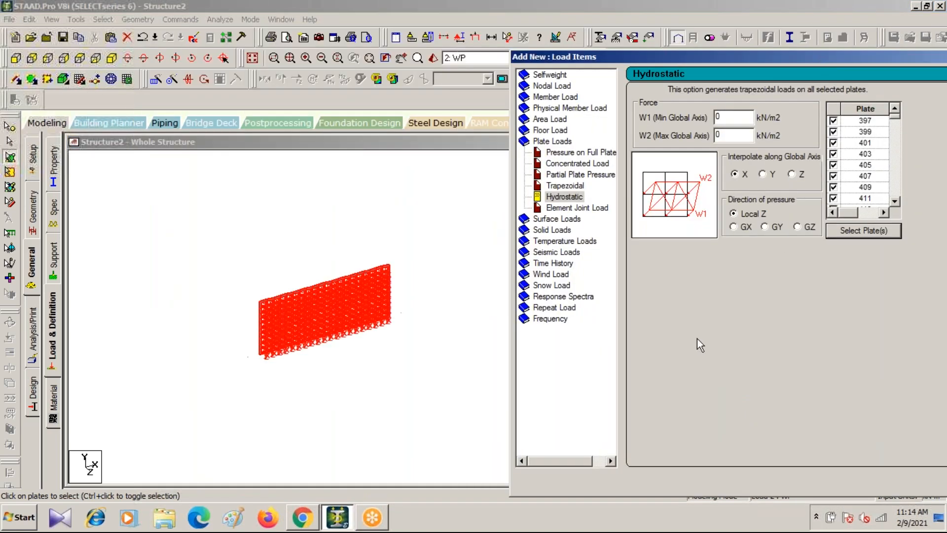
# Add the hydrostatic load to WP with W1 70 and W2 50 kN/m2, interpolated along global Y and acting in local Z
pyautogui.click(733, 116)
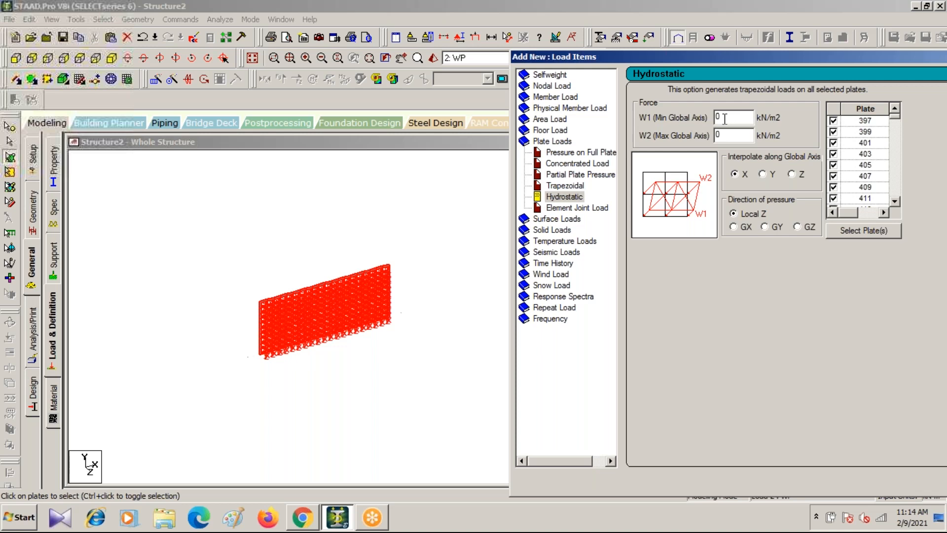
pyautogui.click(763, 174)
pyautogui.moveTo(599, 55); pyautogui.dragTo(437, 30)
pyautogui.click(879, 463)
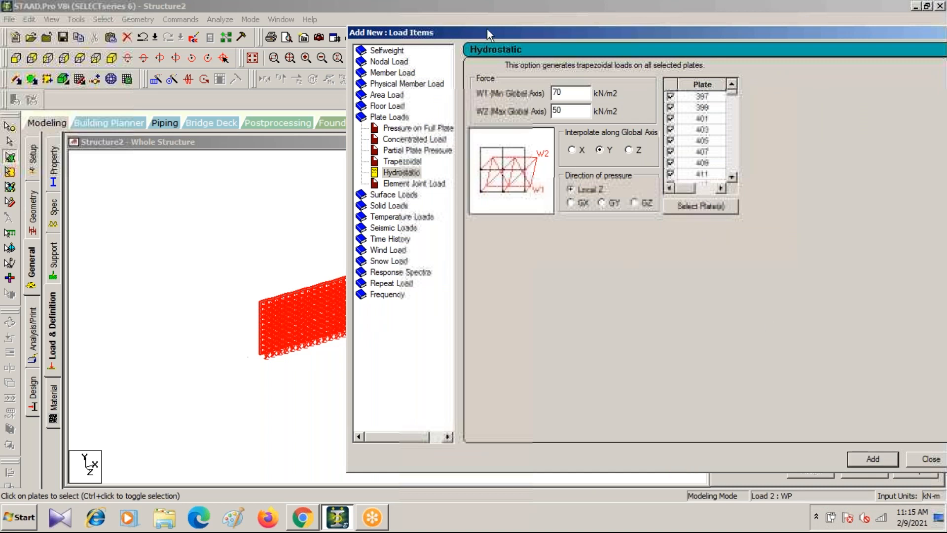
pyautogui.moveTo(495, 29); pyautogui.dragTo(105, 169)
pyautogui.click(818, 335)
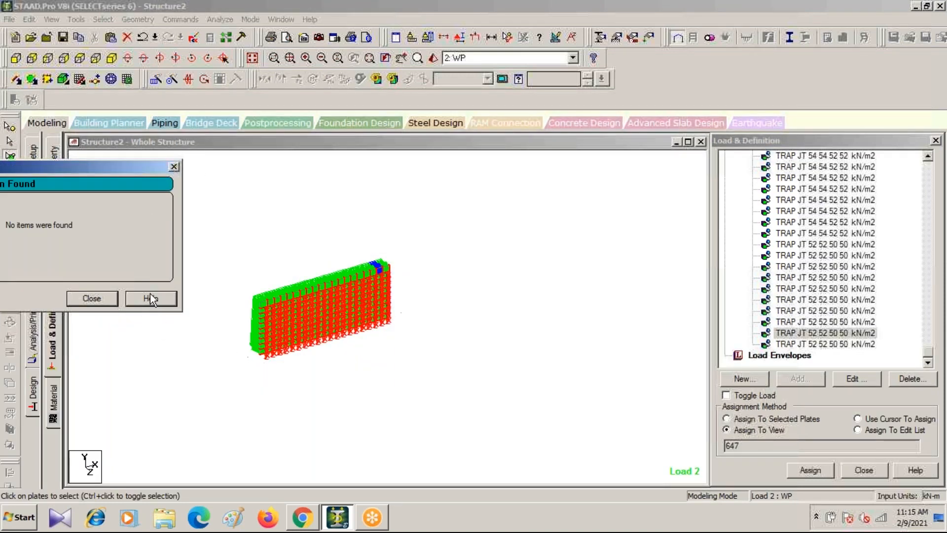
pyautogui.click(99, 301)
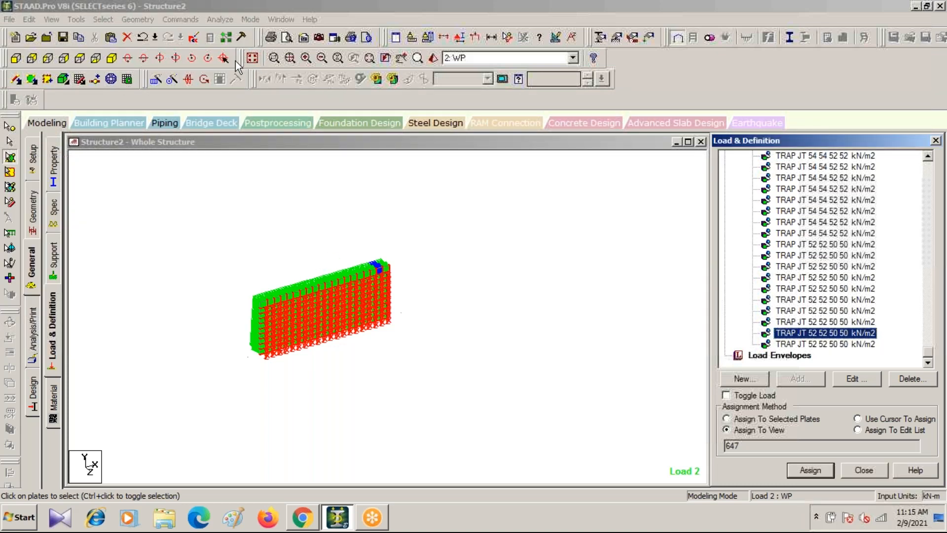
# Examine the hydrostatic pressure diagram on the isolated positive Z wall in the side view
pyautogui.click(109, 61)
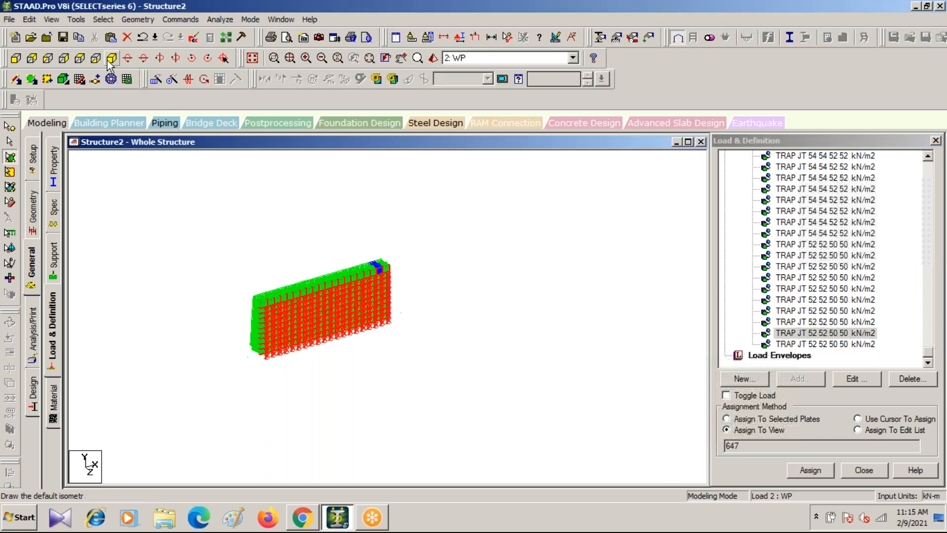
pyautogui.click(46, 62)
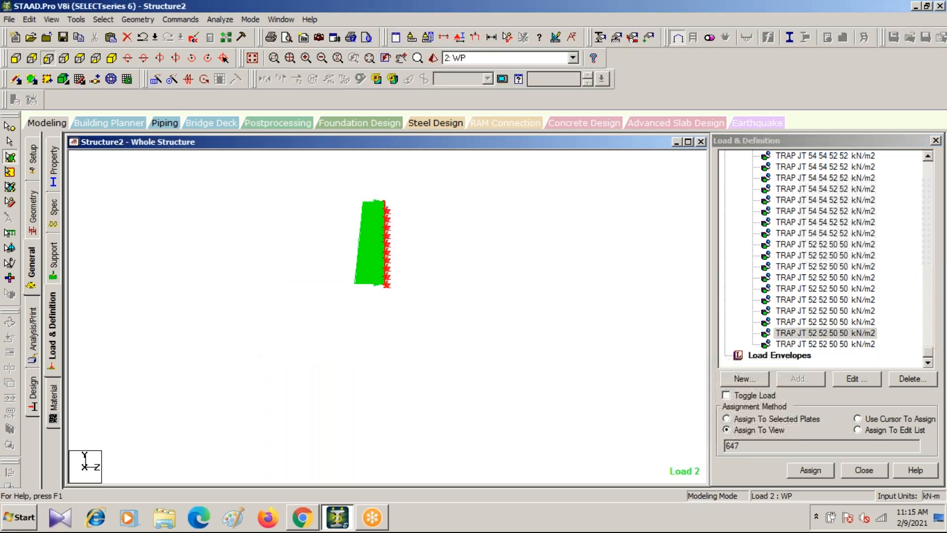
pyautogui.scroll(3, 374, 263)
pyautogui.scroll(1, 365, 259)
pyautogui.moveTo(398, 229); pyautogui.dragTo(354, 392, button='middle')
pyautogui.scroll(2, 413, 185)
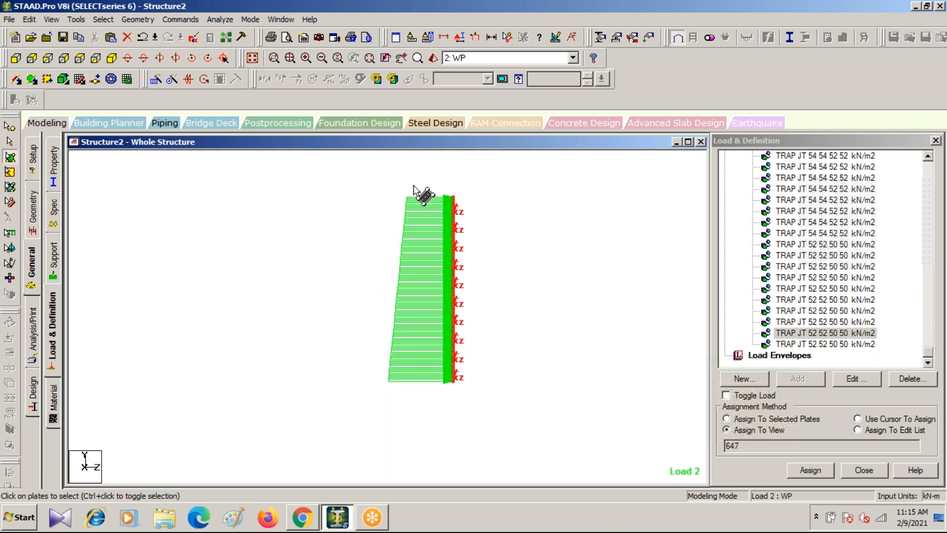
pyautogui.moveTo(413, 185); pyautogui.dragTo(328, 316, button='middle')
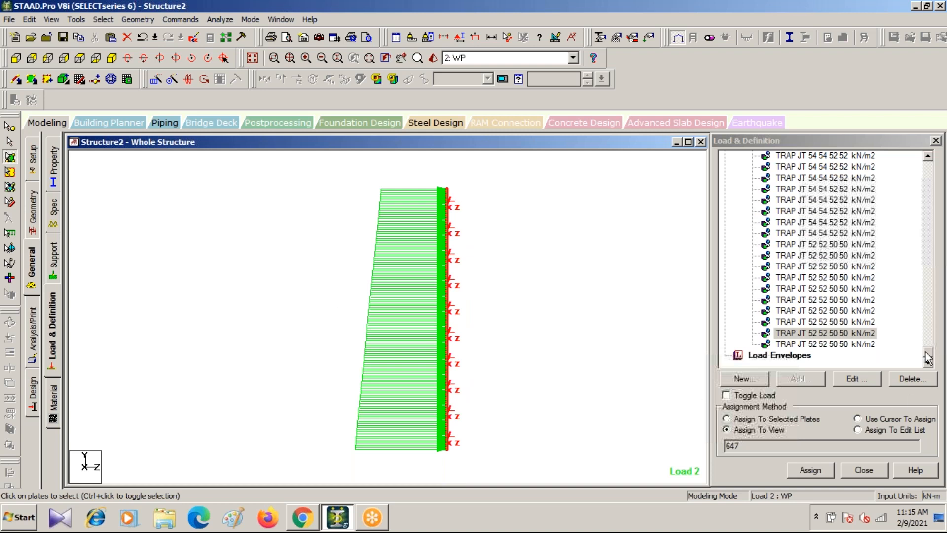
pyautogui.moveTo(928, 359)
pyautogui.mouseDown()
pyautogui.moveTo(919, 165)
pyautogui.moveTo(913, 271)
pyautogui.moveTo(927, 365)
pyautogui.mouseUp()
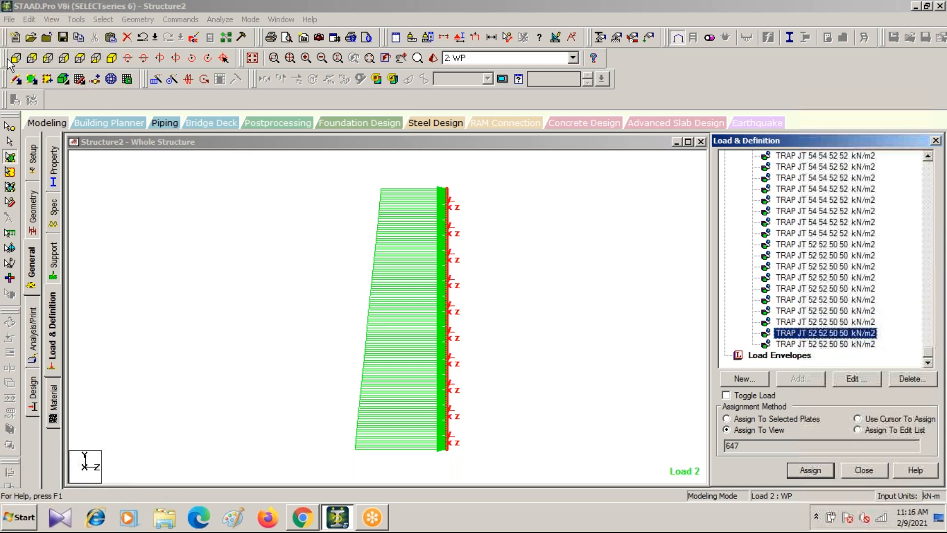
# Show the whole structure again and start another hydrostatic plate load in WP, opening its plate selection
pyautogui.click(252, 58)
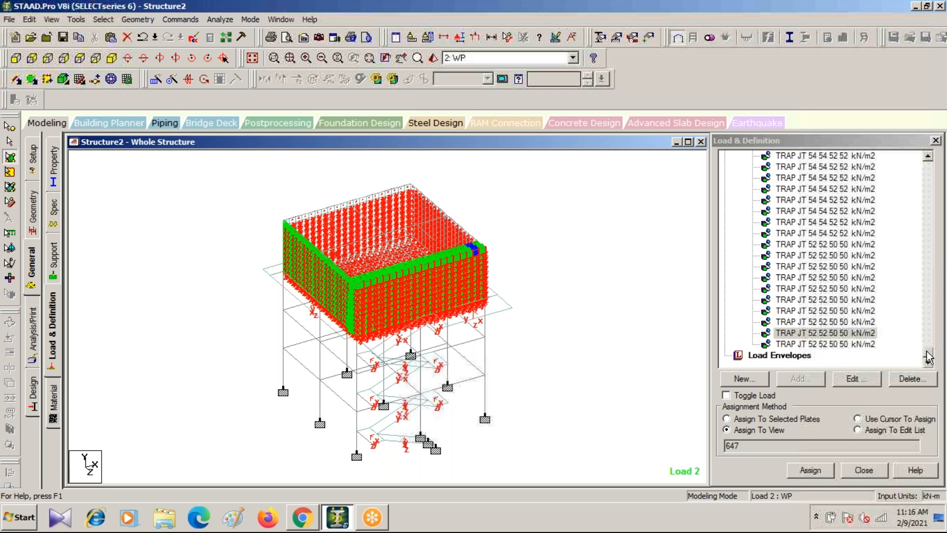
pyautogui.moveTo(929, 355); pyautogui.dragTo(930, 159)
pyautogui.click(770, 199)
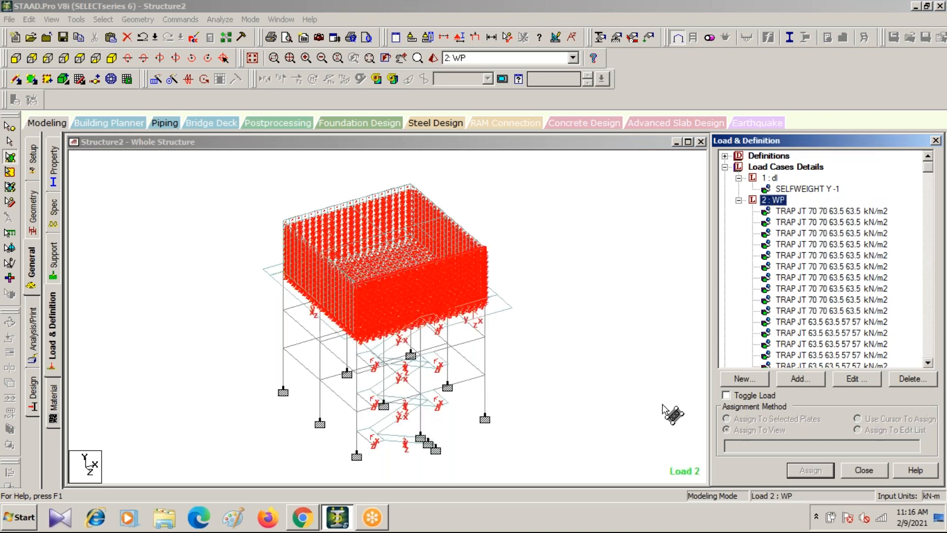
pyautogui.click(792, 377)
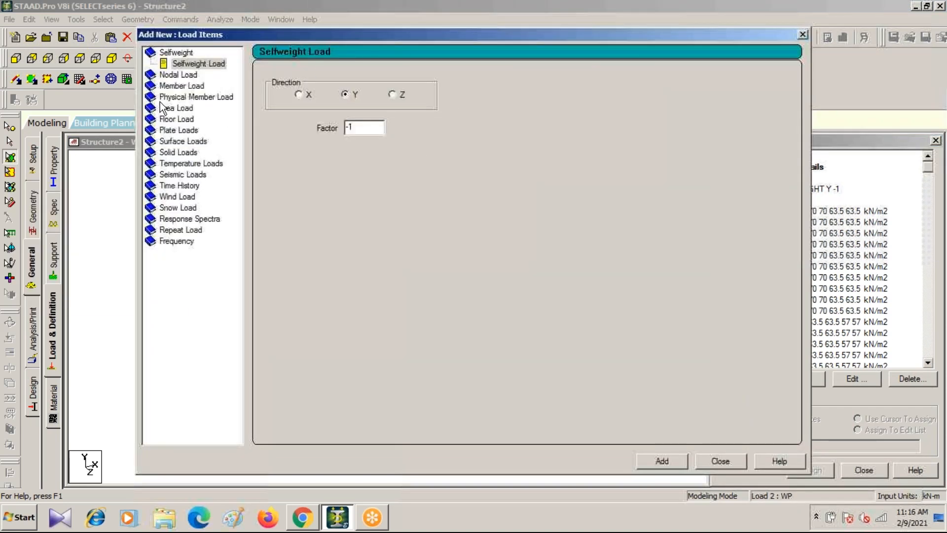
pyautogui.click(173, 130)
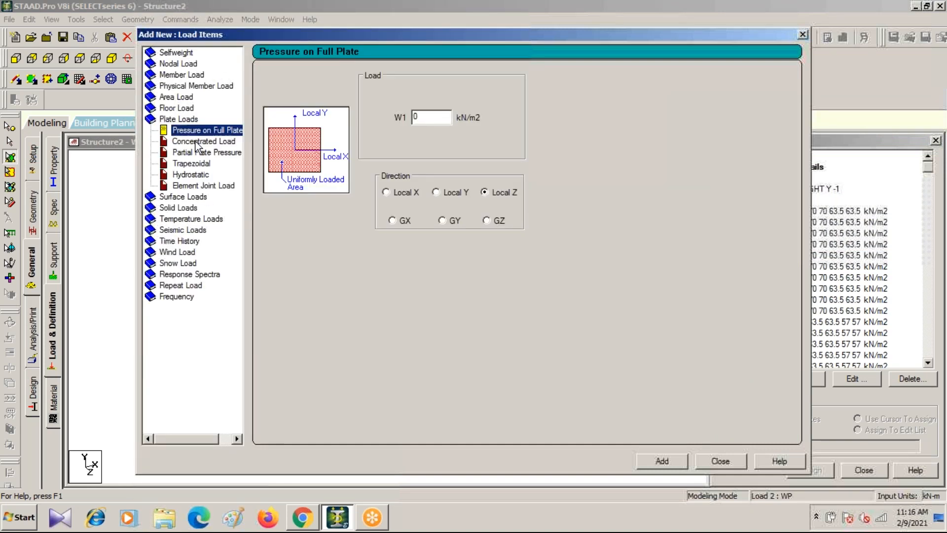
pyautogui.click(192, 175)
pyautogui.click(496, 209)
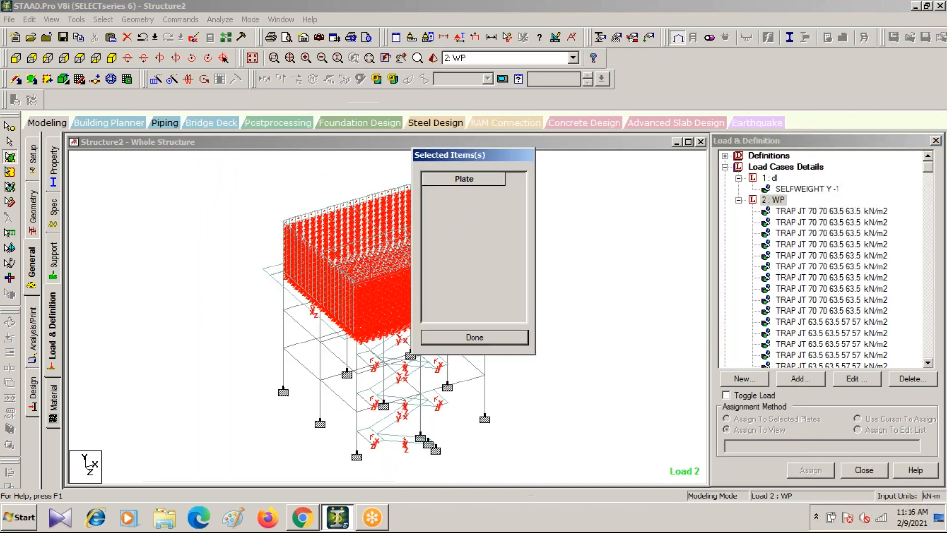
pyautogui.moveTo(475, 154); pyautogui.dragTo(724, 173)
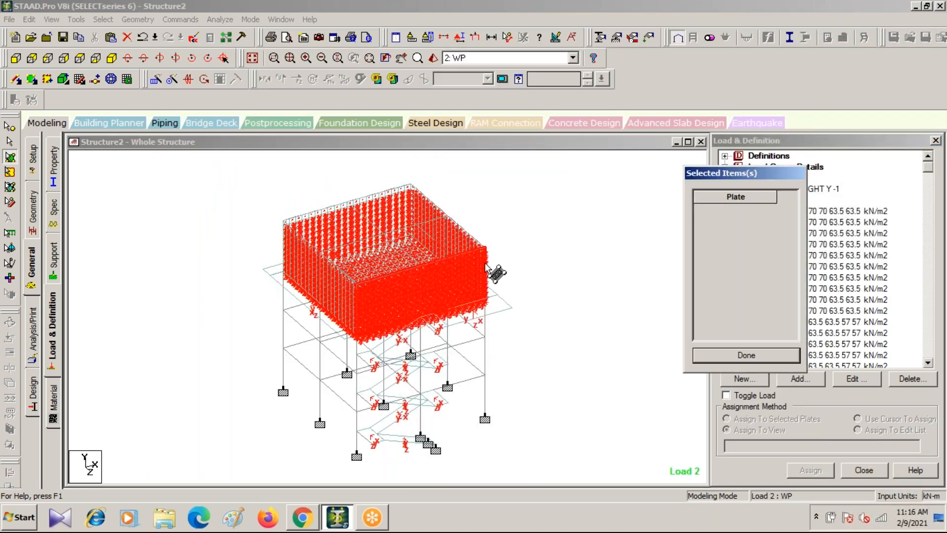
# Isolate the tank's positive X wall from the front view with the Section tool's Window / Rubber Band option
pyautogui.click(16, 58)
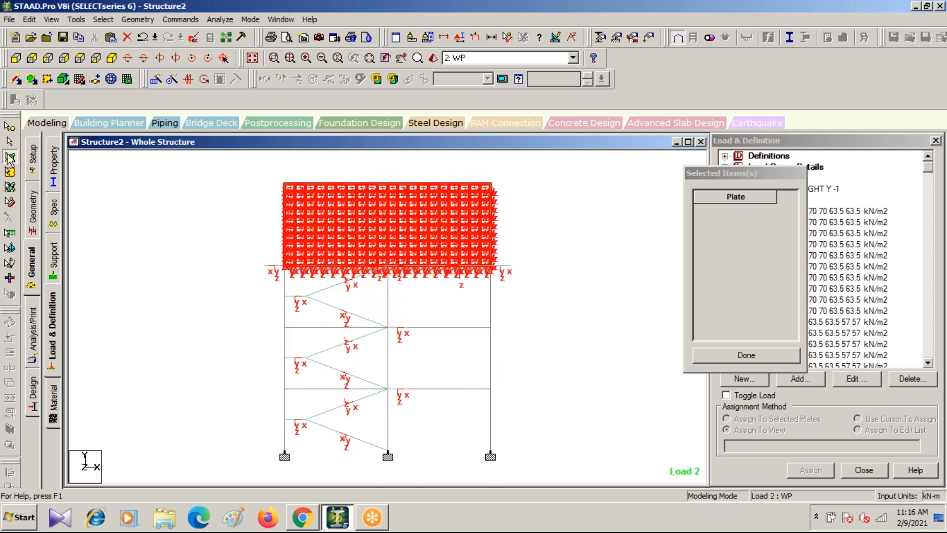
pyautogui.click(442, 39)
pyautogui.click(513, 174)
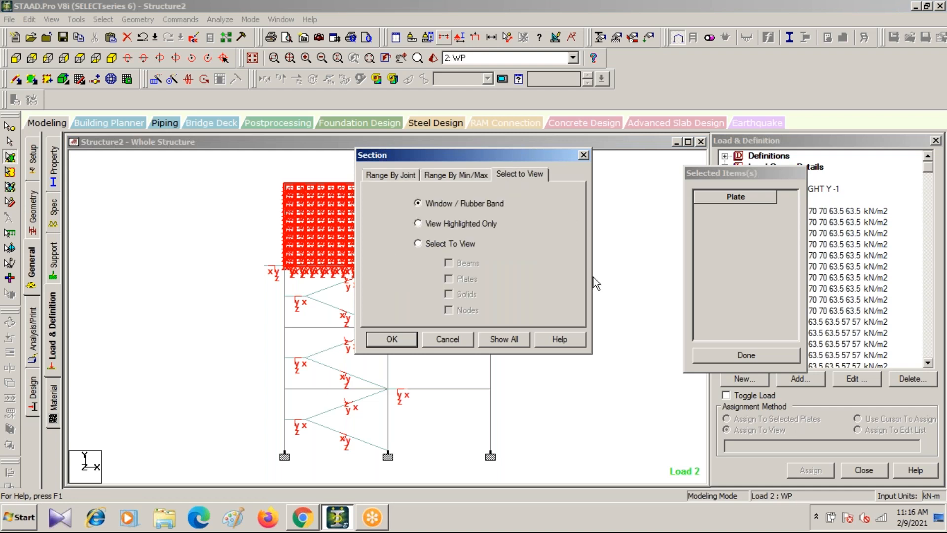
pyautogui.click(390, 339)
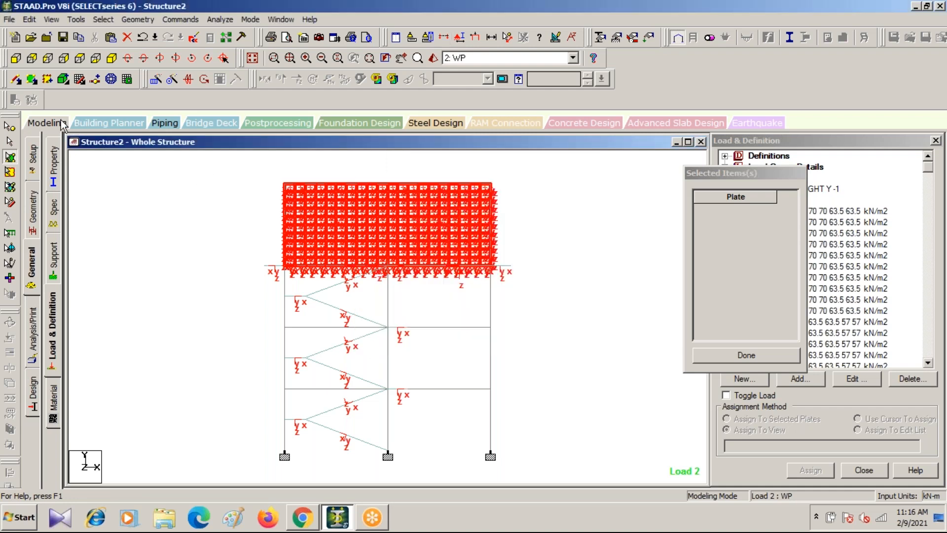
pyautogui.click(10, 125)
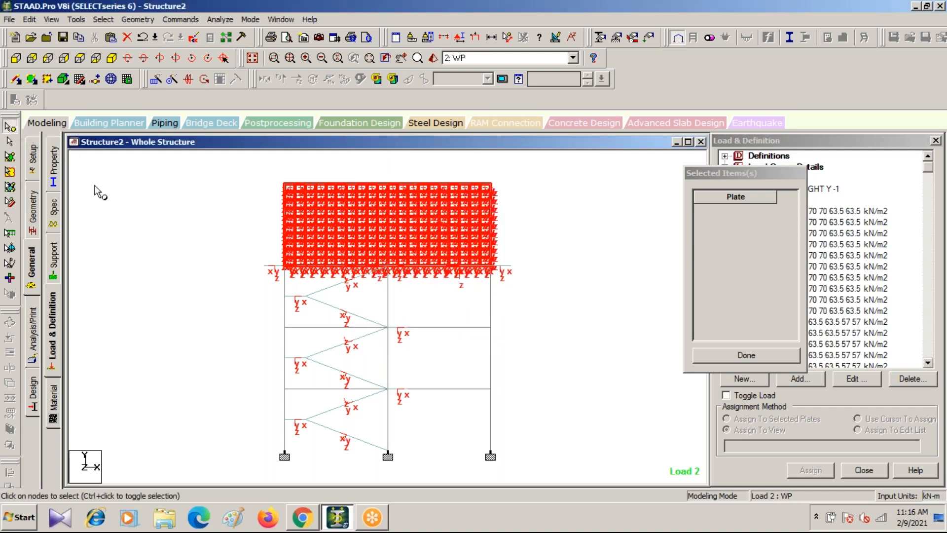
pyautogui.click(9, 142)
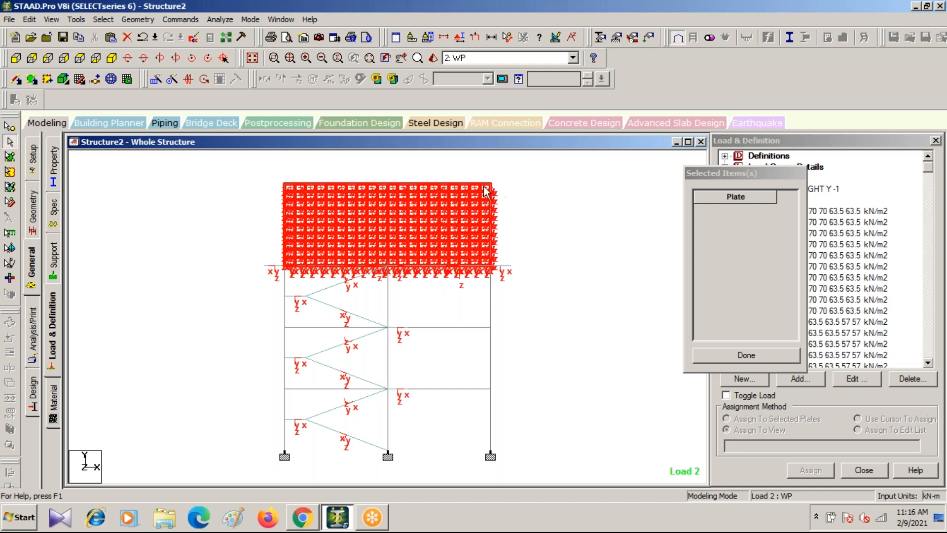
pyautogui.moveTo(491, 182); pyautogui.dragTo(503, 290)
# Select all plates of the isolated positive X wall for the hydrostatic load
pyautogui.scroll(8, 472, 230)
pyautogui.moveTo(573, 193); pyautogui.dragTo(464, 379, button='middle')
pyautogui.scroll(2, 414, 351)
pyautogui.scroll(4, 503, 290)
pyautogui.moveTo(550, 188); pyautogui.dragTo(368, 297, button='middle')
pyautogui.scroll(4, 390, 294)
pyautogui.moveTo(435, 247); pyautogui.dragTo(303, 438, button='middle')
pyautogui.scroll(1, 377, 332)
pyautogui.scroll(3, 380, 332)
pyautogui.moveTo(555, 254); pyautogui.dragTo(332, 373, button='middle')
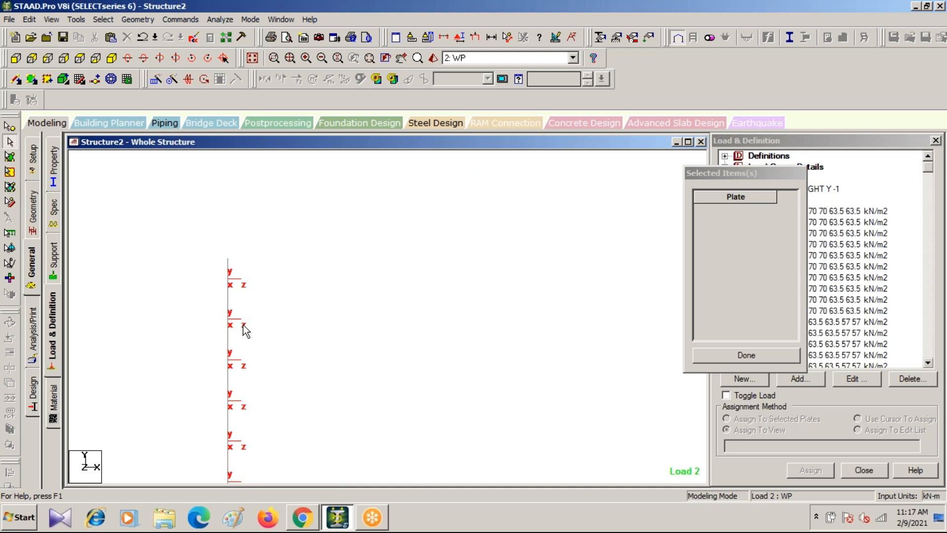
pyautogui.moveTo(348, 369); pyautogui.dragTo(450, 255, button='middle')
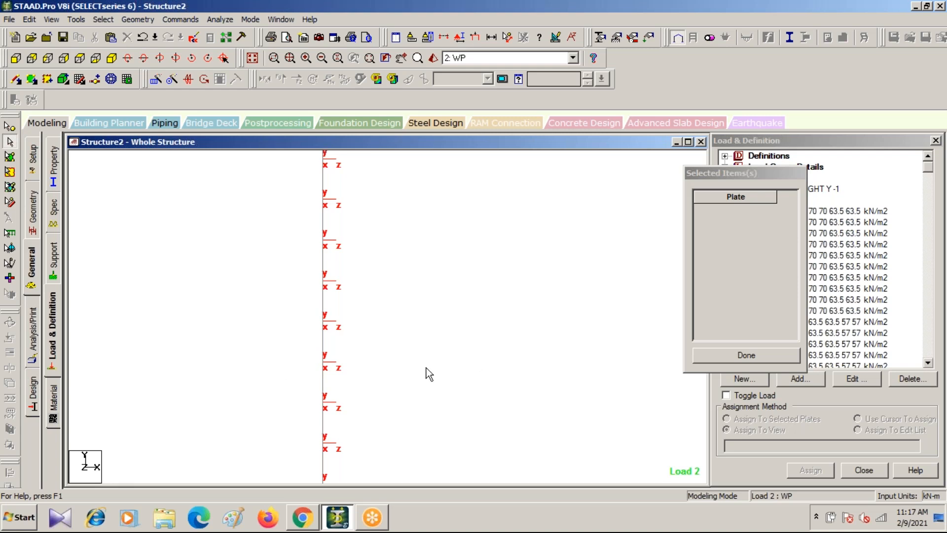
pyautogui.scroll(-3, 618, 424)
pyautogui.moveTo(310, 379); pyautogui.dragTo(474, 274, button='middle')
pyautogui.scroll(-1, 474, 273)
pyautogui.scroll(-2, 474, 278)
pyautogui.moveTo(376, 423); pyautogui.dragTo(413, 321, button='middle')
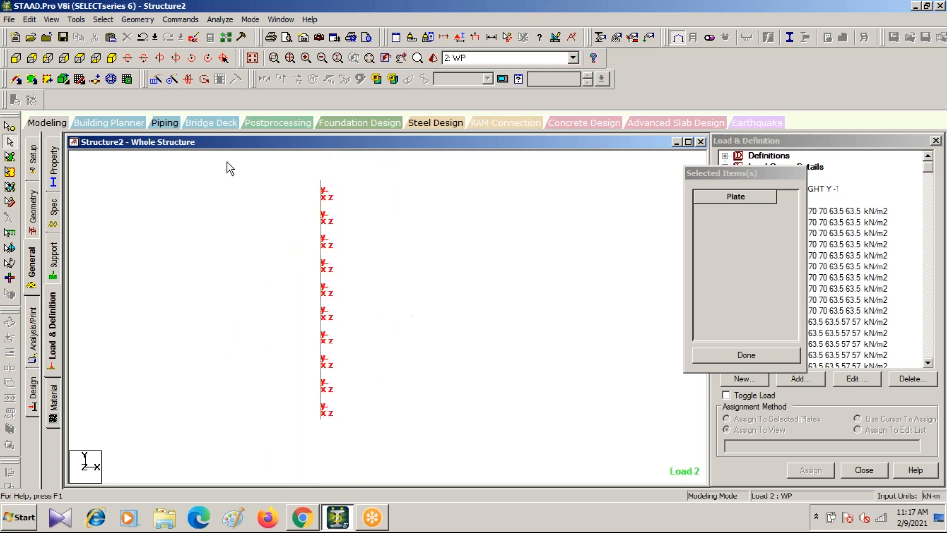
pyautogui.click(10, 156)
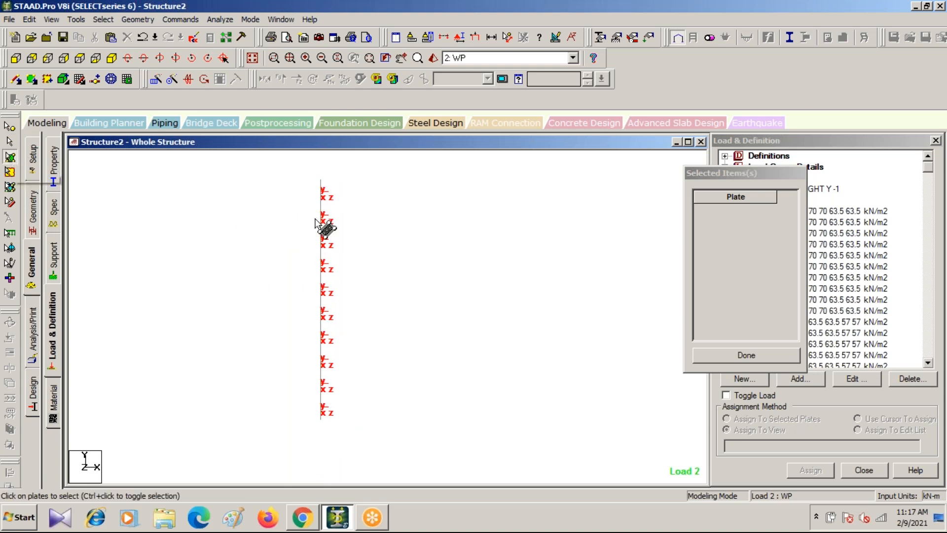
pyautogui.moveTo(305, 167); pyautogui.dragTo(344, 433)
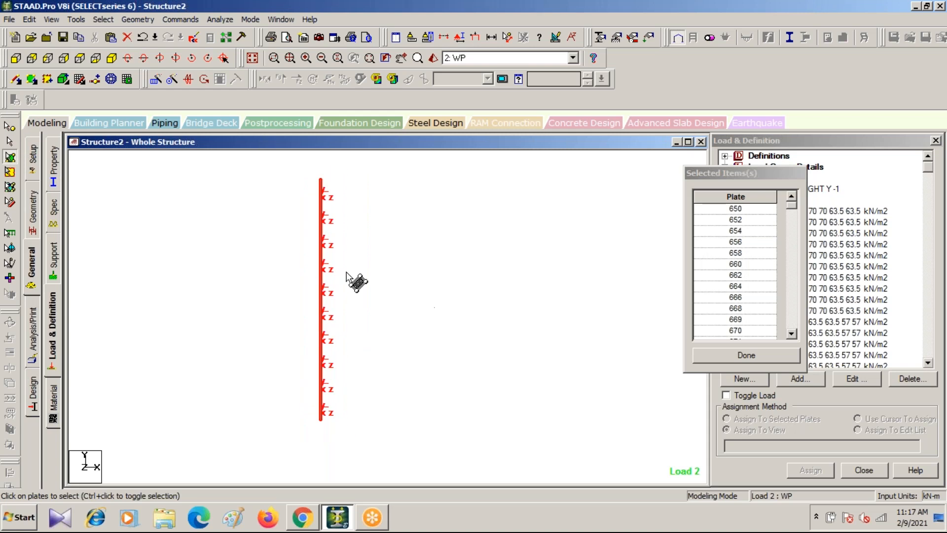
pyautogui.click(112, 59)
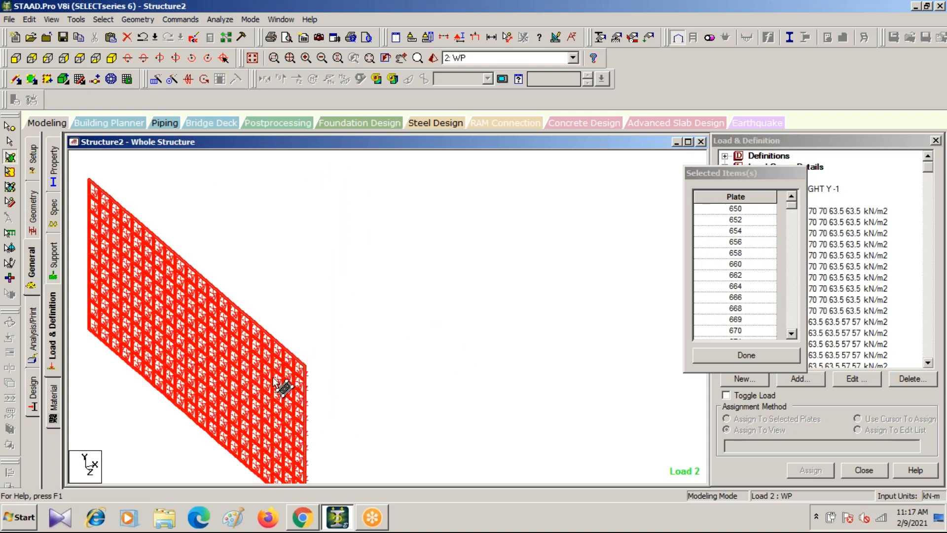
pyautogui.click(746, 355)
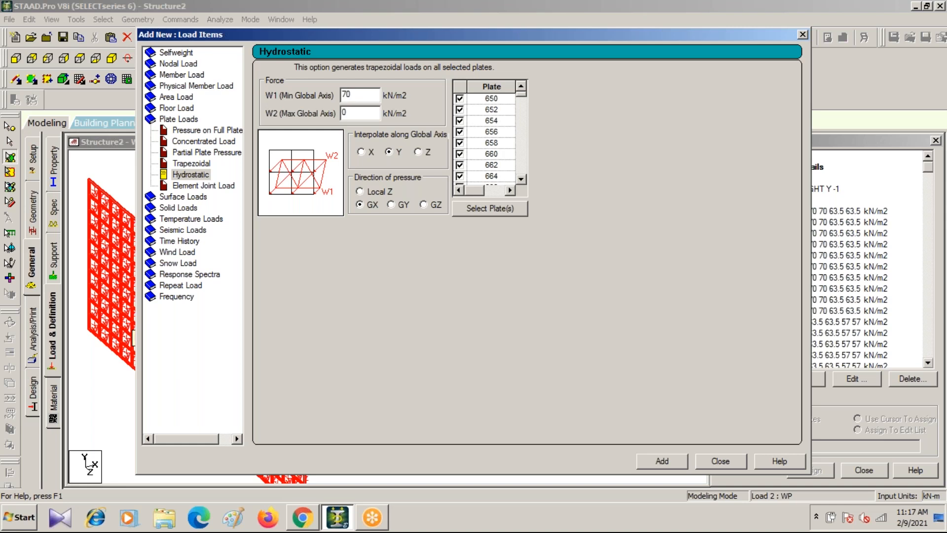
# Add the hydrostatic load to WP with W1 70 and W2 5 kN/m2, interpolated along global Y and acting in GX
pyautogui.press('Tab')
pyautogui.write('5')
pyautogui.press('Return')
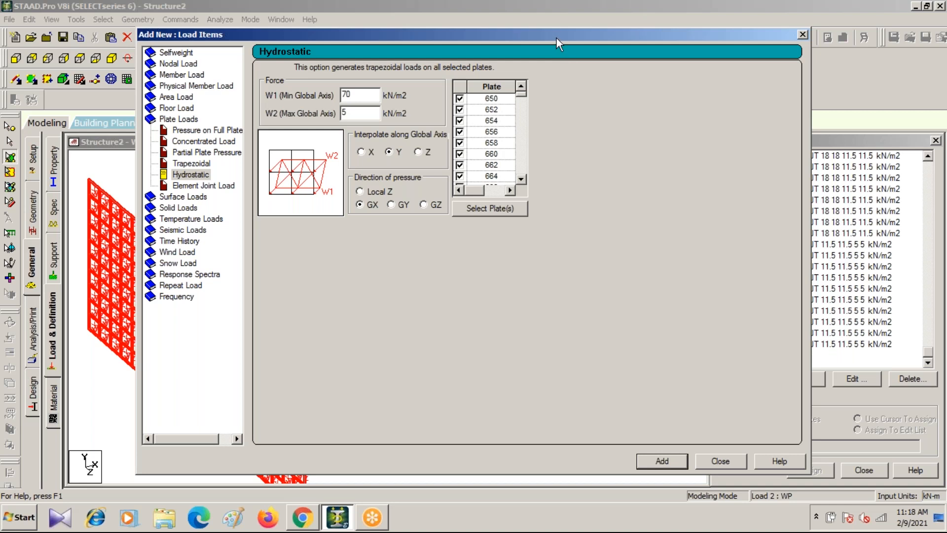
pyautogui.moveTo(556, 37); pyautogui.dragTo(305, 249)
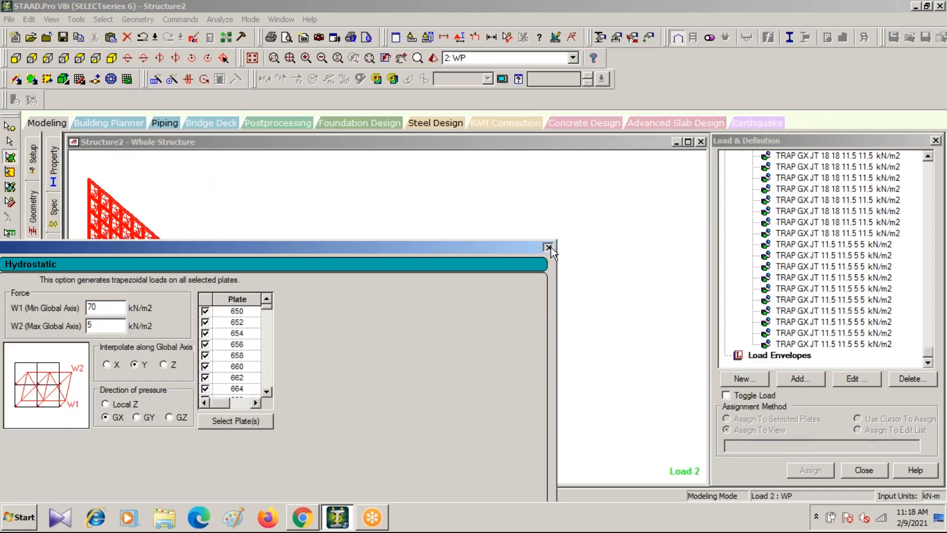
pyautogui.click(551, 248)
# Examine the hydrostatic pressure diagram on the isolated positive X wall in the front view
pyautogui.click(847, 345)
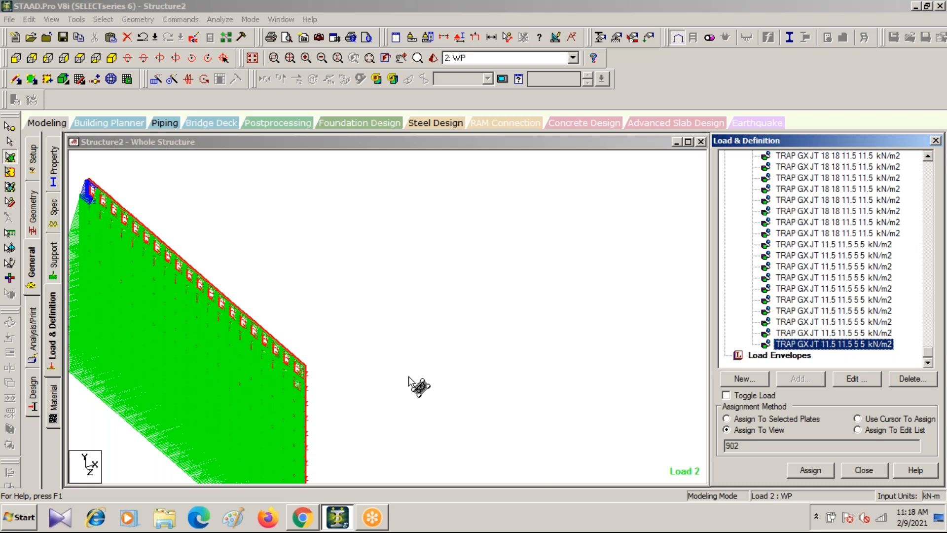
pyautogui.moveTo(409, 377); pyautogui.dragTo(552, 242, button='middle')
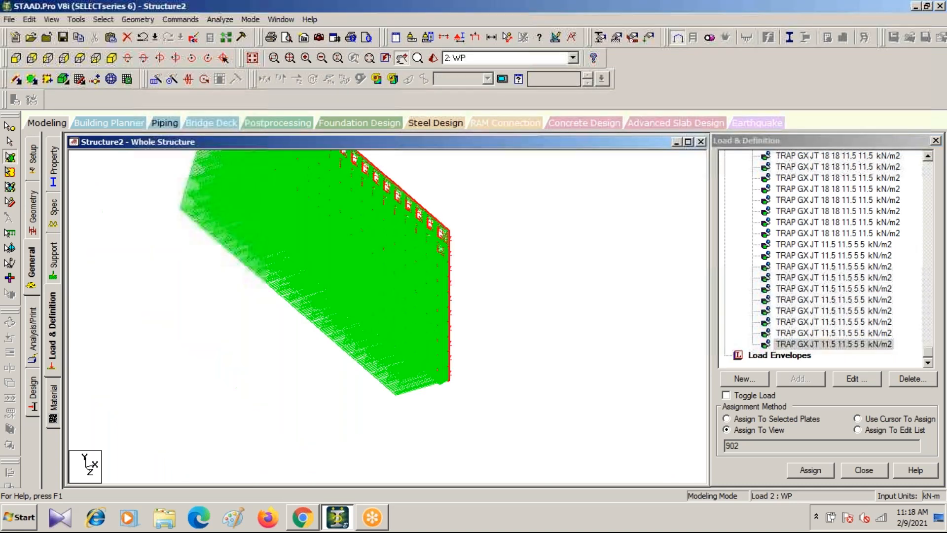
pyautogui.click(16, 59)
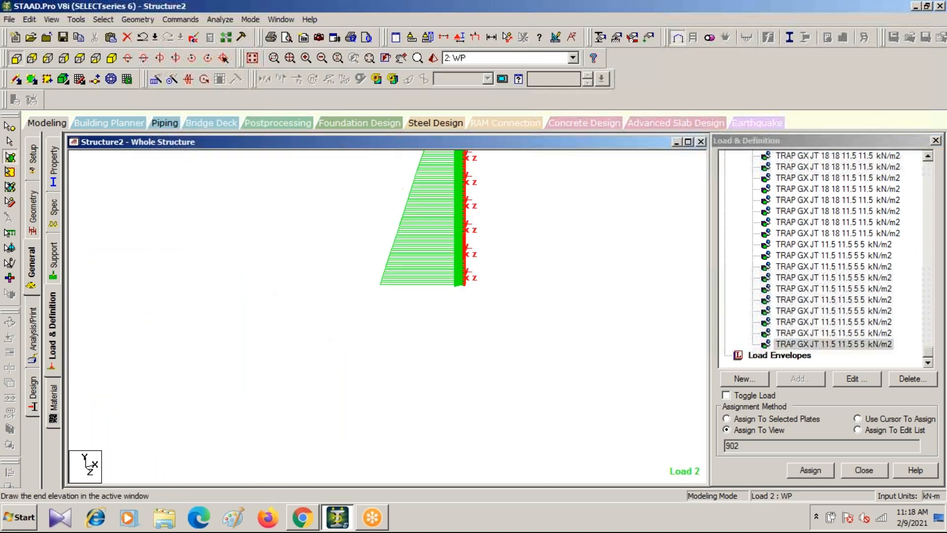
pyautogui.moveTo(296, 406); pyautogui.dragTo(292, 421, button='middle')
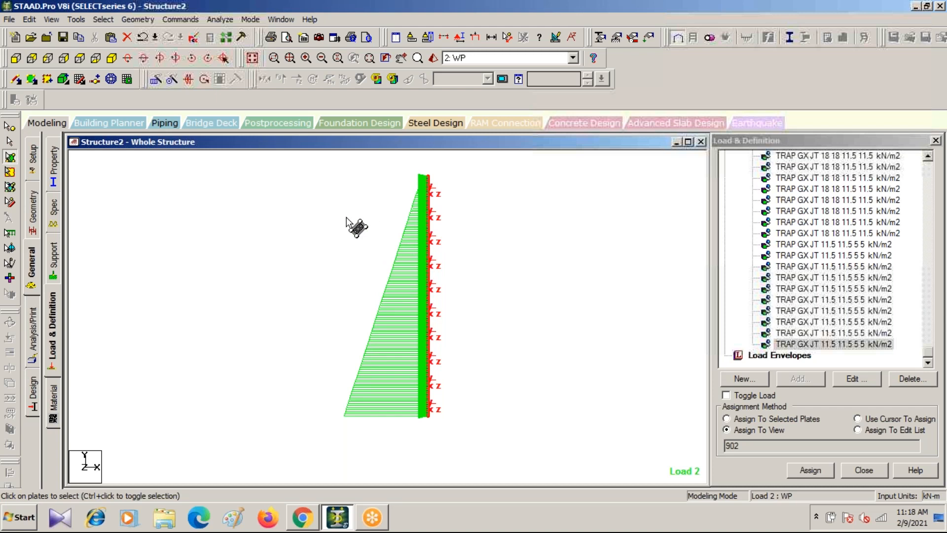
pyautogui.moveTo(346, 267); pyautogui.dragTo(388, 292, button='middle')
pyautogui.scroll(-2, 313, 348)
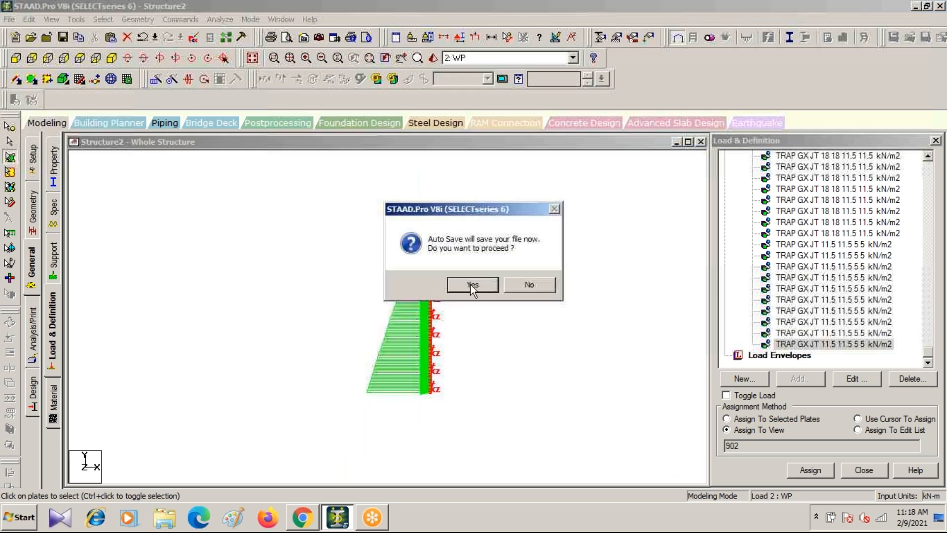
# Accept the auto save of the file and show the whole structure again
pyautogui.click(472, 285)
pyautogui.click(393, 274)
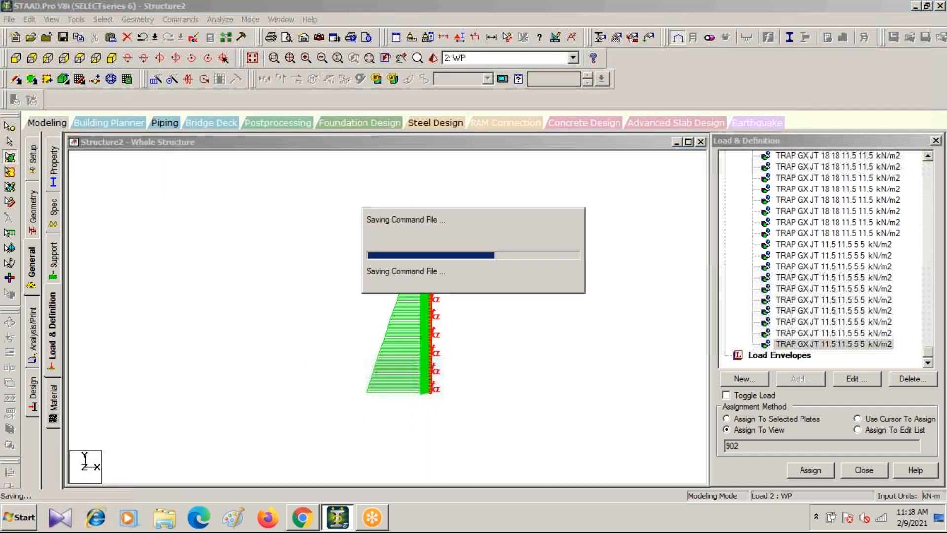
pyautogui.click(255, 58)
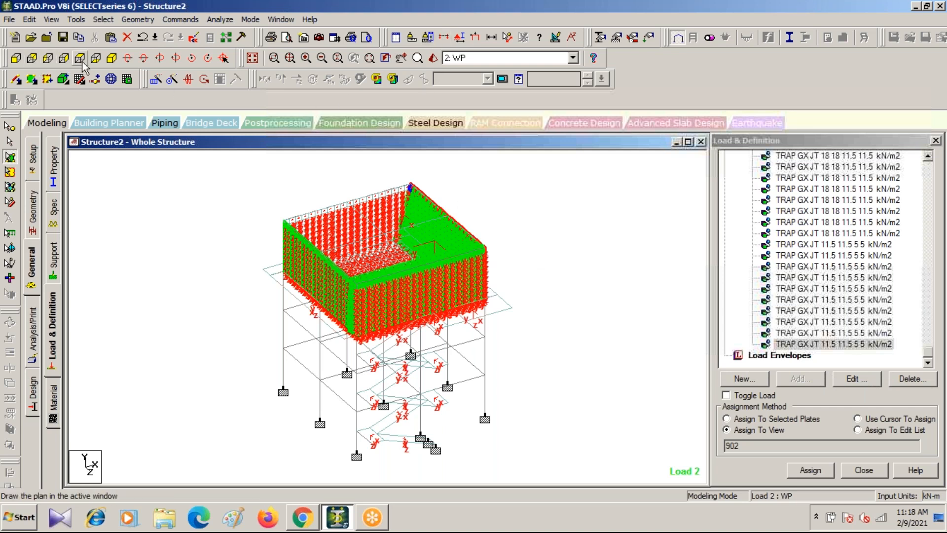
# Isolate the tank's negative Z wall from the side view with the Section tool's Window / Rubber Band option
pyautogui.click(48, 58)
pyautogui.click(9, 142)
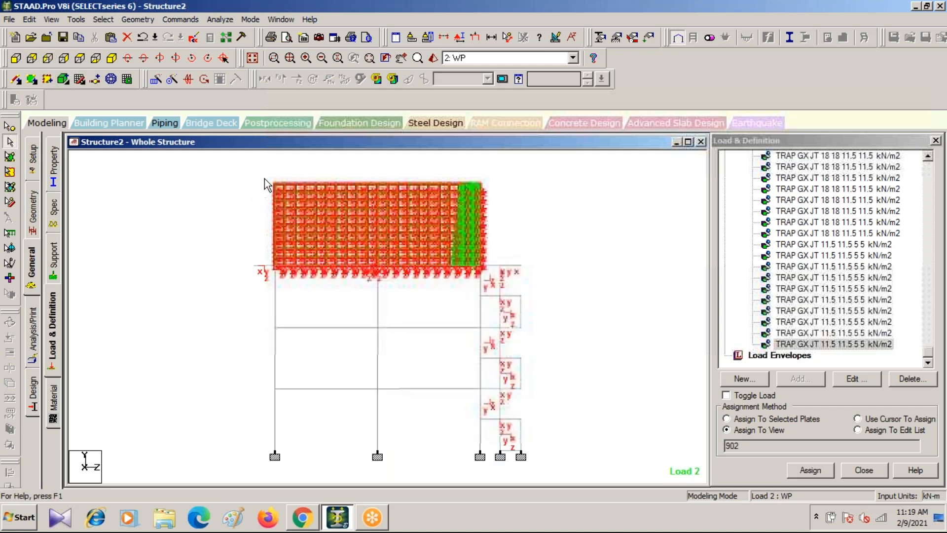
pyautogui.click(444, 37)
pyautogui.click(523, 175)
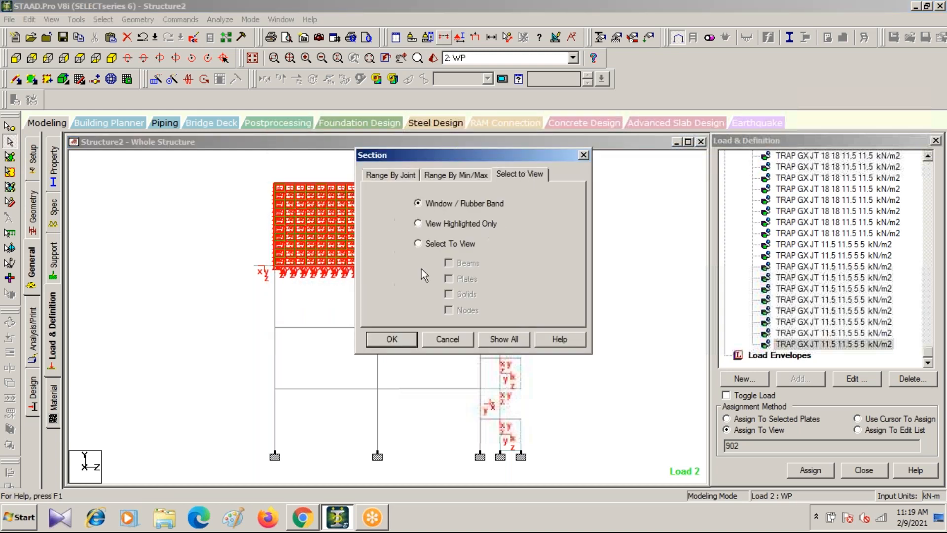
pyautogui.click(392, 340)
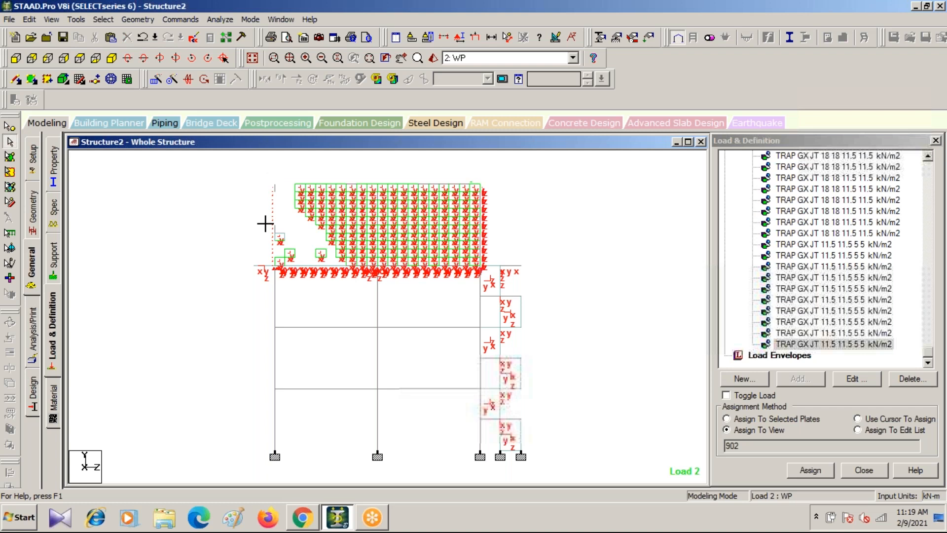
pyautogui.moveTo(268, 172); pyautogui.dragTo(277, 283)
# Start another hydrostatic plate load in the WP load case and open its plate selection
pyautogui.scroll(1, 264, 200)
pyautogui.scroll(2, 265, 200)
pyautogui.moveTo(265, 199); pyautogui.dragTo(183, 439, button='middle')
pyautogui.scroll(2, 131, 361)
pyautogui.moveTo(144, 368); pyautogui.dragTo(453, 351, button='middle')
pyautogui.scroll(4, 377, 340)
pyautogui.moveTo(401, 373); pyautogui.dragTo(494, 514, button='middle')
pyautogui.scroll(7, 348, 319)
pyautogui.moveTo(303, 292); pyautogui.dragTo(465, 380, button='middle')
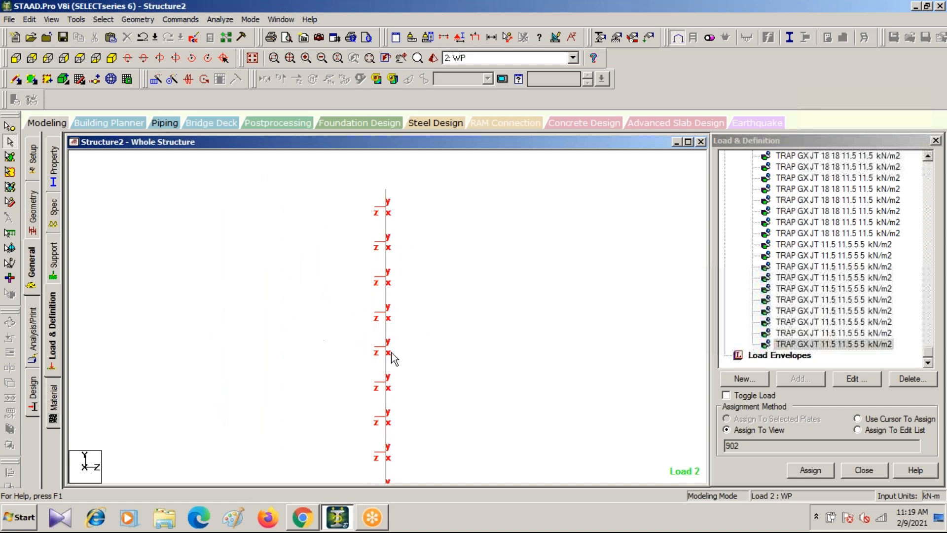
pyautogui.scroll(-1, 396, 347)
pyautogui.scroll(-2, 396, 348)
pyautogui.moveTo(417, 382); pyautogui.dragTo(186, 270, button='middle')
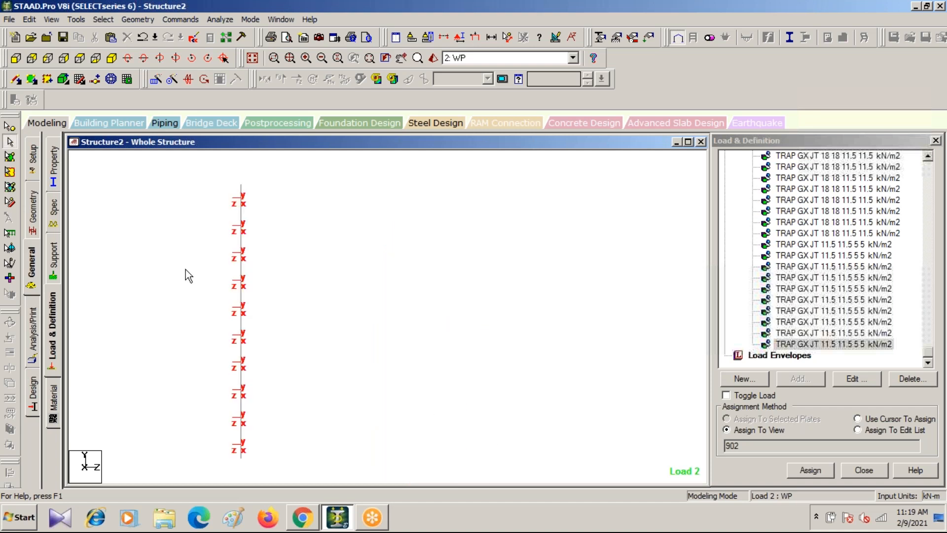
pyautogui.scroll(-1, 186, 269)
pyautogui.moveTo(287, 362); pyautogui.dragTo(267, 301, button='middle')
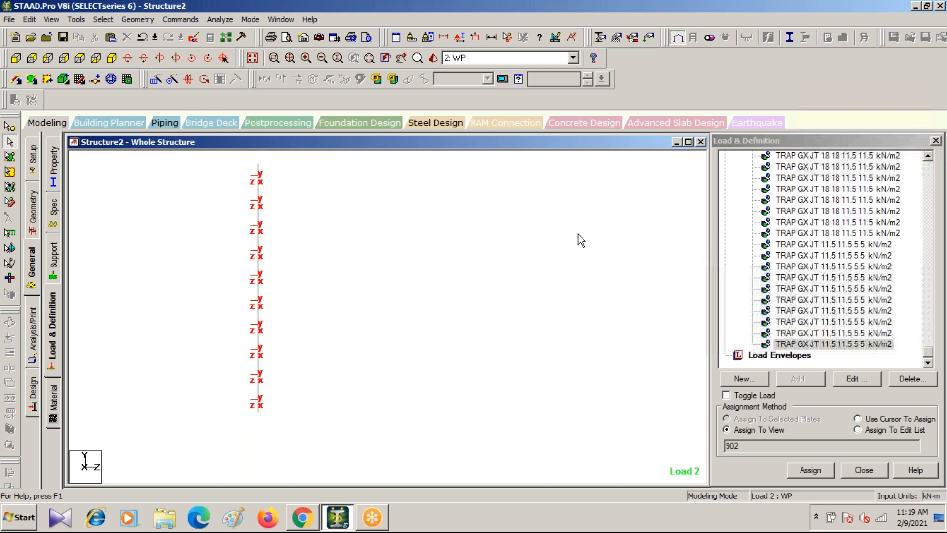
pyautogui.moveTo(927, 351); pyautogui.dragTo(916, 138)
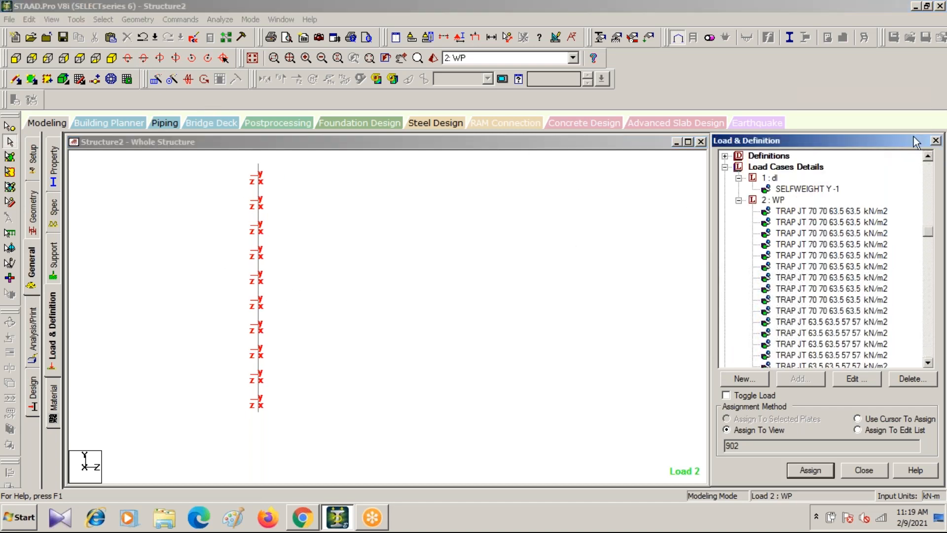
pyautogui.click(773, 200)
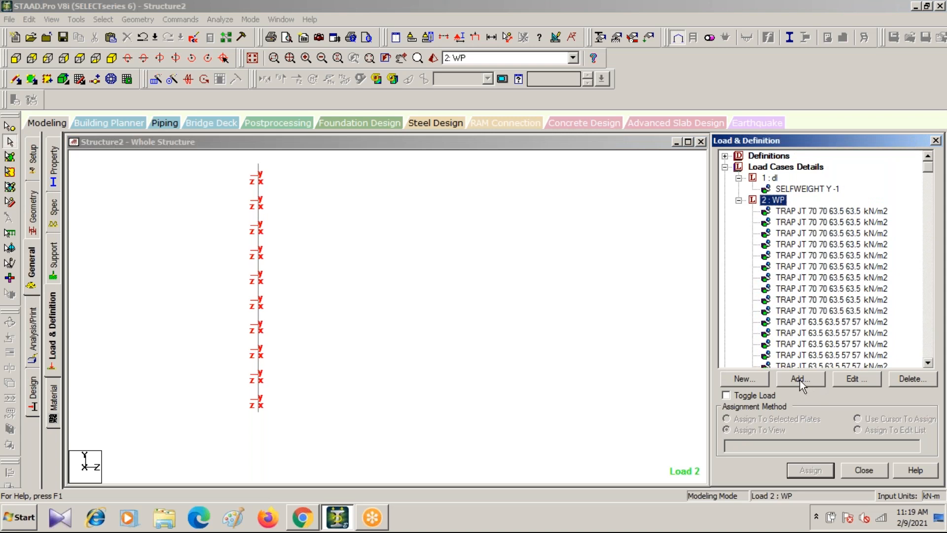
pyautogui.click(800, 379)
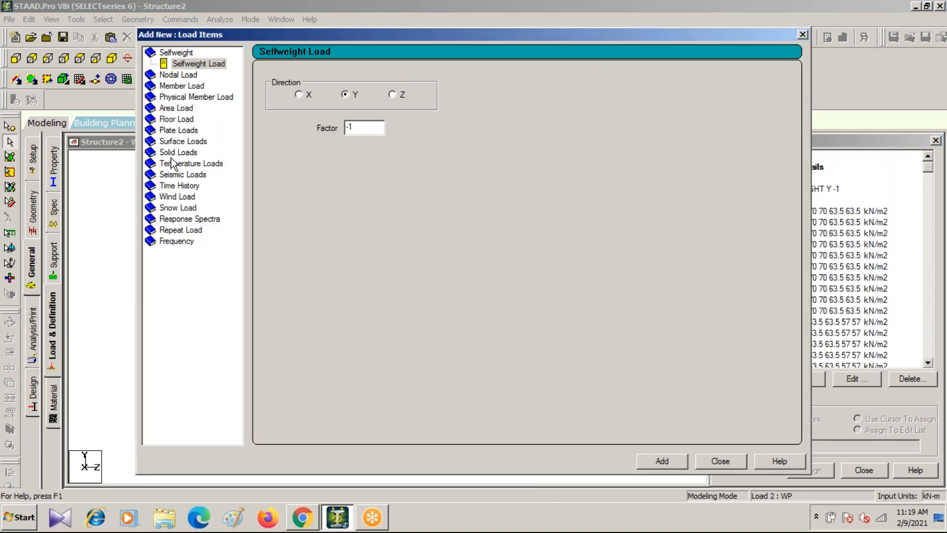
pyautogui.click(177, 130)
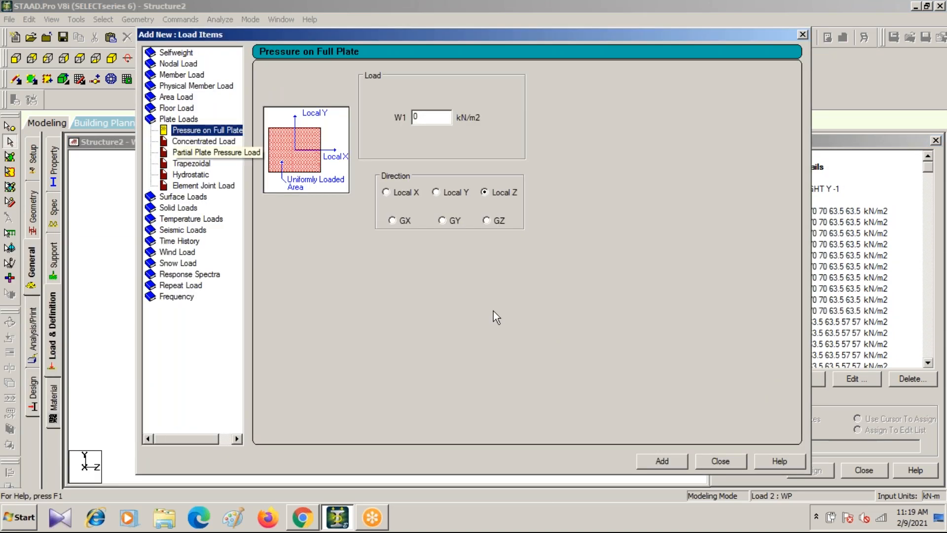
pyautogui.click(191, 175)
pyautogui.click(485, 209)
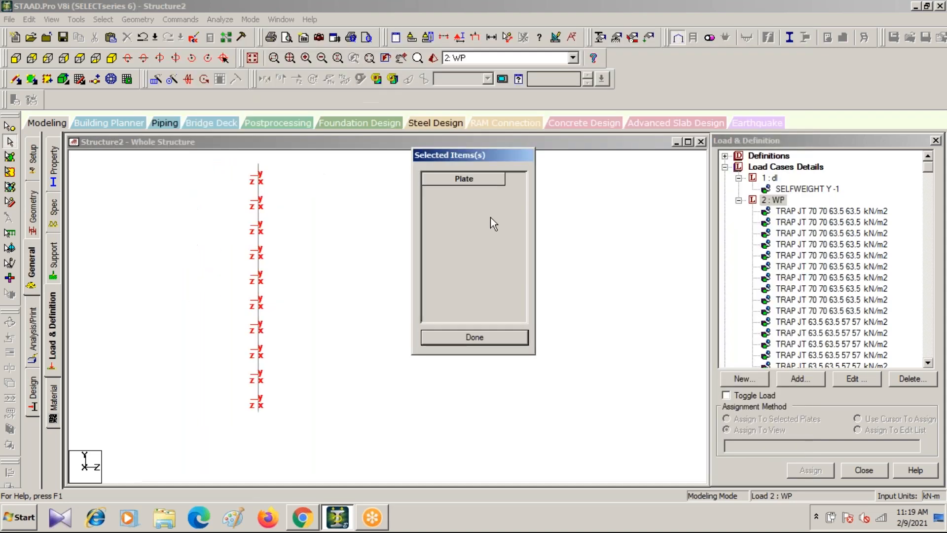
# Select all plates of the isolated negative Z wall for the hydrostatic load
pyautogui.click(9, 157)
pyautogui.moveTo(232, 157); pyautogui.dragTo(283, 434)
pyautogui.click(454, 337)
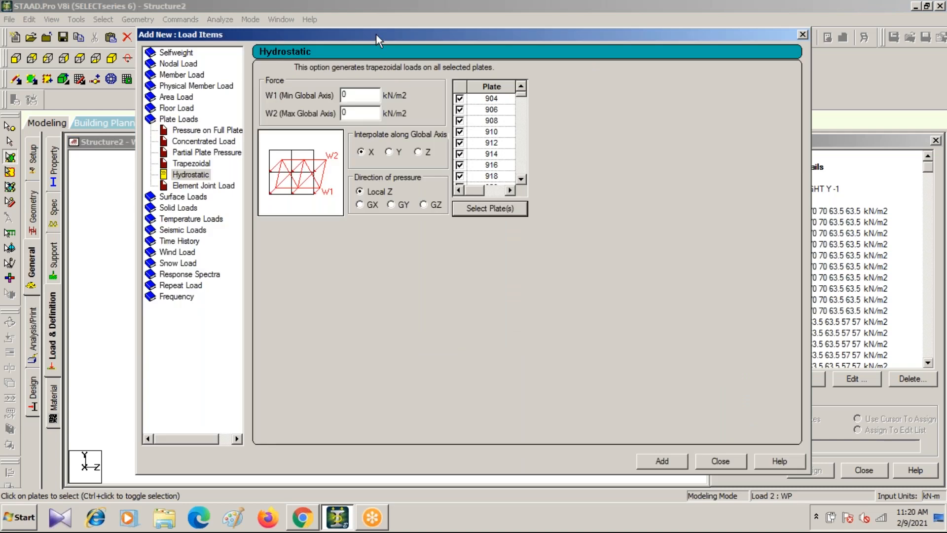
# Add the hydrostatic load to WP with W1 20 and W2 5 kN/m2, interpolated along global Y and acting in local Z
pyautogui.moveTo(376, 33); pyautogui.dragTo(603, 54)
pyautogui.click(617, 173)
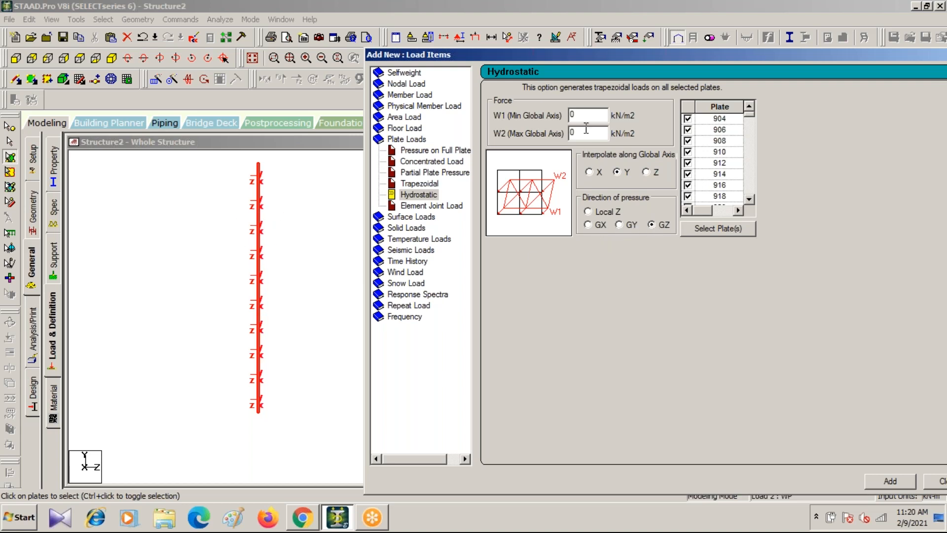
pyautogui.click(587, 211)
pyautogui.doubleClick(575, 133)
pyautogui.write('5')
pyautogui.hotkey('shift', 'Tab')
pyautogui.write('20')
pyautogui.moveTo(591, 56); pyautogui.dragTo(178, 176)
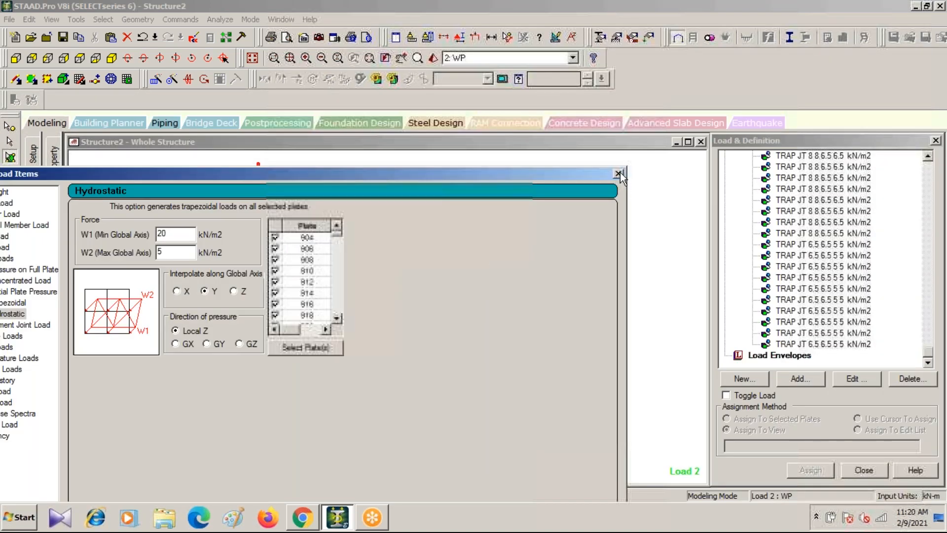
# Display one of the negative Z wall's trapezoidal plate loads in WP, then restore the view of the whole structure
pyautogui.click(618, 174)
pyautogui.click(844, 333)
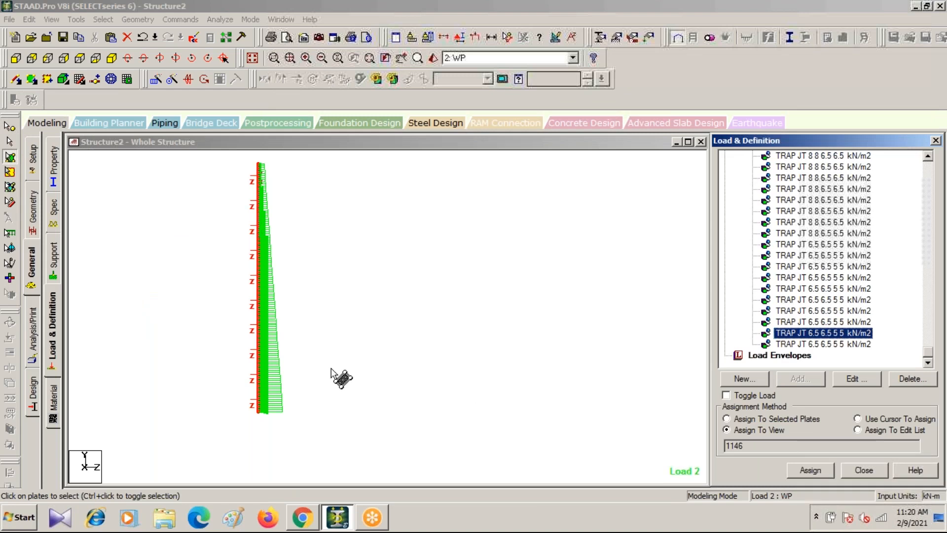
pyautogui.scroll(3, 352, 381)
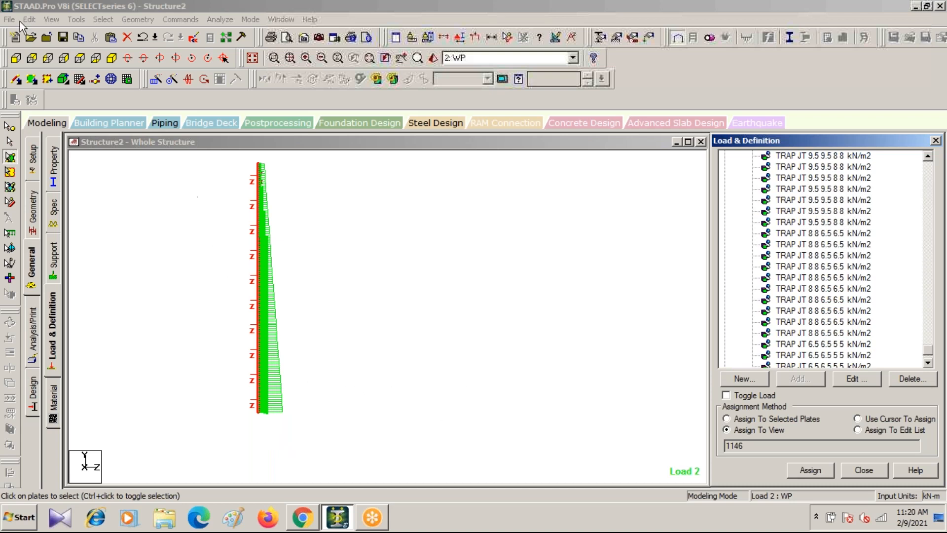
pyautogui.click(252, 57)
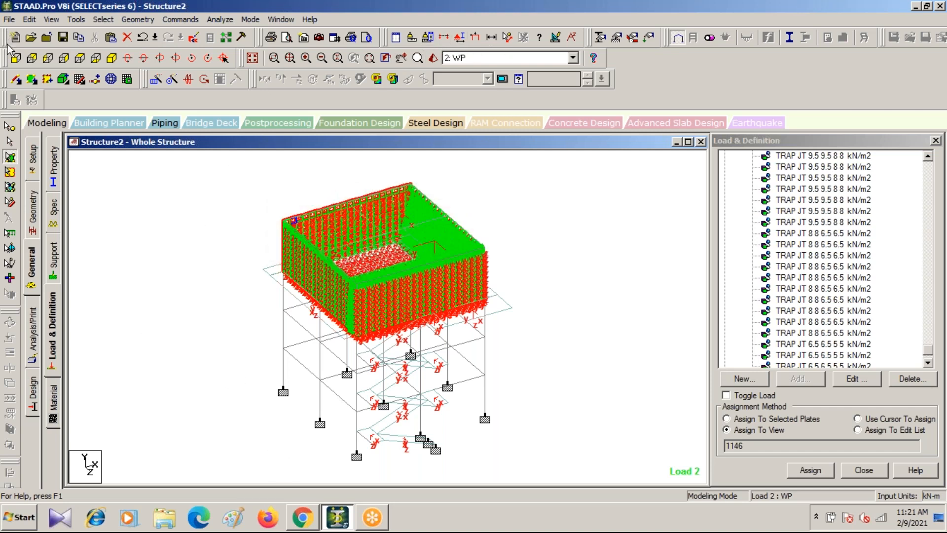
# From the front view, isolate the strip at the tank's slab level with the Section tool's Window / Rubber Band option
pyautogui.click(15, 59)
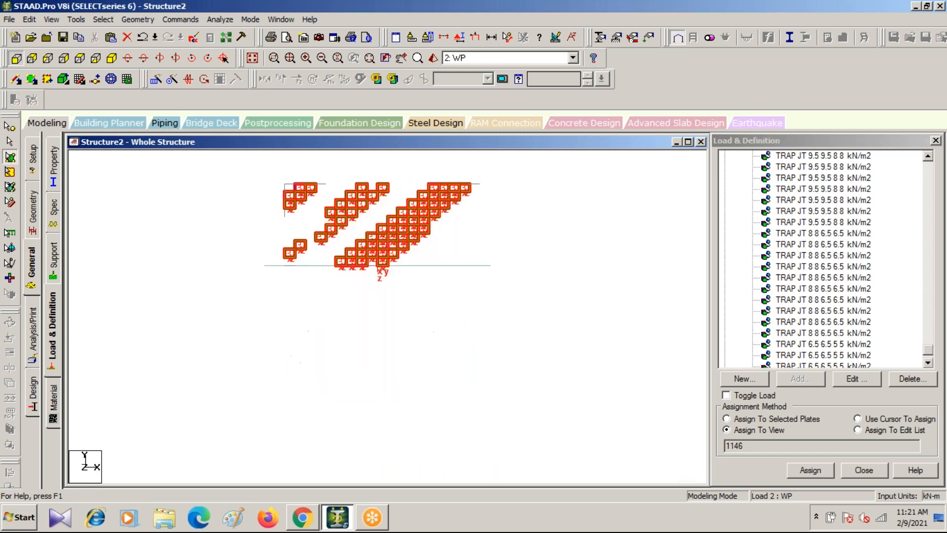
pyautogui.click(445, 39)
pyautogui.click(518, 174)
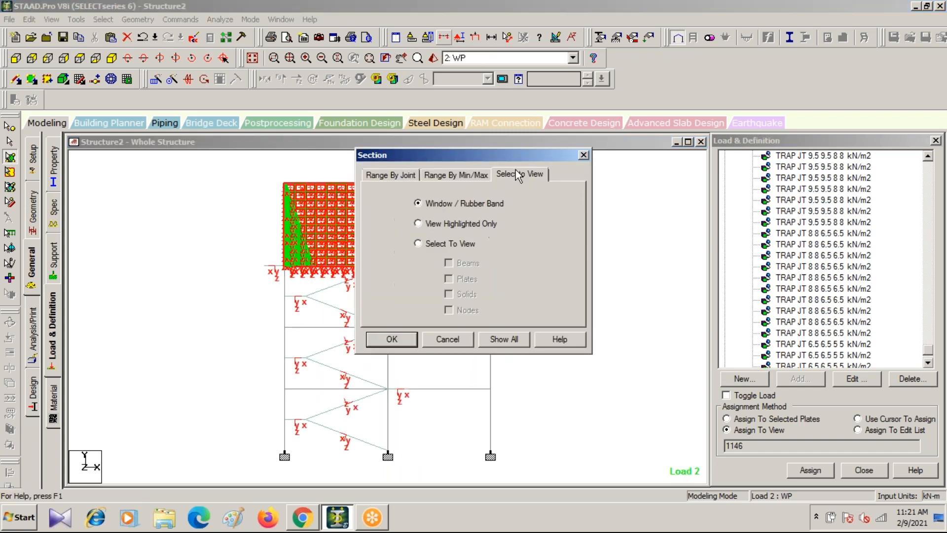
pyautogui.click(390, 339)
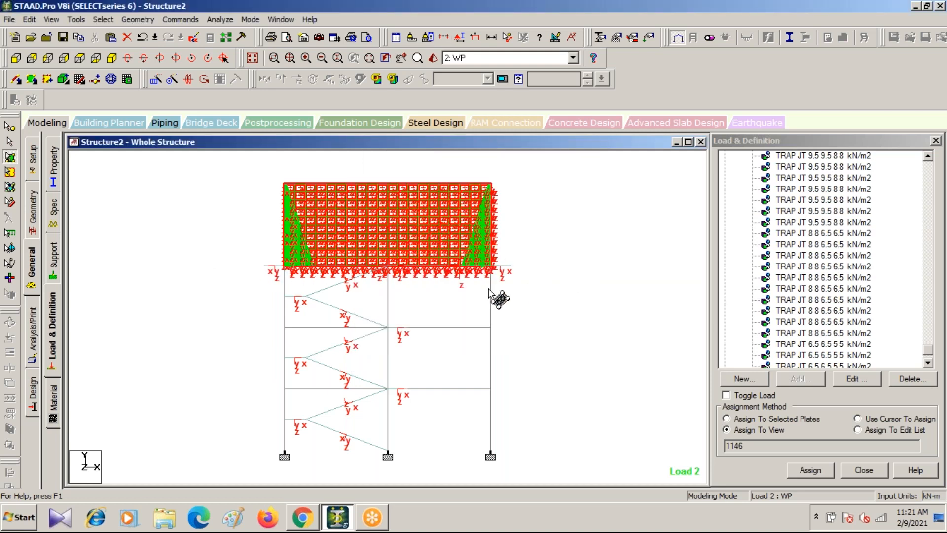
pyautogui.scroll(1, 488, 288)
pyautogui.scroll(1, 256, 289)
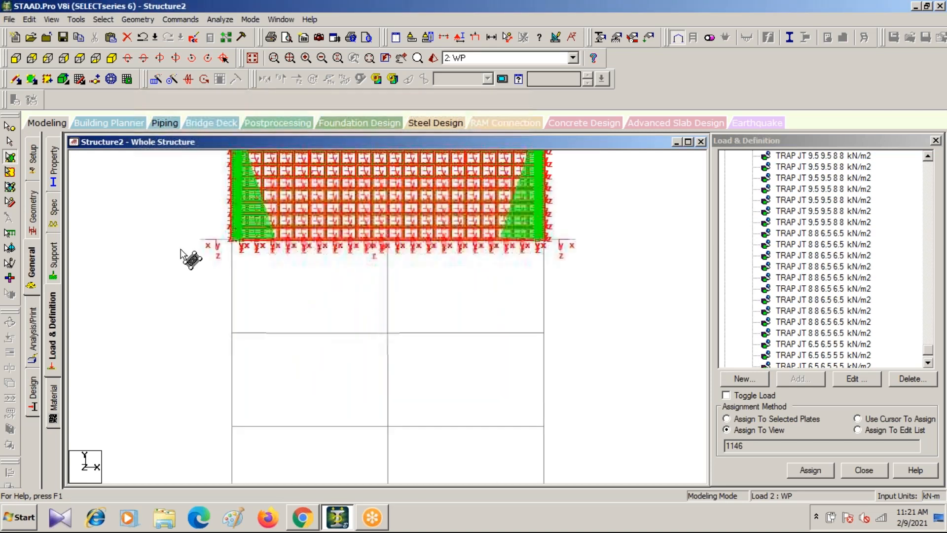
pyautogui.click(9, 142)
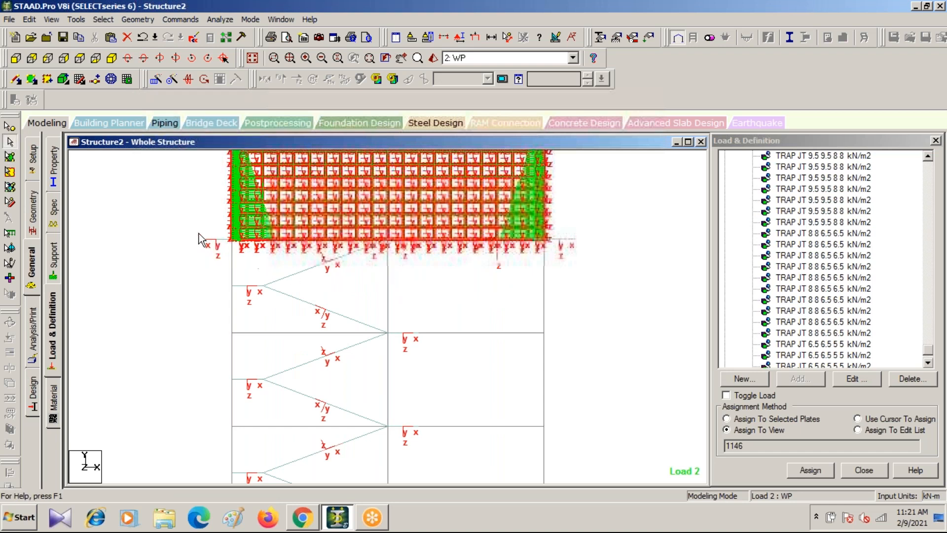
pyautogui.moveTo(176, 229); pyautogui.dragTo(615, 269)
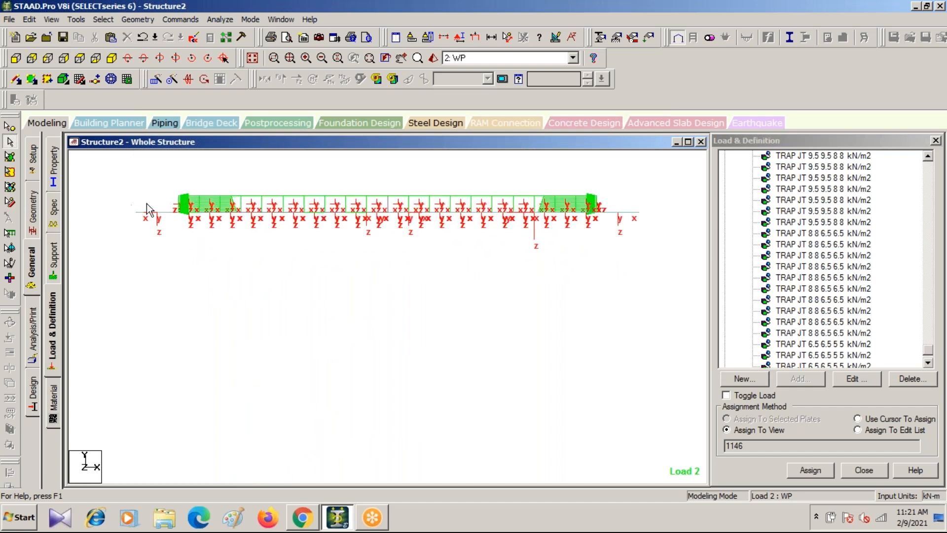
# Try to narrow the isolated strip to the slab alone with another Window / Rubber Band section
pyautogui.moveTo(152, 203); pyautogui.dragTo(632, 262)
pyautogui.click(443, 37)
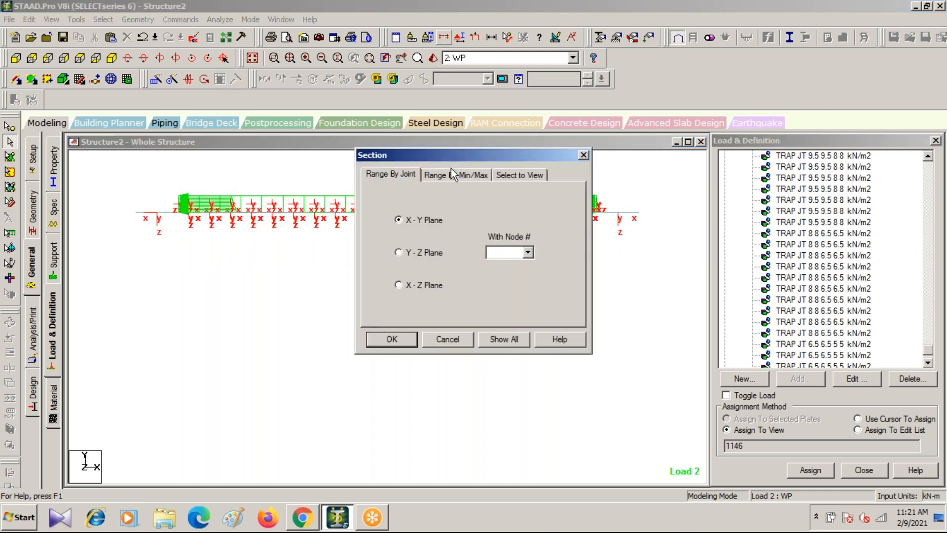
pyautogui.click(513, 175)
pyautogui.click(392, 340)
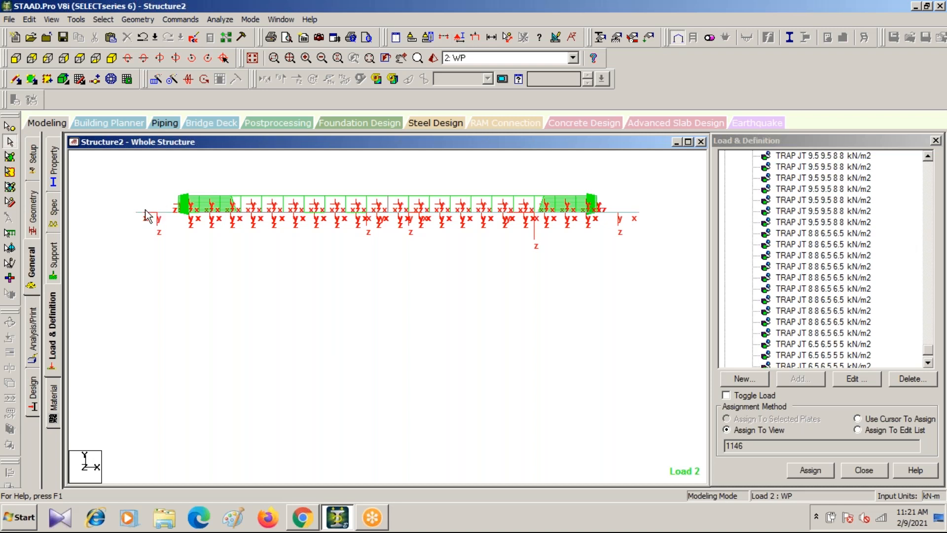
pyautogui.moveTo(167, 203); pyautogui.dragTo(615, 262)
# Isolate the slab-level plates without the wall plates using a Window / Rubber Band section, and show them in isometric view
pyautogui.moveTo(215, 248); pyautogui.dragTo(215, 221, button='middle')
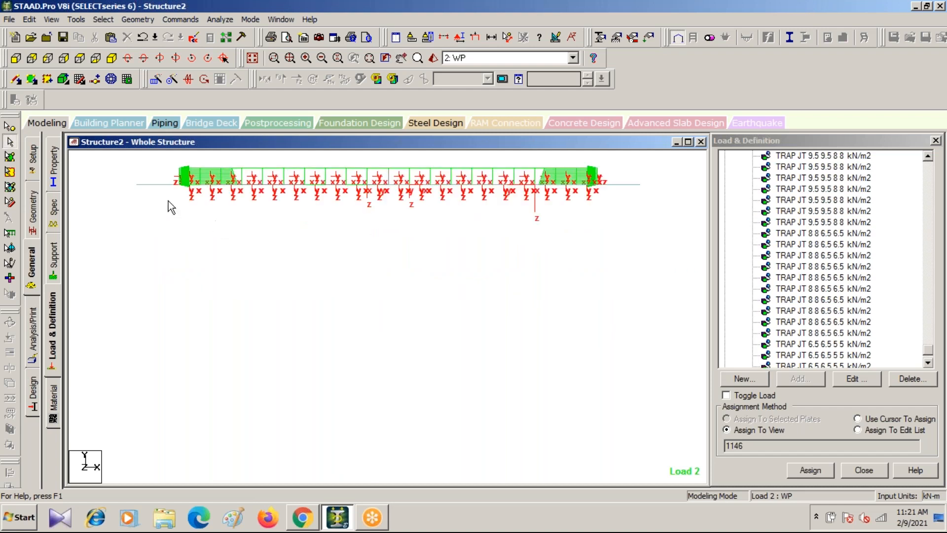
pyautogui.click(442, 37)
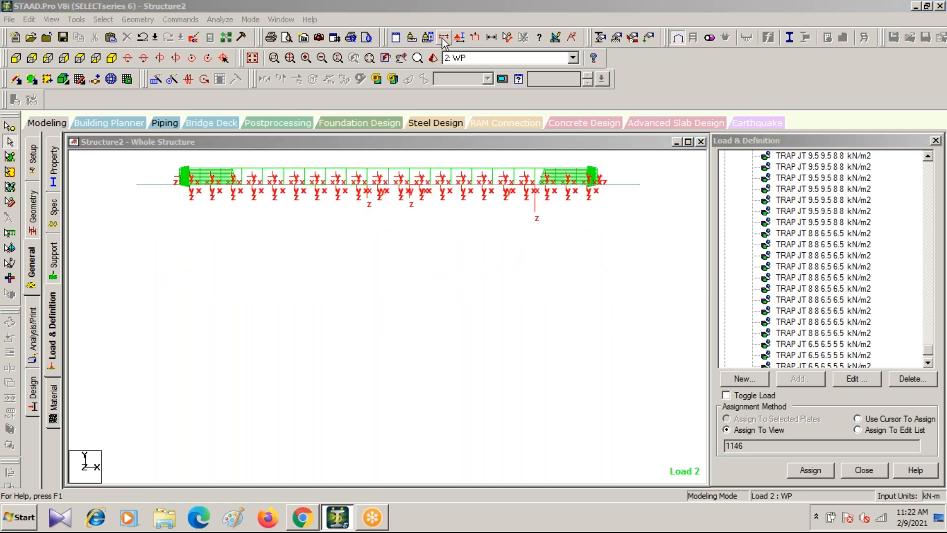
pyautogui.click(509, 179)
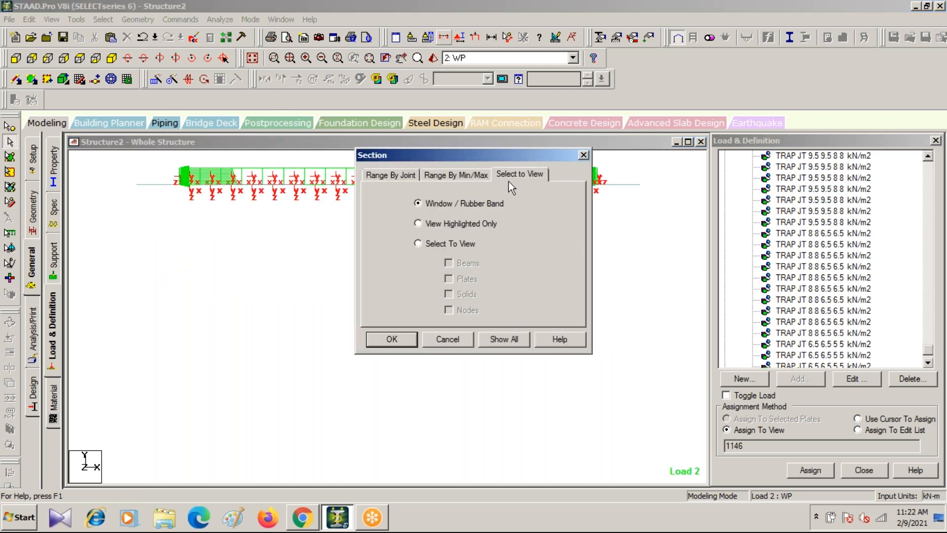
pyautogui.click(395, 339)
pyautogui.moveTo(134, 189); pyautogui.dragTo(641, 180)
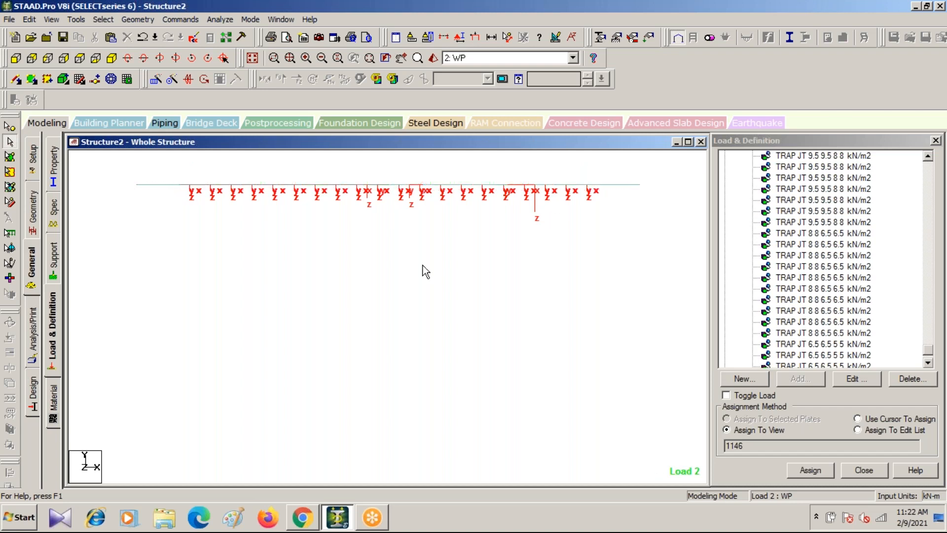
pyautogui.moveTo(322, 316); pyautogui.dragTo(347, 421, button='middle')
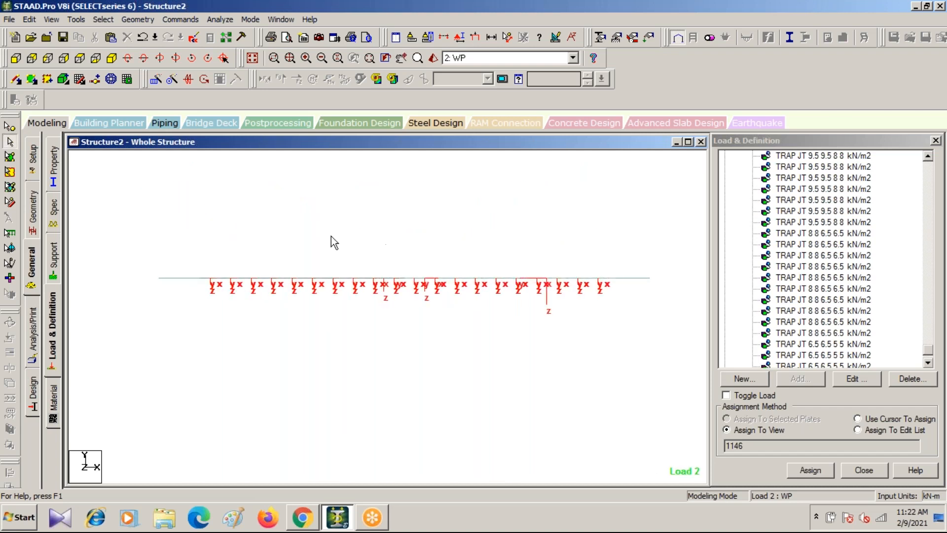
pyautogui.click(112, 58)
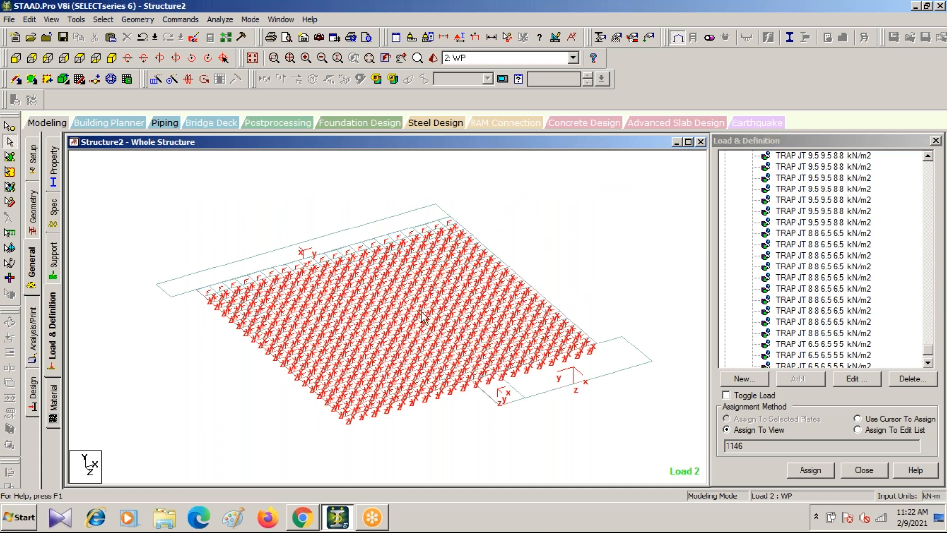
# From the top view, select all meshed tank slab plates, excluding the three large unmeshed plates outside the slab's edges
pyautogui.click(85, 59)
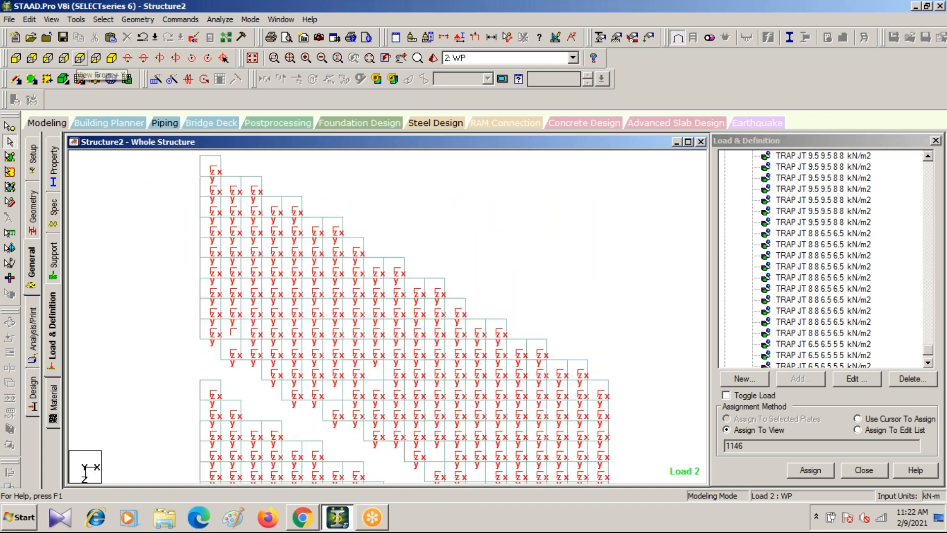
pyautogui.scroll(-4, 79, 238)
pyautogui.moveTo(210, 301); pyautogui.dragTo(150, 251, button='middle')
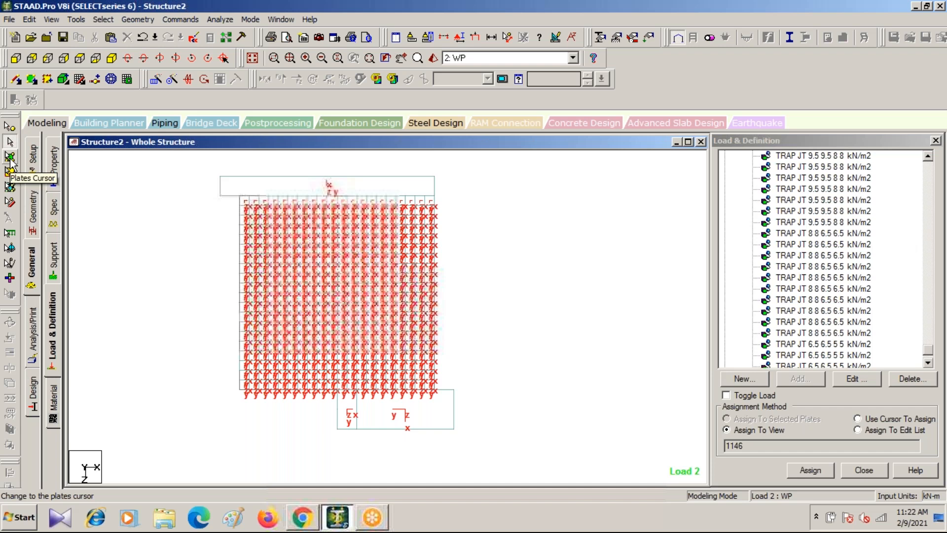
pyautogui.click(11, 159)
pyautogui.moveTo(212, 178); pyautogui.dragTo(509, 451)
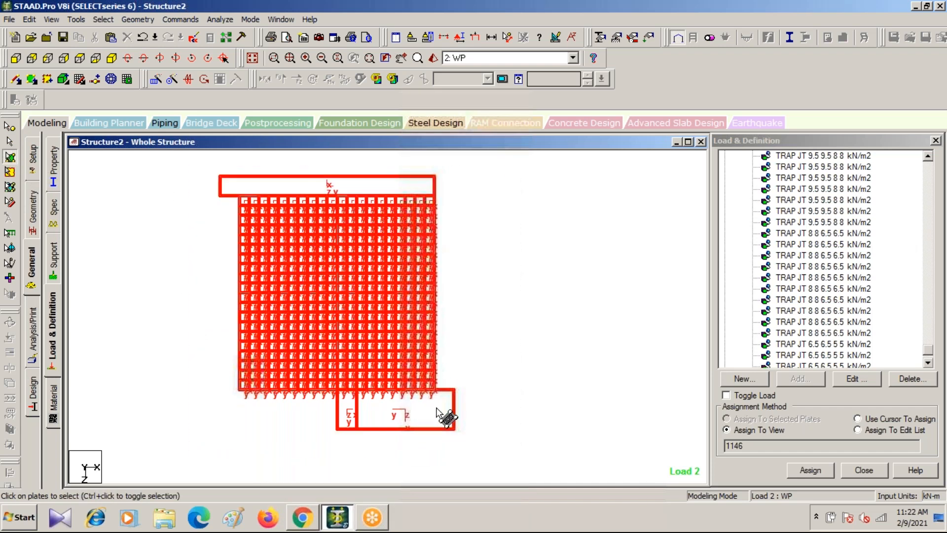
pyautogui.keyDown('ctrl'); pyautogui.click(390, 414); pyautogui.keyUp('ctrl')
pyautogui.keyDown('ctrl'); pyautogui.click(352, 414); pyautogui.keyUp('ctrl')
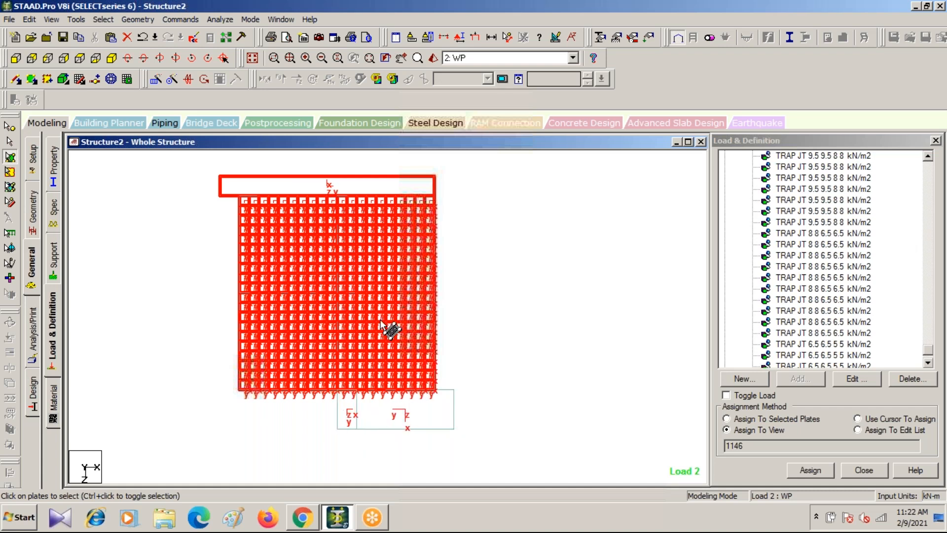
pyautogui.keyDown('ctrl'); pyautogui.click(299, 186); pyautogui.keyUp('ctrl')
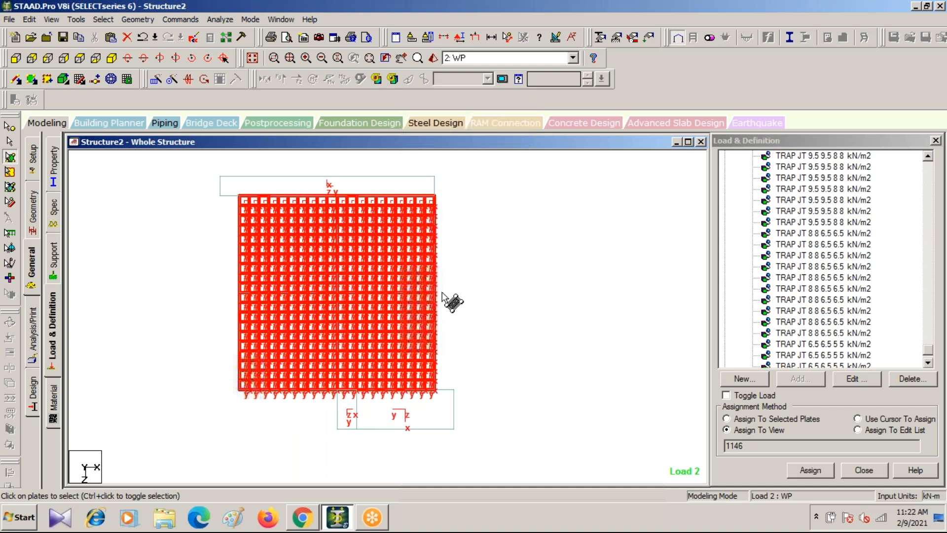
# Restrict the view to the selected tank slab plates and show them in isometric view
pyautogui.click(52, 19)
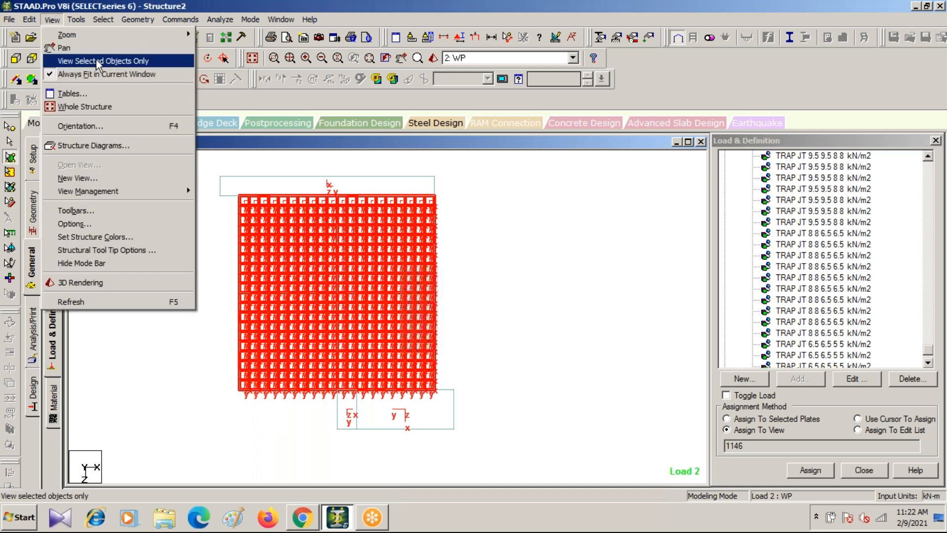
pyautogui.click(76, 61)
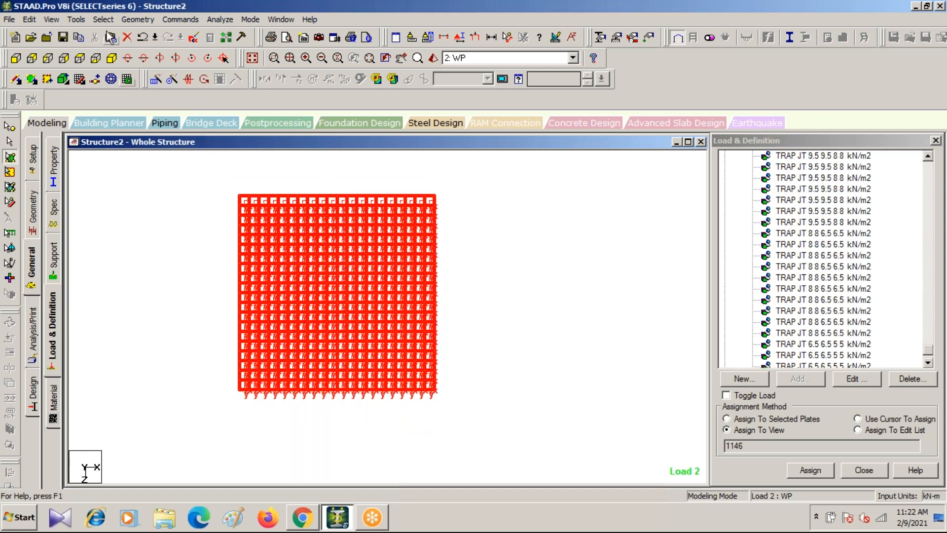
pyautogui.click(112, 58)
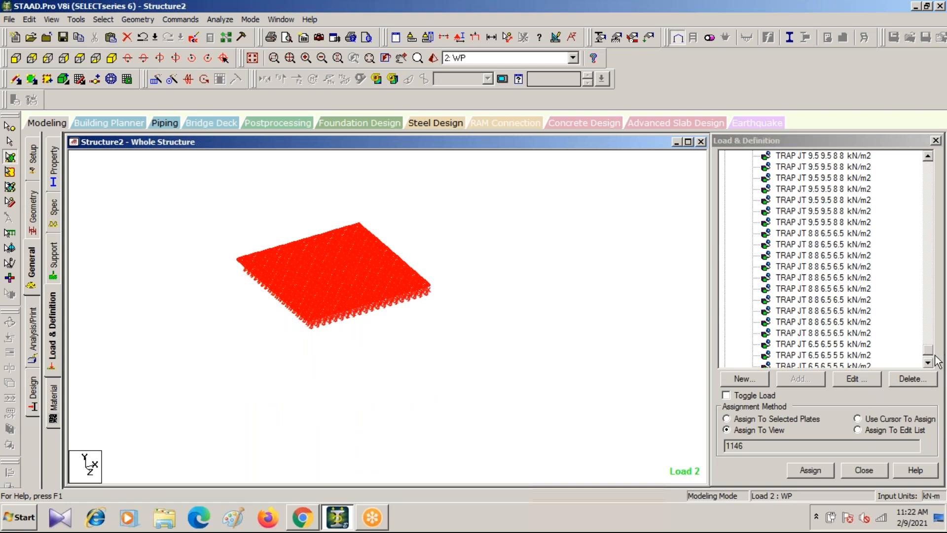
# Add a Pressure on Full Plate load of -70 kN/m2 in the GY direction to the WP load case
pyautogui.moveTo(929, 353); pyautogui.dragTo(925, 156)
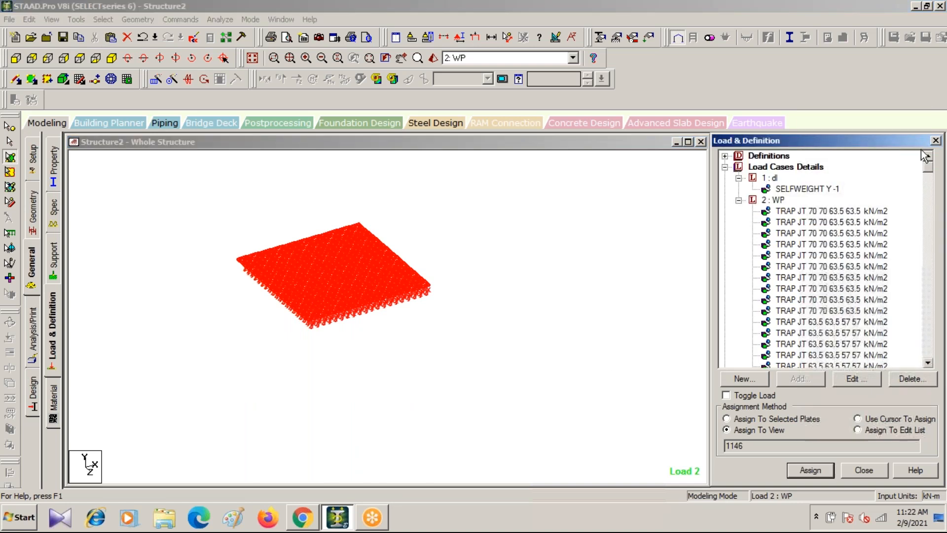
pyautogui.click(777, 199)
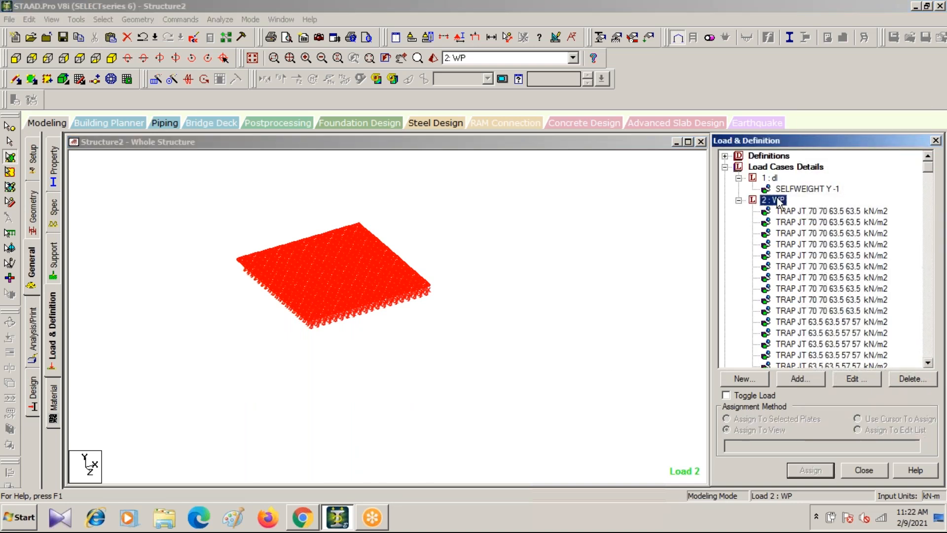
pyautogui.click(805, 378)
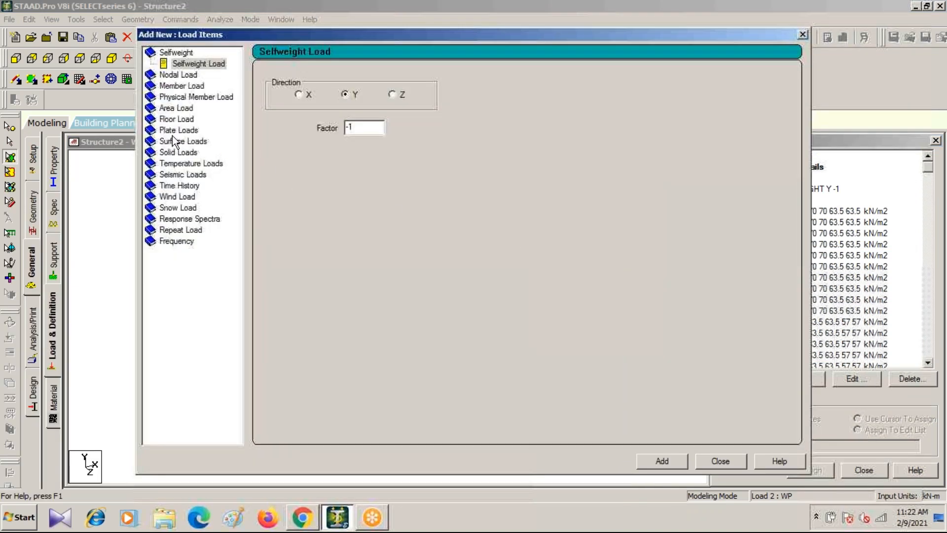
pyautogui.click(176, 131)
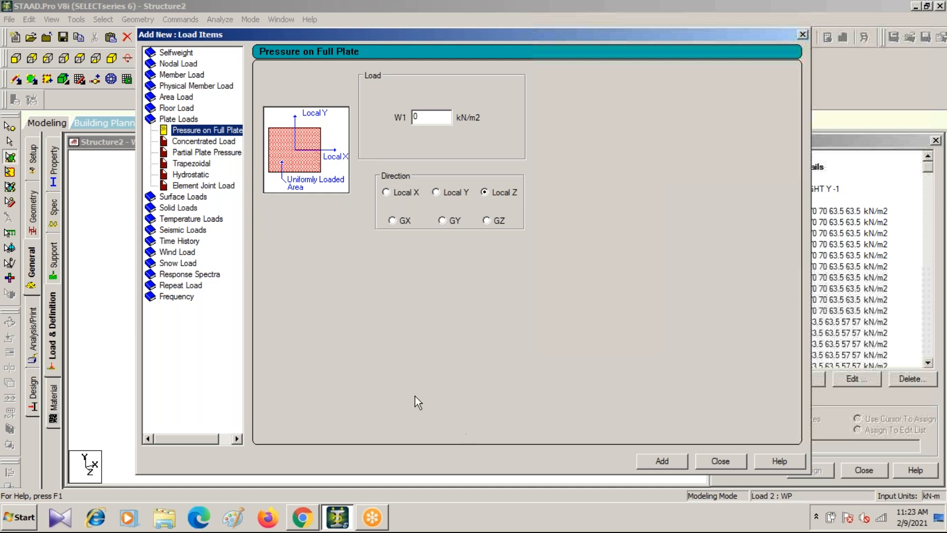
pyautogui.press('Tab')
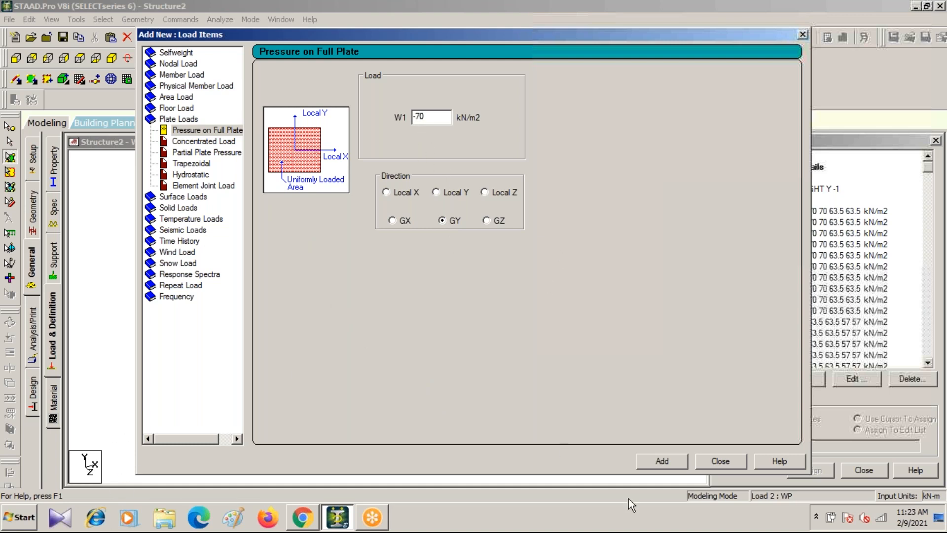
pyautogui.click(663, 461)
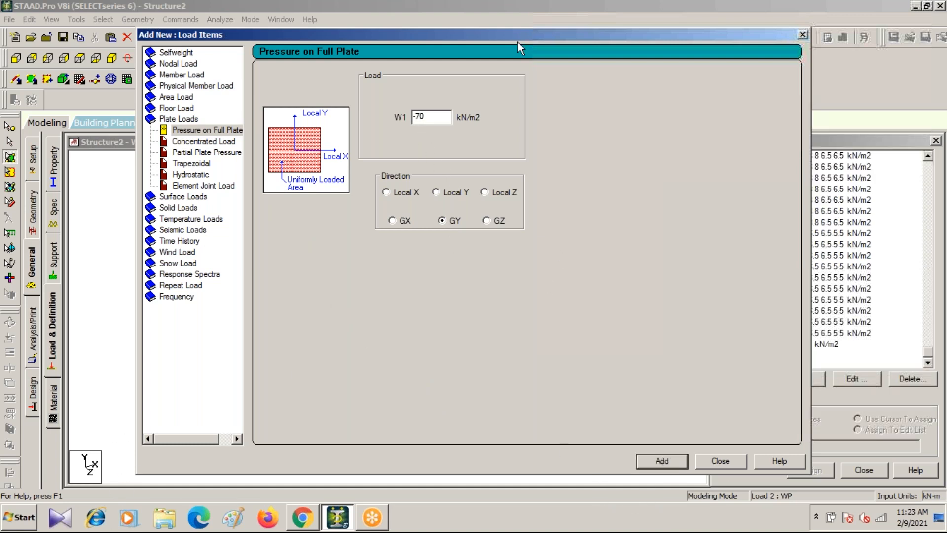
pyautogui.moveTo(486, 31); pyautogui.dragTo(282, 187)
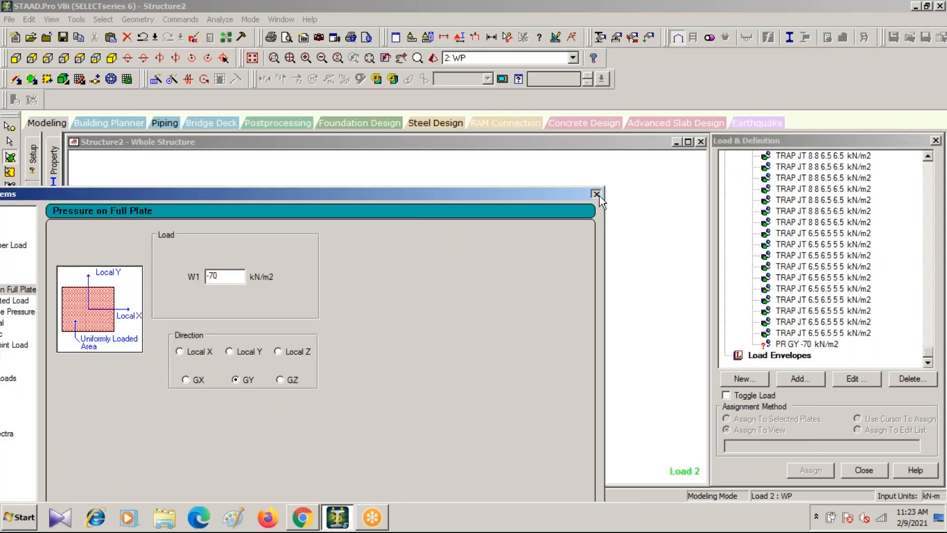
pyautogui.click(599, 197)
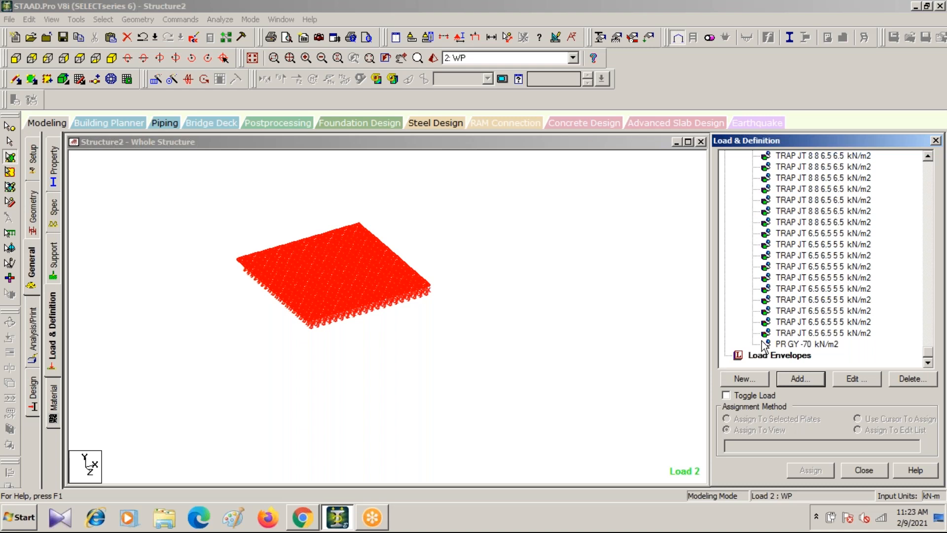
# Assign the GY -70 kN/m2 plate pressure to the selected tank slab plates, saving the modified structure, and display the whole structure
pyautogui.click(803, 344)
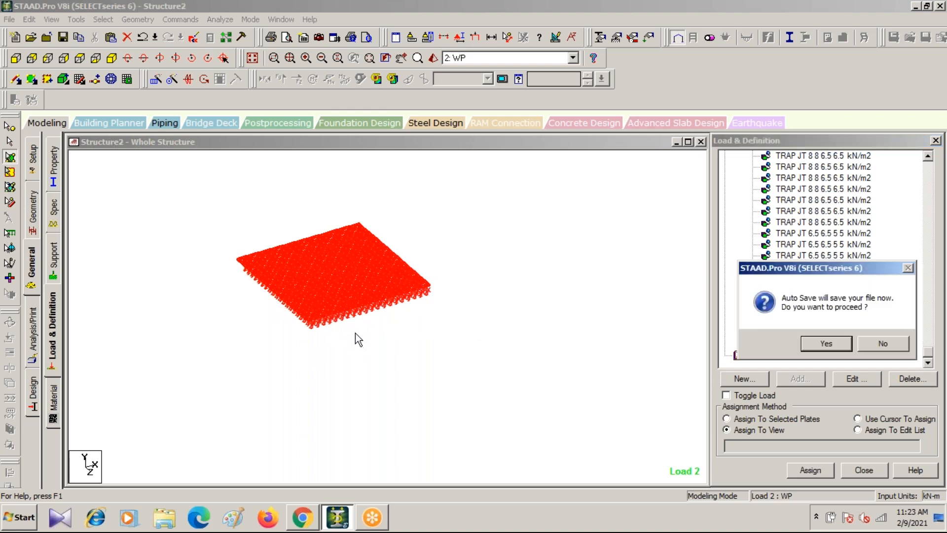
pyautogui.click(821, 340)
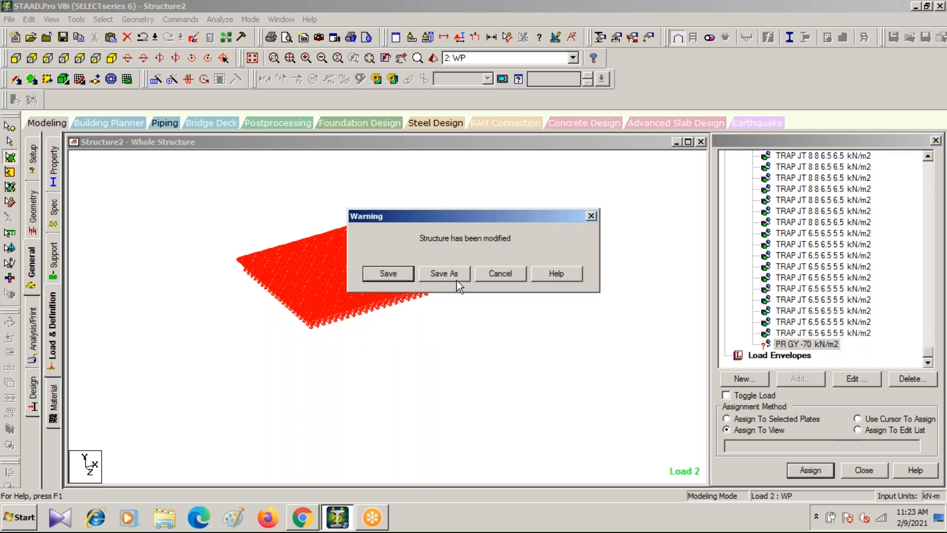
pyautogui.click(390, 271)
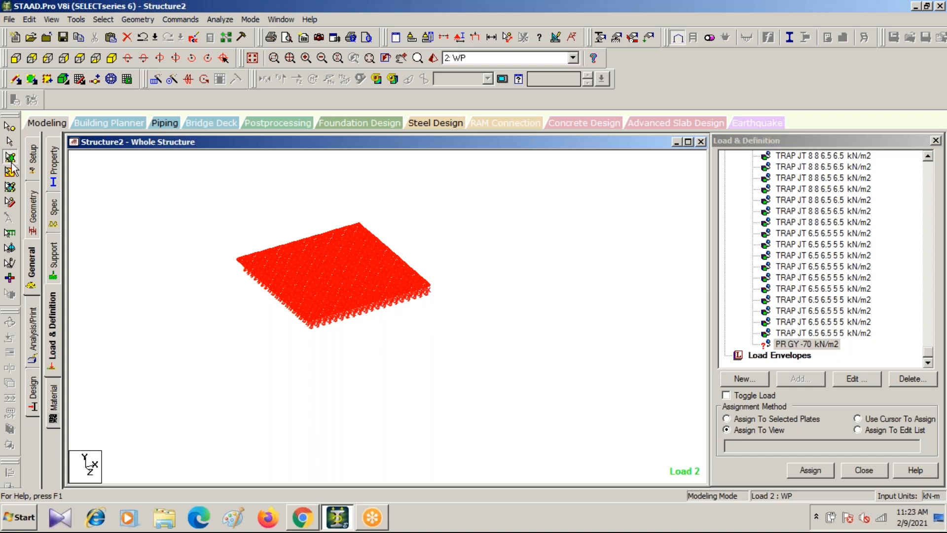
pyautogui.moveTo(213, 197); pyautogui.dragTo(469, 386)
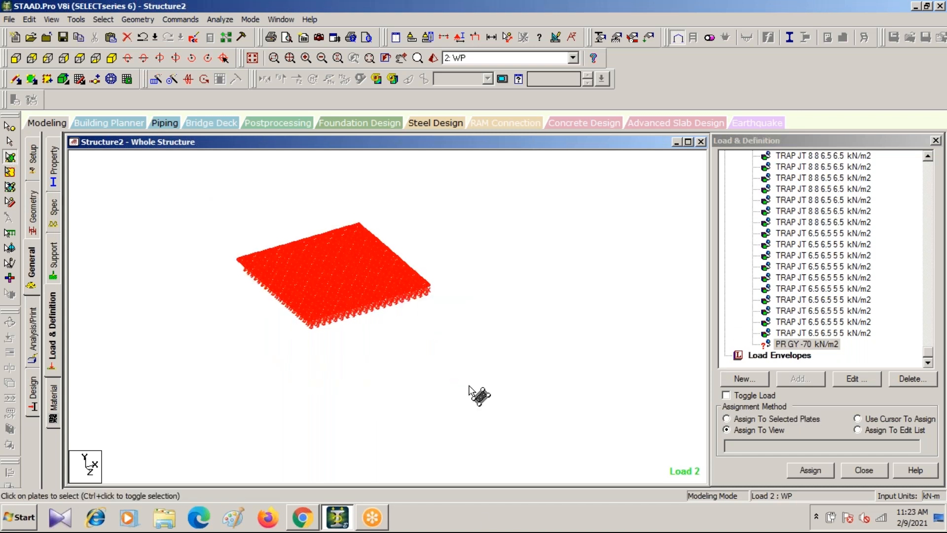
pyautogui.click(727, 420)
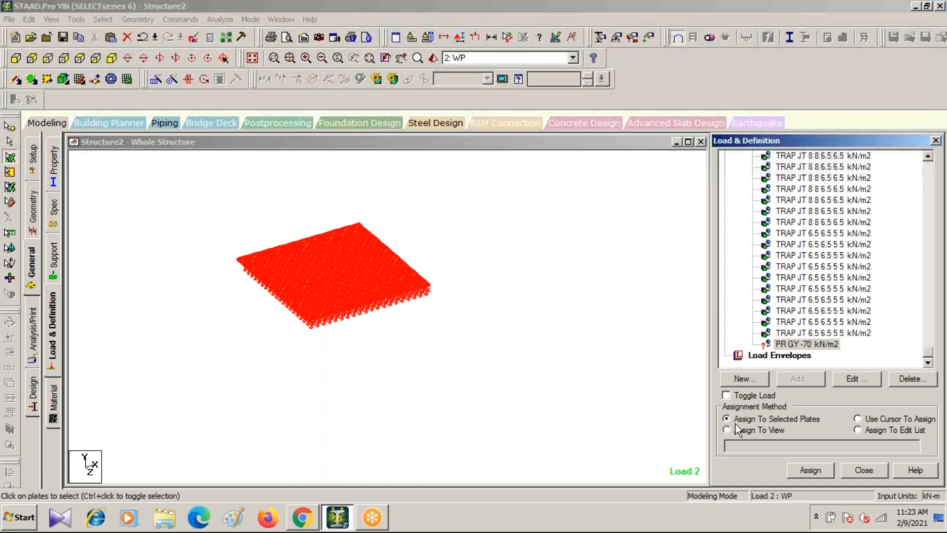
pyautogui.click(811, 470)
pyautogui.click(842, 347)
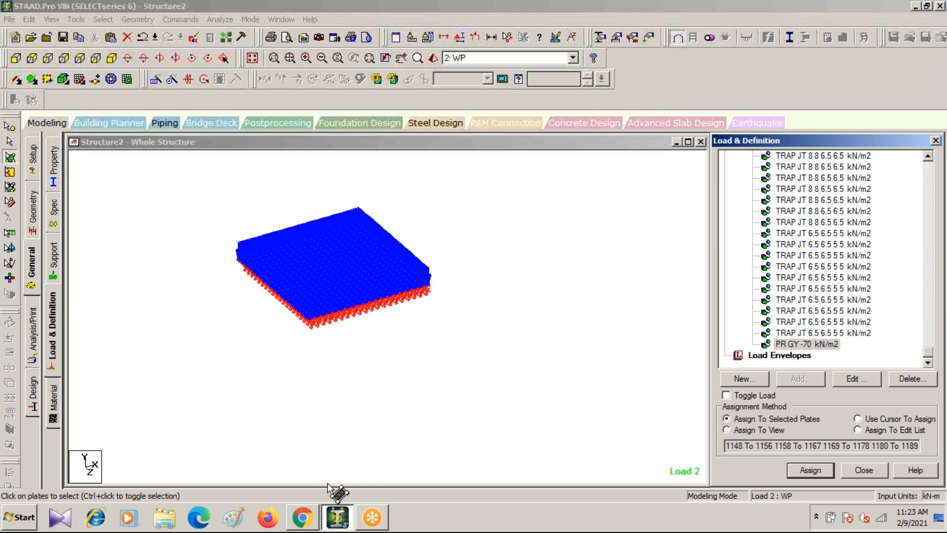
pyautogui.click(252, 58)
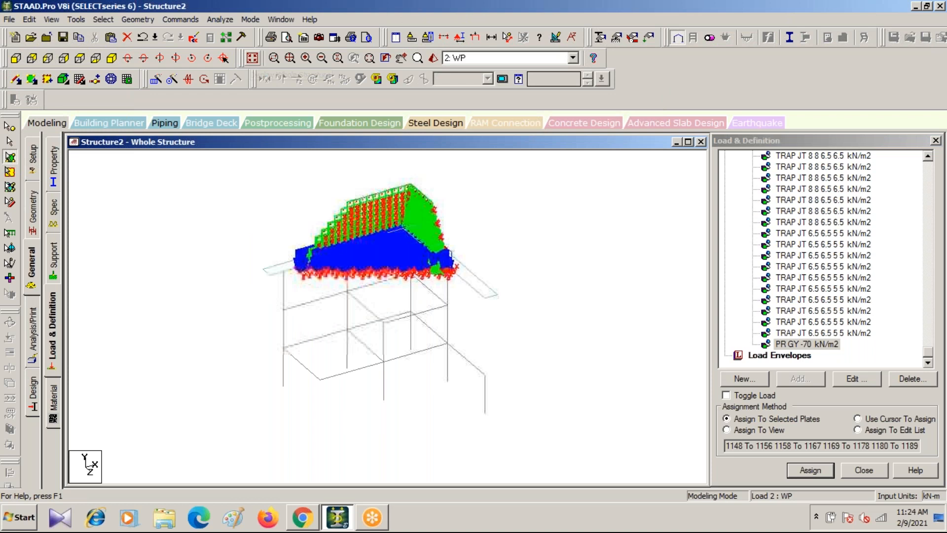
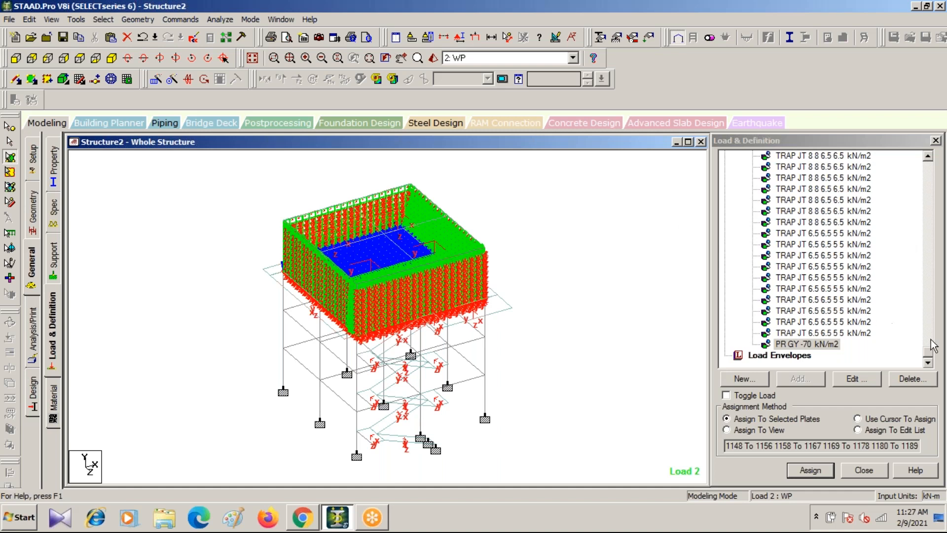
# Generate and add automatic load combinations using the Indian Code with the Genral_Structures category
pyautogui.moveTo(930, 354); pyautogui.dragTo(923, 155)
pyautogui.click(785, 167)
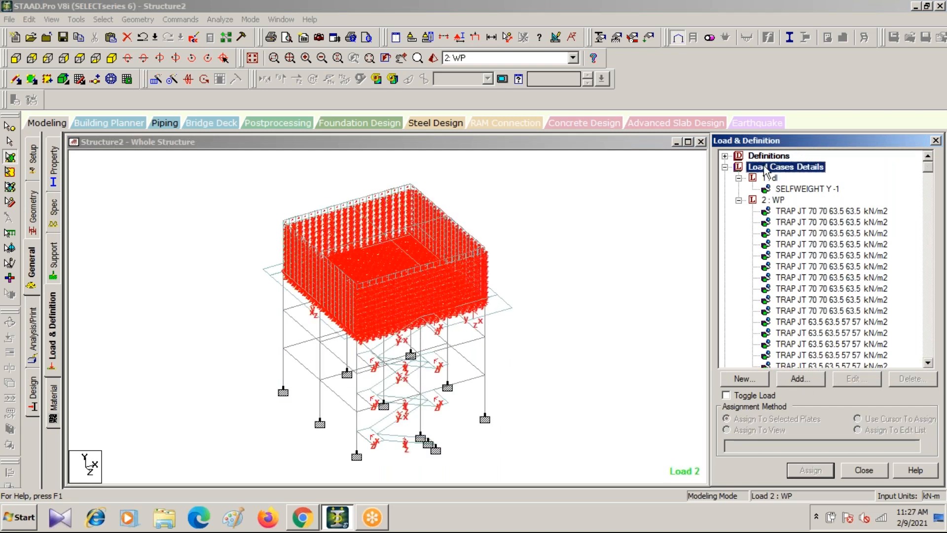
pyautogui.click(797, 379)
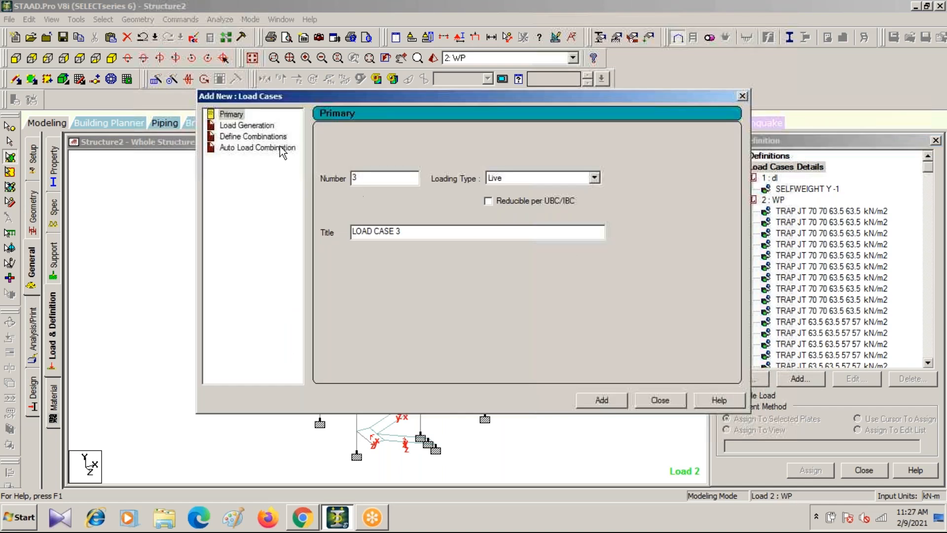
pyautogui.click(234, 148)
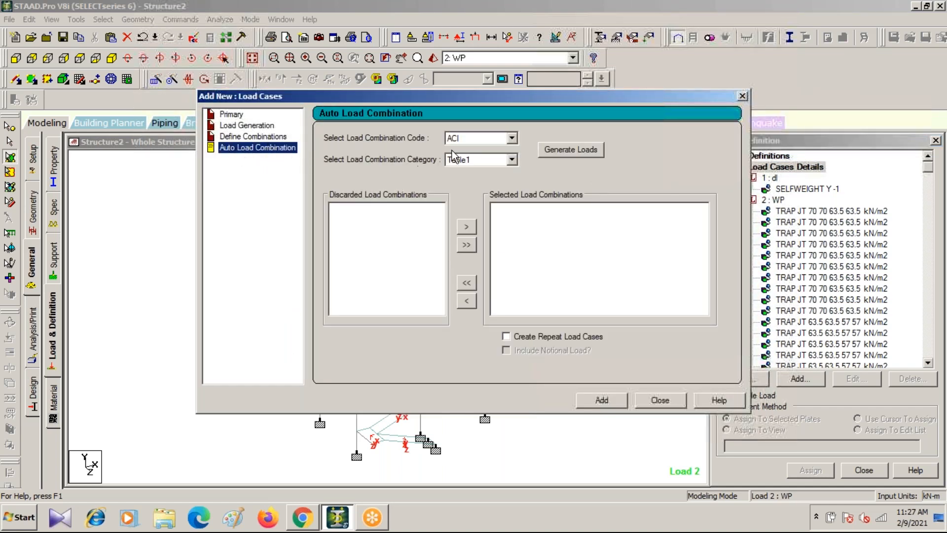
pyautogui.click(512, 138)
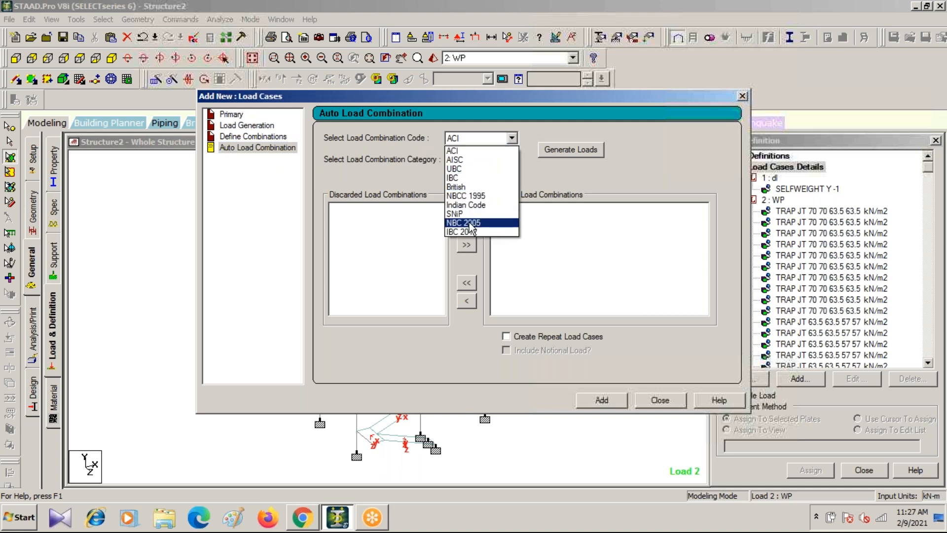
pyautogui.click(474, 205)
pyautogui.click(568, 148)
pyautogui.click(606, 399)
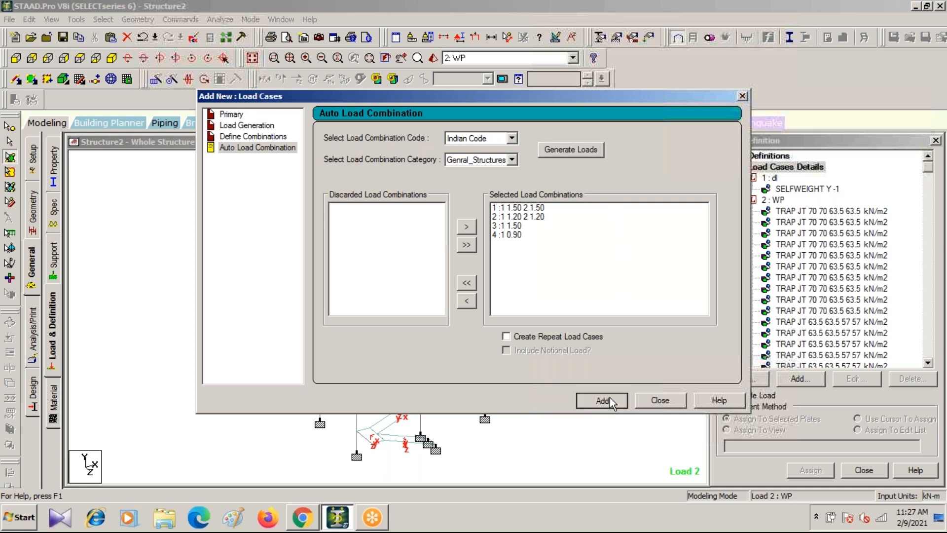
pyautogui.click(743, 97)
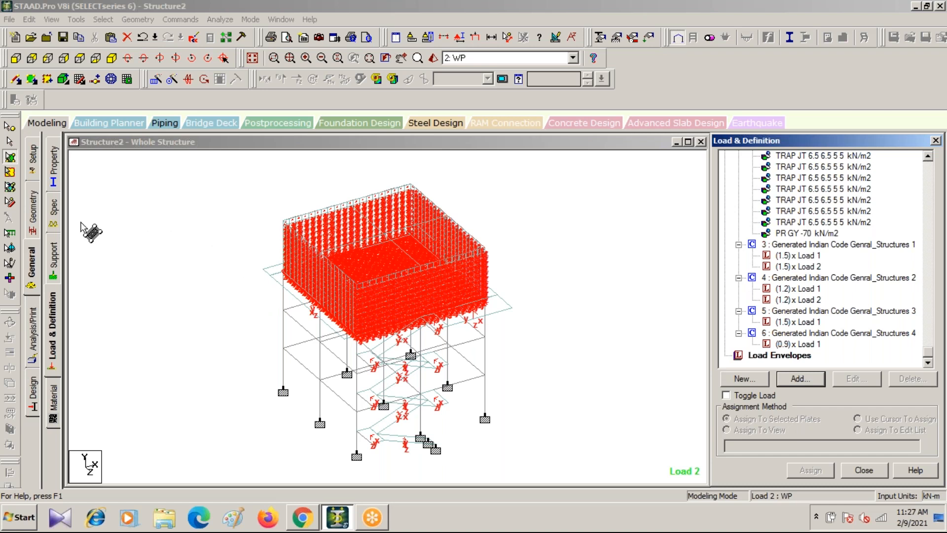
# Add a Perform Analysis command with the All print option
pyautogui.click(32, 337)
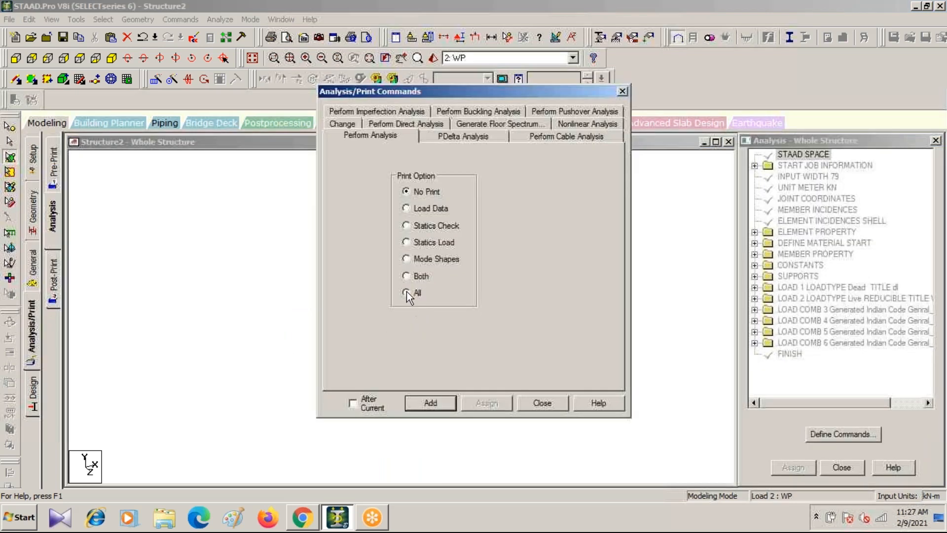
pyautogui.click(432, 403)
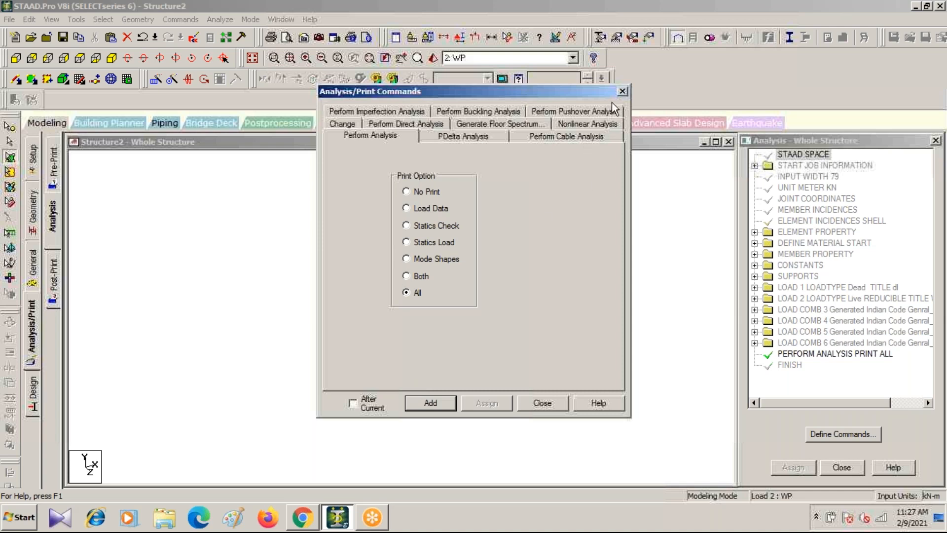
pyautogui.click(622, 91)
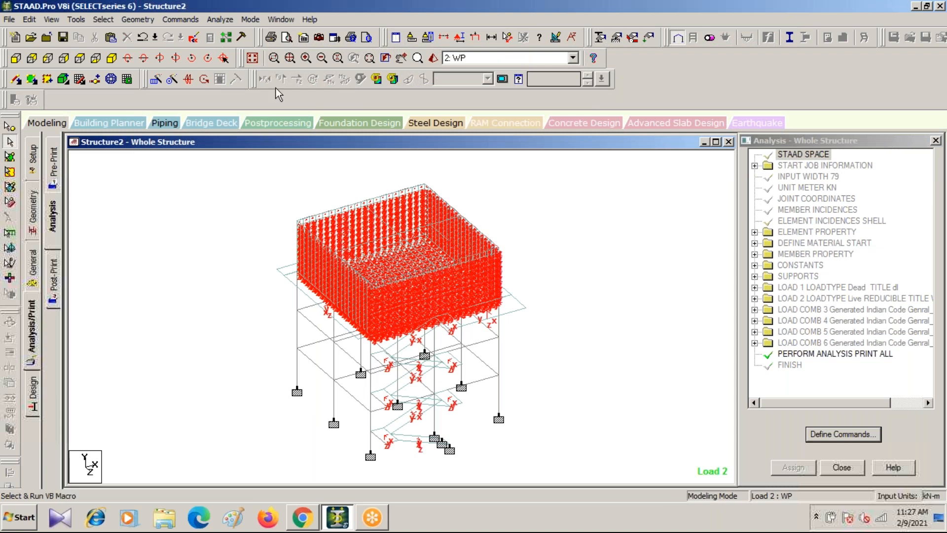
# Run the analysis on the structure, saving the modified model
pyautogui.click(221, 20)
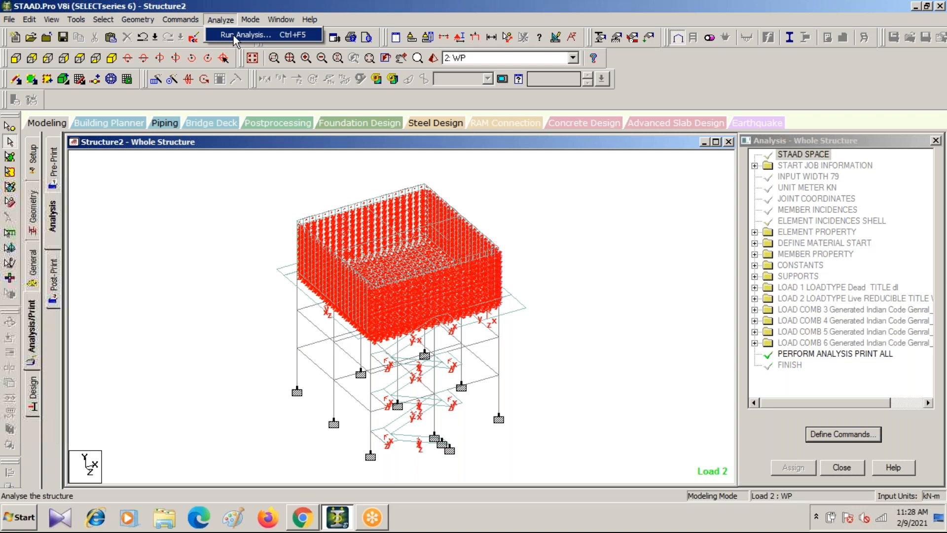
pyautogui.click(233, 34)
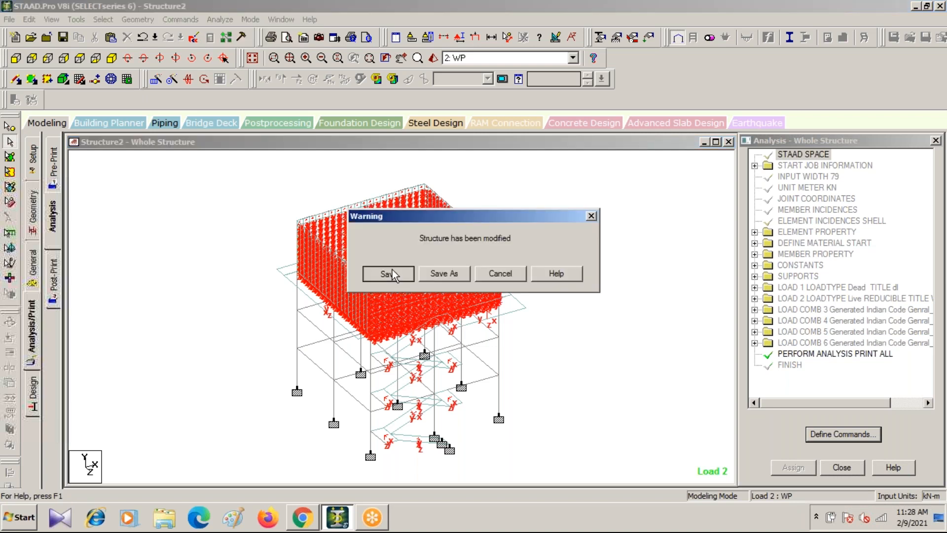
pyautogui.click(393, 272)
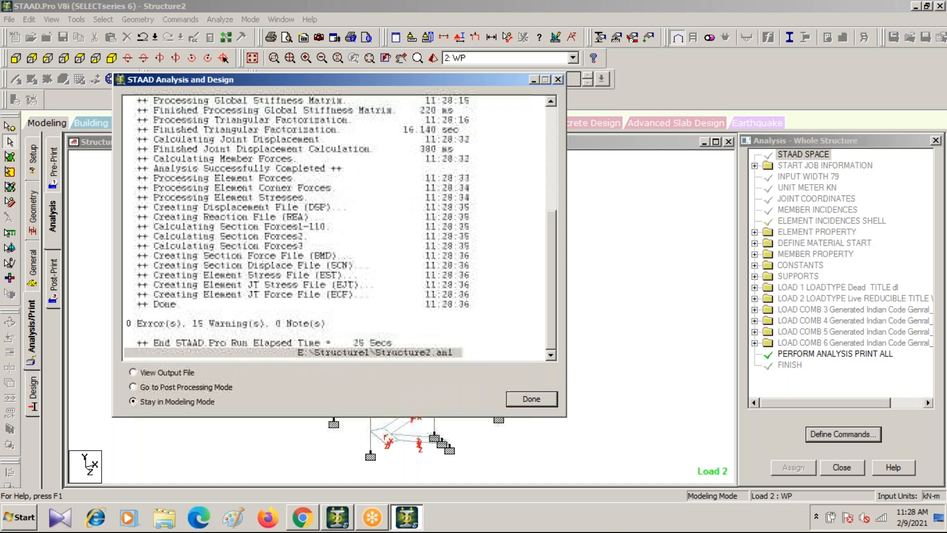
# Go to Post Processing Mode with dl, WP and all generated combinations included in the results setup
pyautogui.click(132, 387)
pyautogui.click(534, 398)
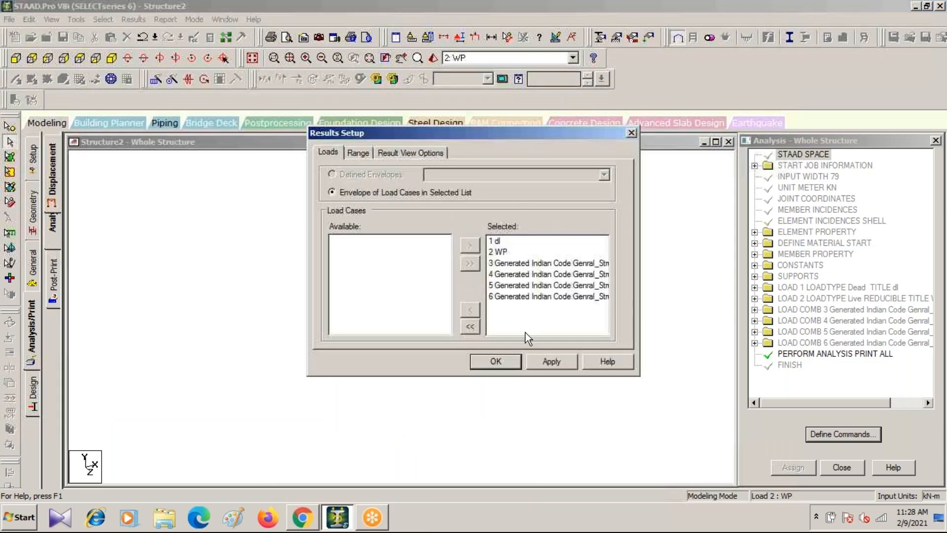
pyautogui.click(552, 361)
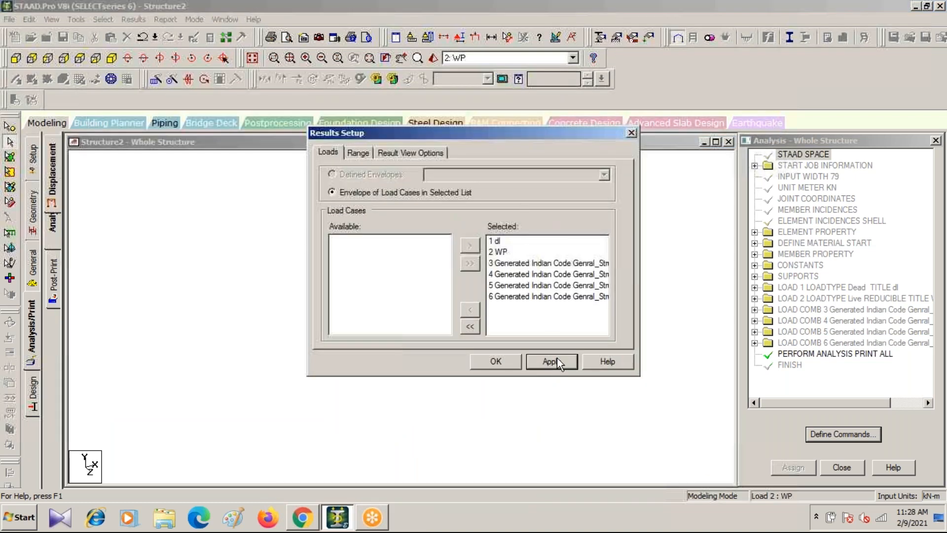
pyautogui.click(496, 362)
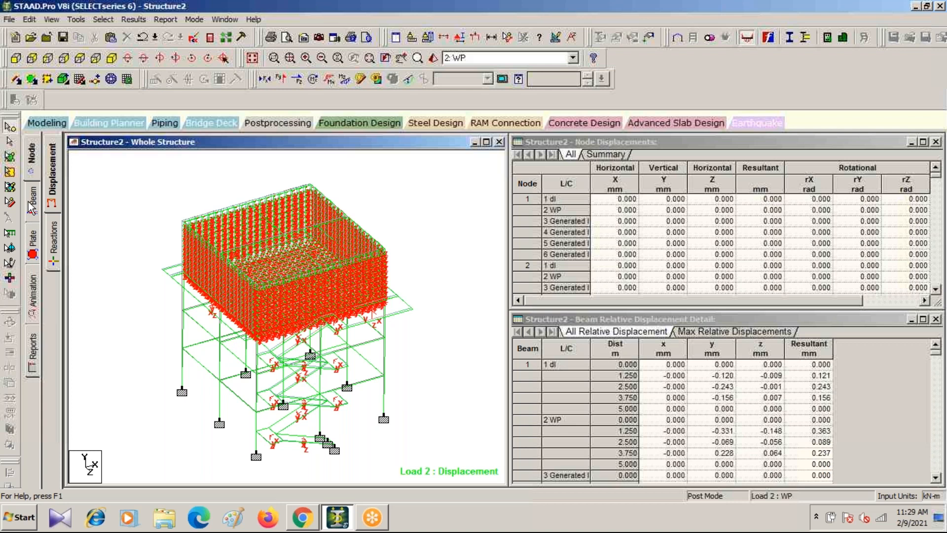
# Display the plate stress contour for load case 2: WP with the Max Absolute stress type and Normal Fill
pyautogui.click(31, 251)
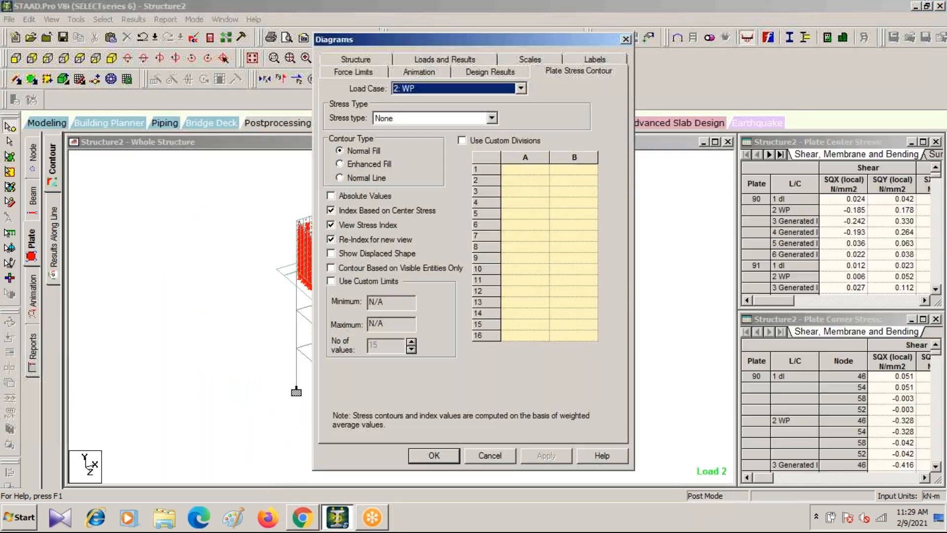
pyautogui.moveTo(442, 41); pyautogui.dragTo(669, 59)
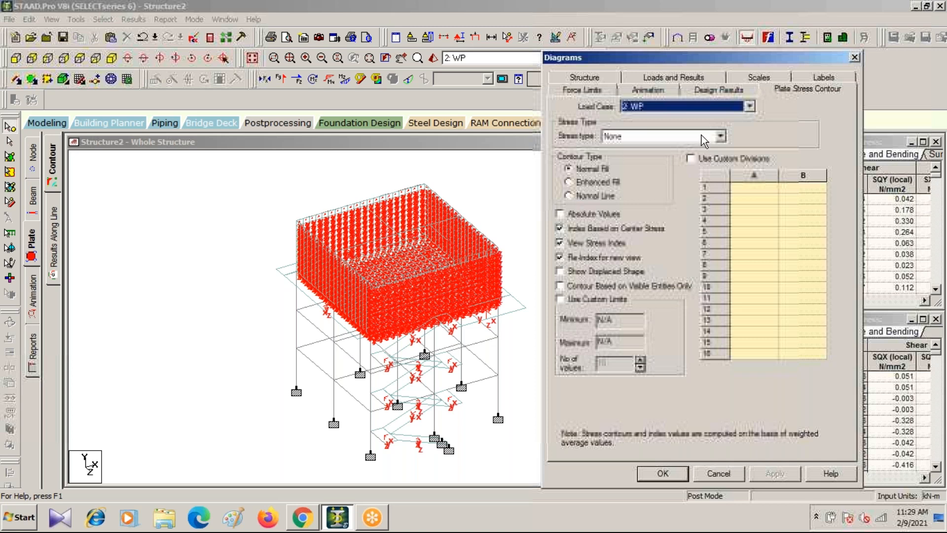
pyautogui.click(750, 106)
pyautogui.click(749, 107)
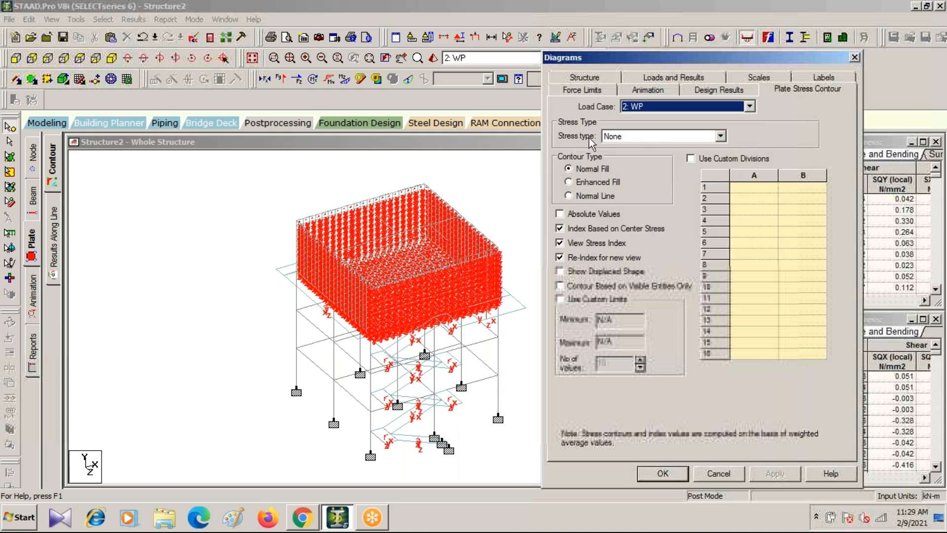
pyautogui.click(722, 137)
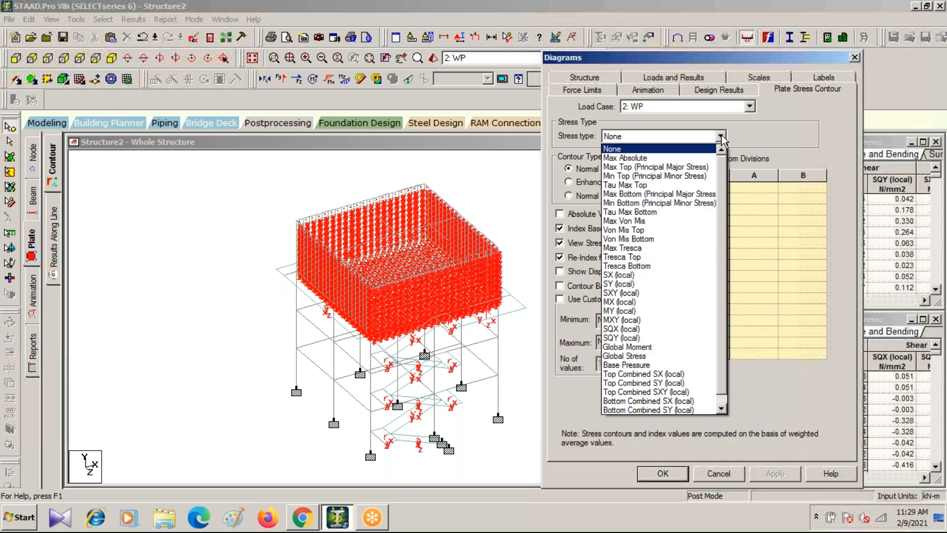
pyautogui.click(626, 158)
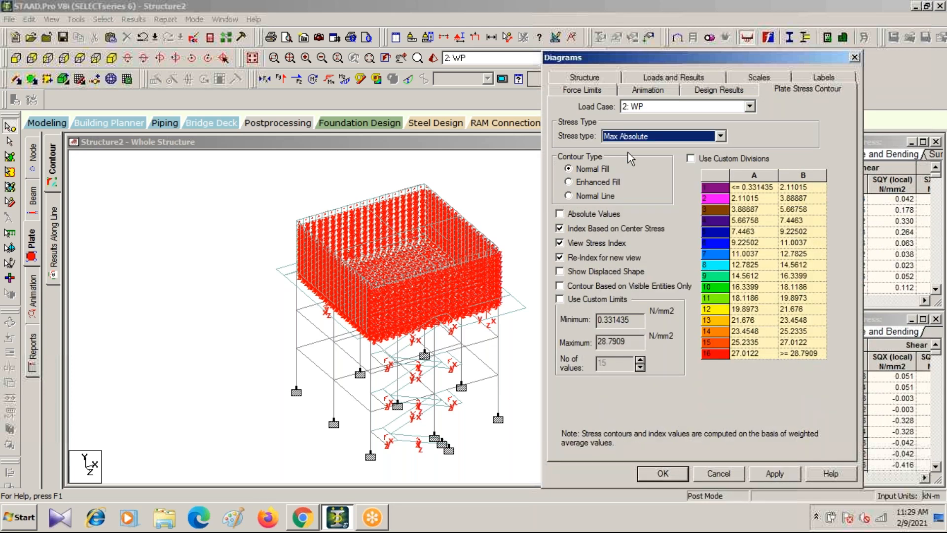
pyautogui.click(721, 137)
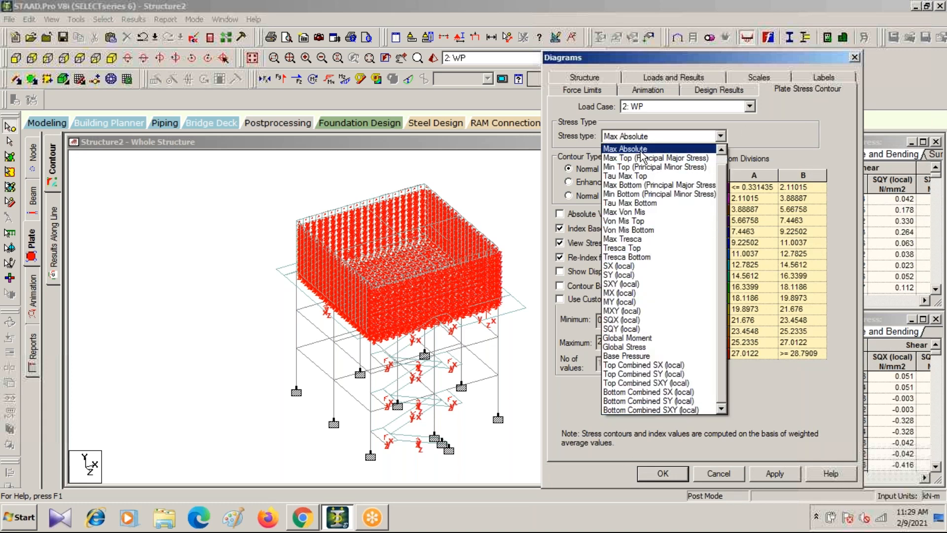
pyautogui.click(641, 150)
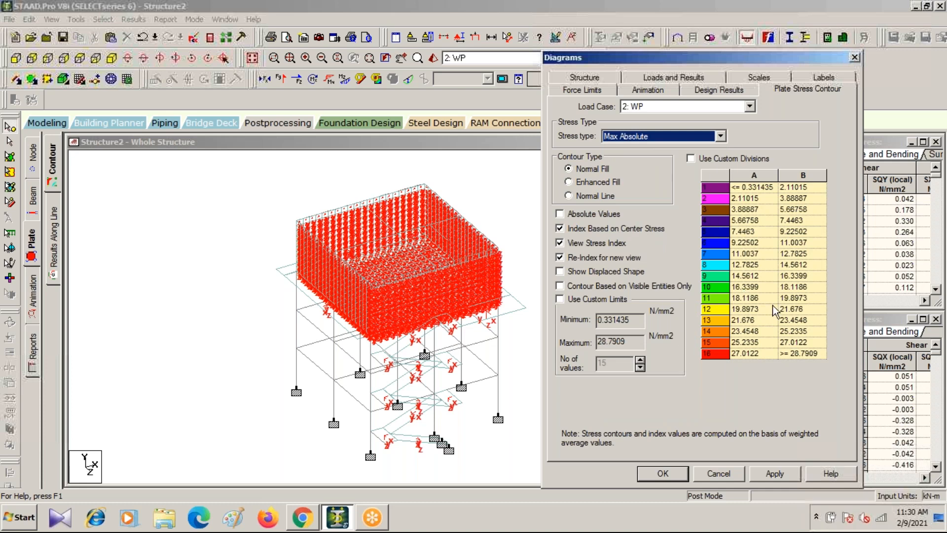
pyautogui.click(771, 472)
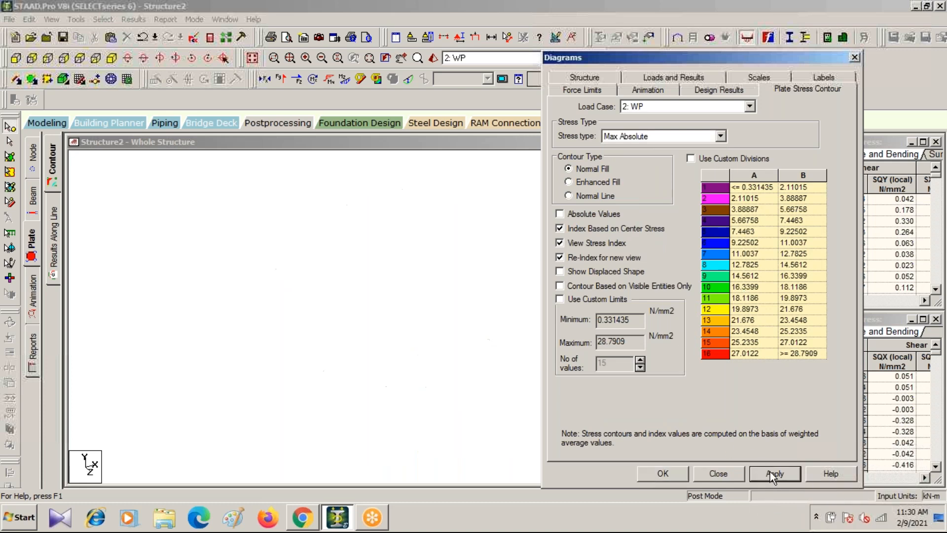
pyautogui.click(662, 475)
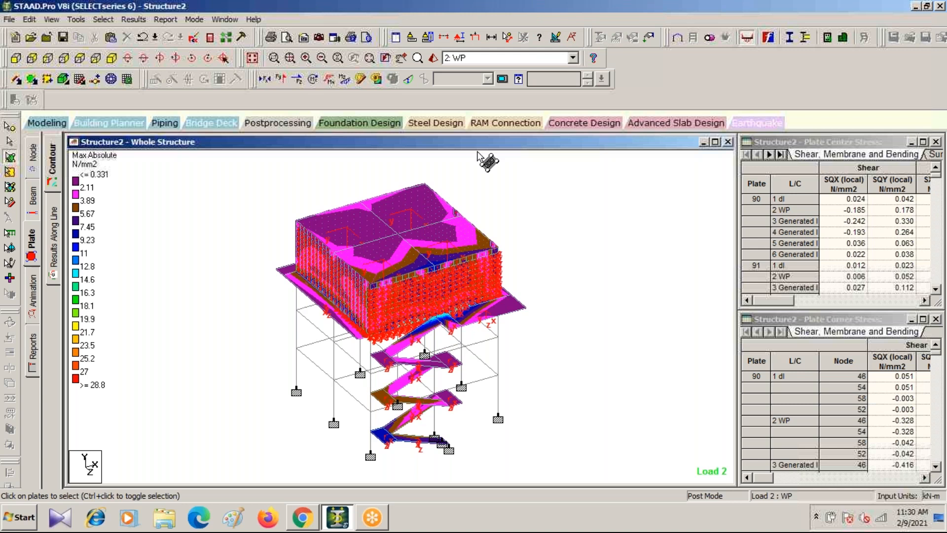
# Examine the WP stress contour on the tank walls and roof from the front, from above and in isometric view
pyautogui.click(16, 58)
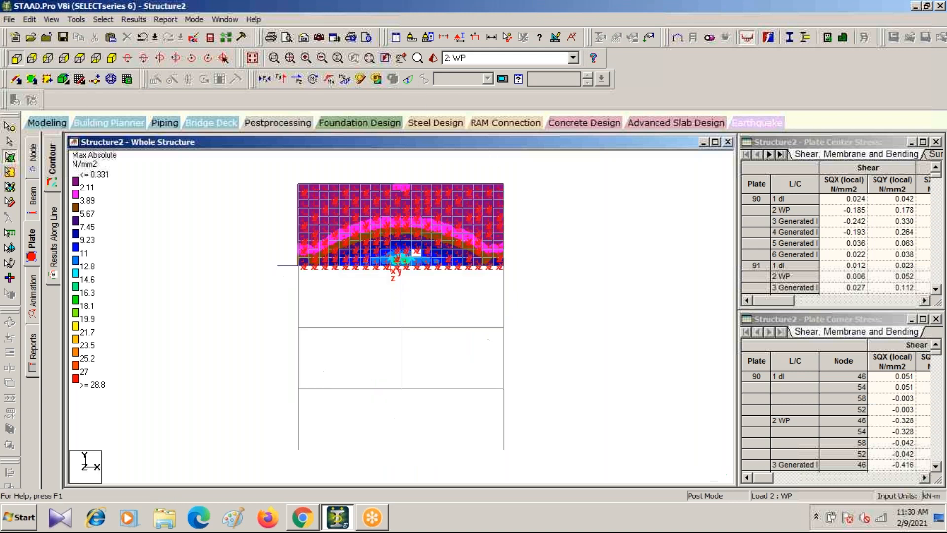
pyautogui.moveTo(396, 268); pyautogui.dragTo(358, 331, button='middle')
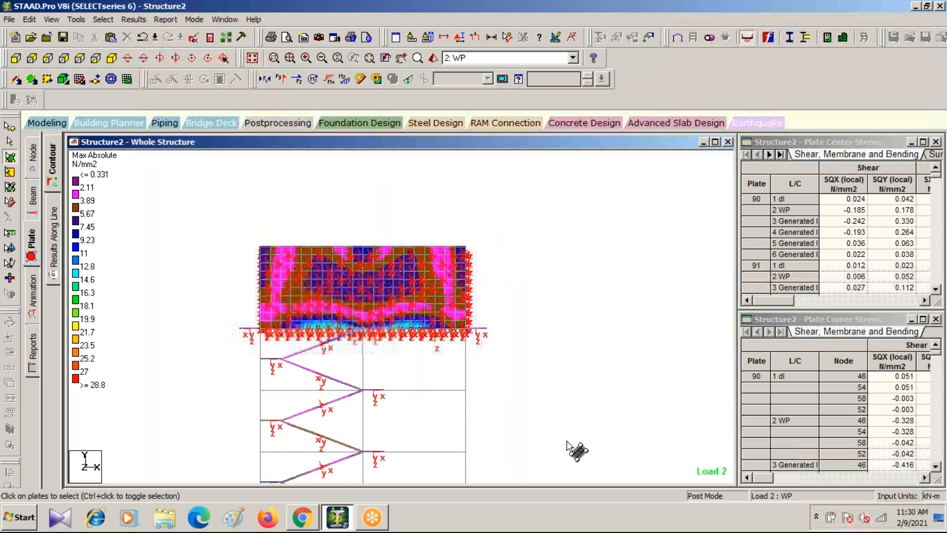
pyautogui.press('Down')
pyautogui.press('Down')
pyautogui.press('Down')
pyautogui.press('Down')
pyautogui.press('Down')
pyautogui.press('Down')
pyautogui.press('Down')
pyautogui.press('Down')
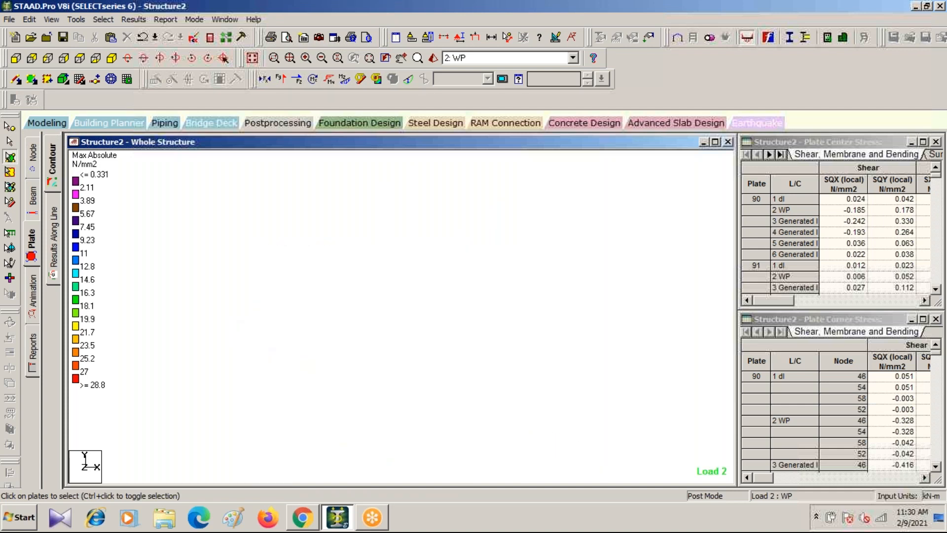
pyautogui.press('Down')
pyautogui.press('Down')
pyautogui.press('Down')
pyautogui.press('Down')
pyautogui.press('Down')
pyautogui.press('Down')
pyautogui.press('Down')
pyautogui.press('Down')
pyautogui.press('Down')
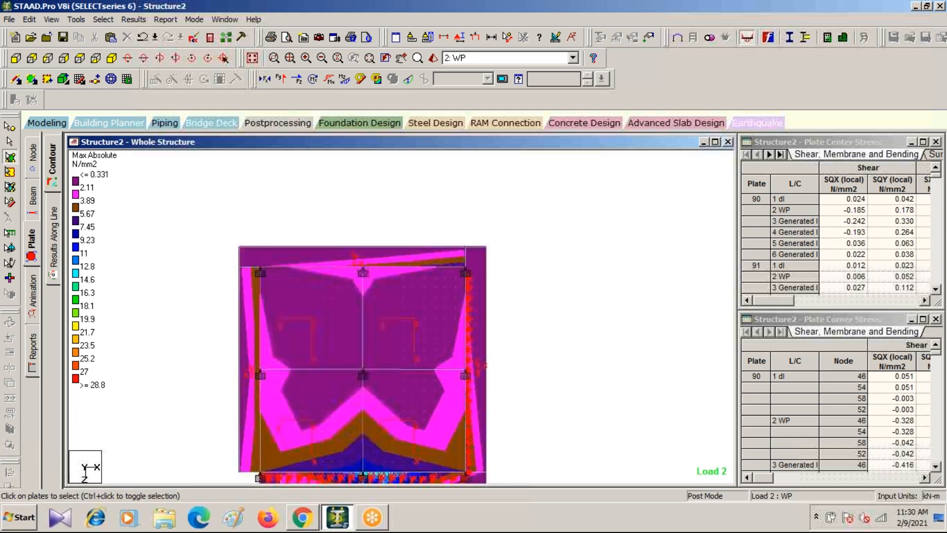
pyautogui.scroll(-1, 363, 375)
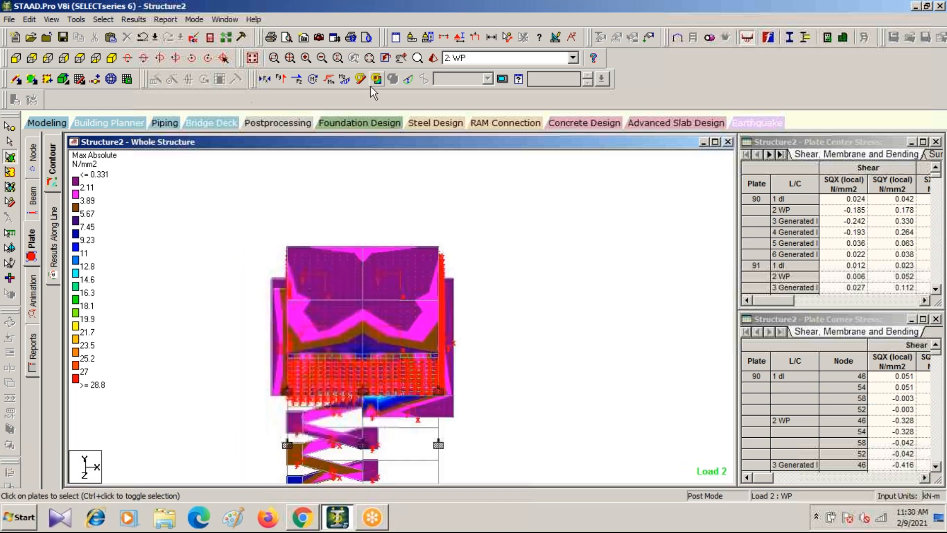
pyautogui.click(112, 59)
pyautogui.click(15, 58)
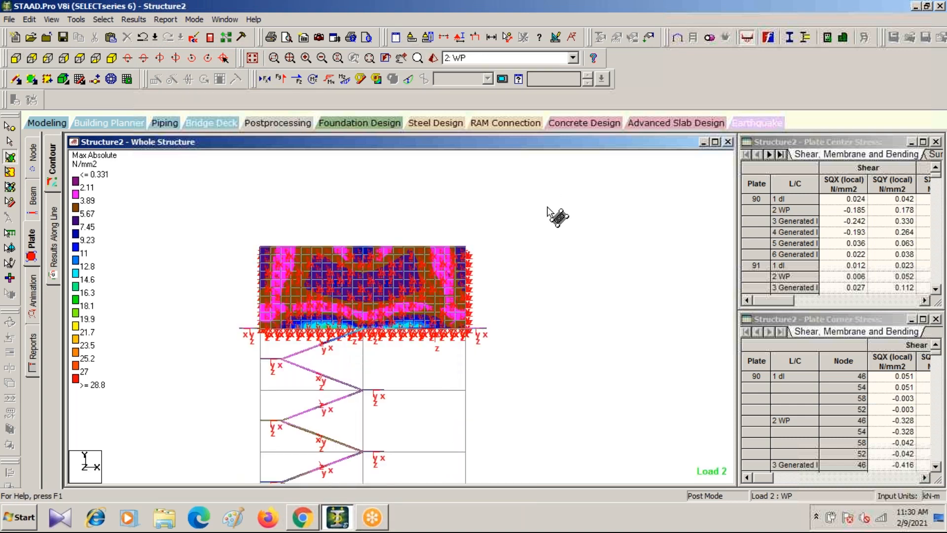
pyautogui.click(444, 37)
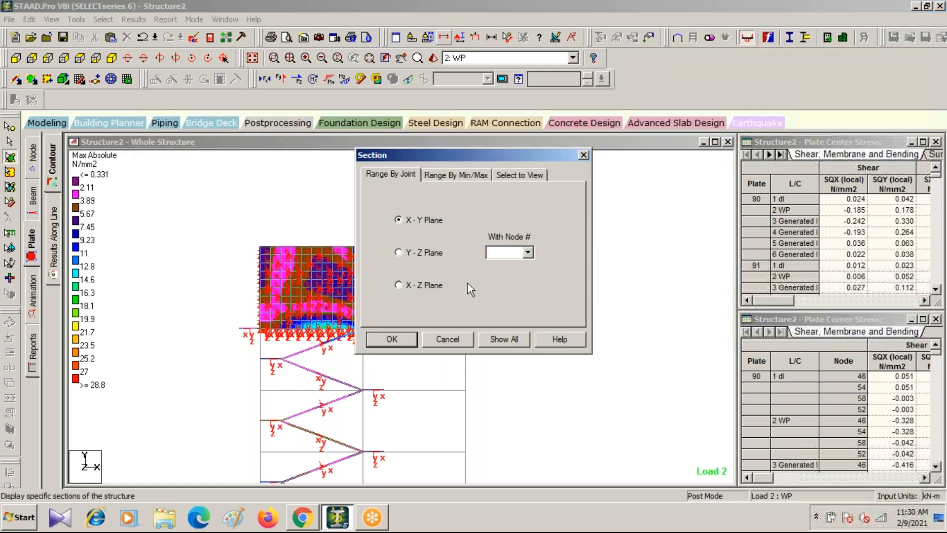
pyautogui.click(519, 175)
pyautogui.click(391, 339)
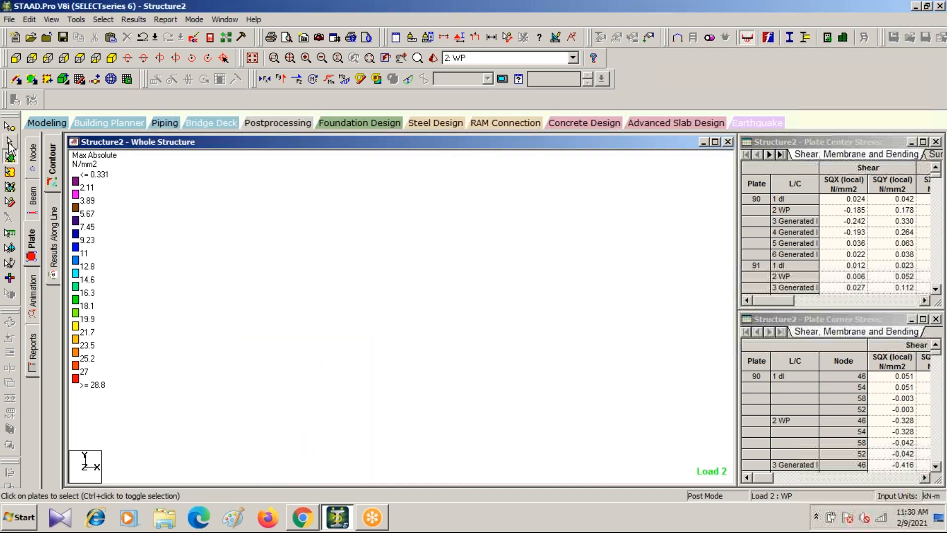
pyautogui.click(10, 142)
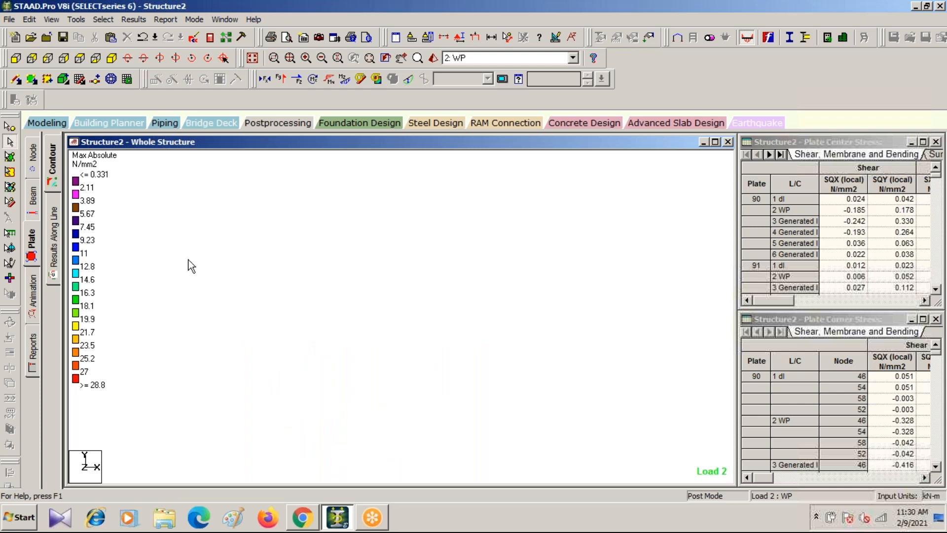
pyautogui.click(253, 59)
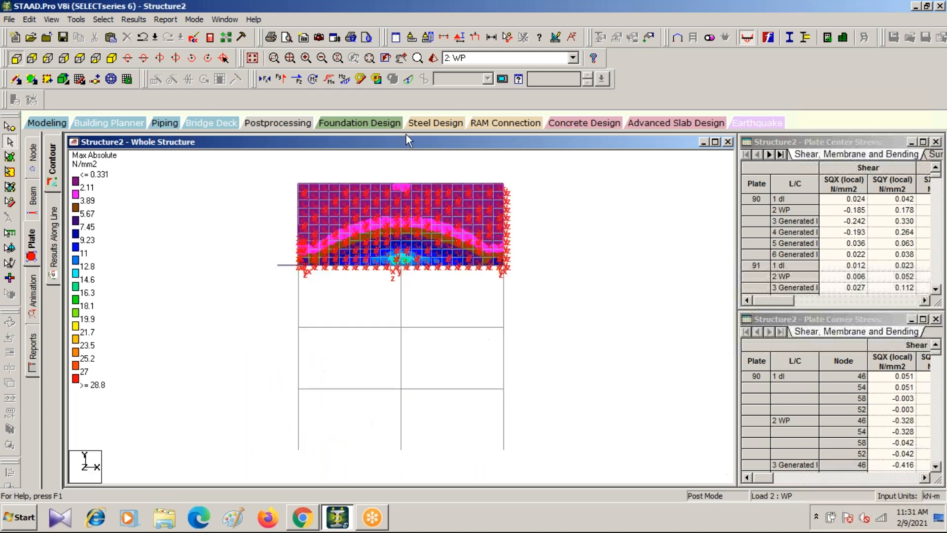
# Isolate the tank's base slab level with a Window / Rubber Band section and view its stress contour in isometric and from above
pyautogui.click(444, 37)
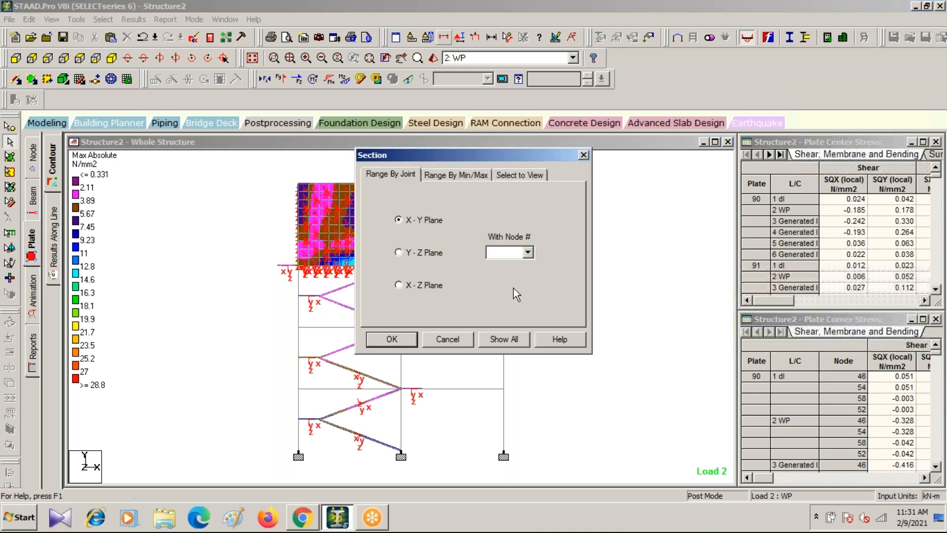
pyautogui.click(520, 178)
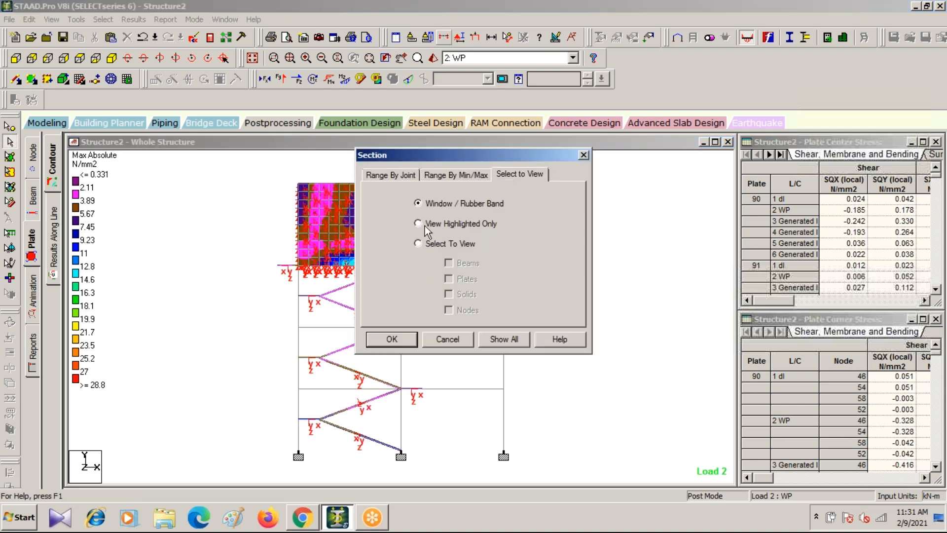
pyautogui.click(392, 339)
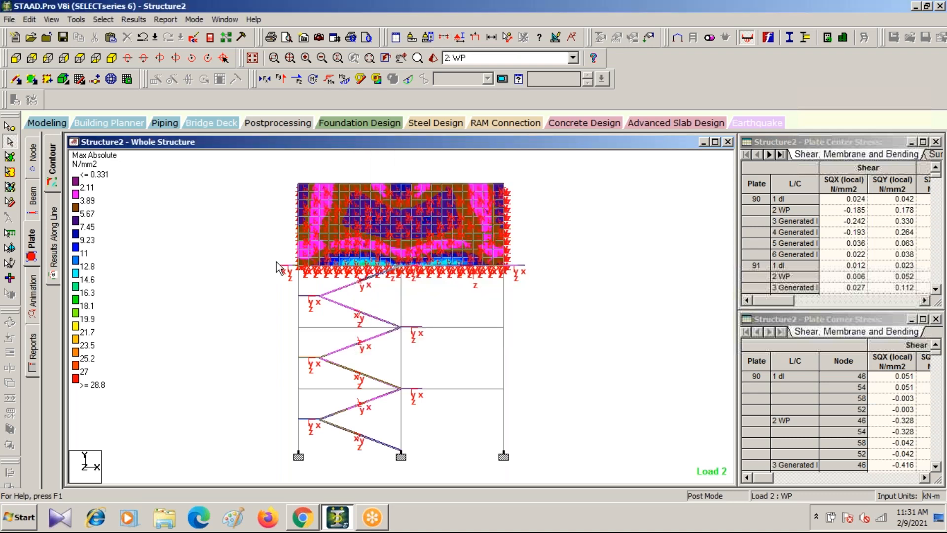
pyautogui.moveTo(277, 264); pyautogui.dragTo(526, 283)
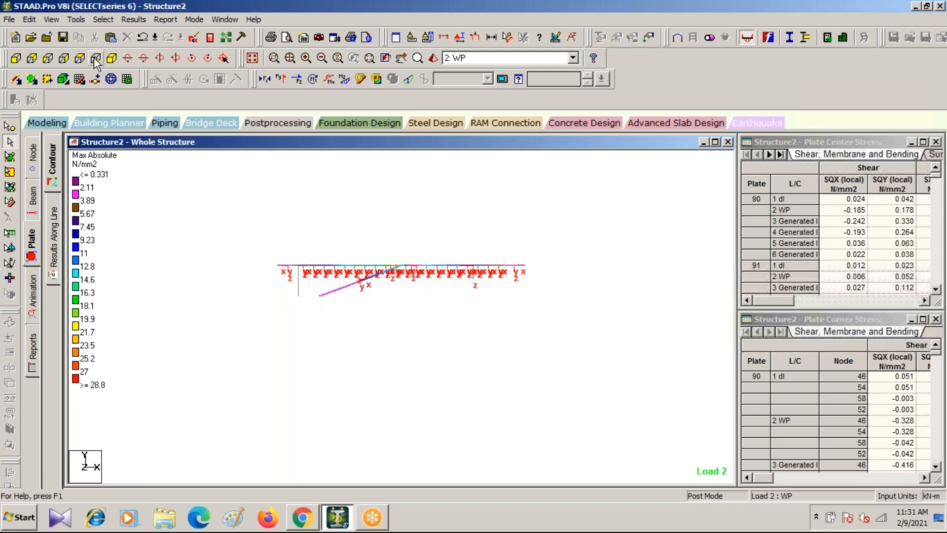
pyautogui.click(109, 59)
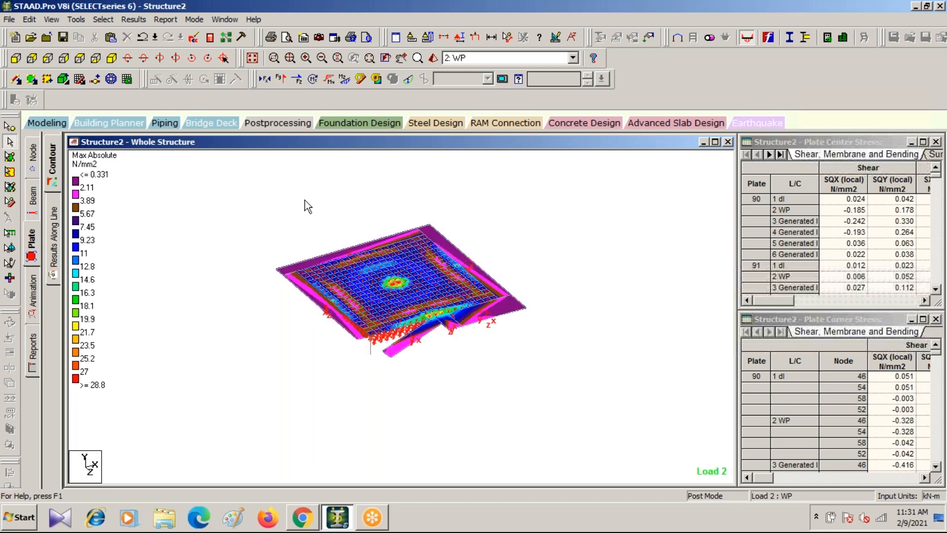
pyautogui.click(80, 58)
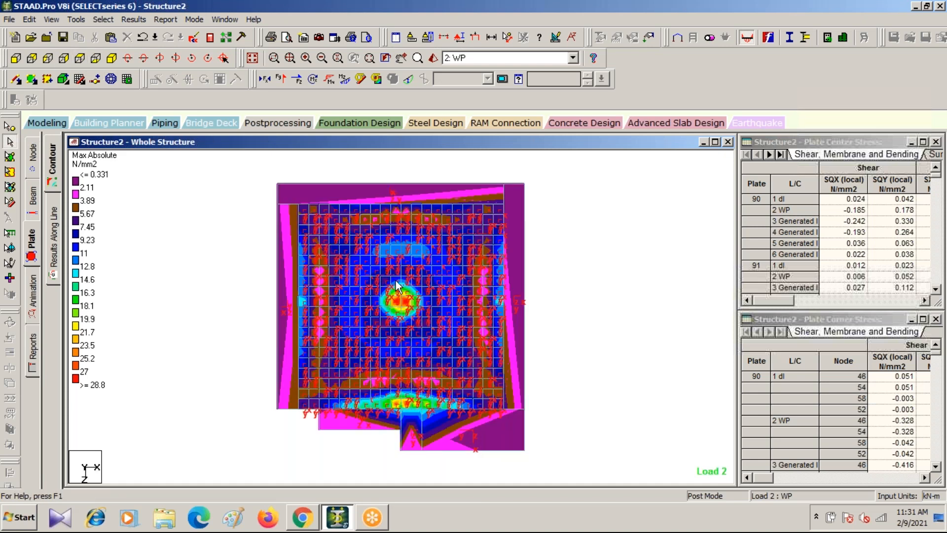
# Inspect the center and corner stresses of a plate near the middle of the tank's base slab
pyautogui.click(9, 156)
pyautogui.doubleClick(395, 284)
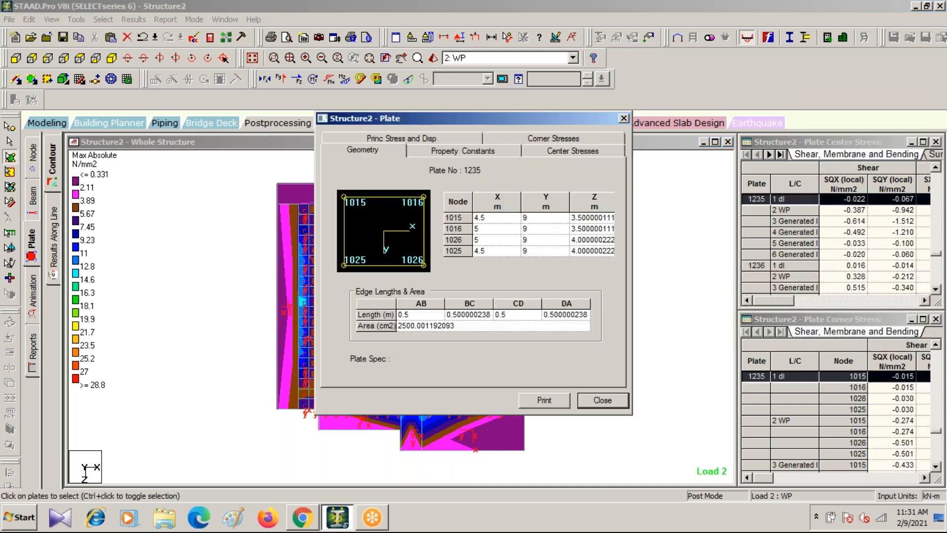
pyautogui.click(568, 154)
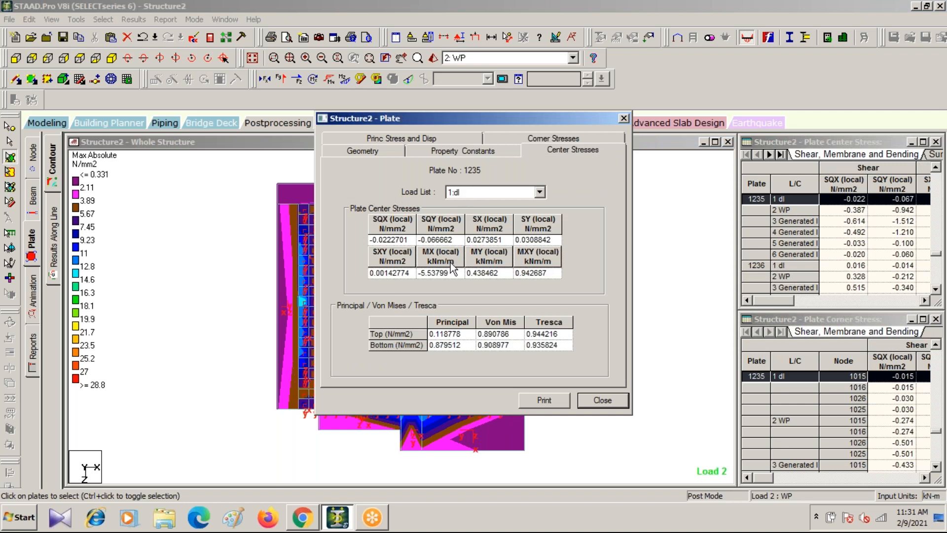
pyautogui.click(551, 140)
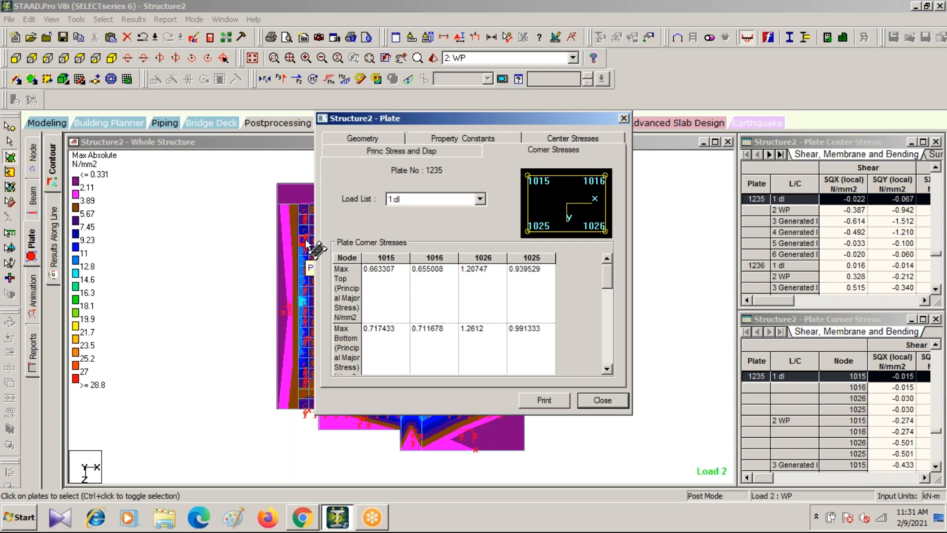
pyautogui.click(623, 119)
# Display the whole structure again and animate its deflection under load case 2: WP
pyautogui.click(251, 56)
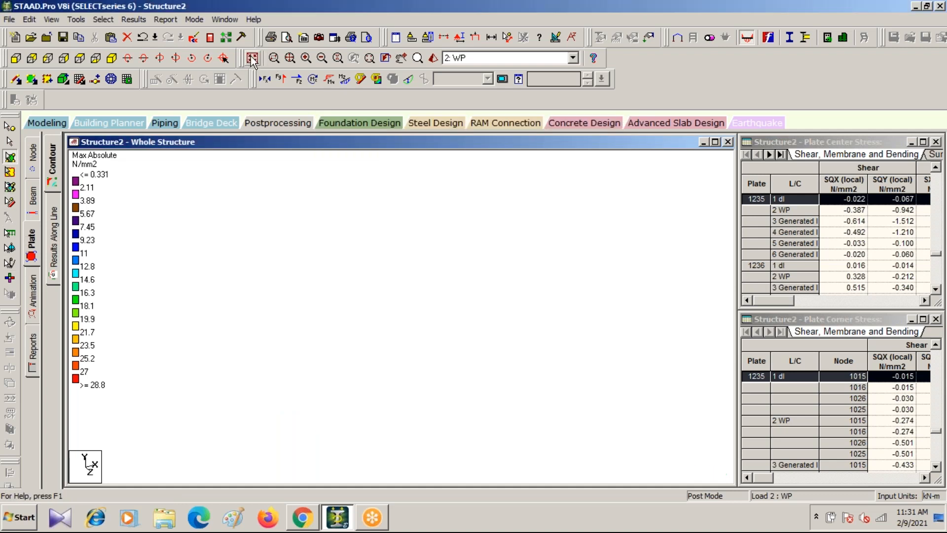
pyautogui.click(32, 298)
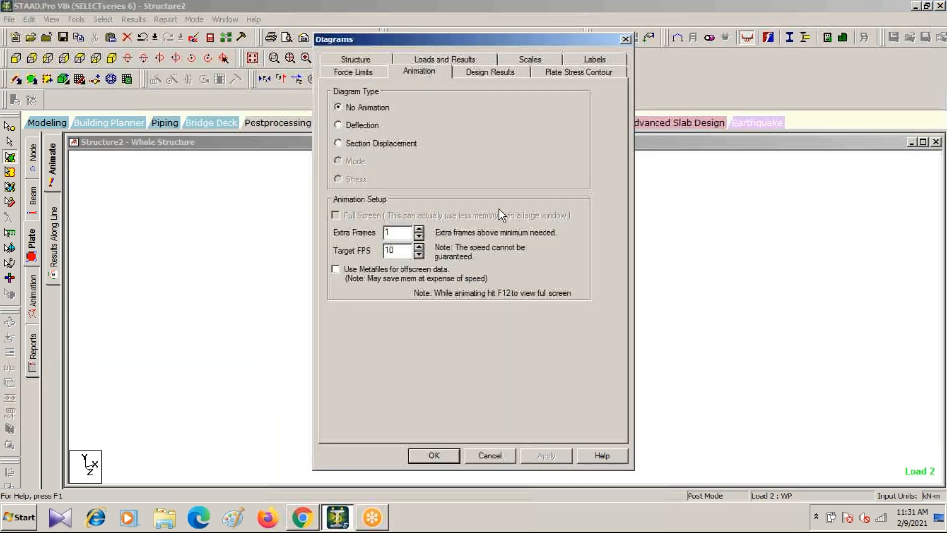
pyautogui.click(339, 126)
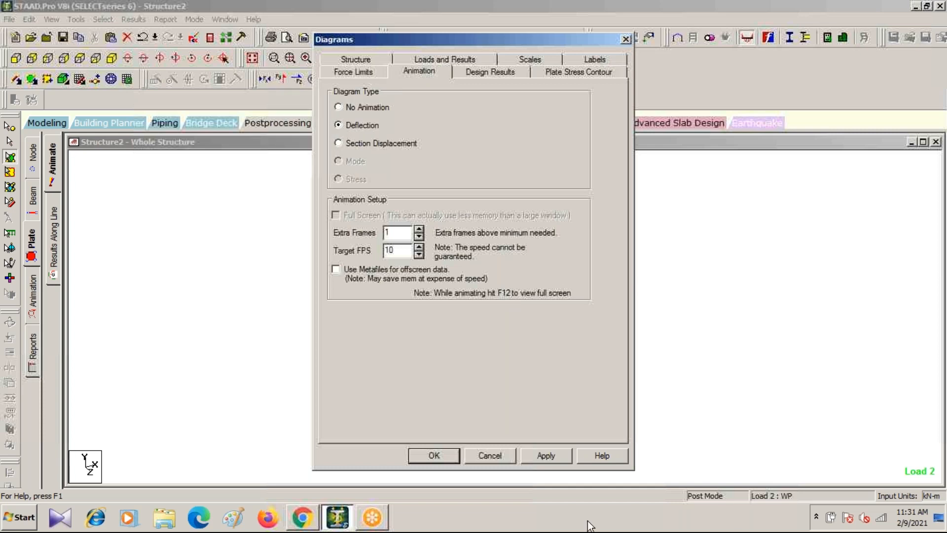
pyautogui.click(542, 455)
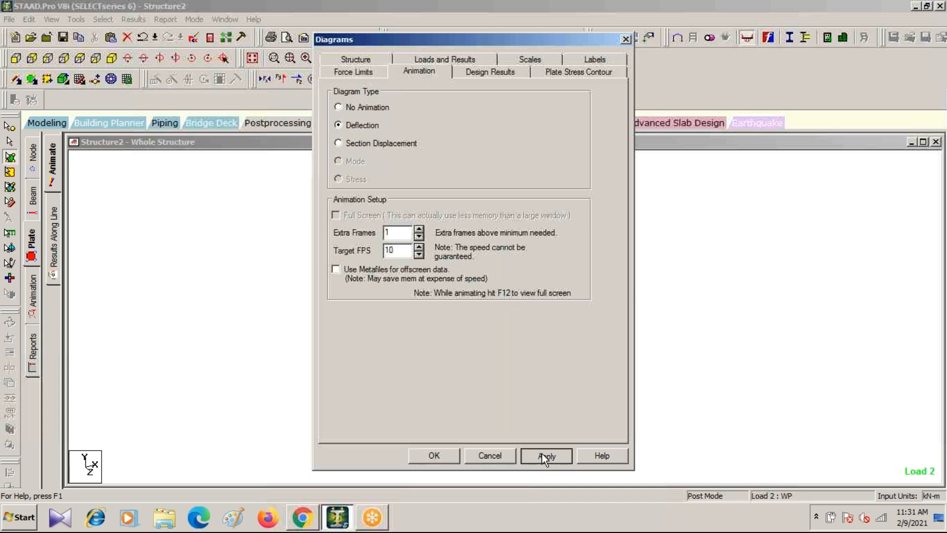
pyautogui.click(435, 451)
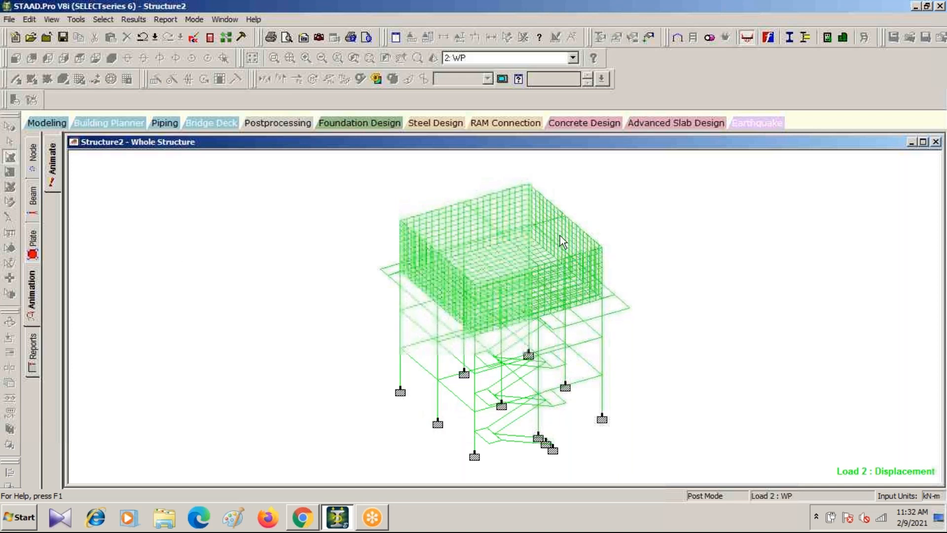
# Stop the deflection animation, leaving the diagram type at No Animation
pyautogui.click(31, 296)
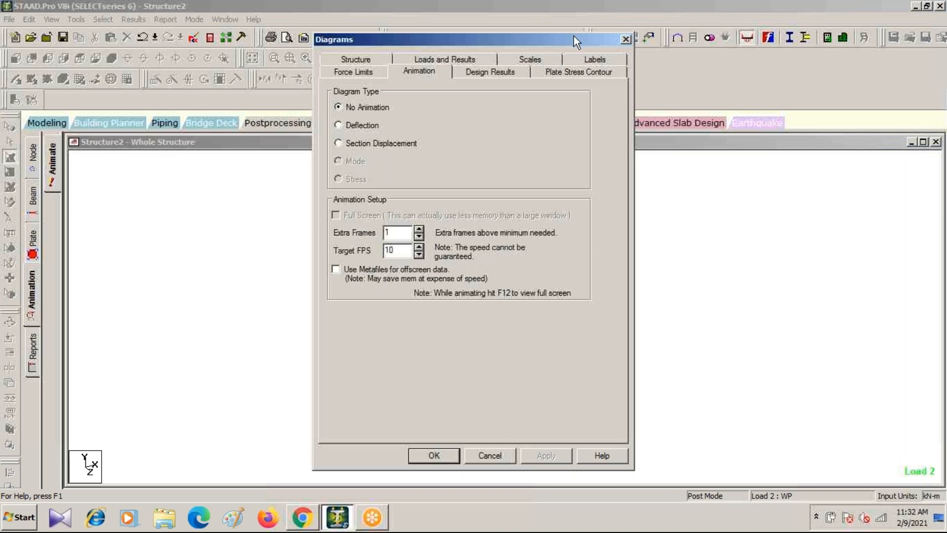
pyautogui.moveTo(573, 38); pyautogui.dragTo(363, 203)
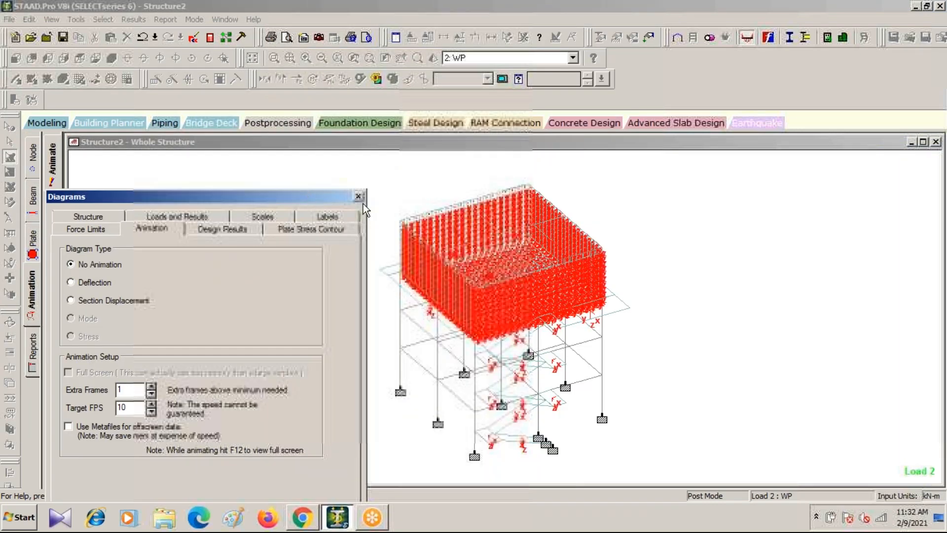
pyautogui.click(357, 197)
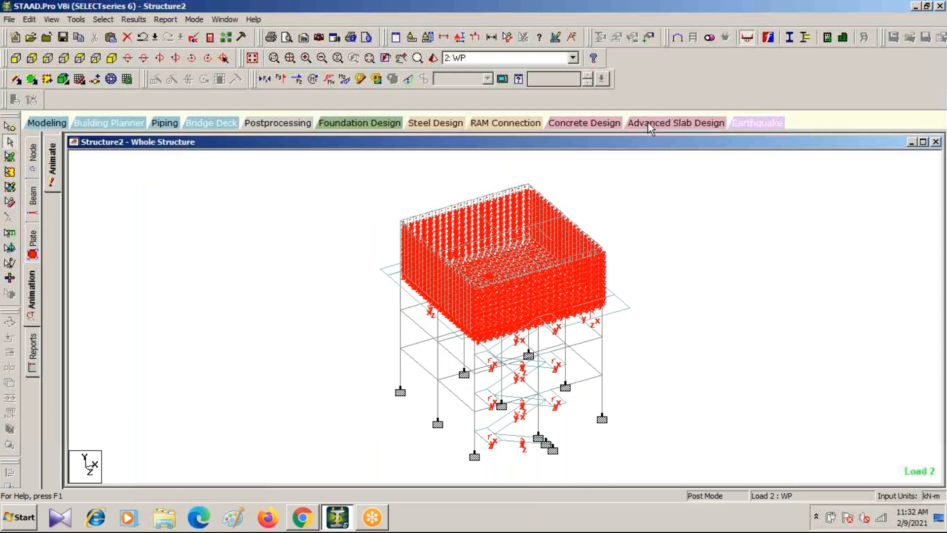
# Reduce the program window from full screen to expose the desktop
pyautogui.doubleClick(217, 9)
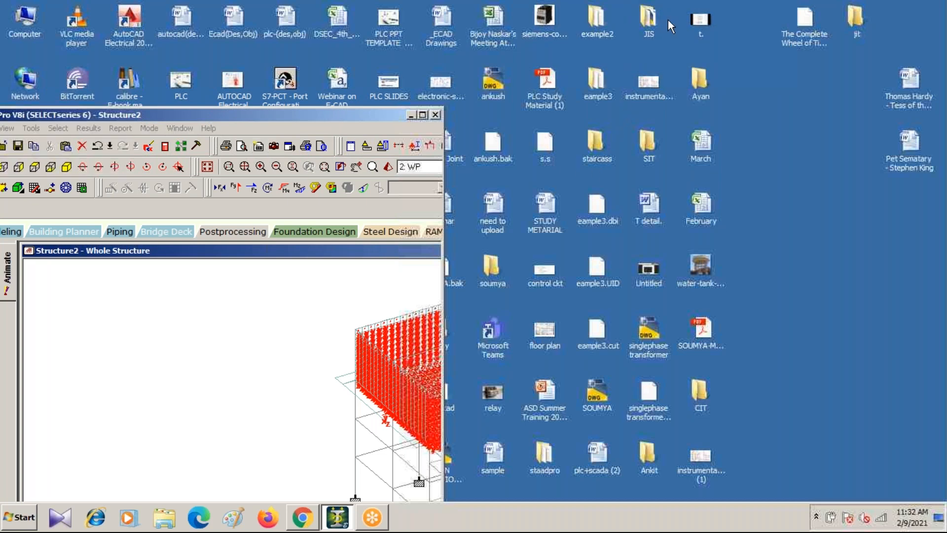
pyautogui.click(827, 179)
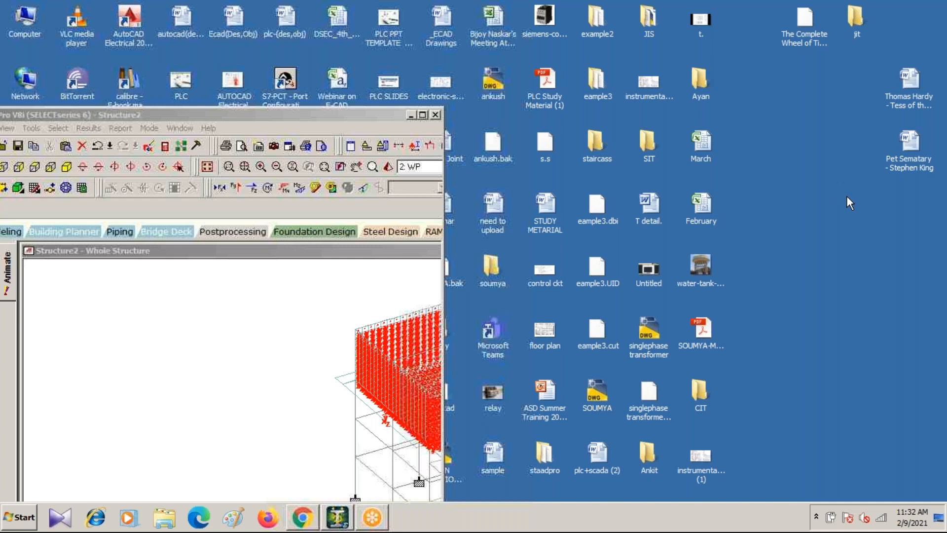